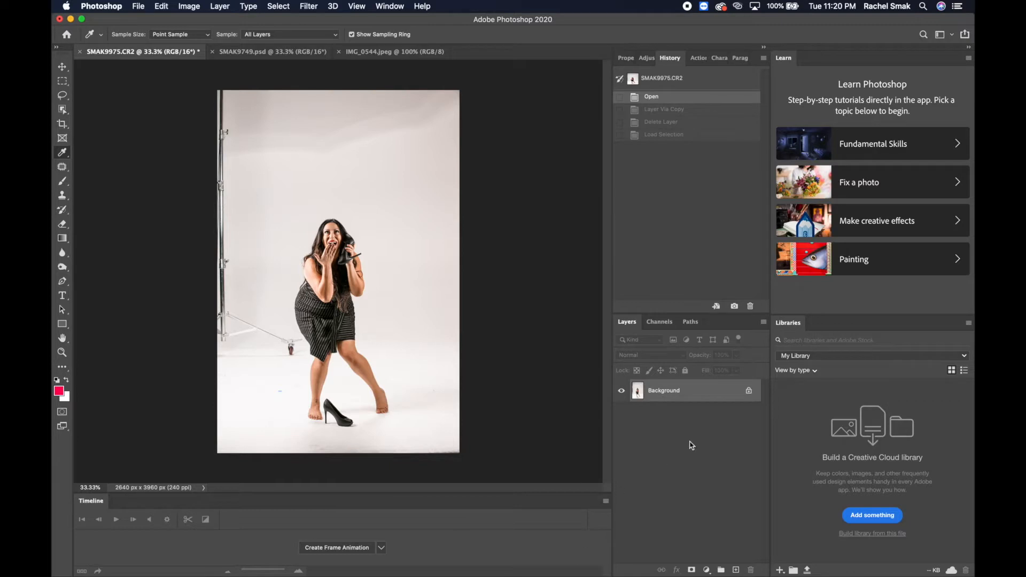
Step: Unlock the Background layer and make an automatic Select Subject selection of the woman
click(750, 391)
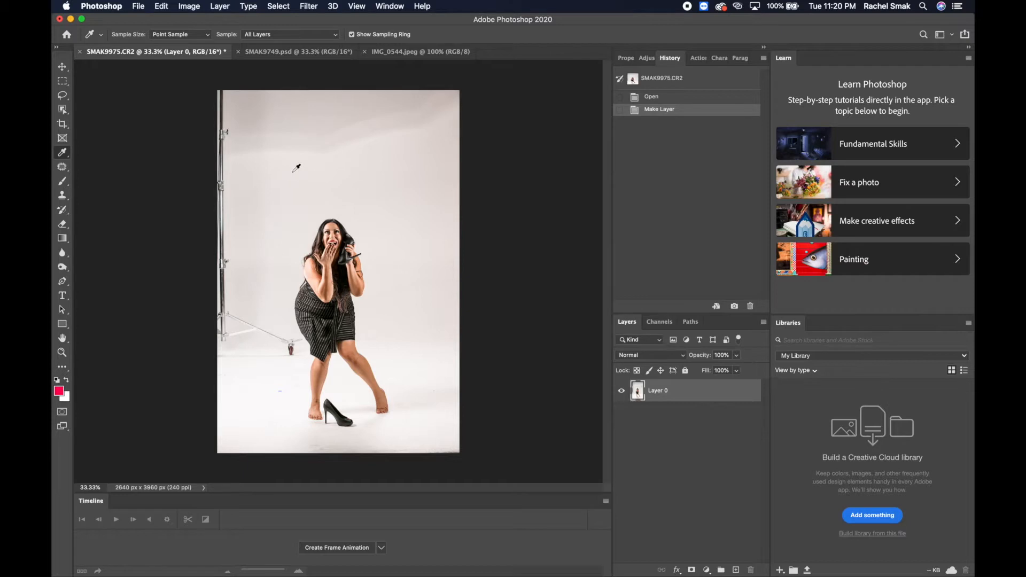
click(279, 6)
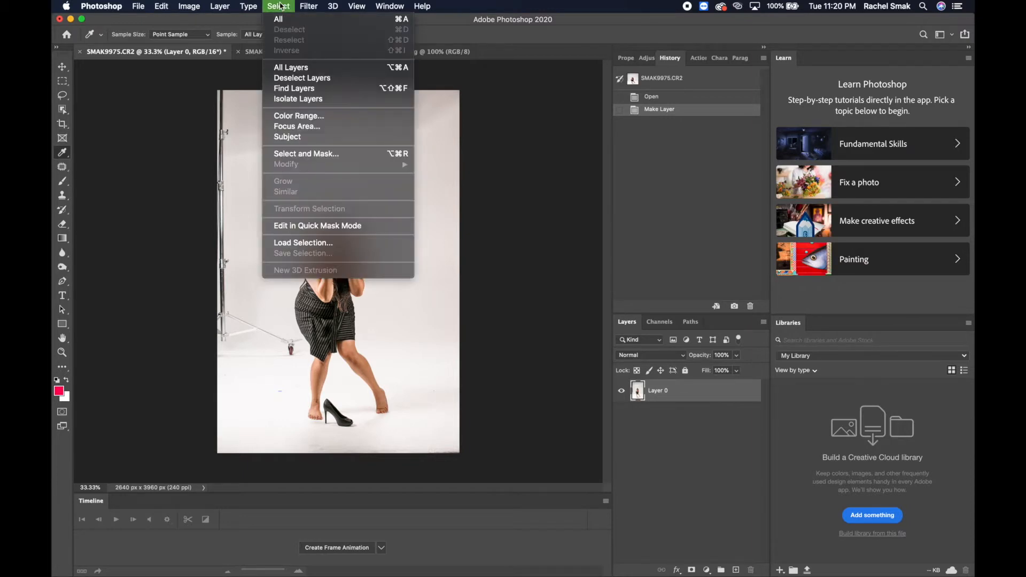
click(307, 138)
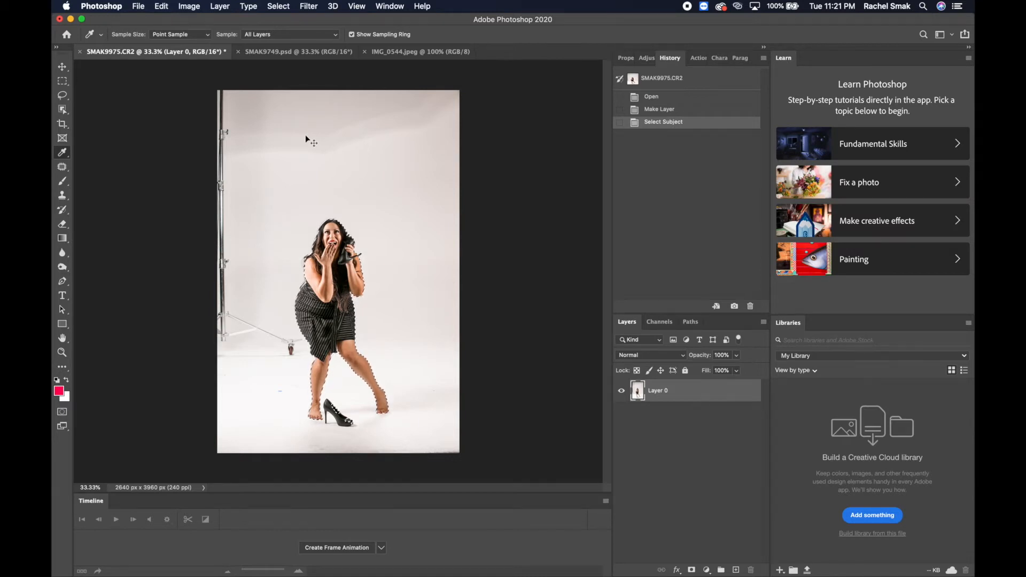
Step: Examine the selection outline up close around the arms, dress, legs, shoe on the floor and hair
key(super+1)
key(super+plus)
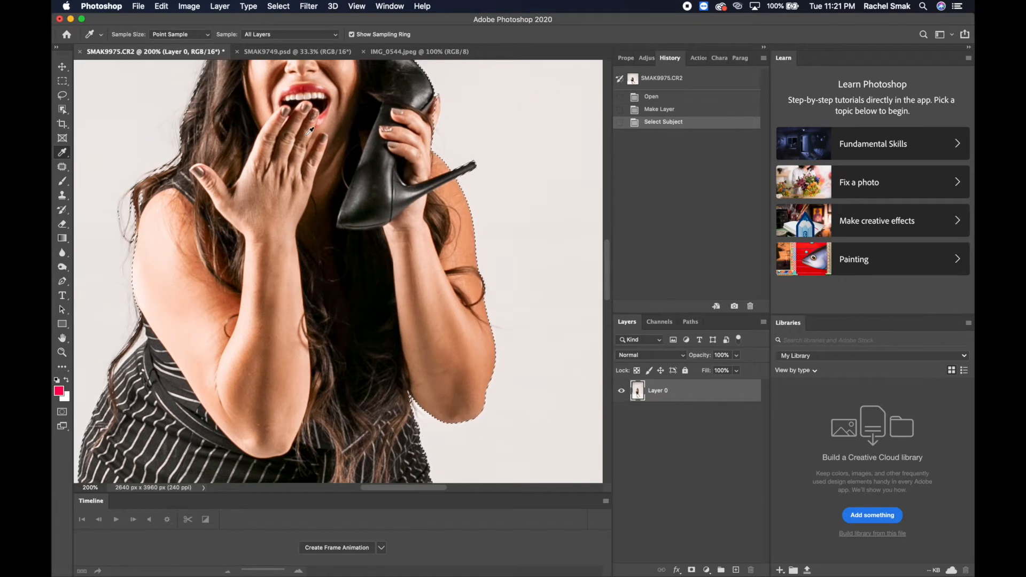
scroll(310, 129, down, 3)
scroll(311, 129, left, 3)
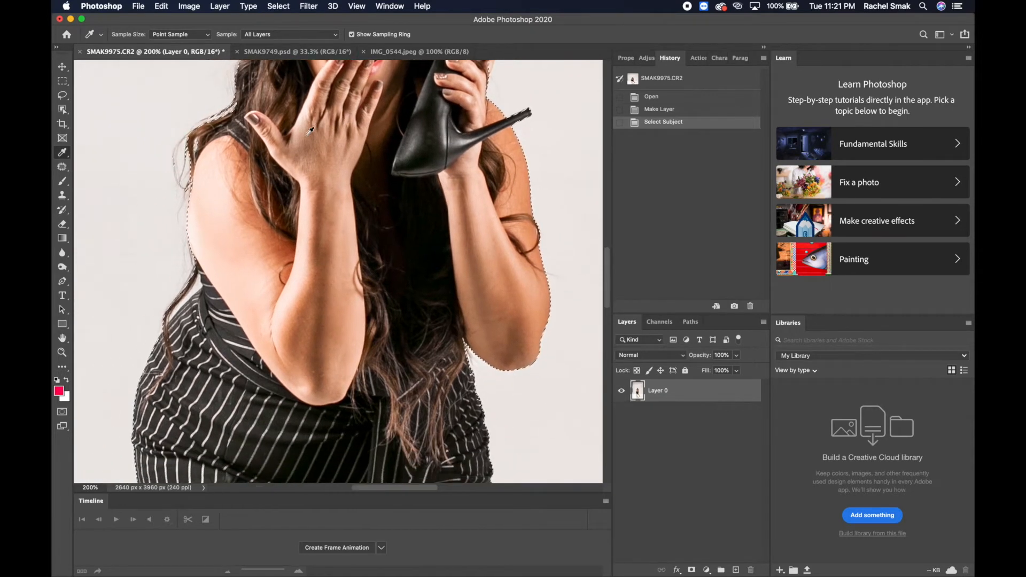
scroll(272, 236, left, 4)
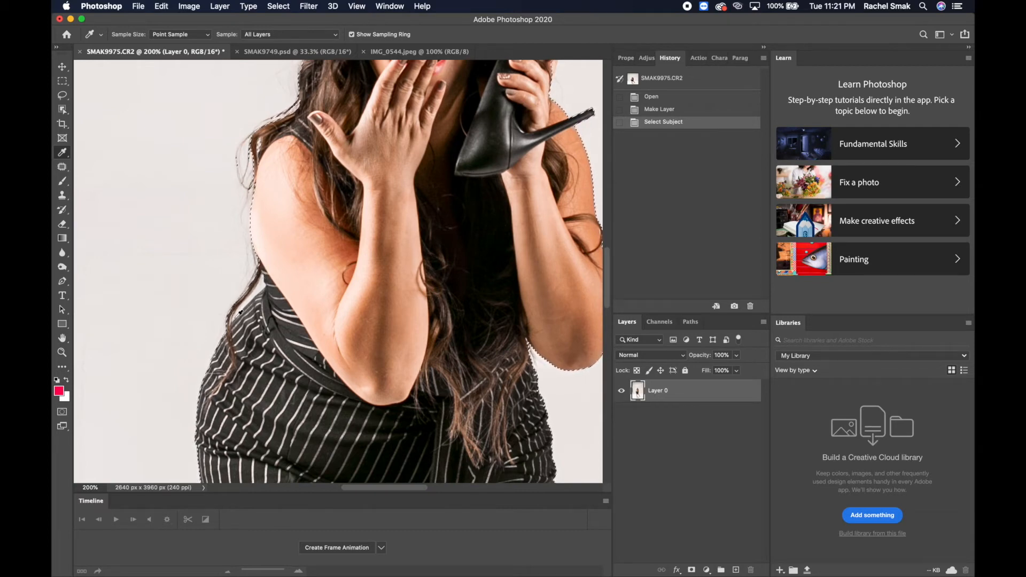
scroll(241, 313, down, 3)
scroll(238, 313, down, 12)
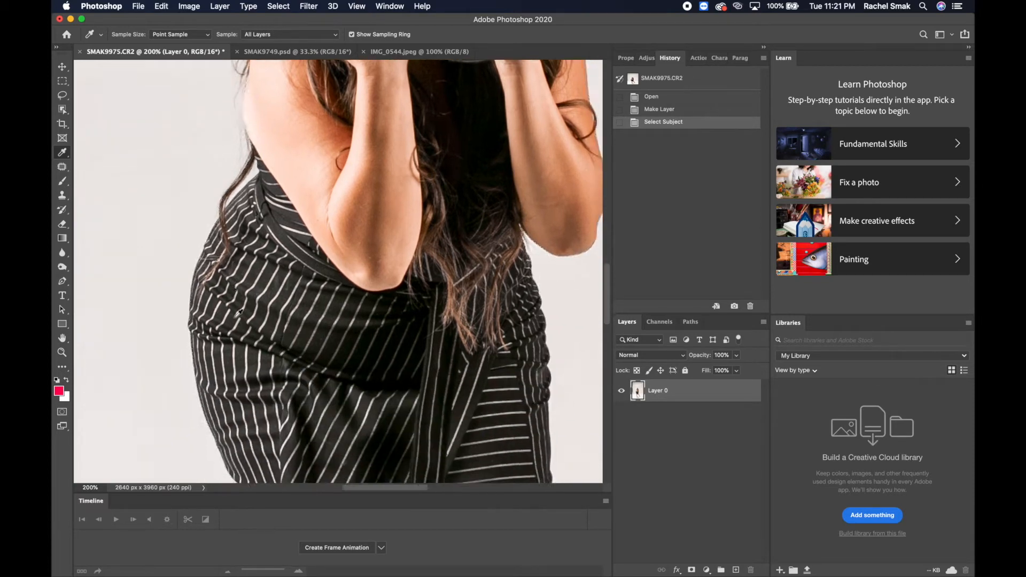
scroll(239, 313, down, 10)
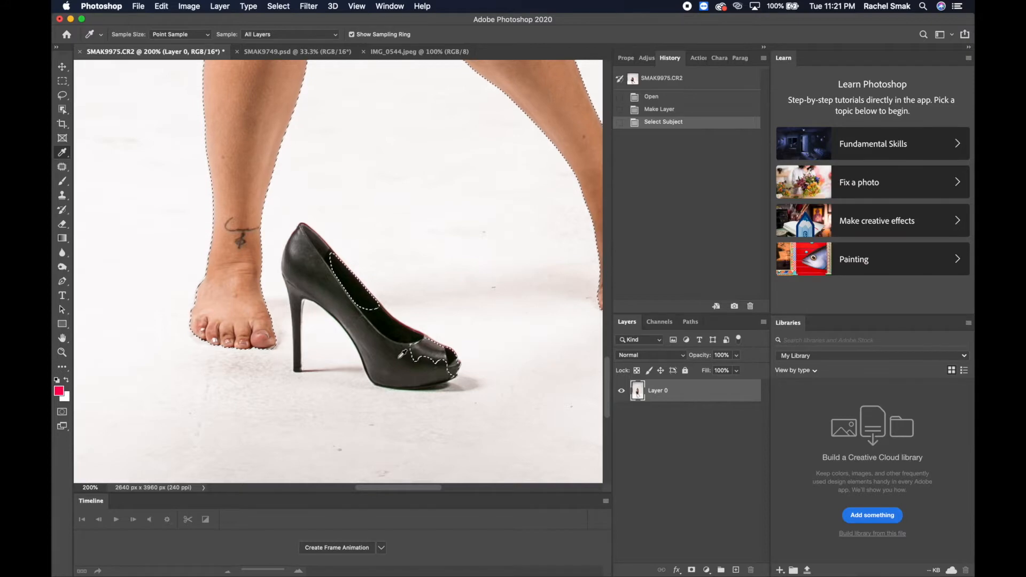
scroll(403, 351, right, 5)
scroll(403, 352, up, 8)
scroll(403, 352, up, 15)
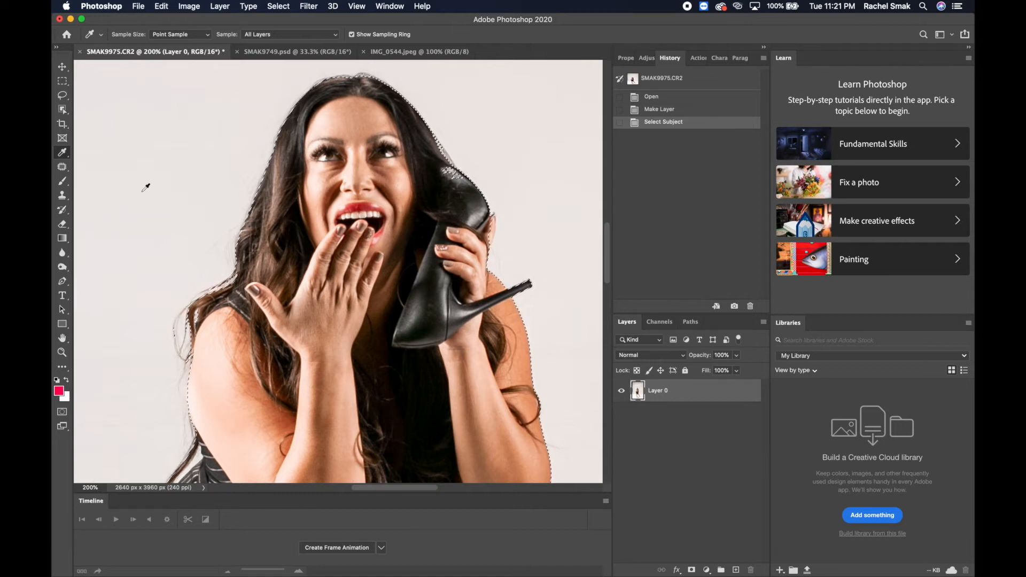
Step: Subtract the background gap between the hanging hair strand and the striped dress from the selection with the Lasso tool
click(62, 98)
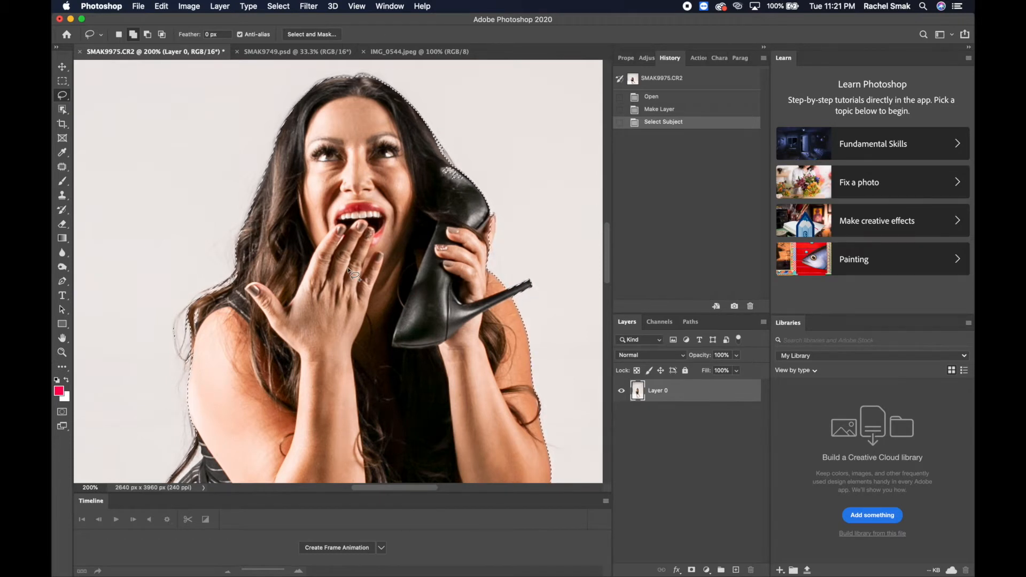
scroll(294, 313, down, 5)
scroll(294, 313, left, 3)
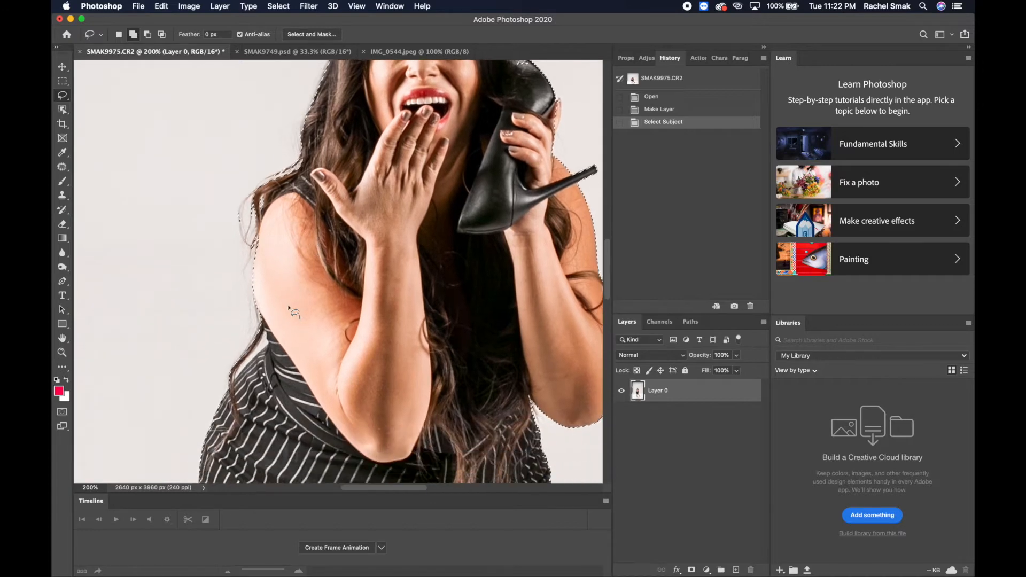
scroll(294, 313, down, 2)
scroll(294, 312, left, 2)
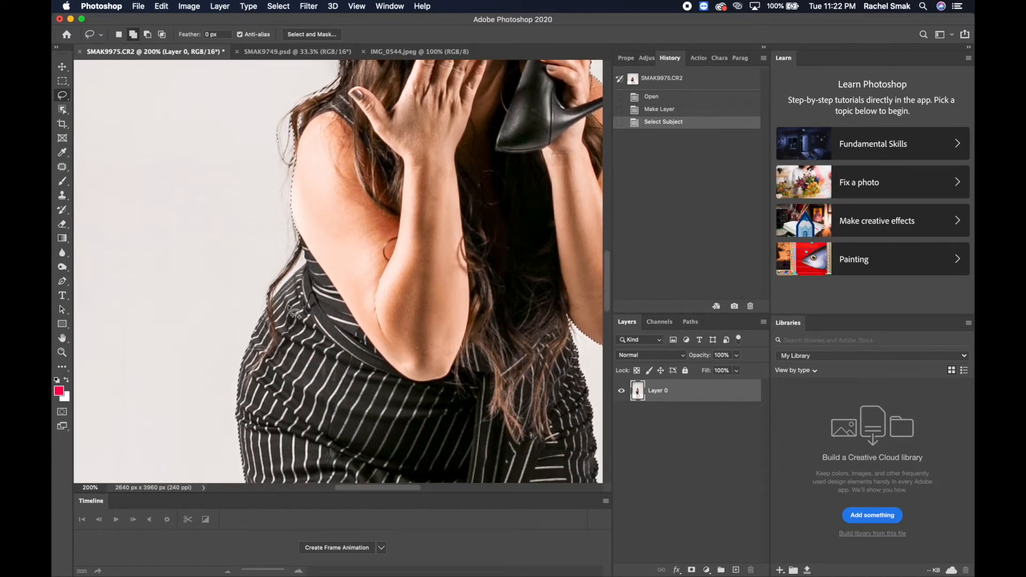
key(super+plus)
key(super+plus)
key(super+plus)
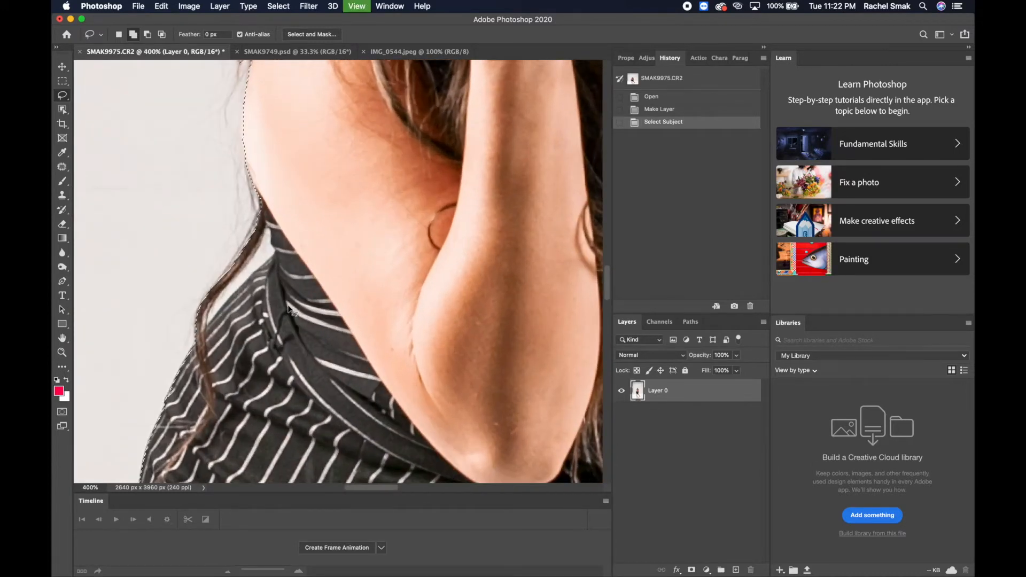
key(super+plus)
key(super+plus)
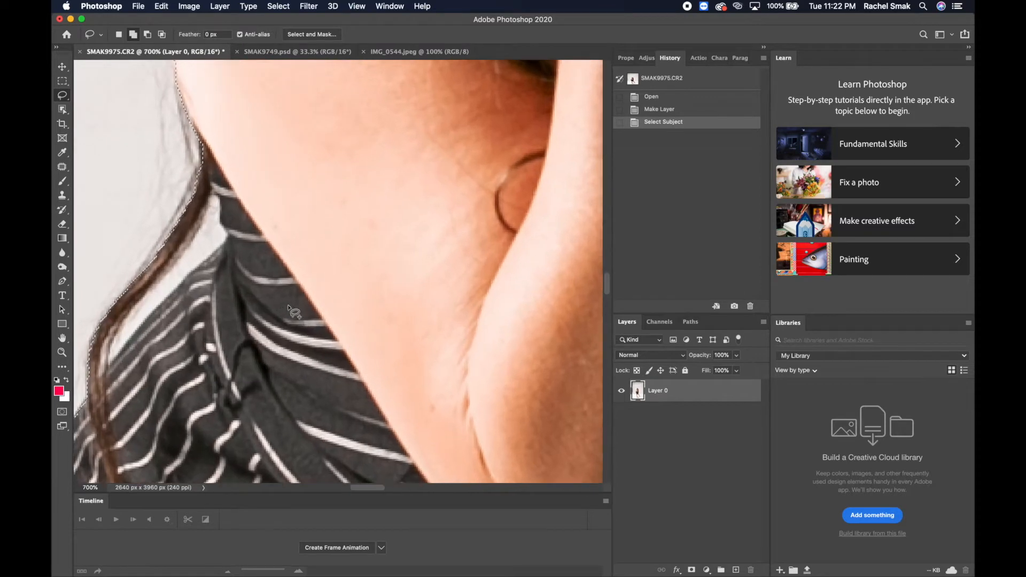
key(alt)
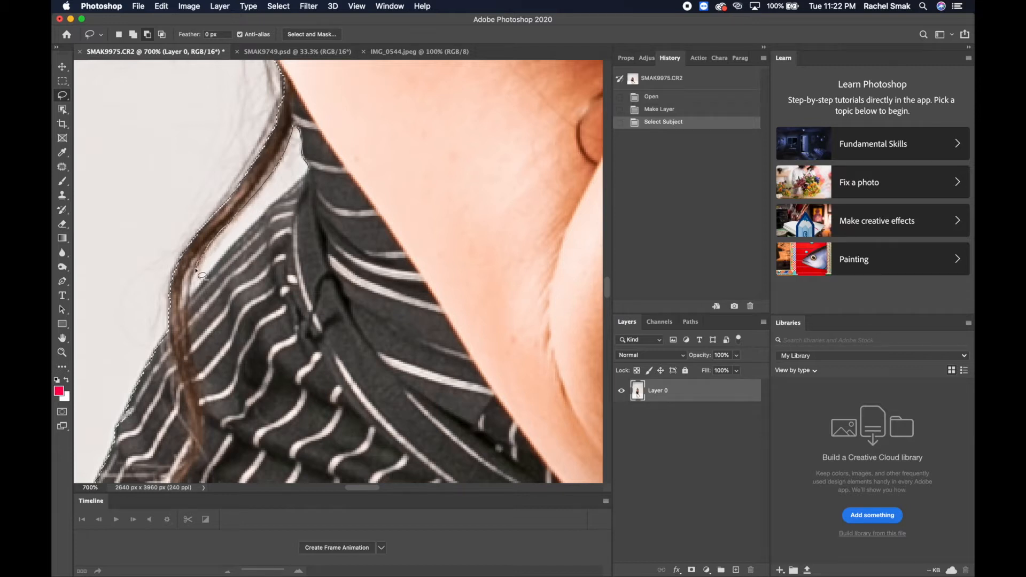
drag(199, 277, 200, 275)
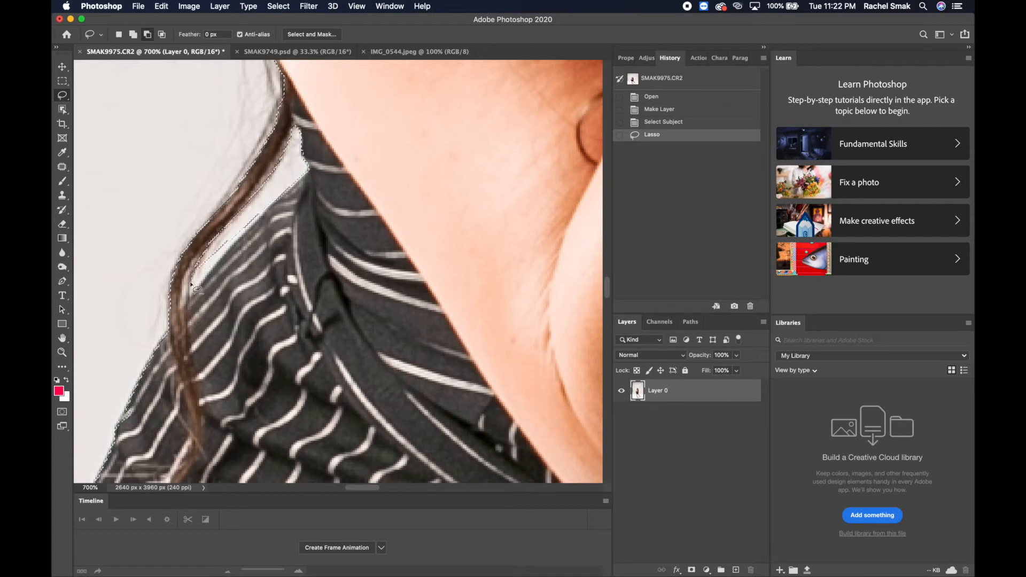
drag(192, 294, 307, 175)
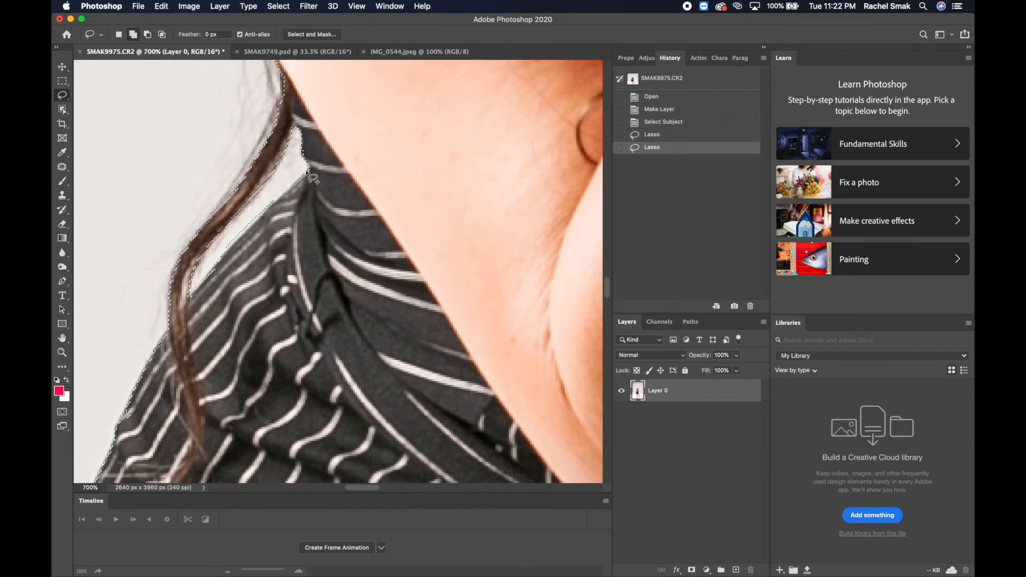
Step: Subtract the small background sliver between the long hair and the elbow of the arm holding the shoe with the Lasso
scroll(312, 178, right, 15)
scroll(313, 178, down, 8)
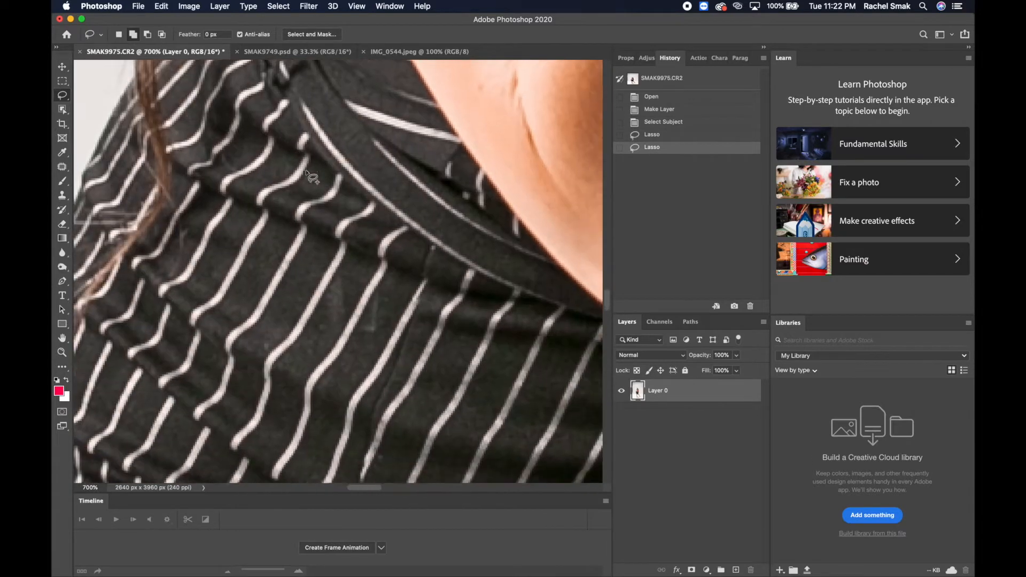
scroll(312, 178, right, 10)
scroll(313, 178, up, 5)
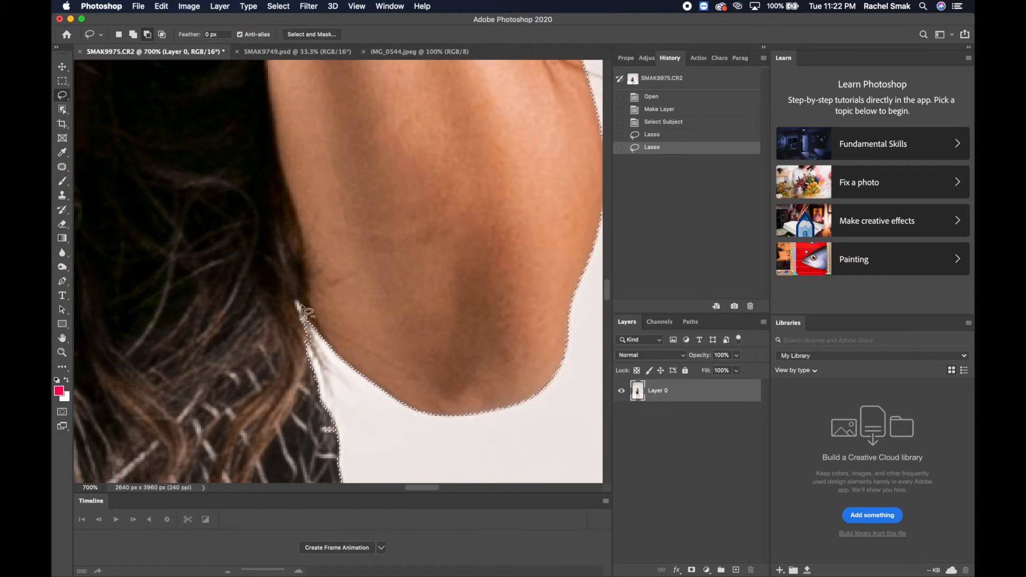
key(alt)
drag(299, 306, 300, 307)
Step: Subtract the tiny light gap inside the hair curl on the upper arm from the selection with the Lasso
scroll(299, 307, up, 10)
scroll(299, 307, right, 3)
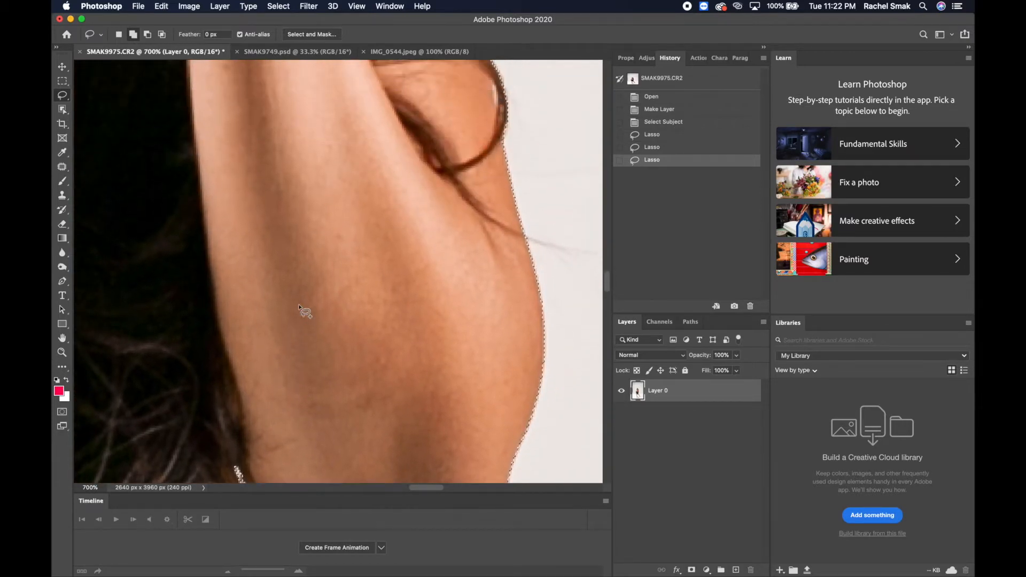
scroll(300, 306, up, 3)
scroll(300, 307, right, 4)
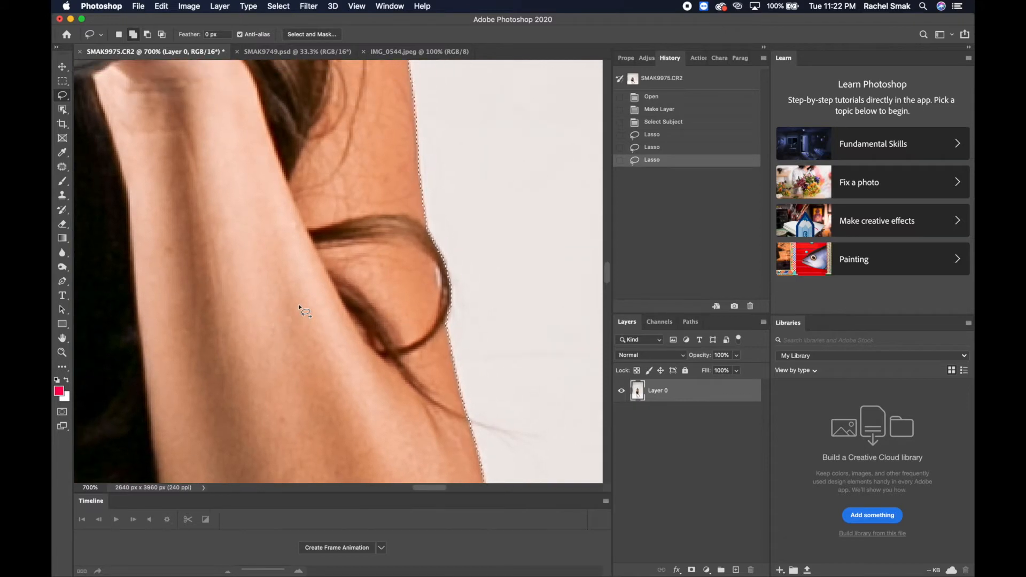
key(super+equal)
key(super+equal)
key(super+equal)
key(super+equal)
key(super+equal)
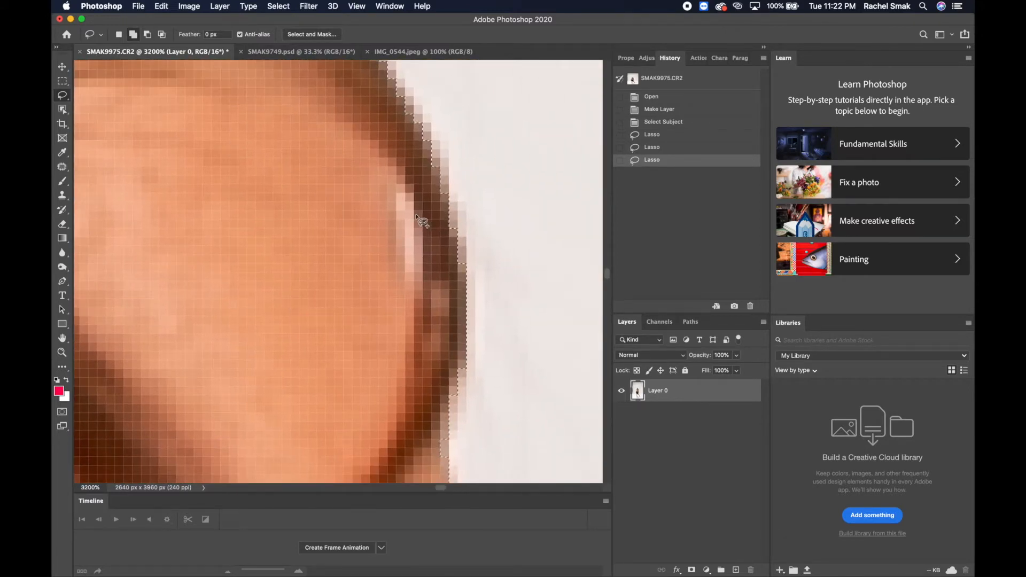
key(alt)
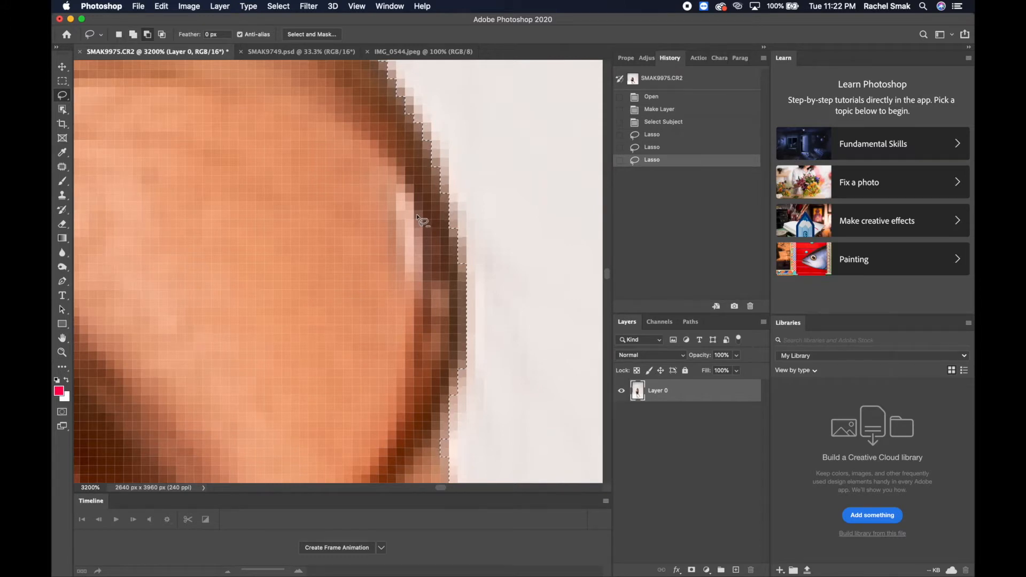
drag(417, 216, 406, 190)
drag(410, 280, 422, 219)
Step: Try to correct the selection along the outer edge of the hand holding the shoe using a subtracting Lasso outline
scroll(421, 218, up, 5)
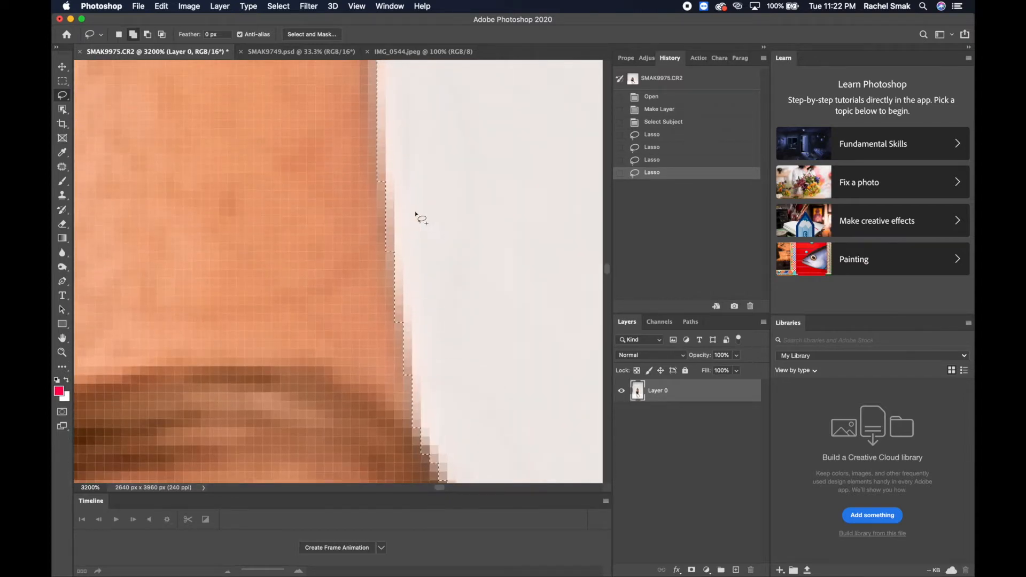
scroll(421, 219, up, 10)
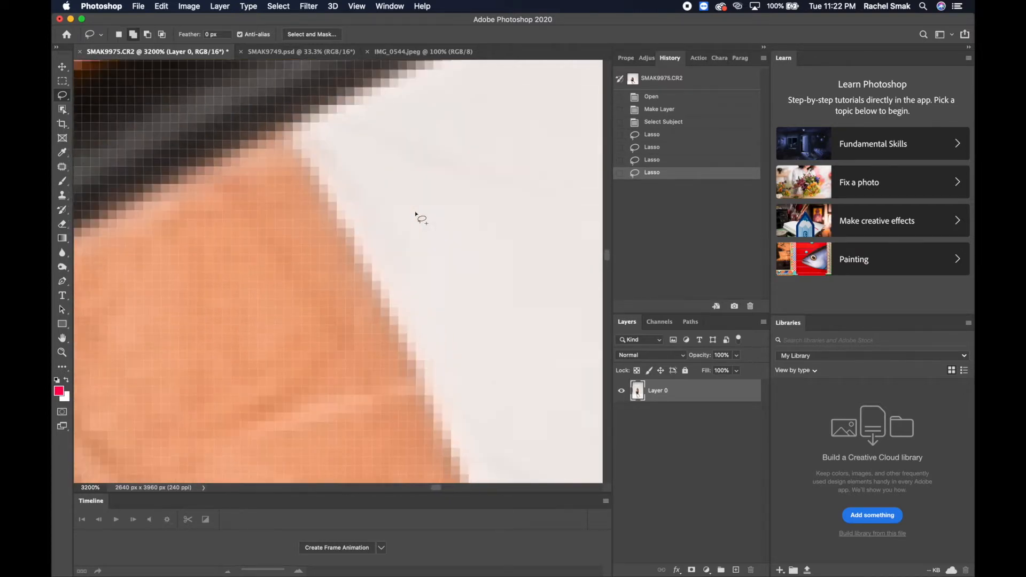
scroll(421, 219, up, 10)
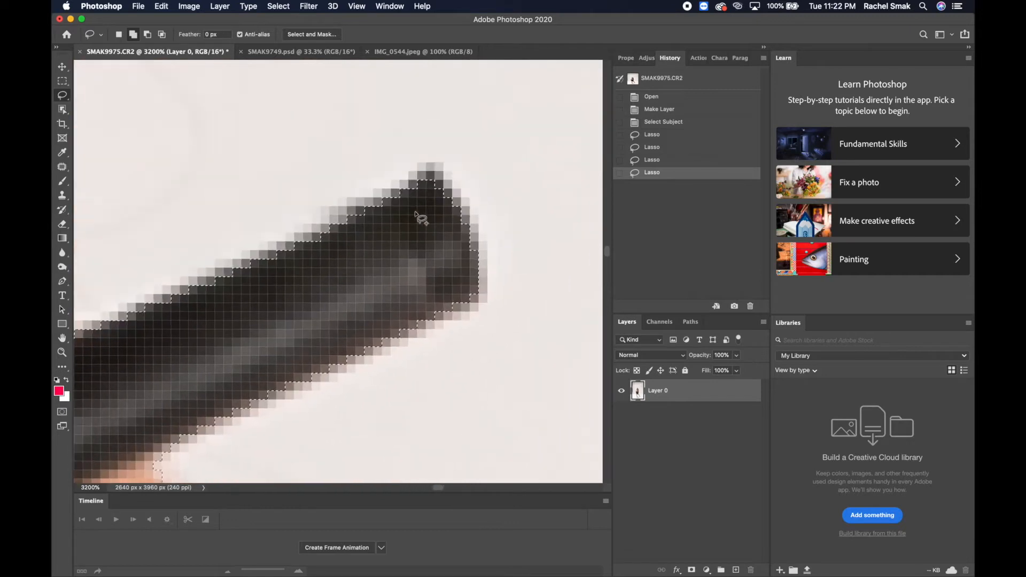
right_click(416, 211)
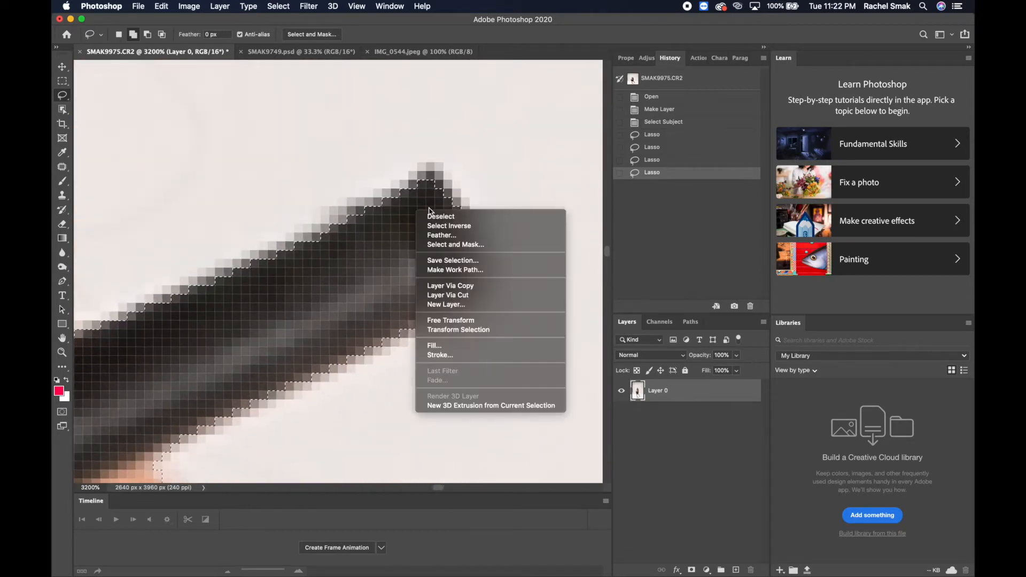
click(366, 168)
scroll(367, 167, up, 10)
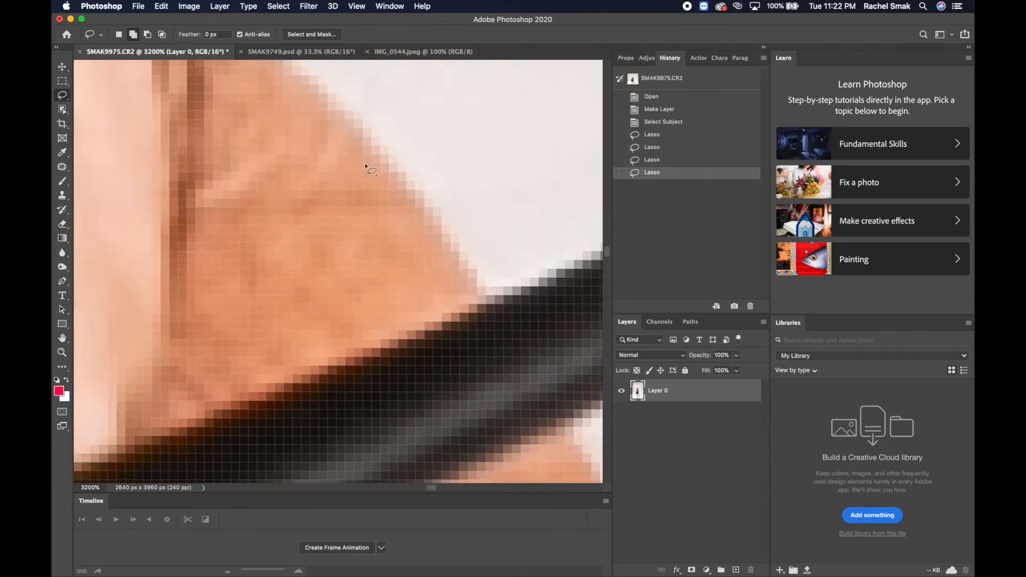
scroll(342, 286, up, 10)
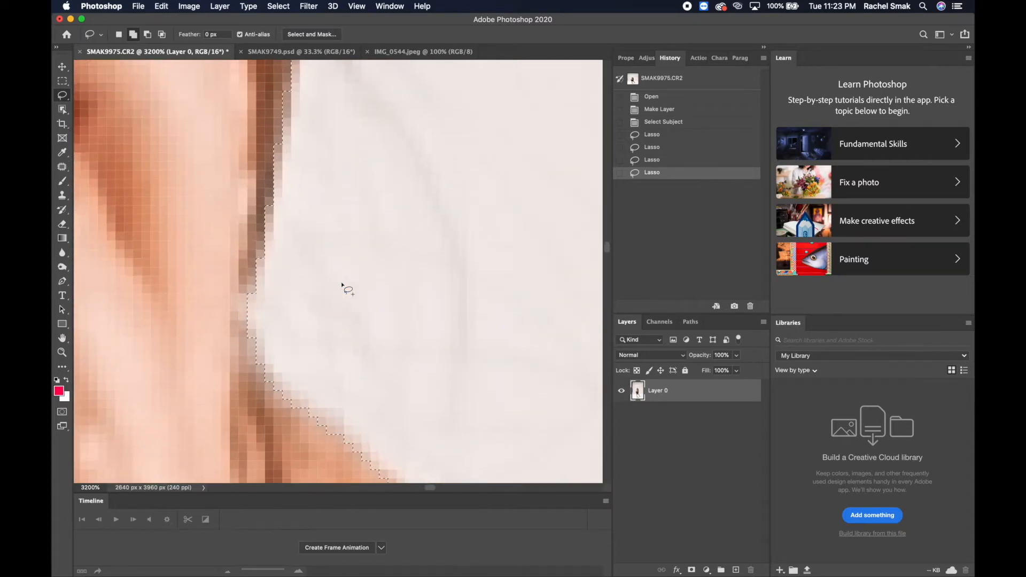
scroll(343, 286, up, 10)
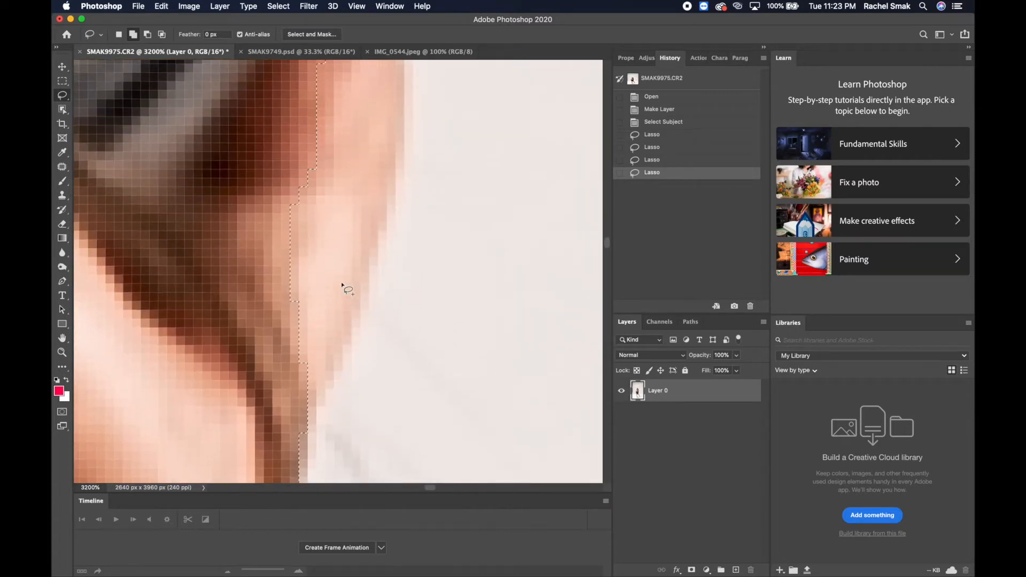
key(alt)
scroll(299, 309, right, 5)
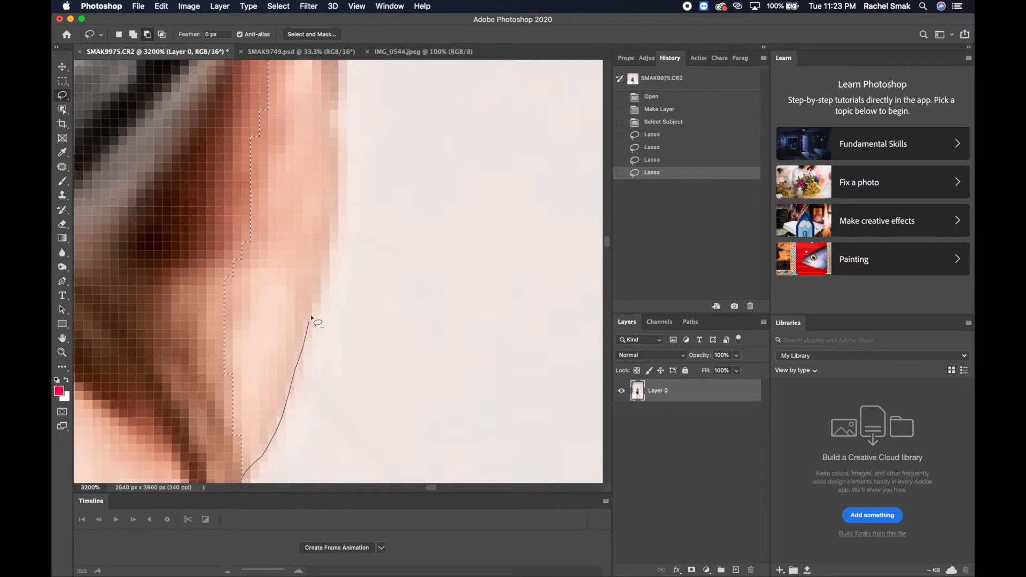
drag(314, 310, 314, 310)
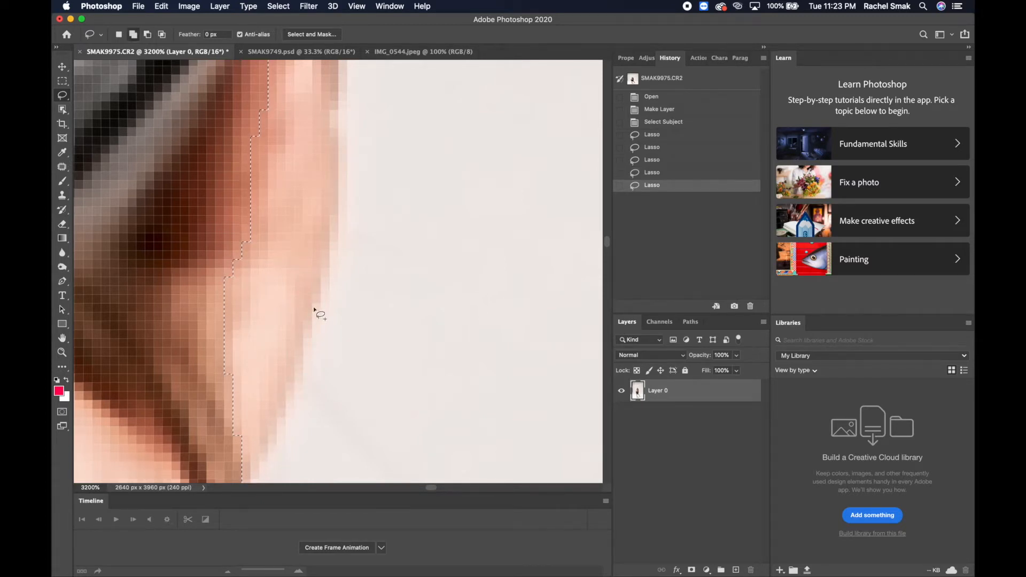
Step: Examine the selection edge from the hand and shoe up along the hair to the crown, then across the whole figure
scroll(315, 310, up, 10)
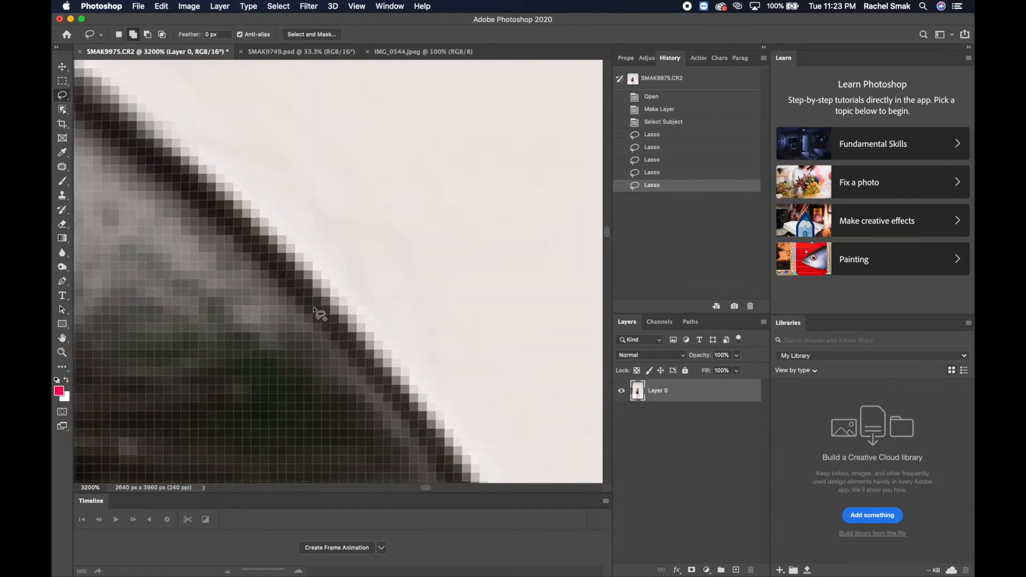
scroll(315, 310, up, 7)
scroll(314, 310, left, 8)
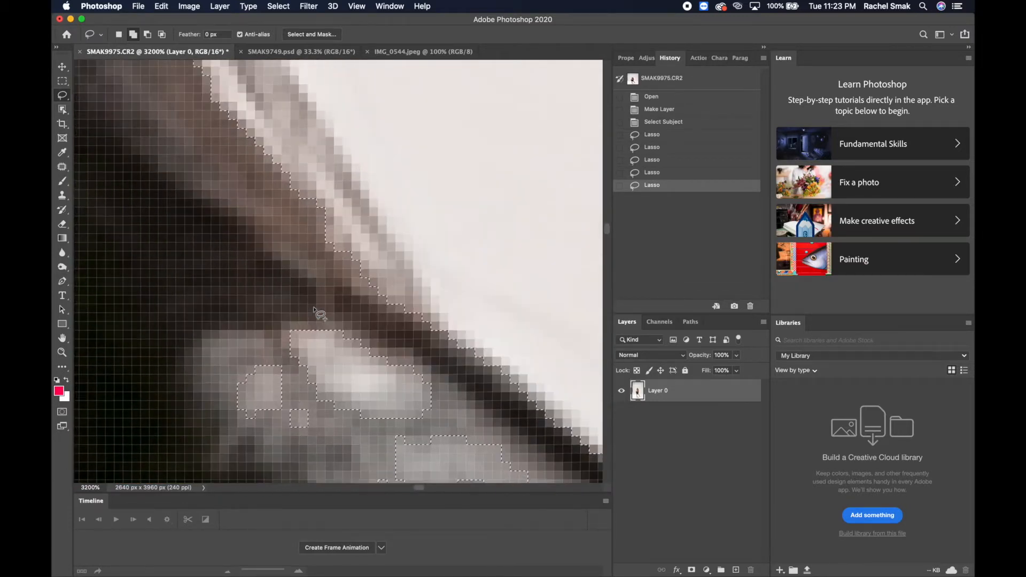
scroll(315, 310, up, 6)
scroll(314, 310, left, 3)
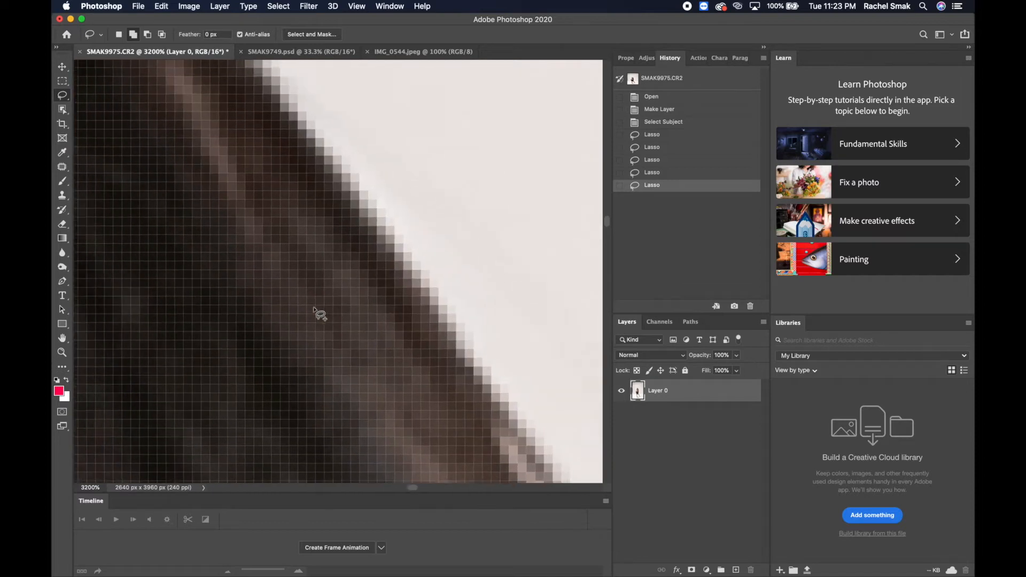
scroll(320, 314, up, 5)
scroll(320, 314, left, 4)
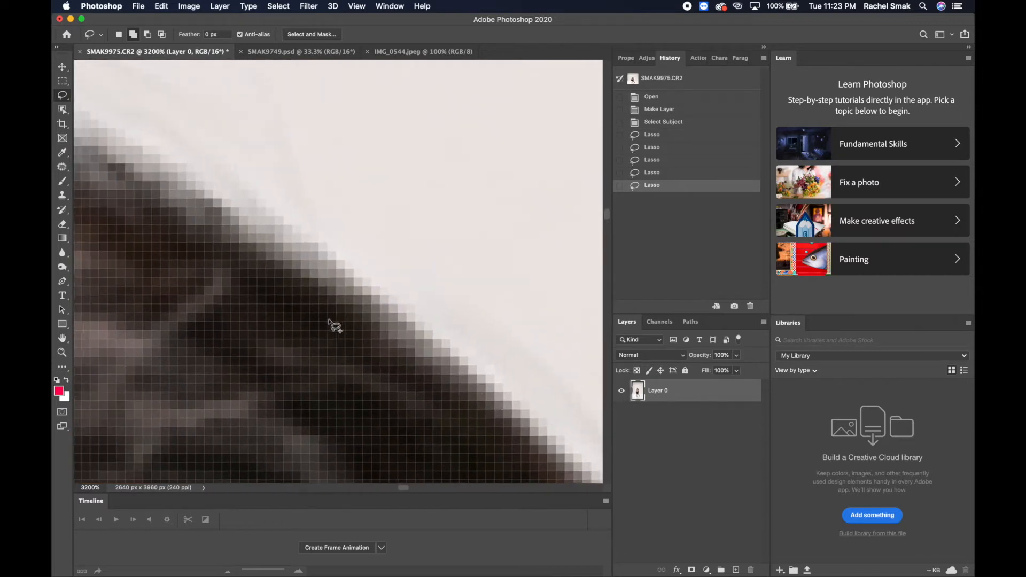
scroll(335, 326, up, 3)
scroll(335, 326, left, 4)
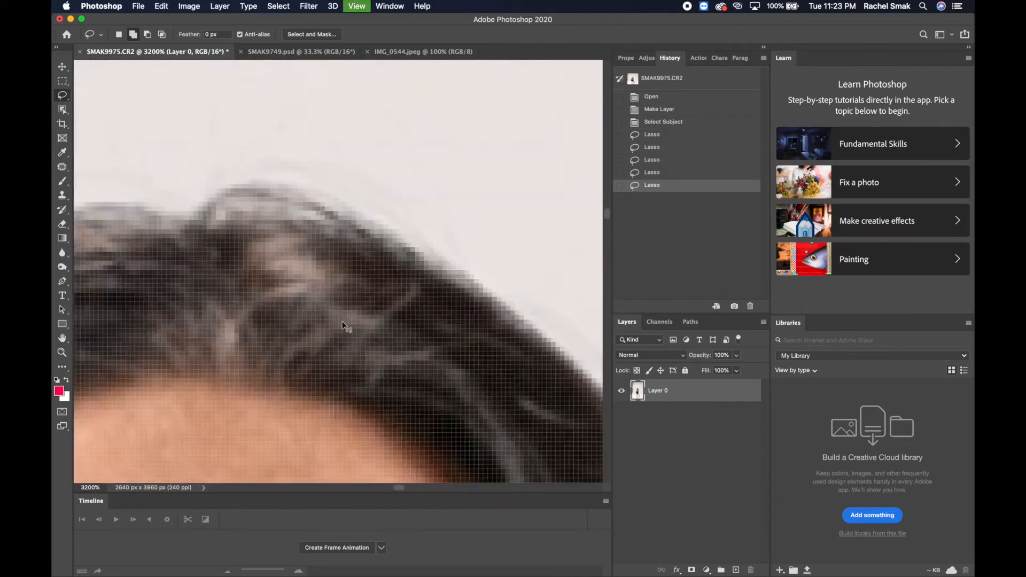
scroll(342, 326, down, 4)
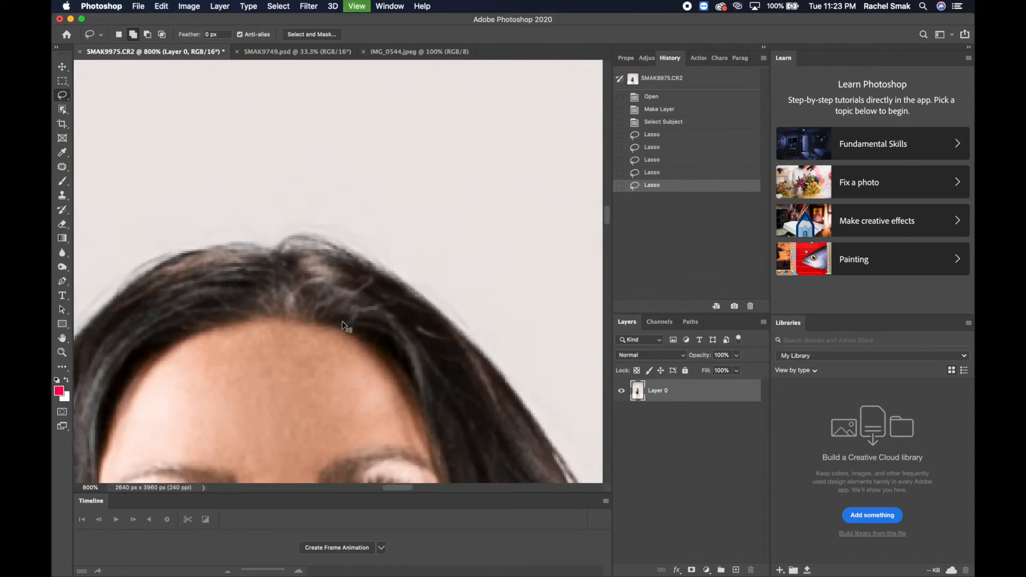
key(super+minus)
key(super+minus)
key(super+minus)
key(super+minus)
key(super+minus)
key(super+minus)
key(super+minus)
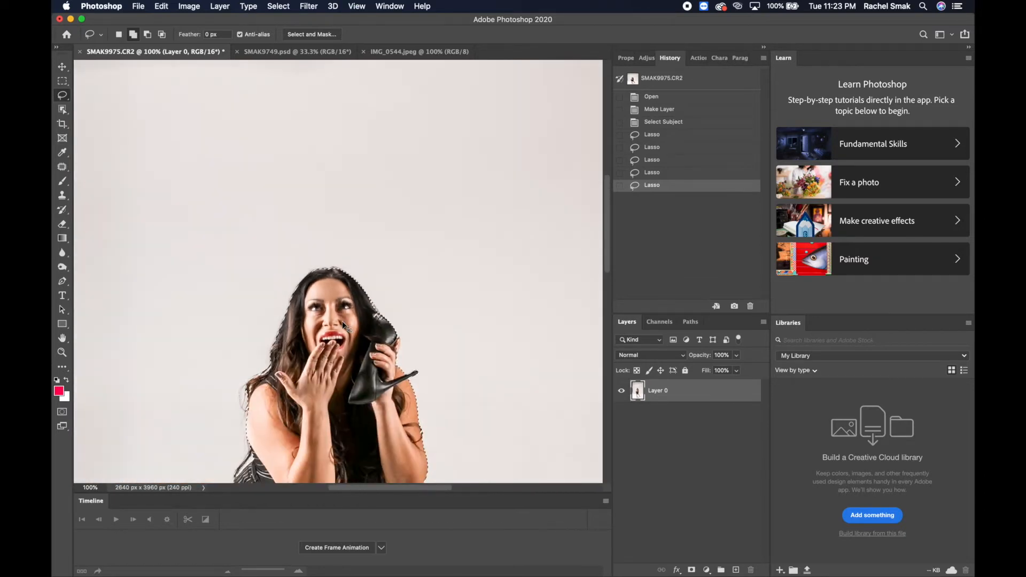
key(super+minus)
key(super+minus)
key(super+minus)
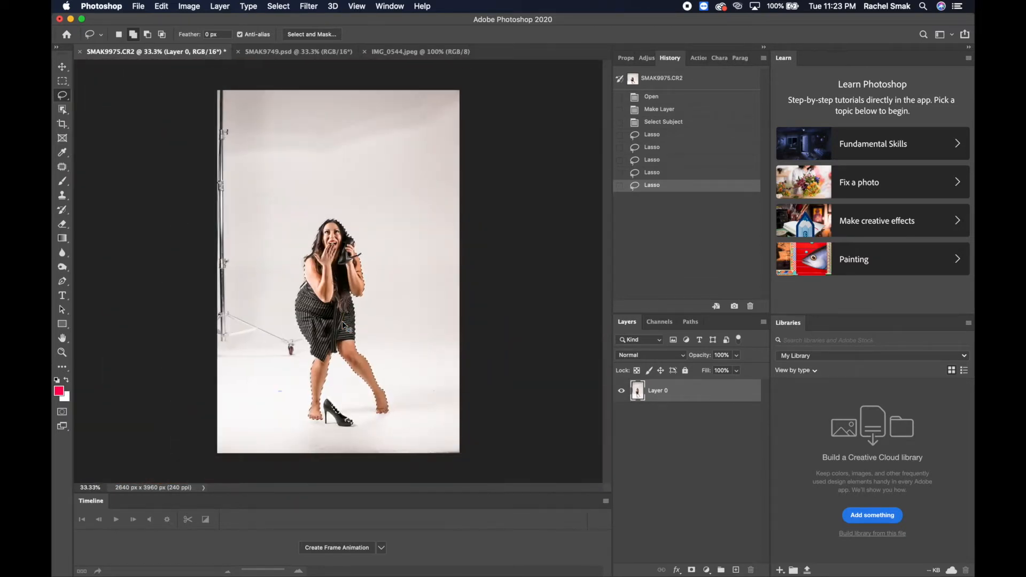
Step: Subtract the narrow background gap between the hanging striped dress sash and the inner thigh from the selection with the Lasso
key(super+plus)
key(super+plus)
key(super+plus)
key(super+plus)
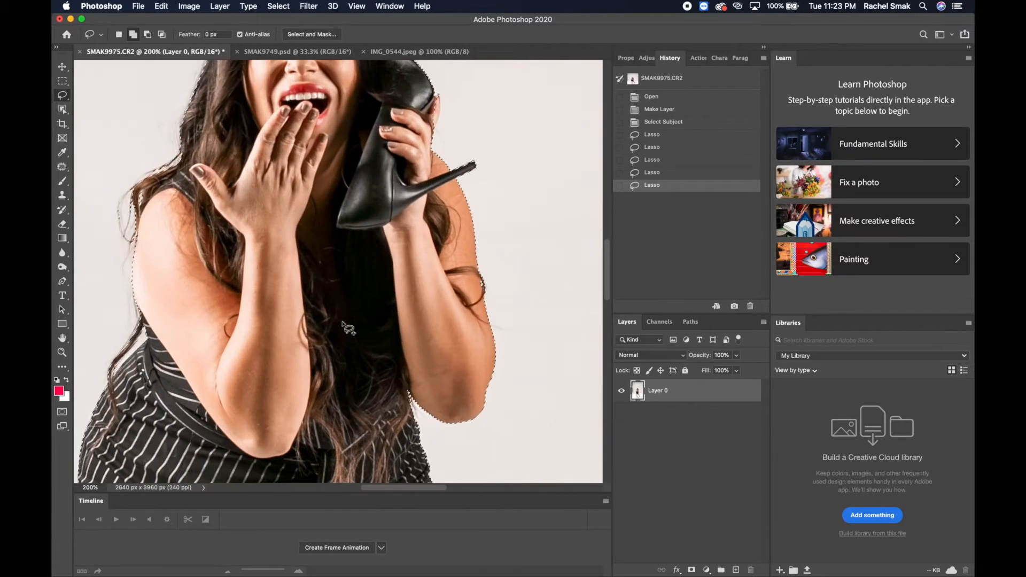
scroll(348, 328, down, 10)
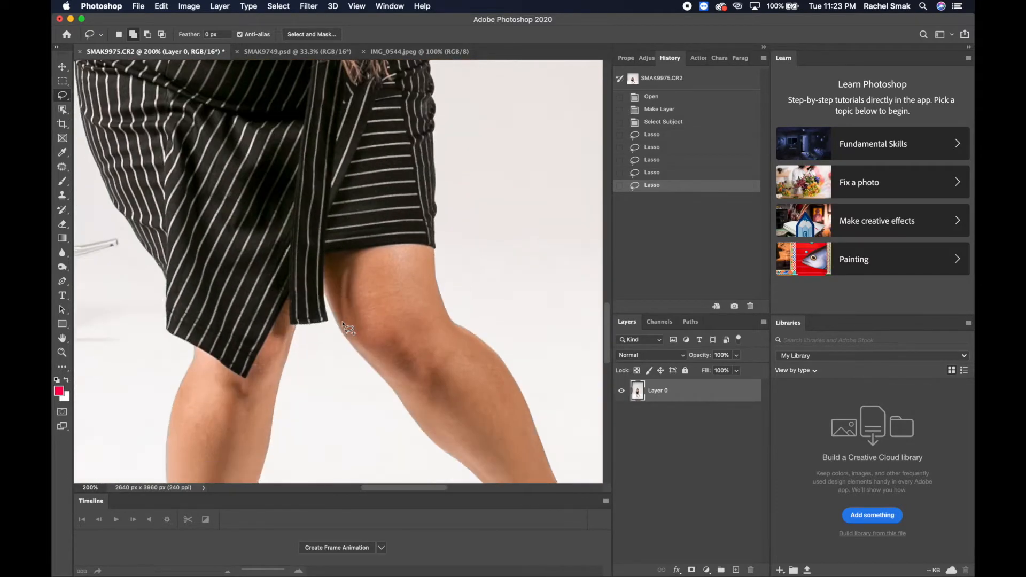
key(super+plus)
key(super+plus)
key(super+plus)
key(super+plus)
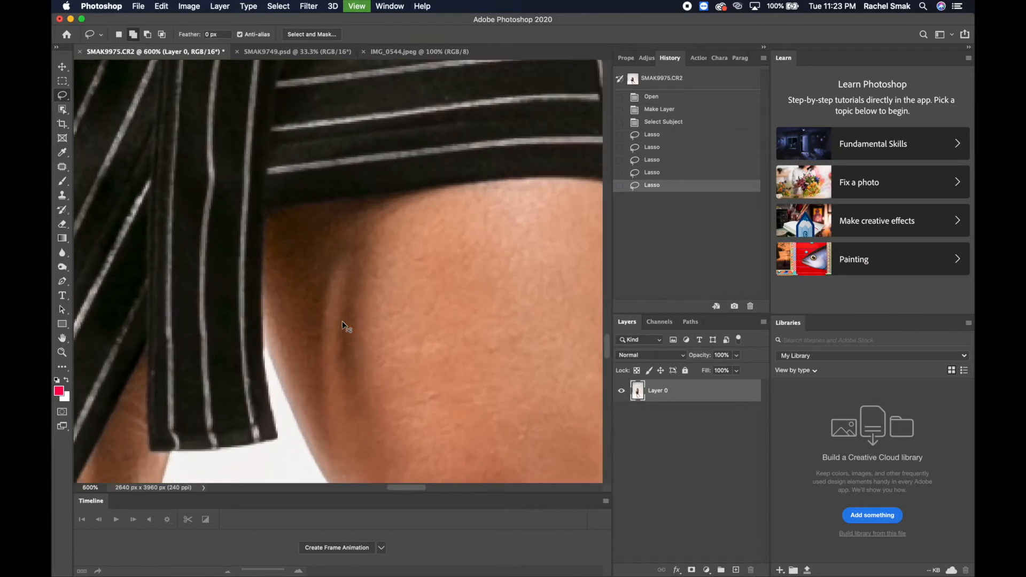
key(super+plus)
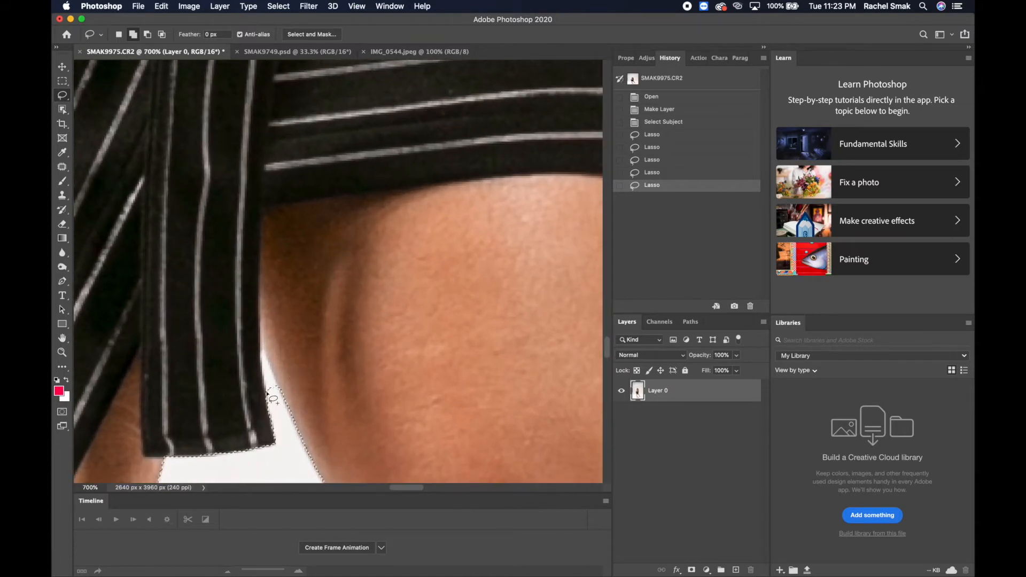
key(alt)
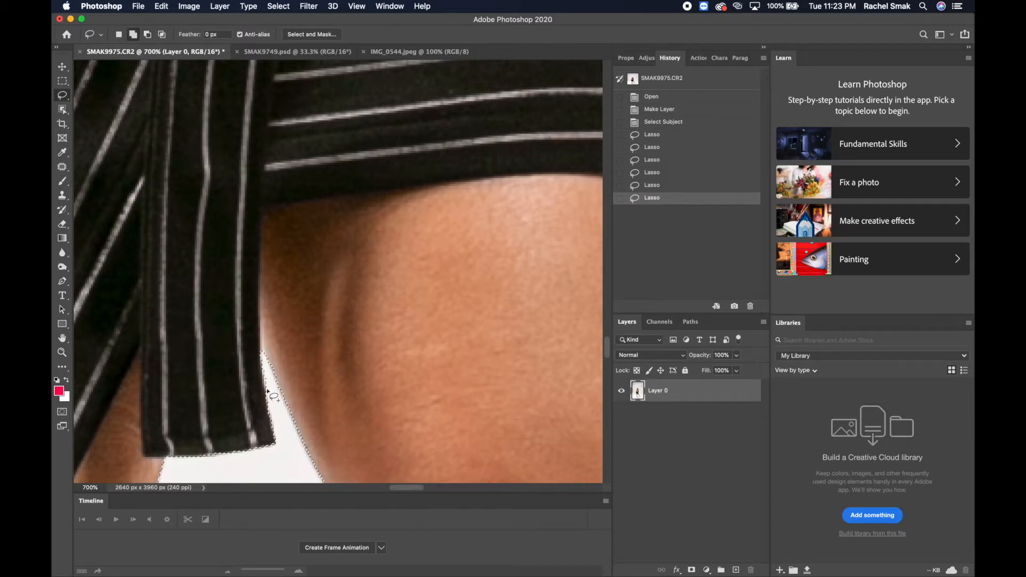
Step: Subtract the small background gap between the curled hair strand and the bare shoulder from the selection with the Lasso
scroll(267, 393, up, 10)
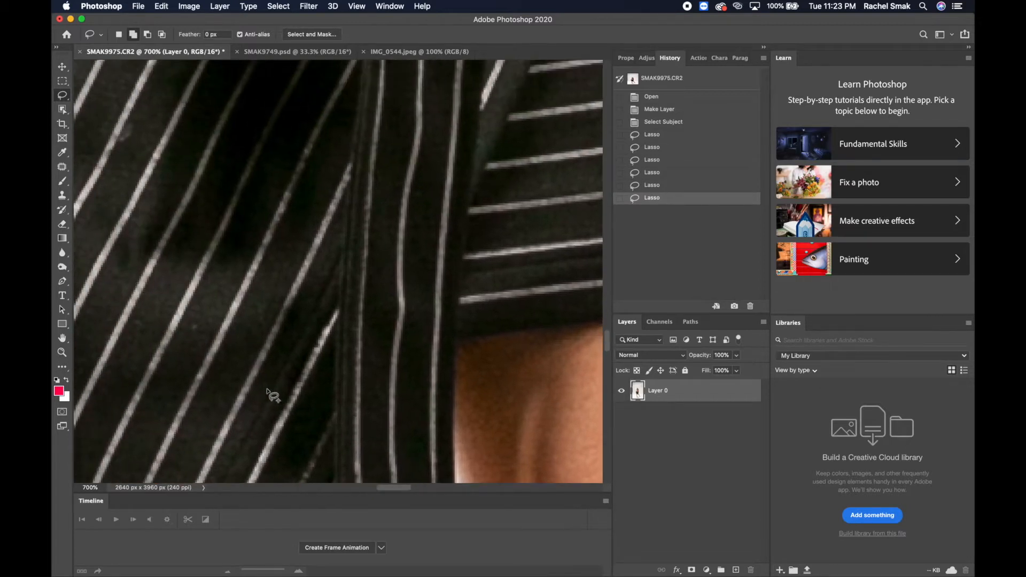
scroll(273, 396, up, 10)
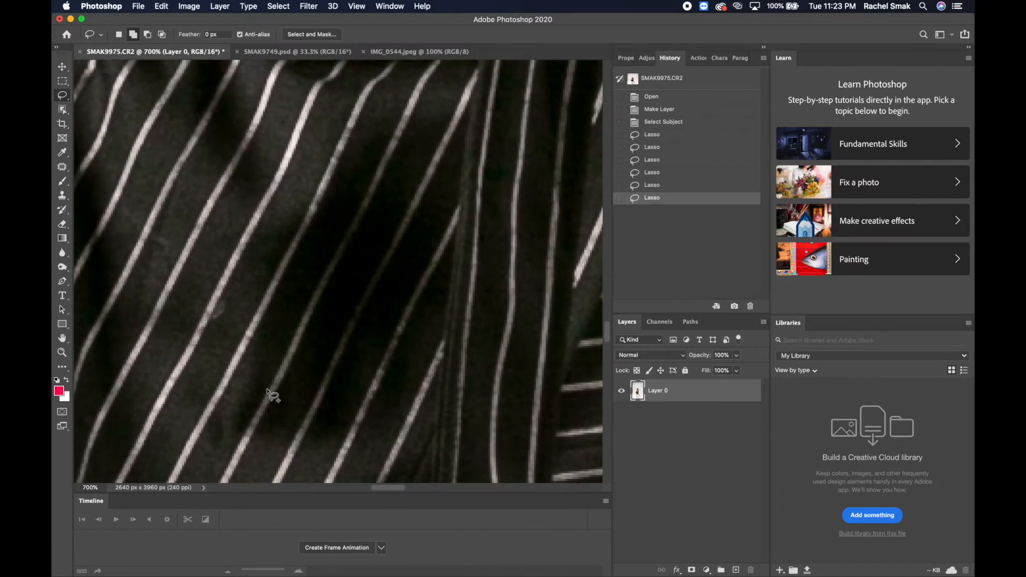
scroll(279, 402, up, 3)
scroll(280, 402, up, 3)
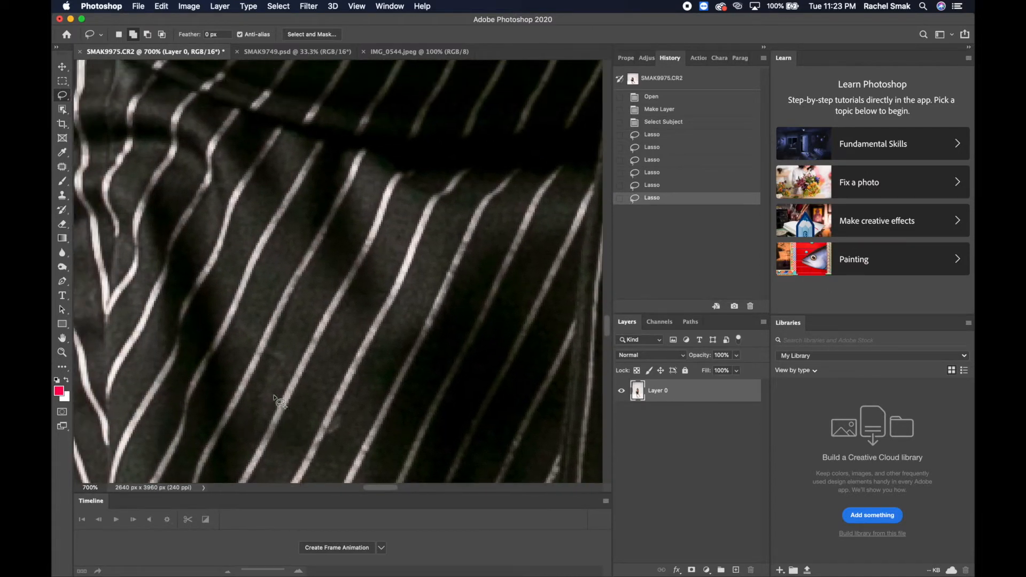
scroll(279, 402, up, 10)
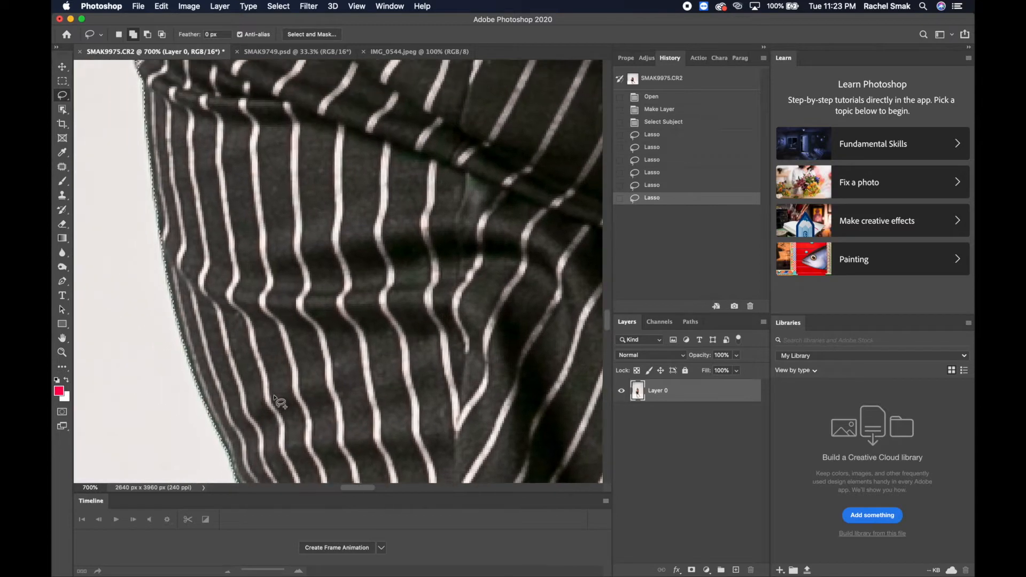
scroll(279, 402, up, 10)
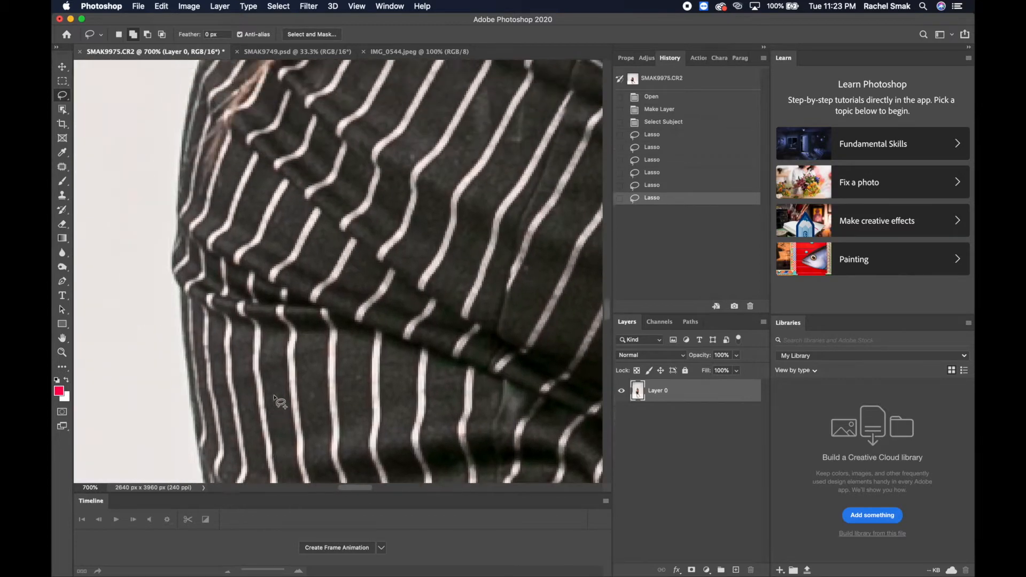
scroll(278, 409, up, 10)
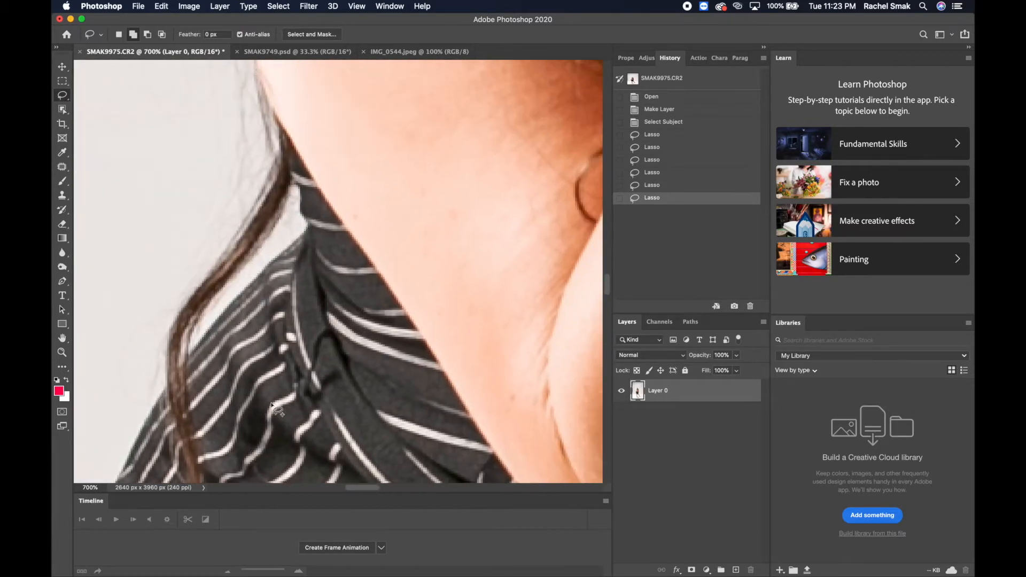
scroll(273, 414, up, 10)
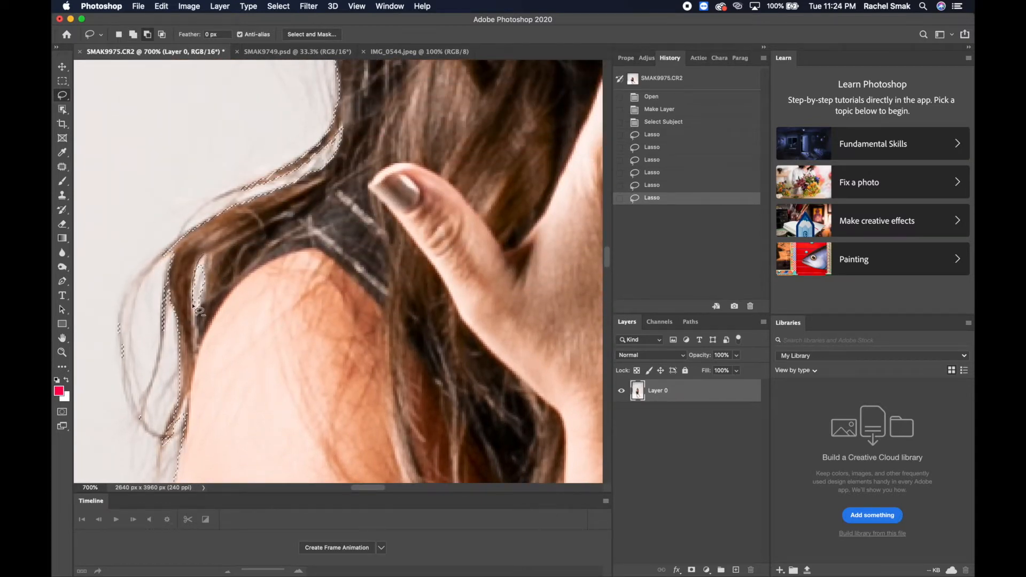
drag(206, 260, 205, 259)
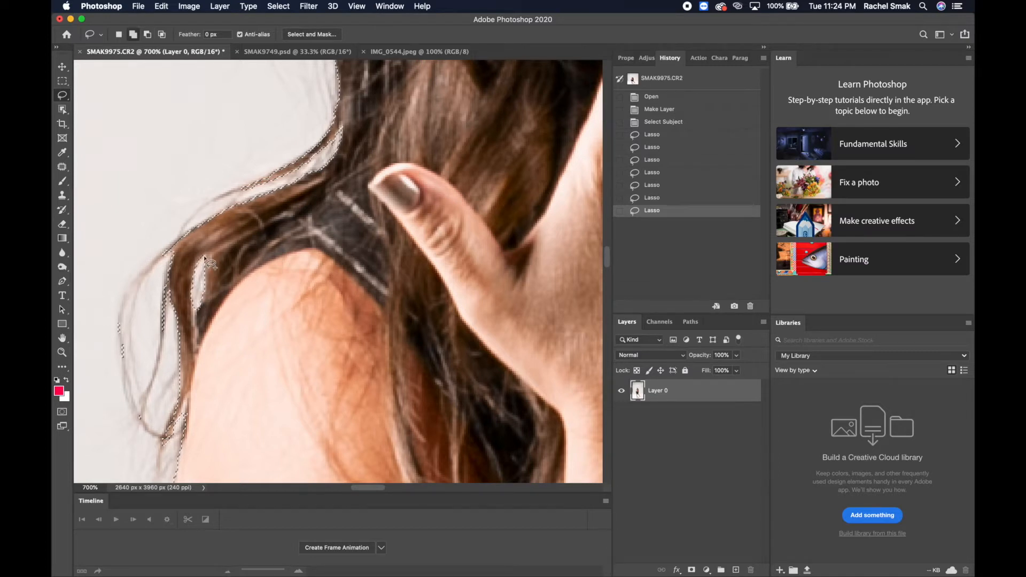
Step: Examine the selection edge along the long hair beside the face and around the head and shoe
scroll(210, 264, up, 1)
scroll(205, 259, up, 10)
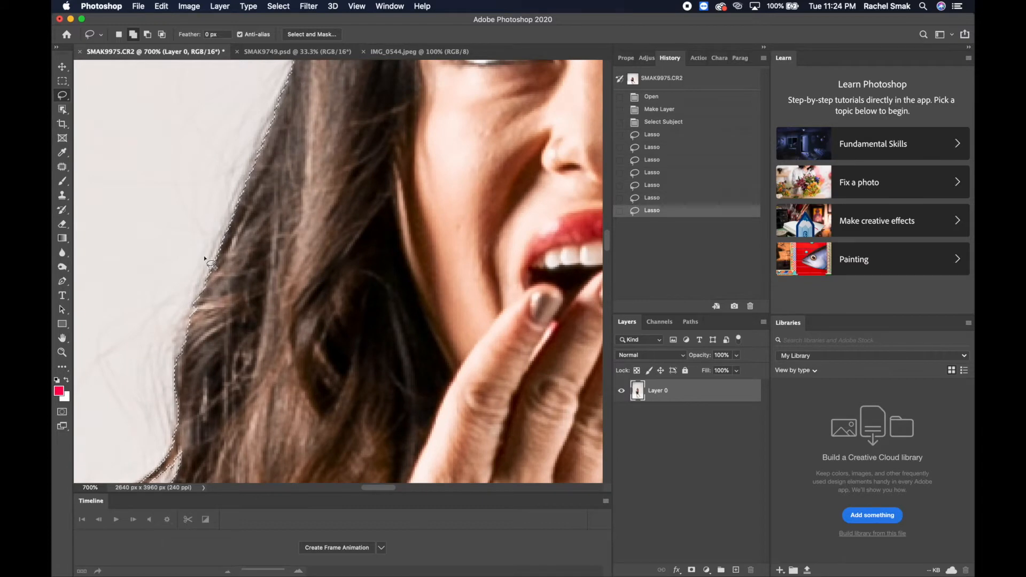
key(super+minus)
key(super+minus)
key(super+minus)
key(super+minus)
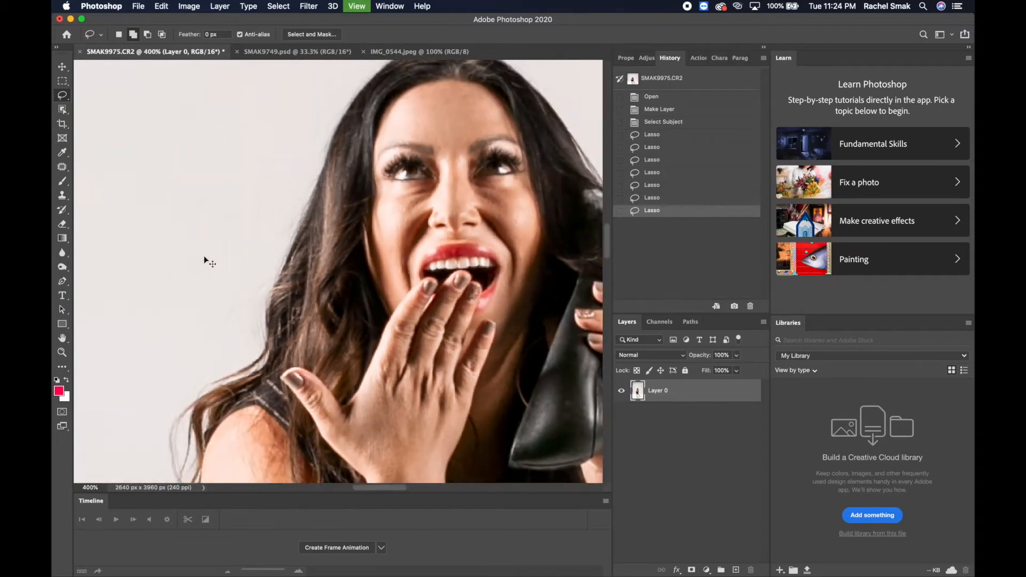
key(super+minus)
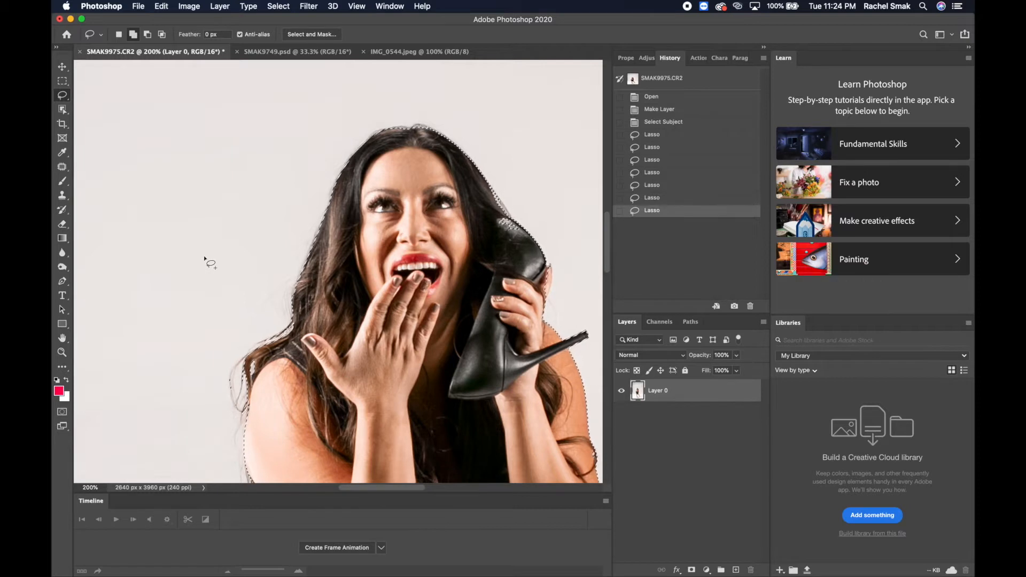
scroll(205, 259, up, 3)
scroll(205, 258, right, 2)
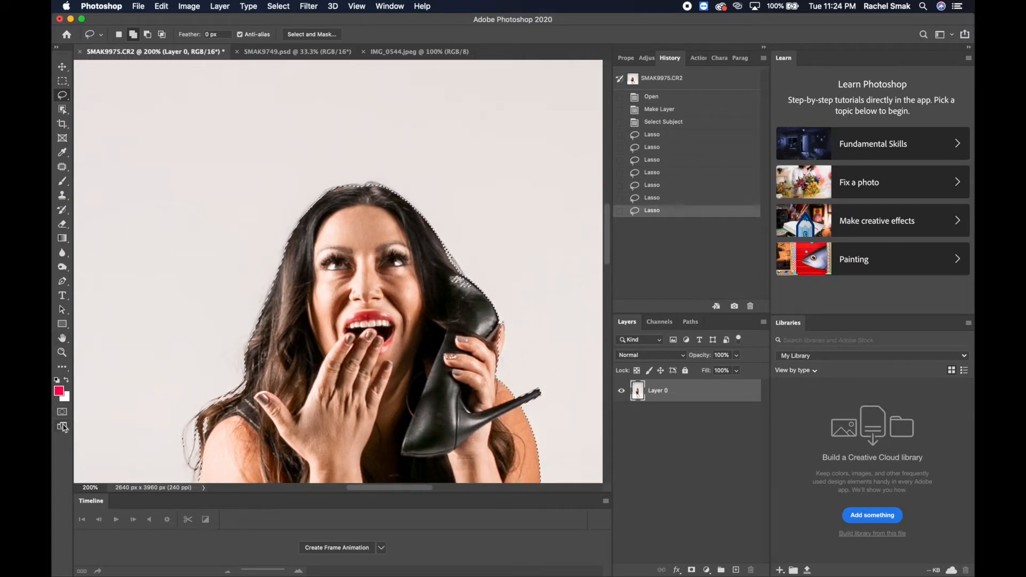
scroll(62, 427, down, 1)
scroll(62, 426, right, 1)
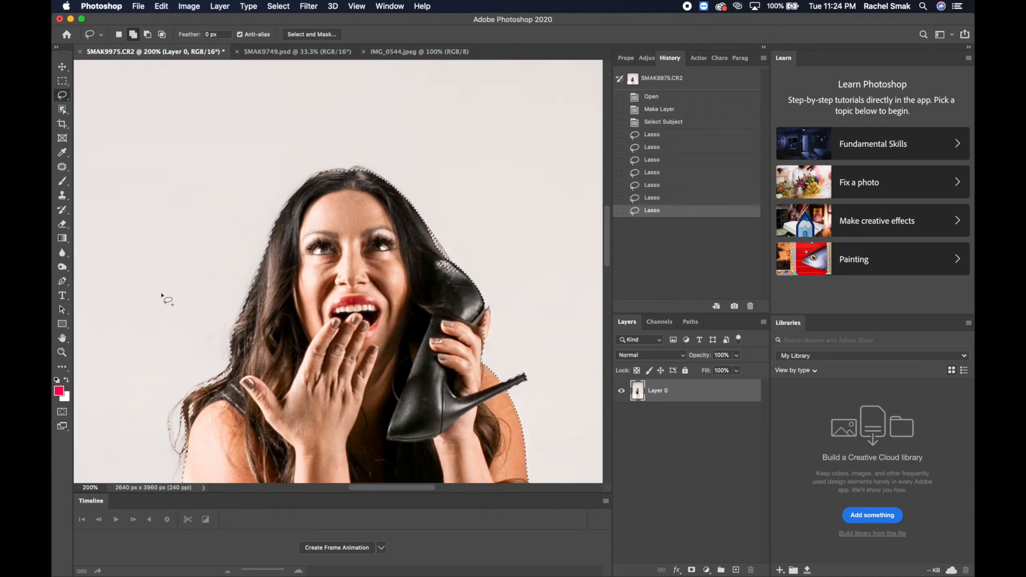
Step: Add the missed hair along the crown of the head to the selection with Lasso outlines
key(super+plus)
key(super+plus)
key(super+plus)
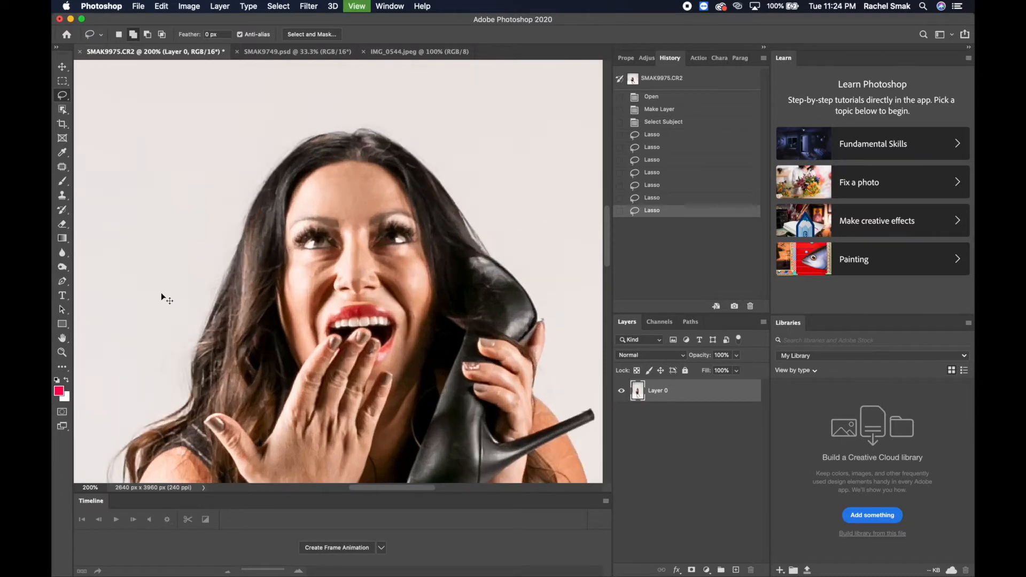
scroll(161, 293, up, 5)
scroll(161, 293, right, 1)
scroll(162, 294, up, 3)
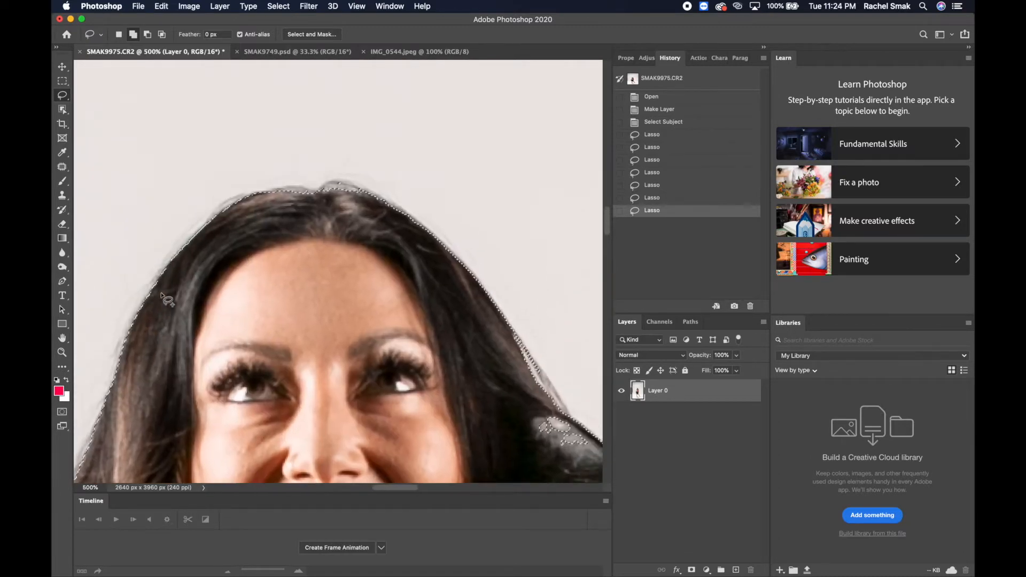
key(super+plus)
key(super+plus)
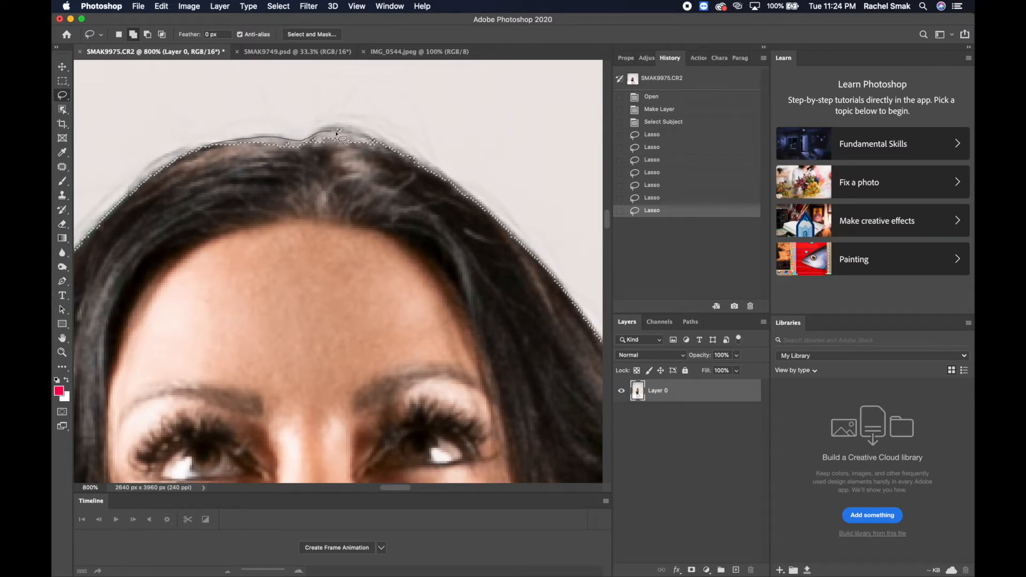
drag(372, 141, 374, 143)
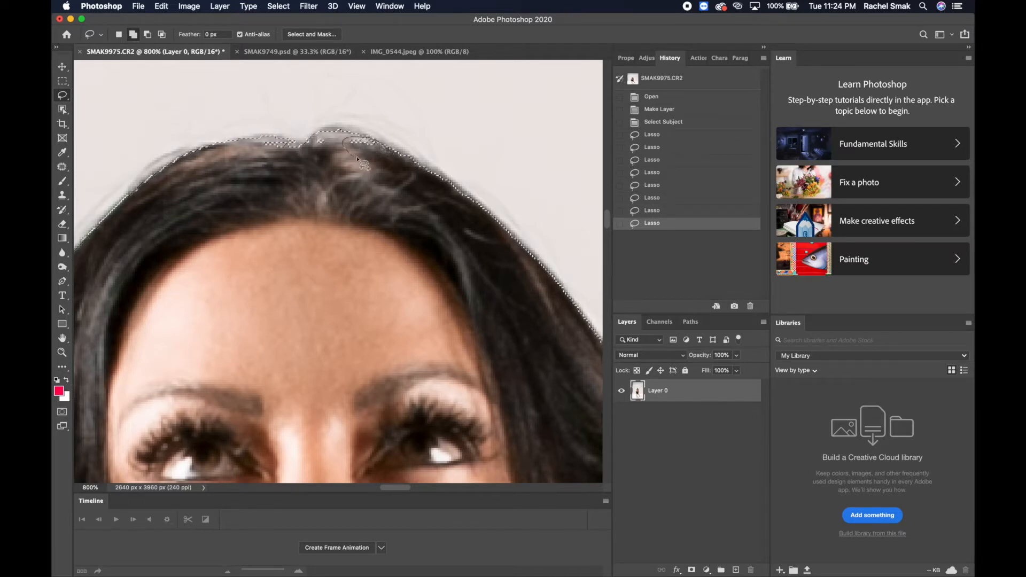
mouse_move(357, 159)
mouse_down()
mouse_move(321, 138)
mouse_move(311, 147)
mouse_move(324, 168)
mouse_move(370, 139)
mouse_move(325, 132)
mouse_up()
Step: Add the loose hair strands just above the shoe, along the outer hair edge, to the selection with the Lasso
scroll(321, 136, right, 10)
scroll(321, 136, down, 6)
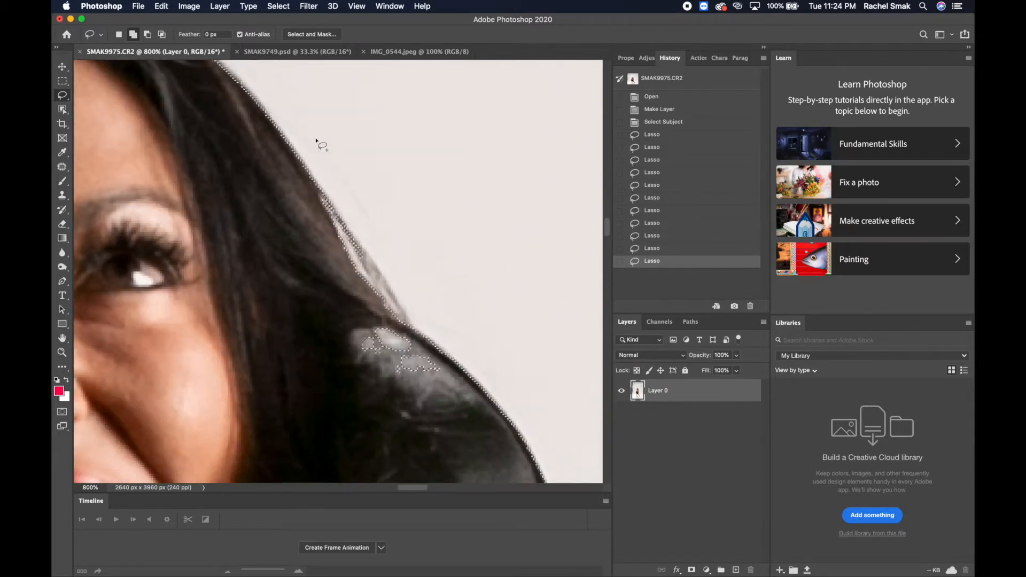
scroll(320, 141, right, 3)
scroll(319, 141, down, 2)
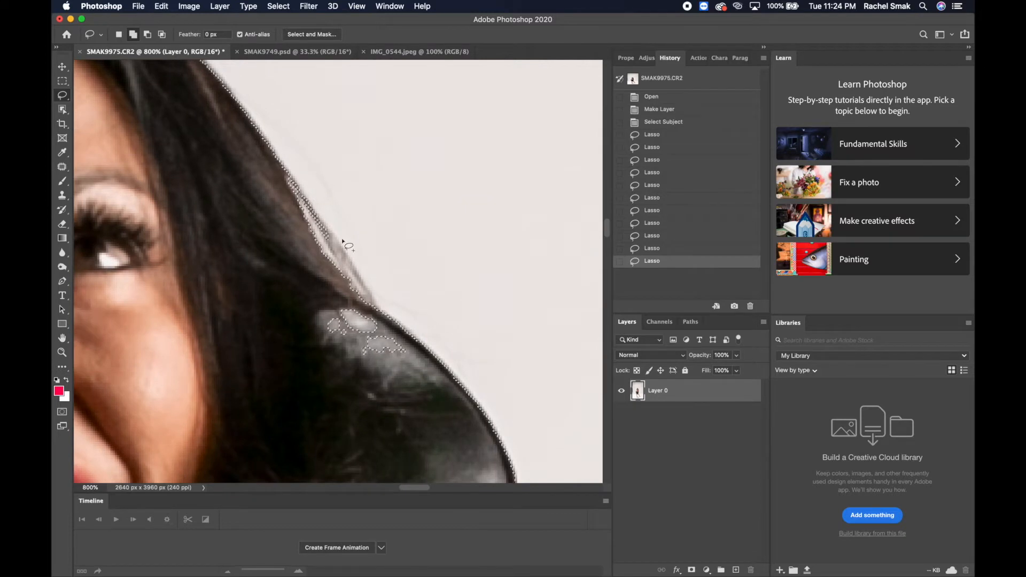
drag(313, 208, 324, 222)
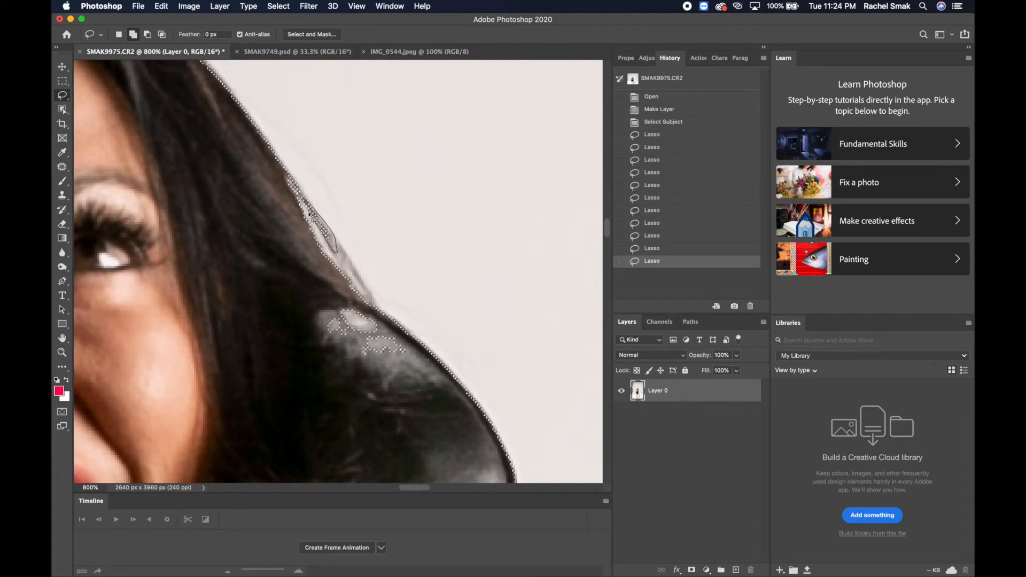
drag(291, 184, 290, 179)
Step: Add the unselected shiny highlight patches on the black shoe to the selection with a Lasso outline around them
scroll(275, 172, down, 3)
scroll(275, 172, right, 3)
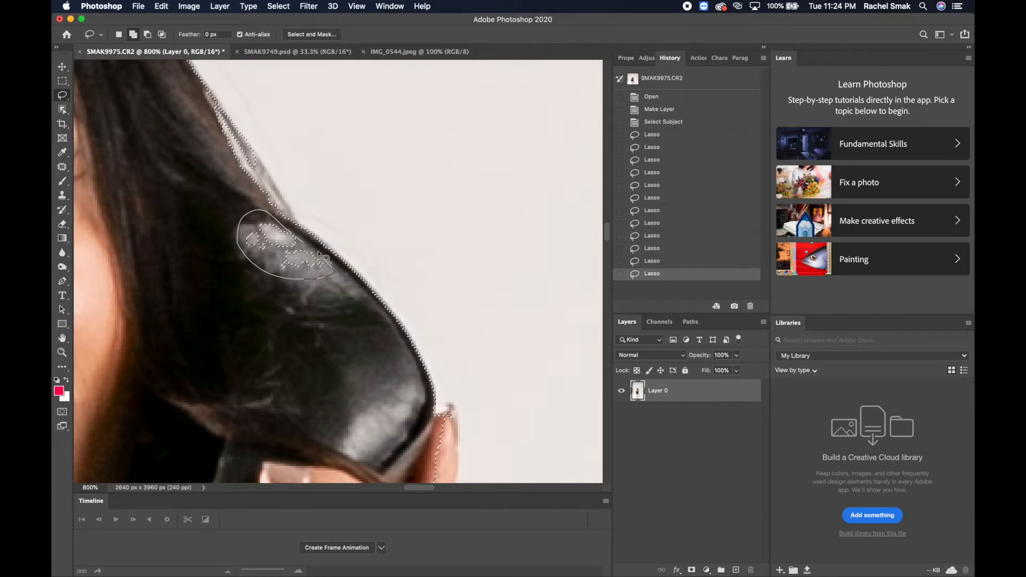
drag(325, 258, 323, 257)
Step: Add the missed edge of the finger sticking out behind the black shoe to the selection with the Lasso
scroll(285, 226, down, 4)
scroll(285, 227, right, 1)
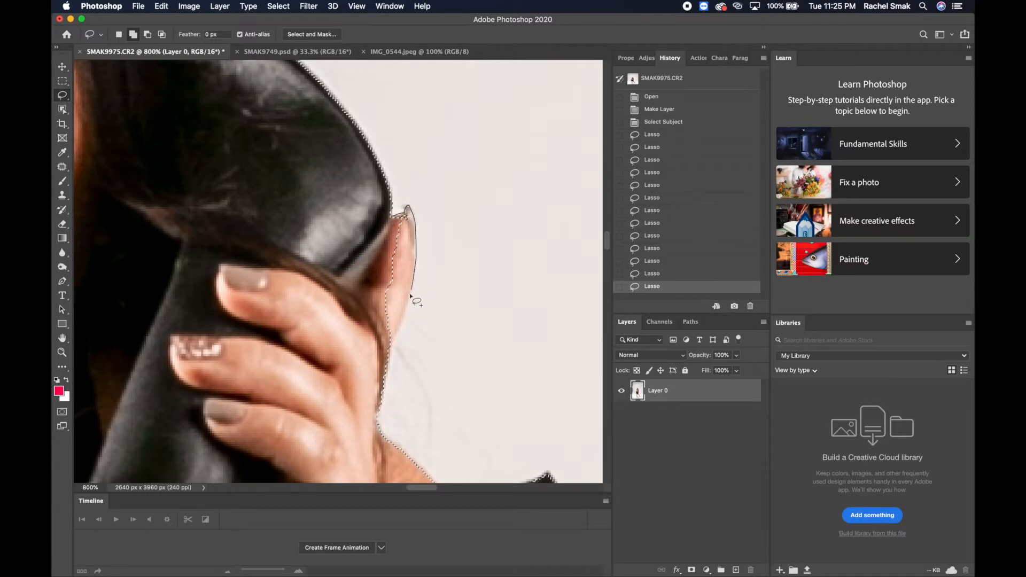
drag(391, 350, 386, 353)
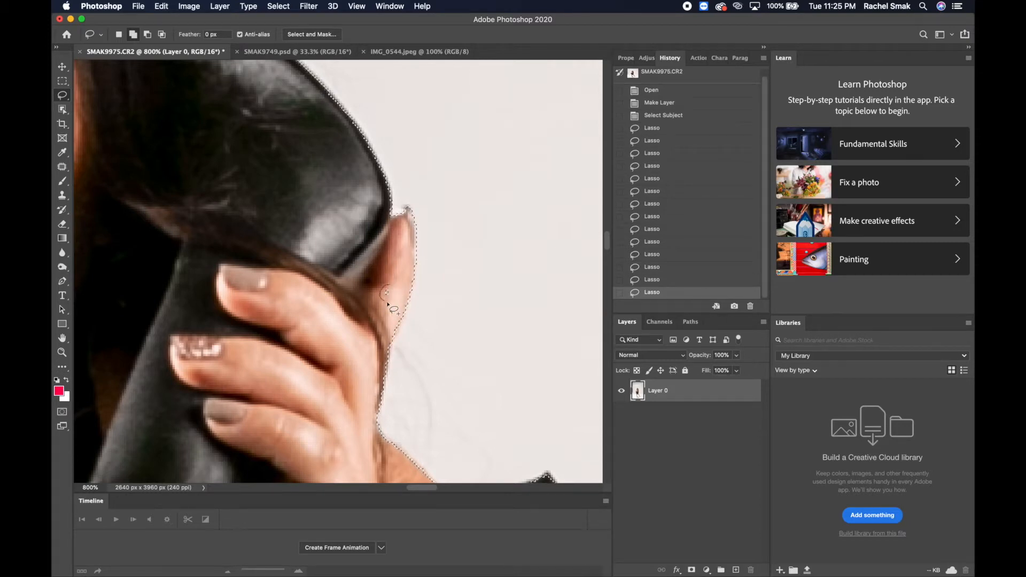
Step: Add the unselected light stripe patches along the outer side of the striped outfit, below the elbow, to the selection with the Lasso
scroll(396, 300, down, 10)
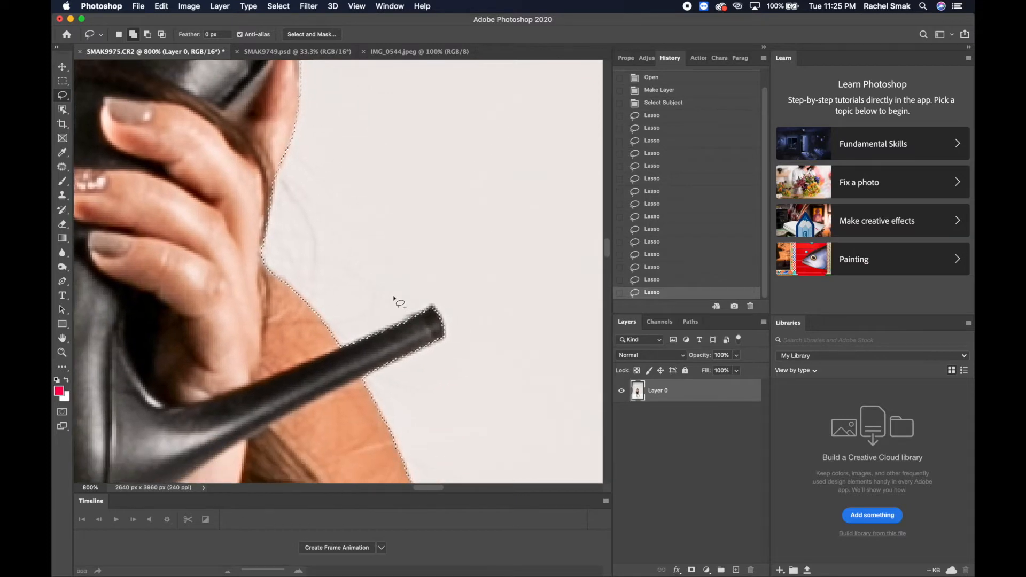
scroll(396, 300, down, 10)
scroll(395, 300, down, 8)
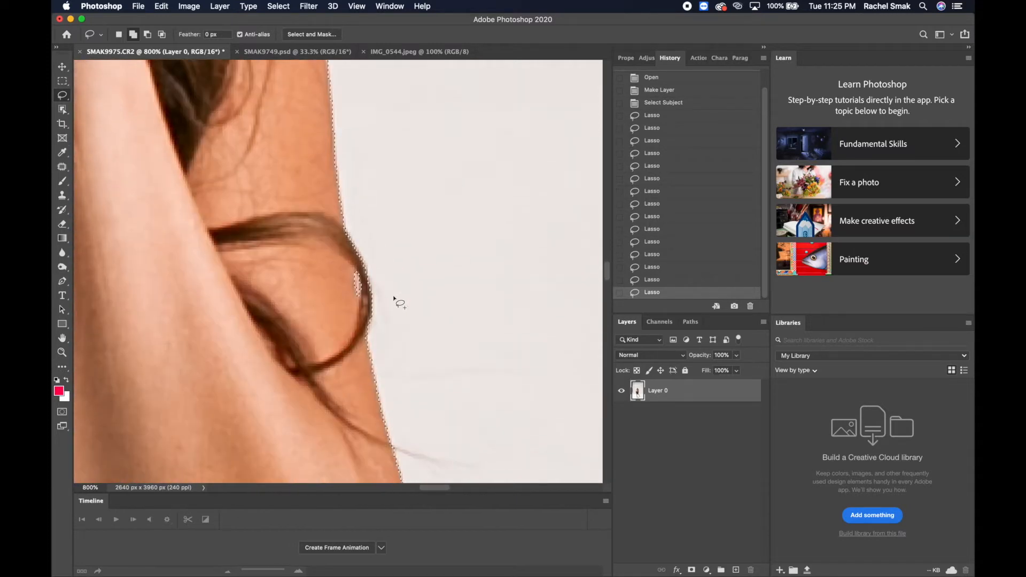
scroll(394, 297, down, 15)
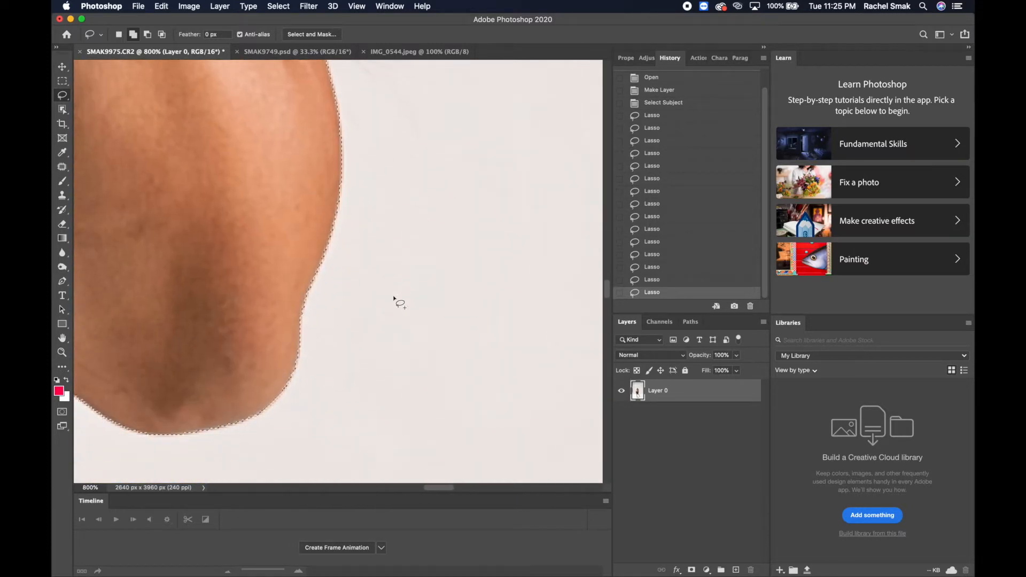
scroll(394, 299, down, 2)
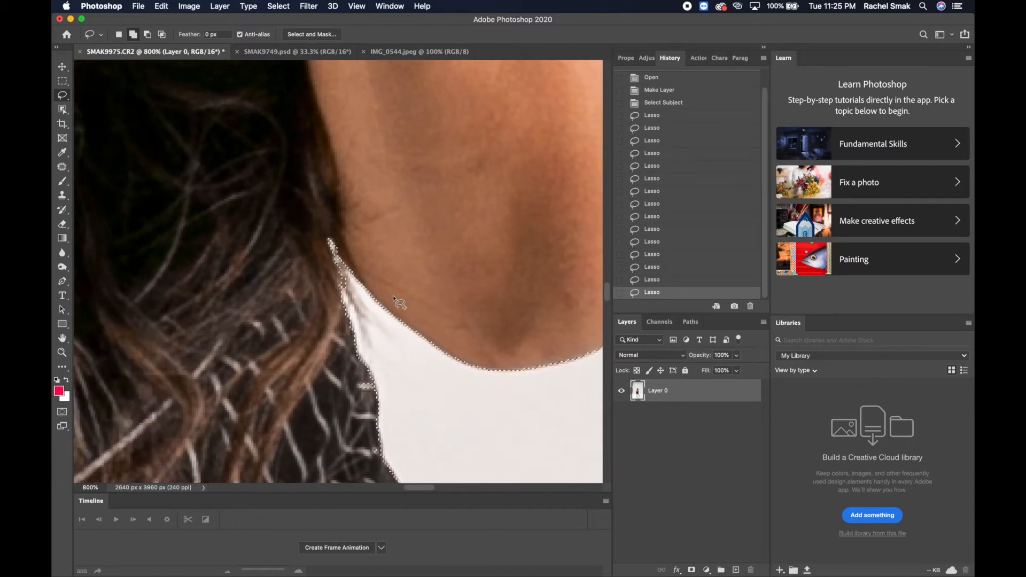
scroll(394, 299, down, 12)
scroll(396, 300, down, 4)
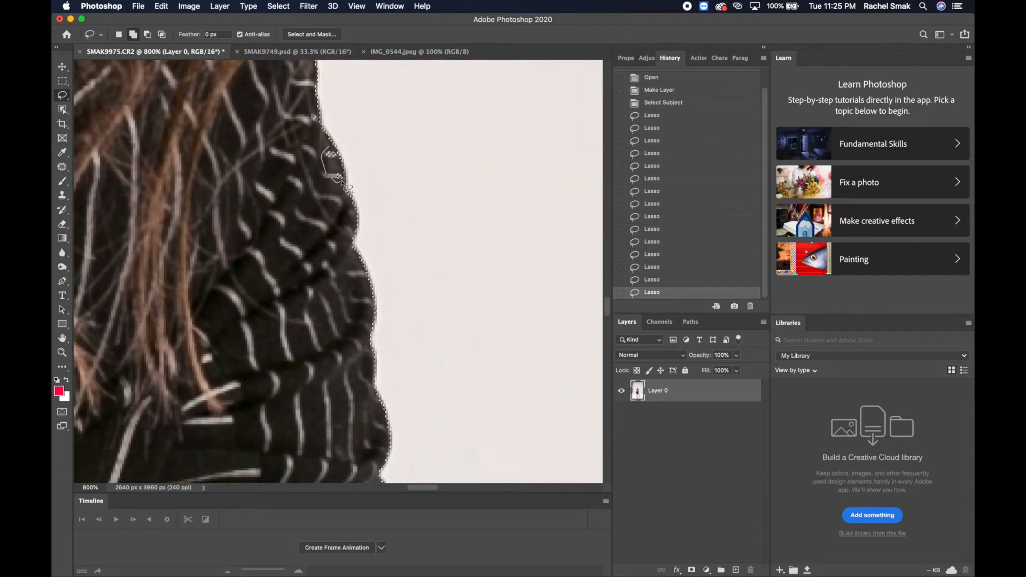
drag(333, 163, 334, 160)
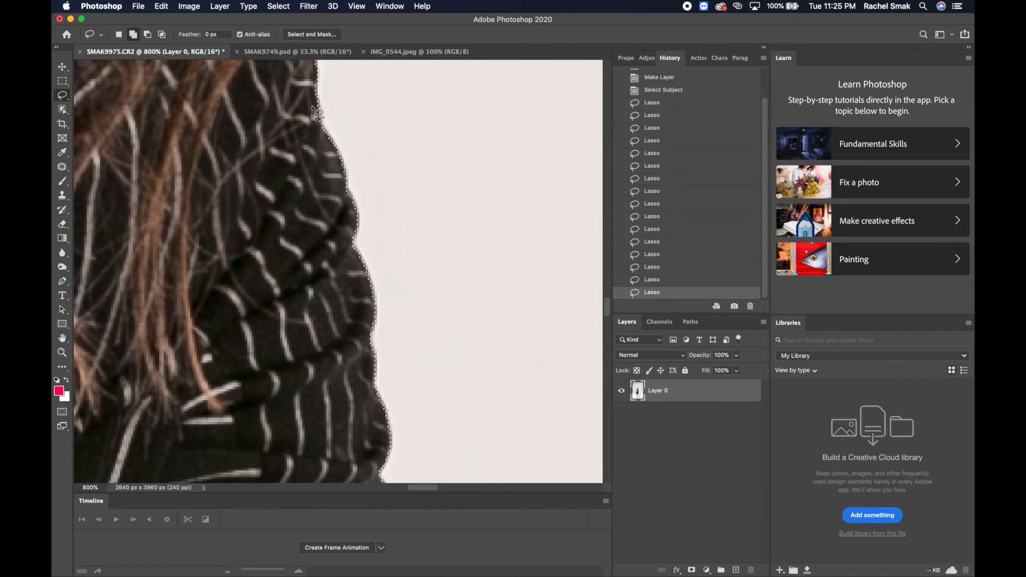
Step: Subtract the background gap between the big toe and second toe of the foot from the selection with the Lasso
scroll(324, 119, down, 10)
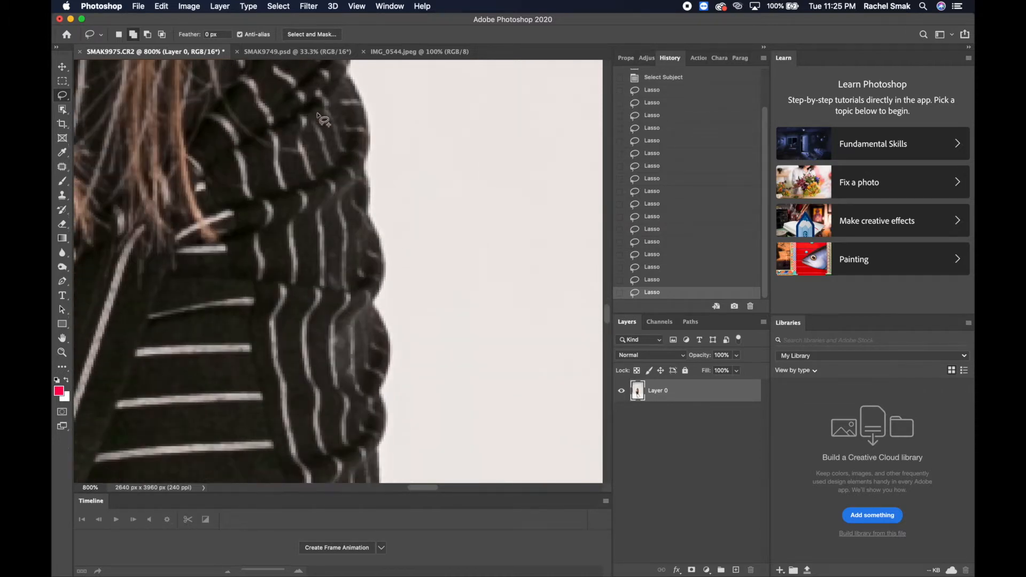
scroll(320, 117, down, 12)
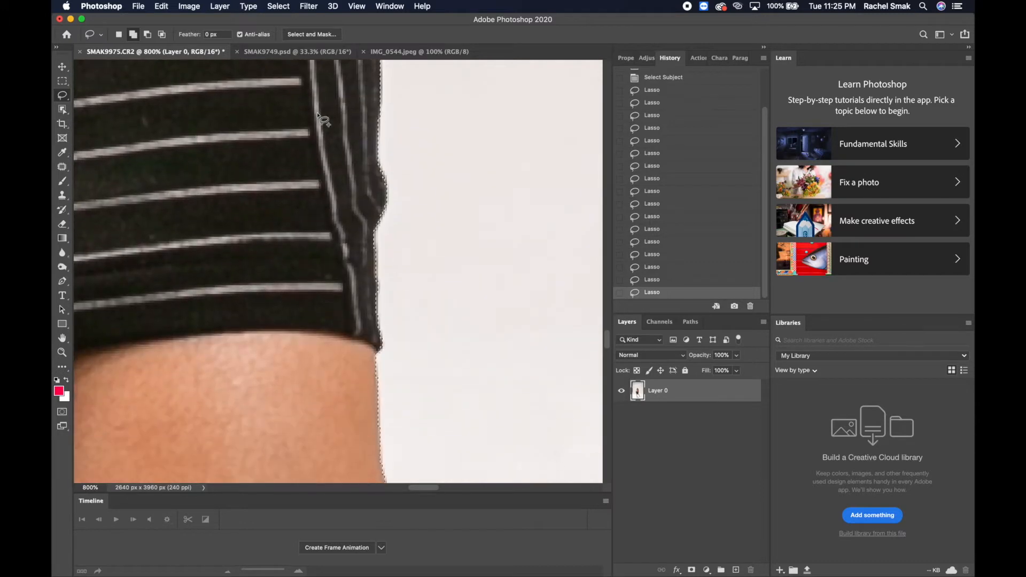
scroll(318, 116, down, 12)
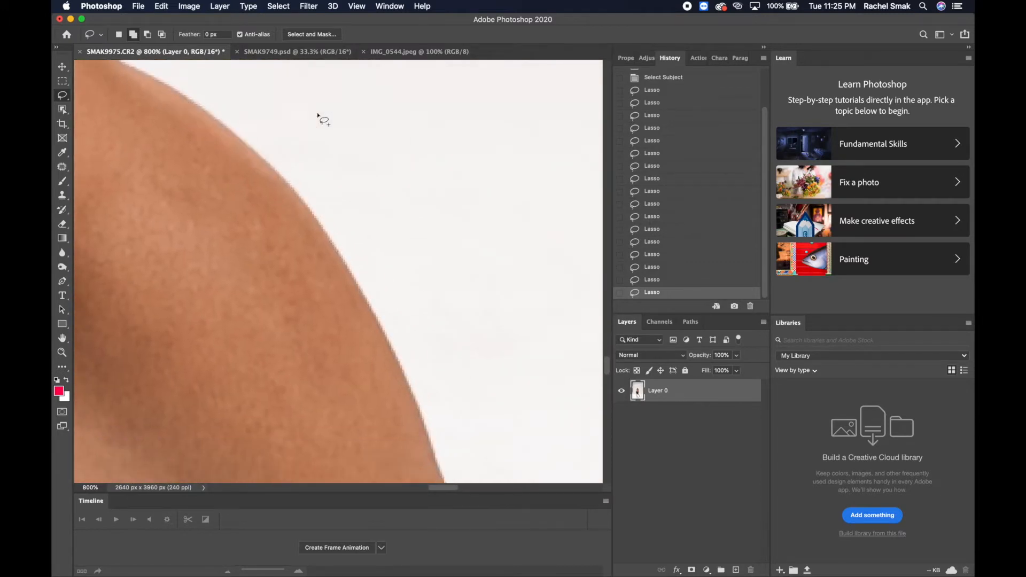
scroll(321, 118, down, 12)
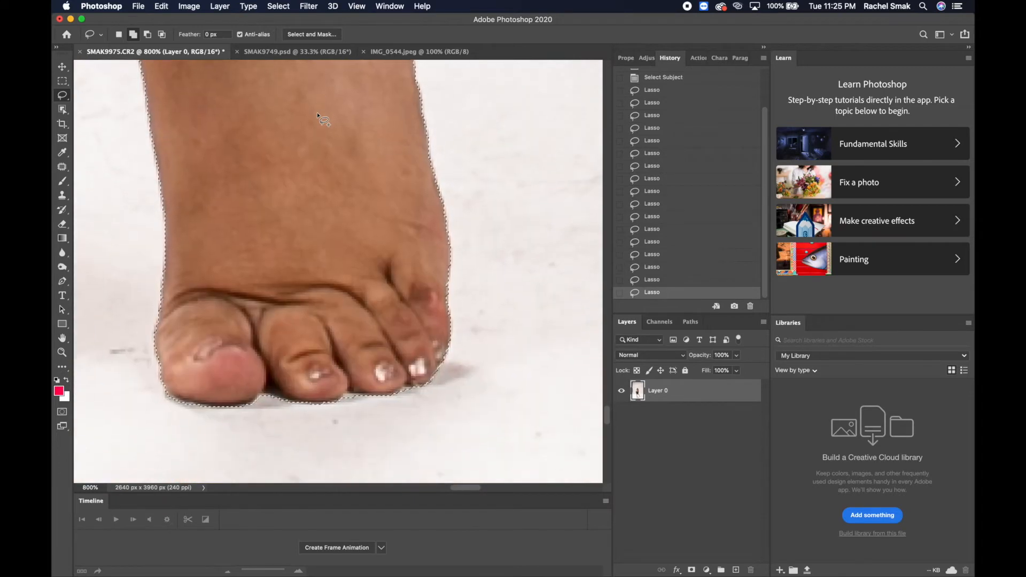
scroll(317, 114, left, 4)
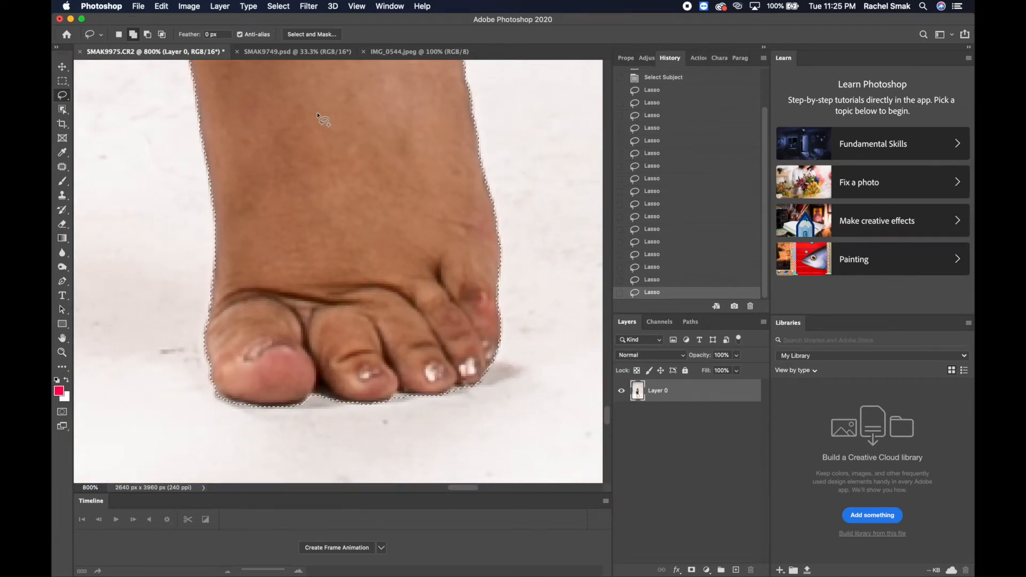
scroll(318, 117, left, 2)
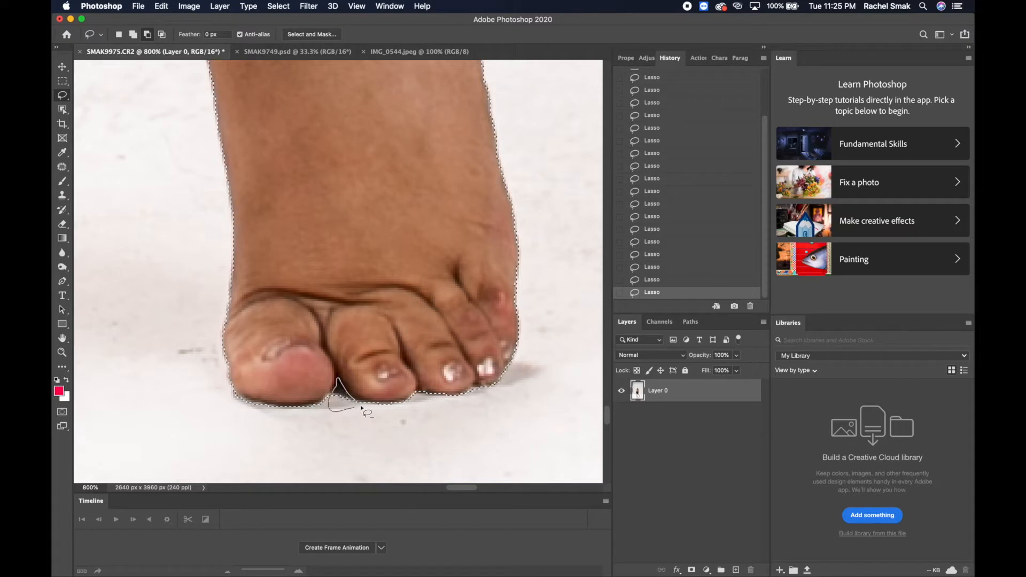
Step: Subtract the floor shadow beside and beneath the big toe of the other foot from the selection with the Lasso
scroll(364, 409, up, 10)
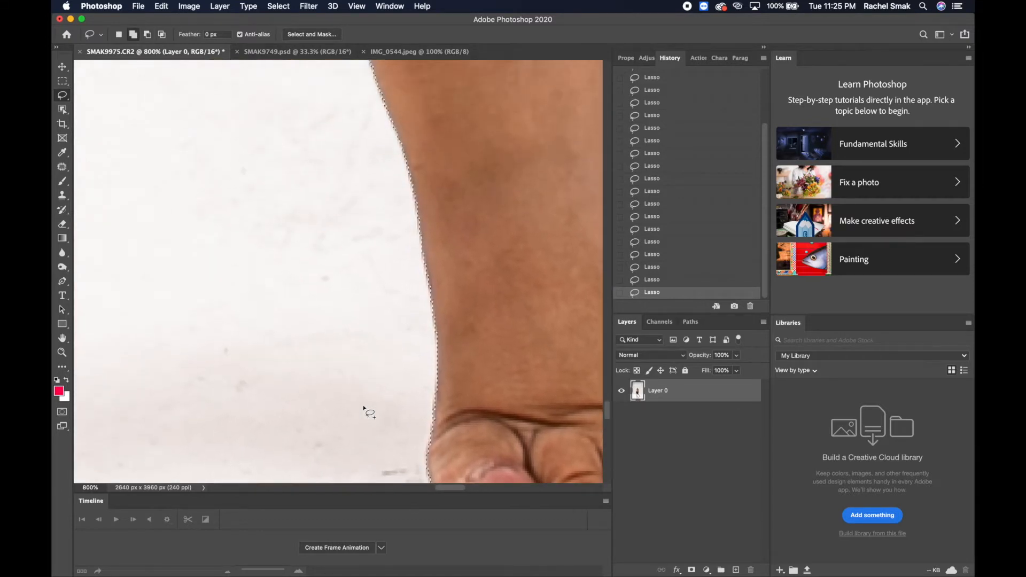
scroll(364, 409, up, 15)
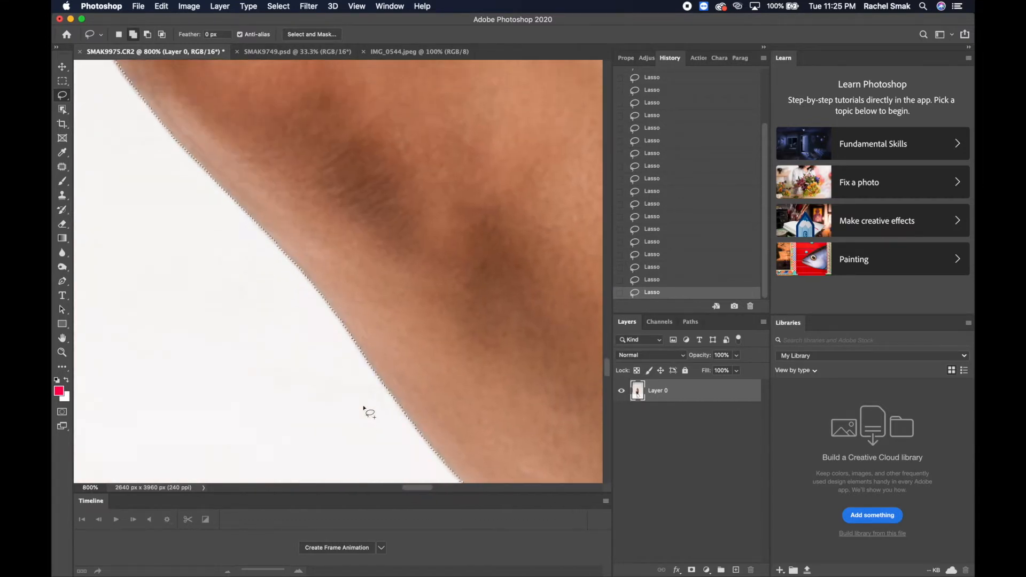
scroll(364, 409, up, 10)
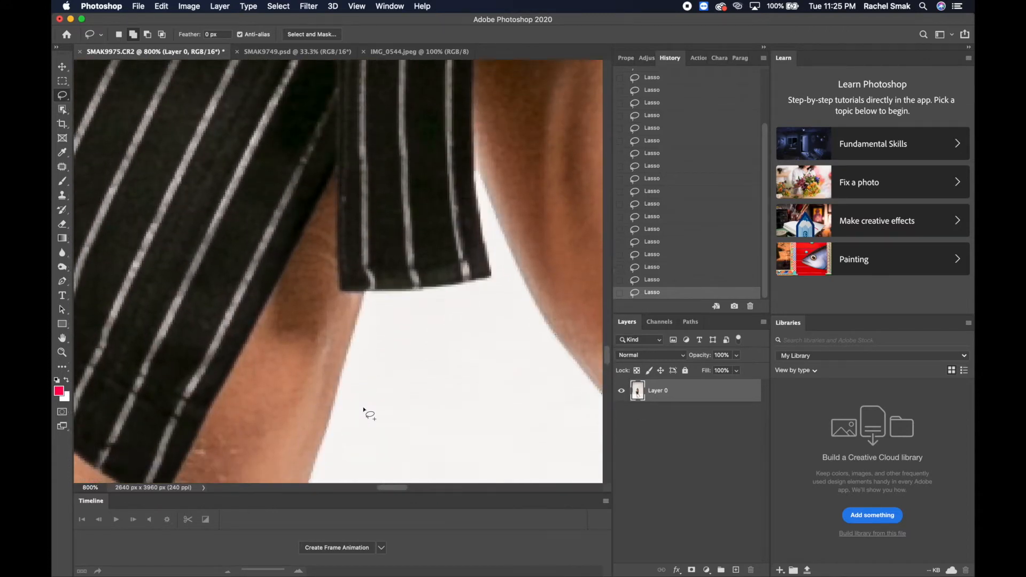
scroll(364, 409, down, 20)
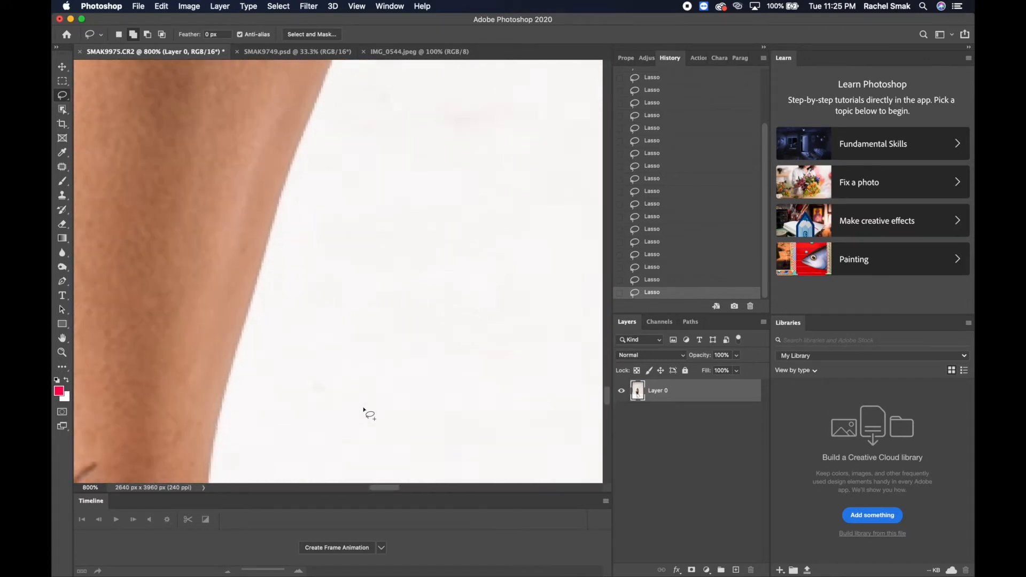
scroll(364, 409, down, 20)
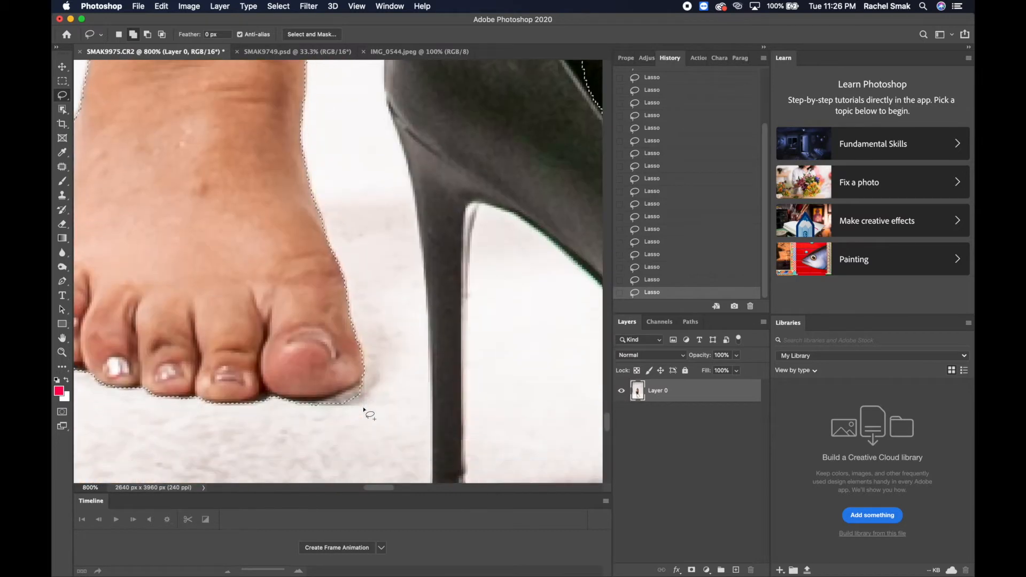
scroll(363, 408, left, 5)
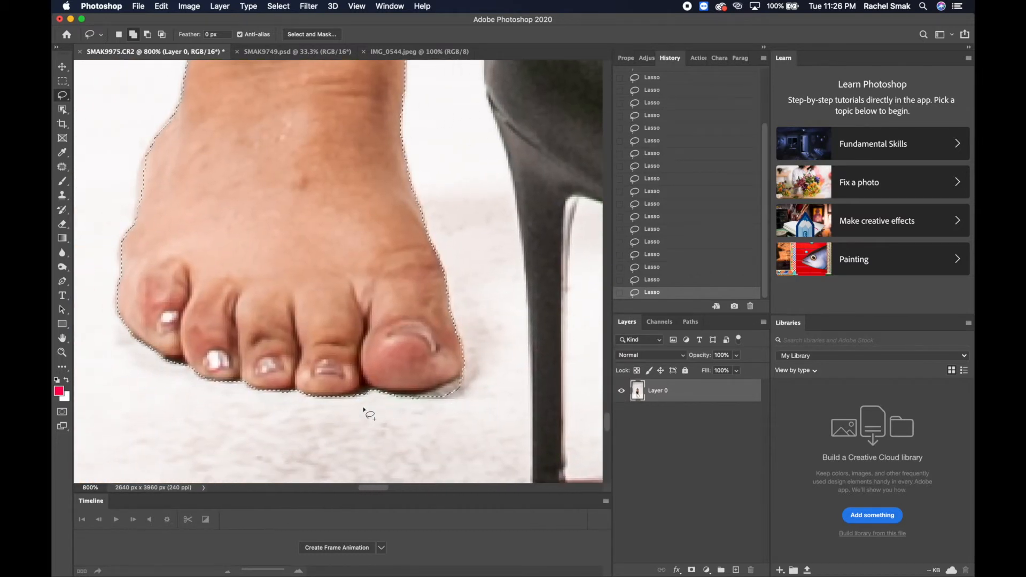
key(alt)
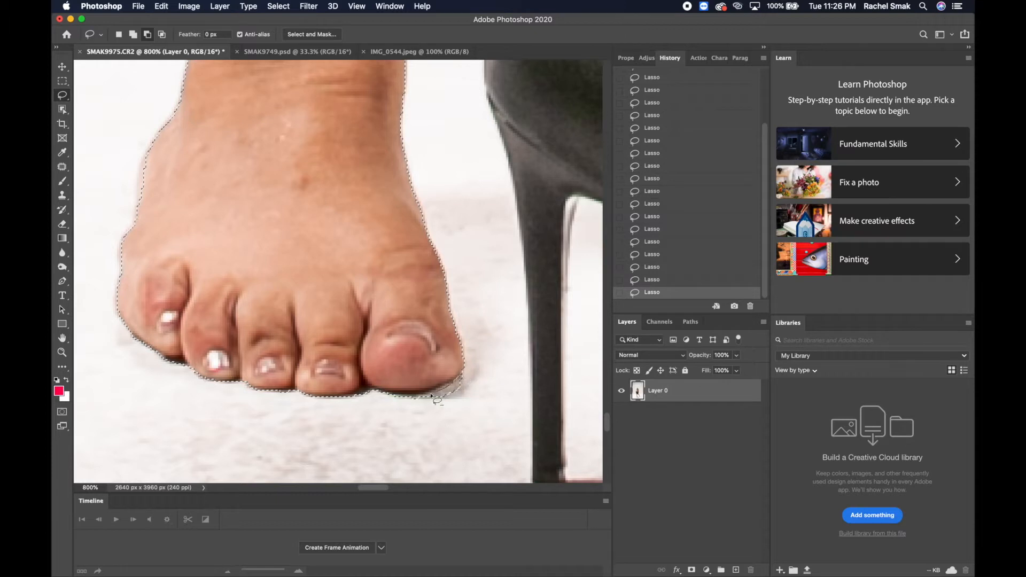
drag(481, 377, 482, 379)
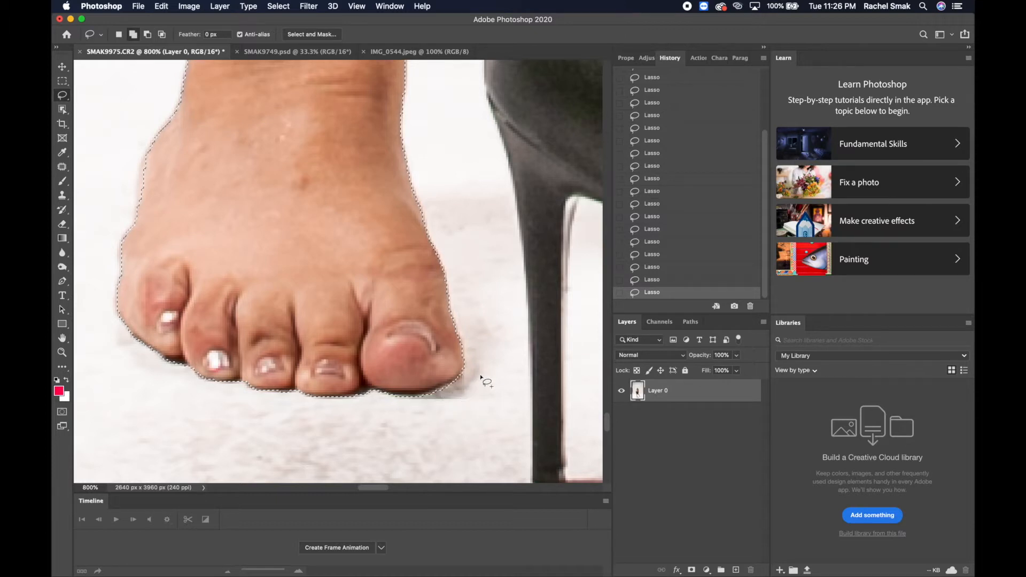
Step: Add the missed skin along the outer side of the same foot, above the little toe, to the selection
scroll(481, 379, left, 5)
scroll(481, 379, up, 3)
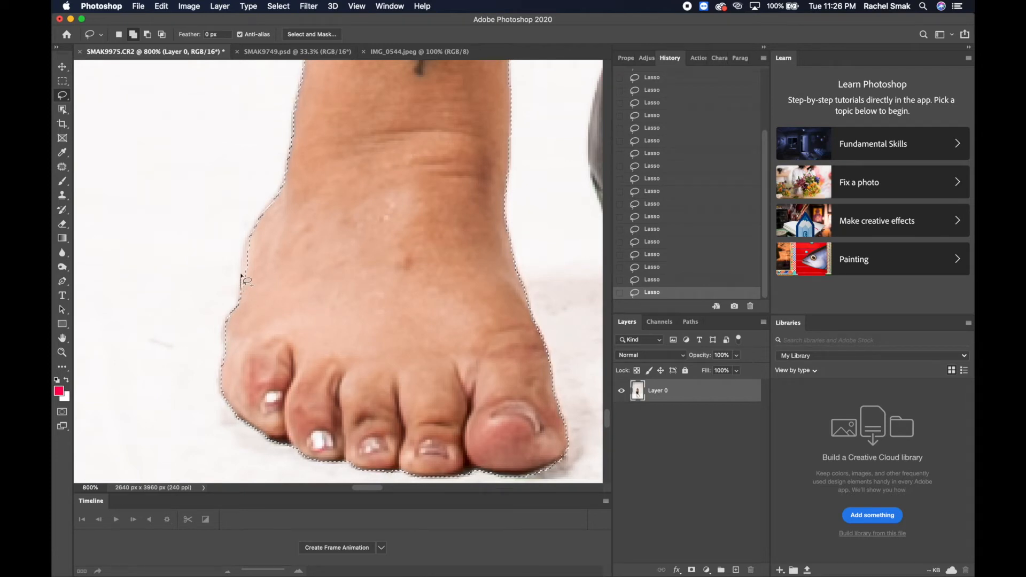
drag(266, 215, 268, 209)
Step: Add the missed strip of skin along the outer edge of the upper arm to the selection with the Lasso
scroll(268, 212, up, 10)
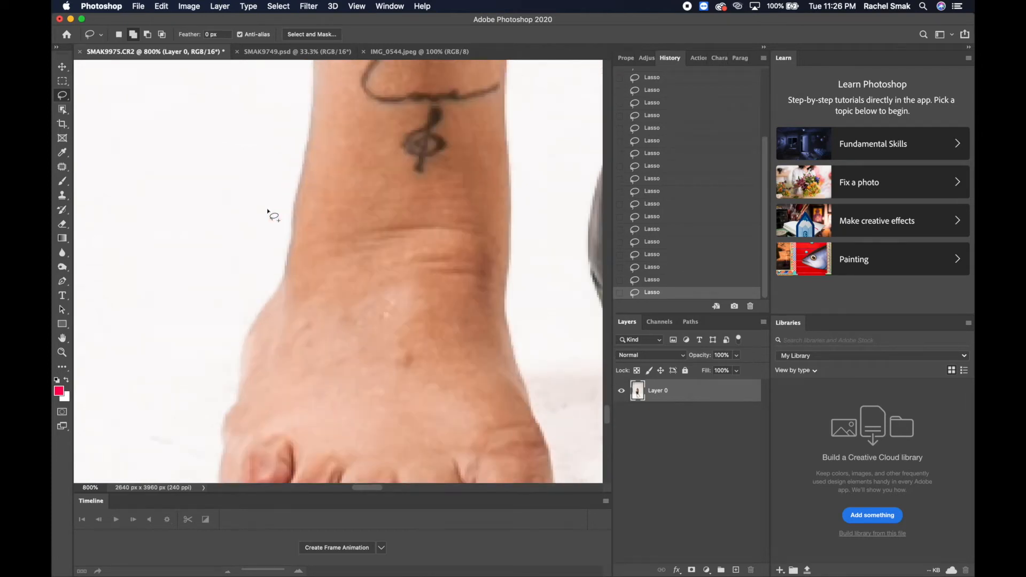
scroll(269, 213, up, 15)
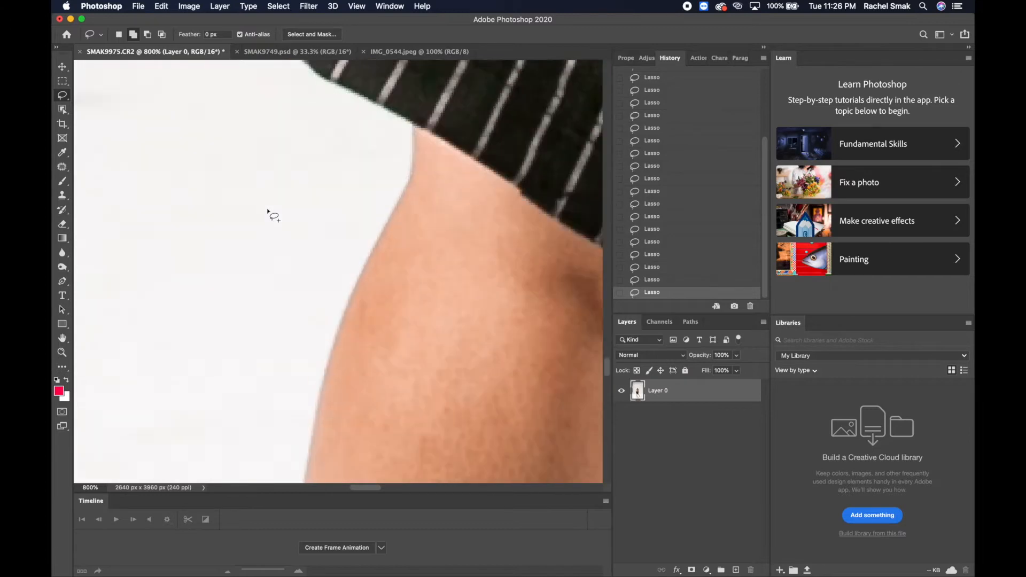
scroll(269, 213, up, 10)
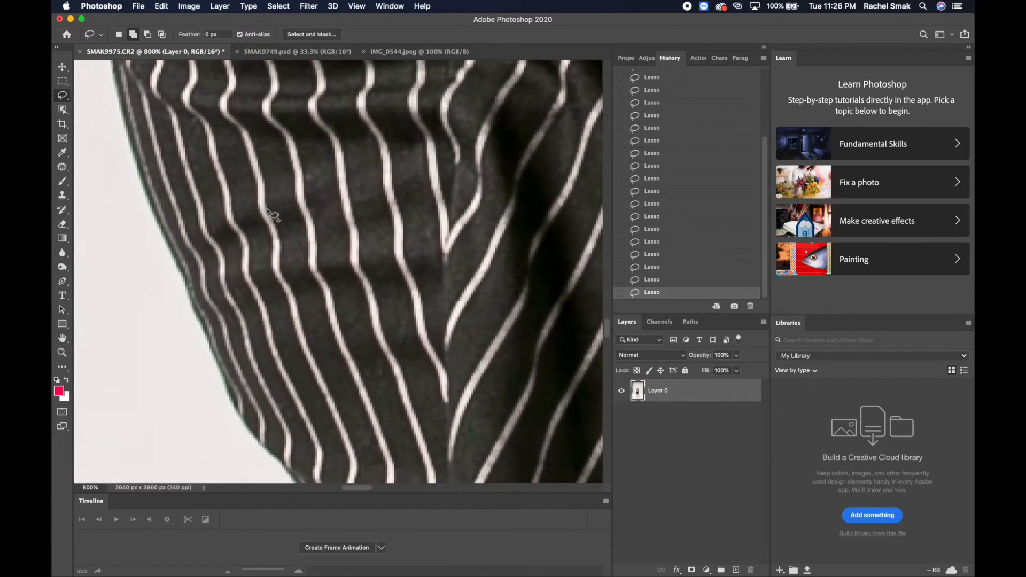
scroll(268, 212, left, 2)
scroll(268, 213, up, 15)
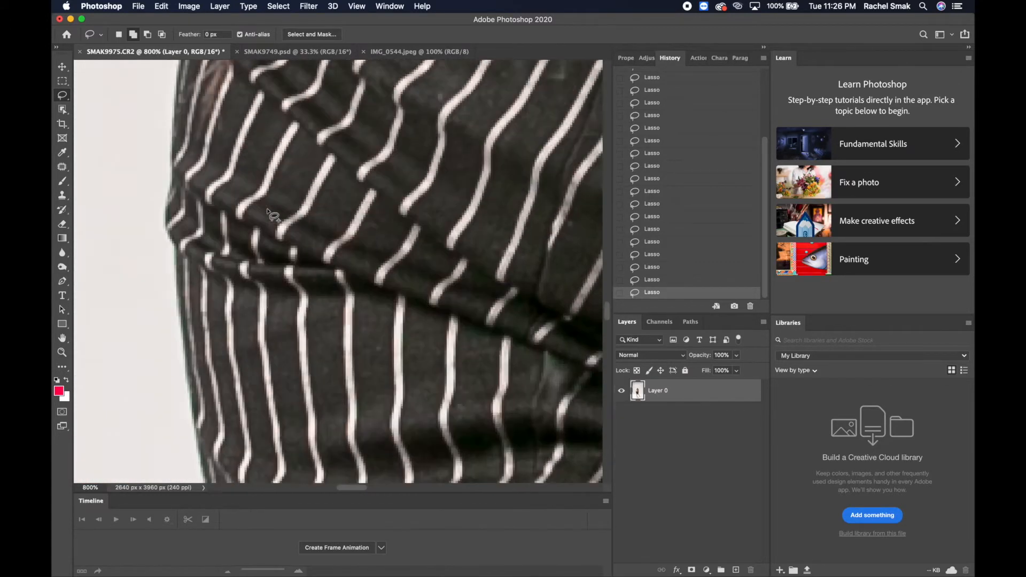
scroll(268, 212, up, 15)
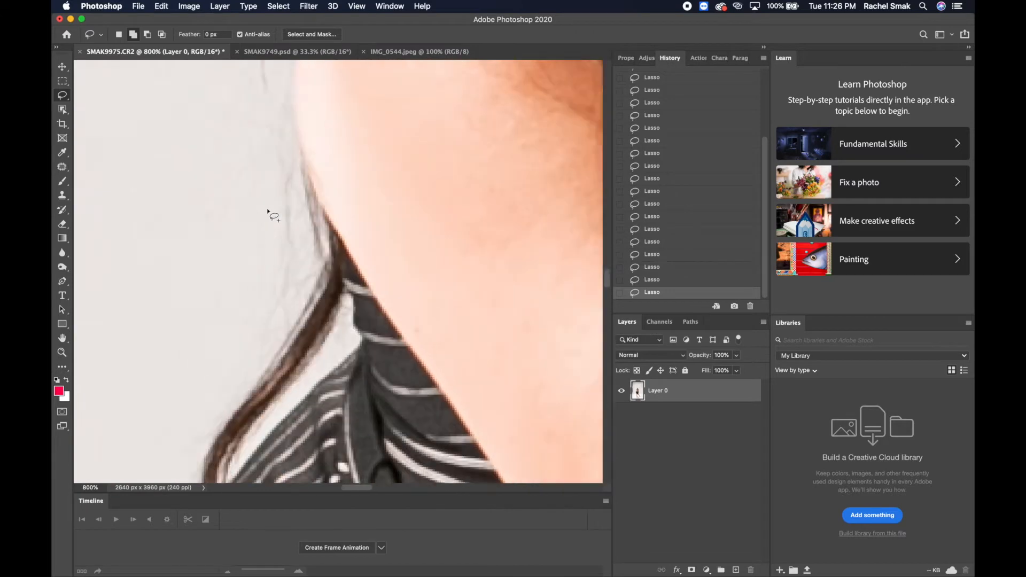
scroll(271, 214, down, 10)
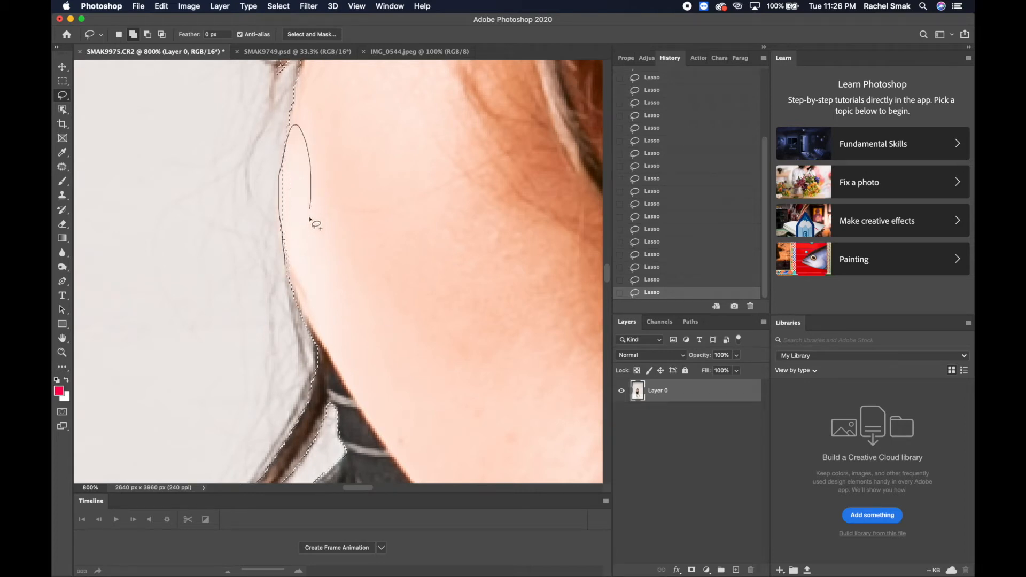
drag(287, 271, 287, 272)
Step: Add the missed hair strands above the shoulder and along the crown of the head to the selection with the Lasso
scroll(287, 272, up, 10)
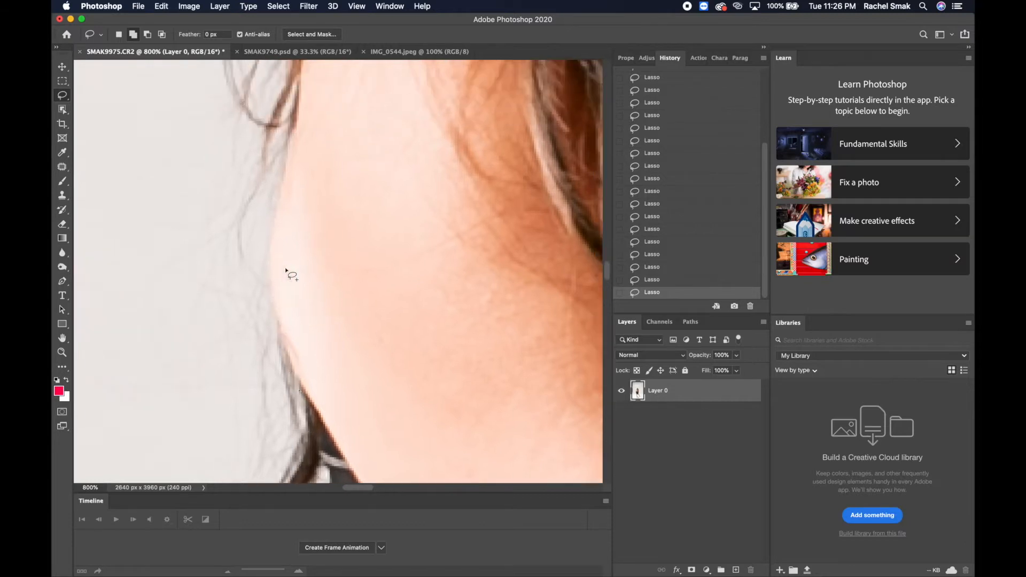
scroll(287, 272, up, 2)
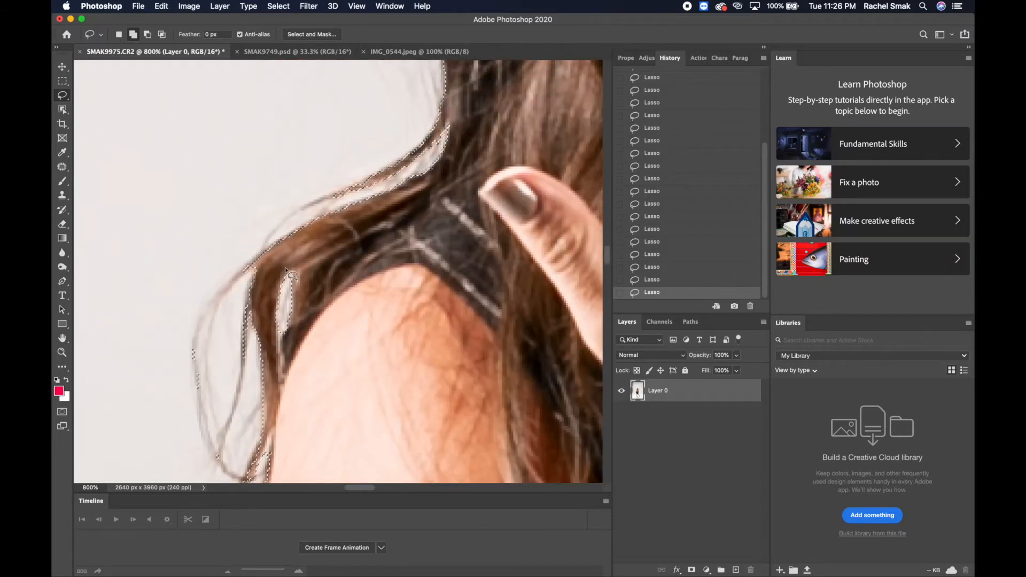
scroll(287, 272, up, 5)
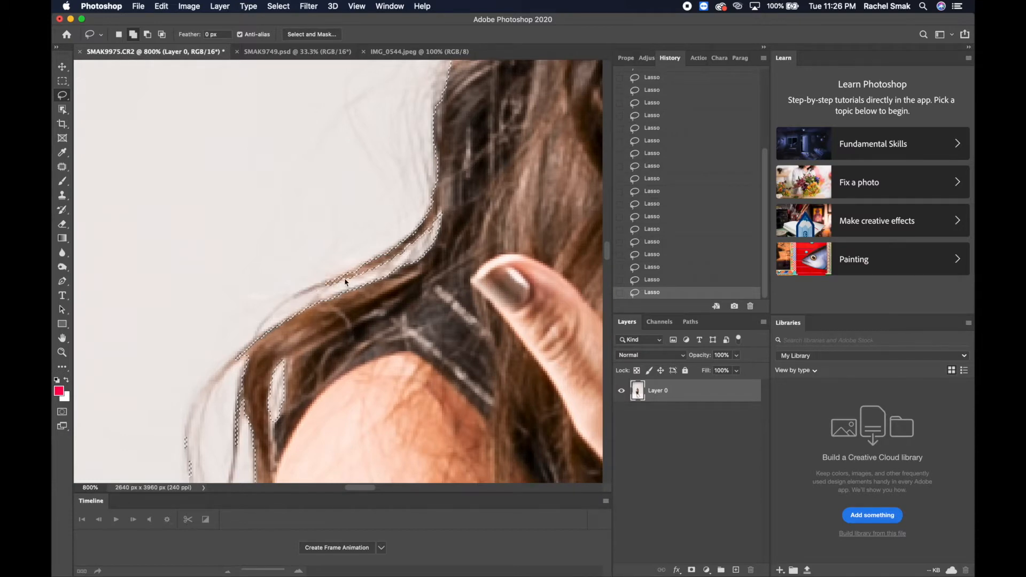
scroll(345, 282, up, 10)
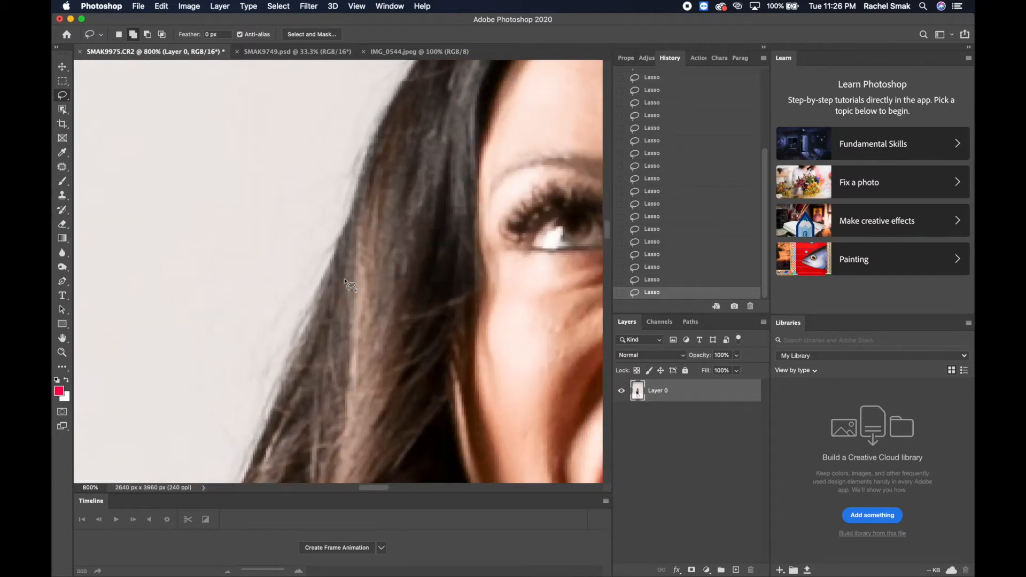
scroll(345, 281, up, 10)
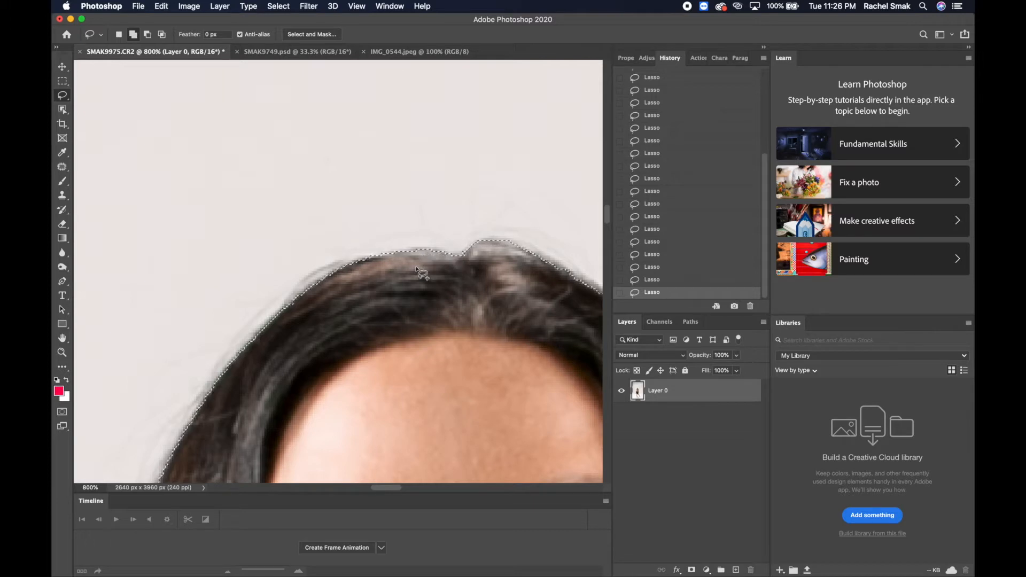
Step: Zoom out to review the refined selection outline around the woman's head, hair and shoe
key(super+minus)
key(super+minus)
key(super+minus)
key(super+minus)
key(super+minus)
key(super+minus)
key(super+minus)
key(super+minus)
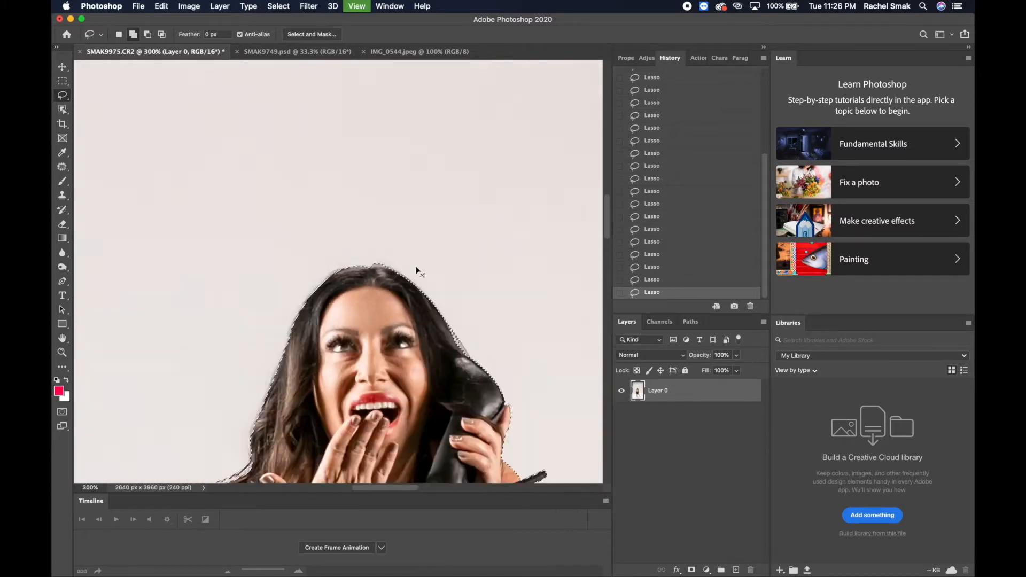
Step: Add the back of the black shoe on the floor, from its upper rim to the top of the heel, to the selection
key(super+minus)
key(super+minus)
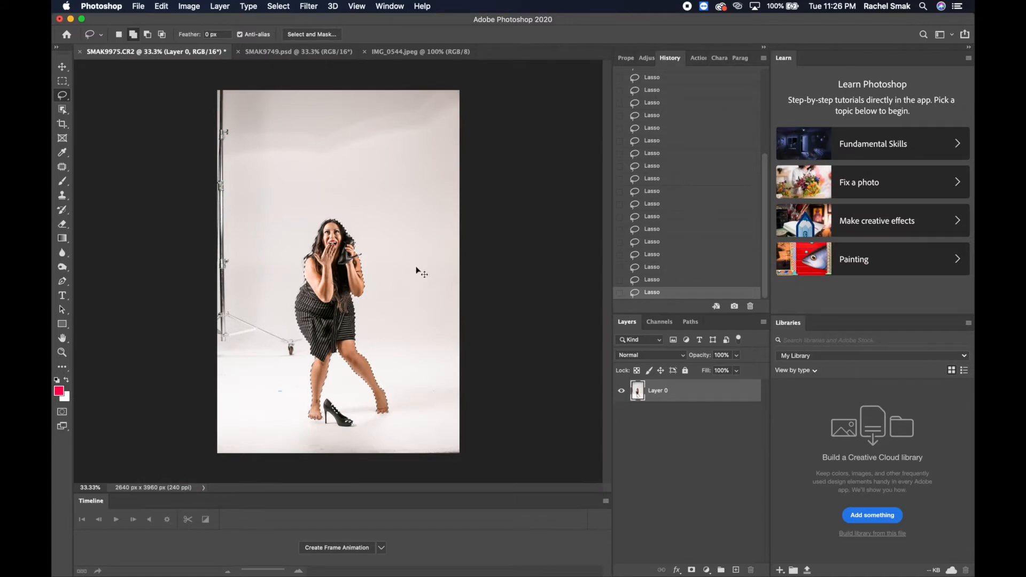
key(super+equal)
key(super+equal)
key(super+equal)
key(super+equal)
key(super+equal)
key(super+equal)
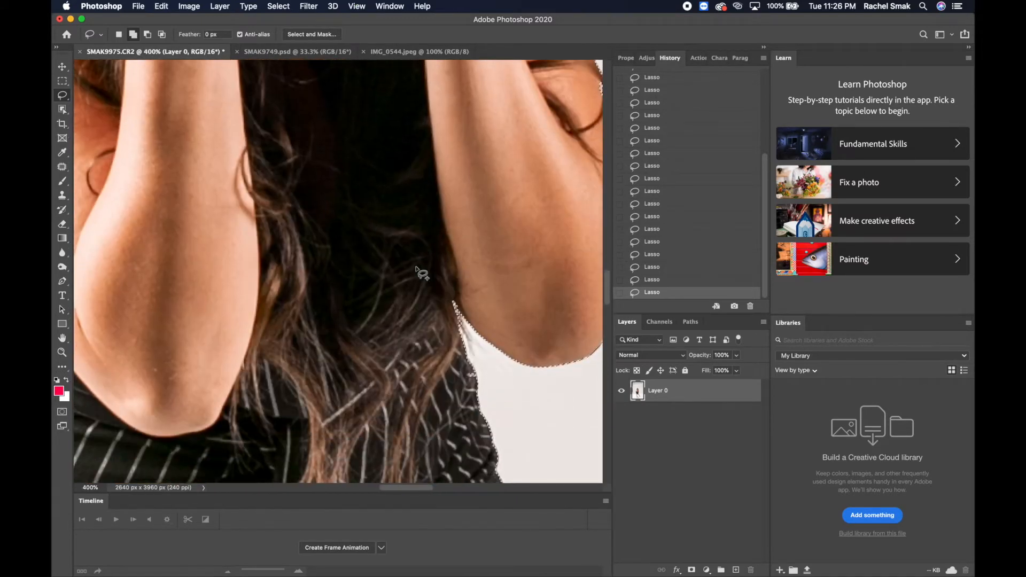
scroll(417, 269, down, 15)
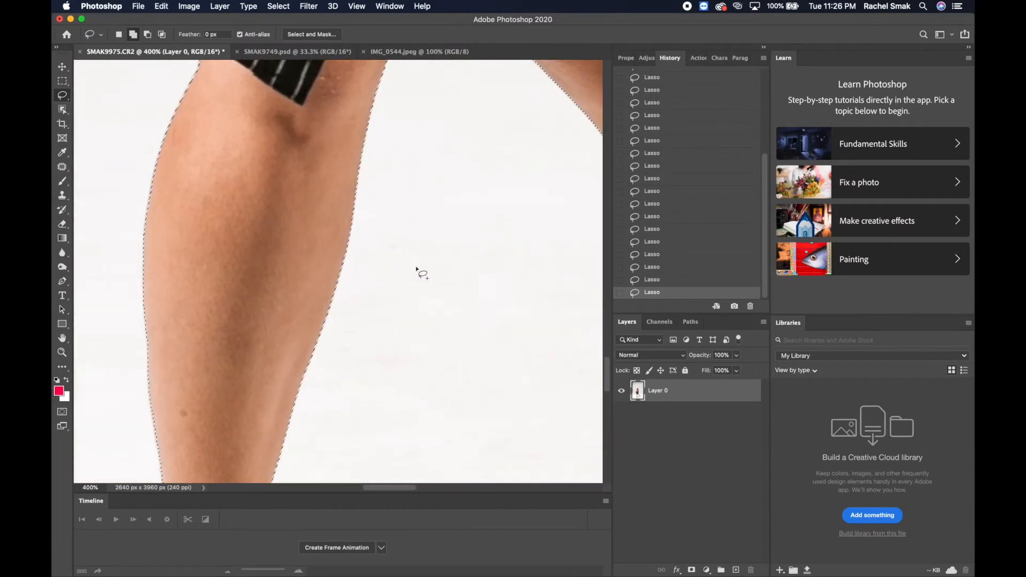
scroll(418, 269, down, 10)
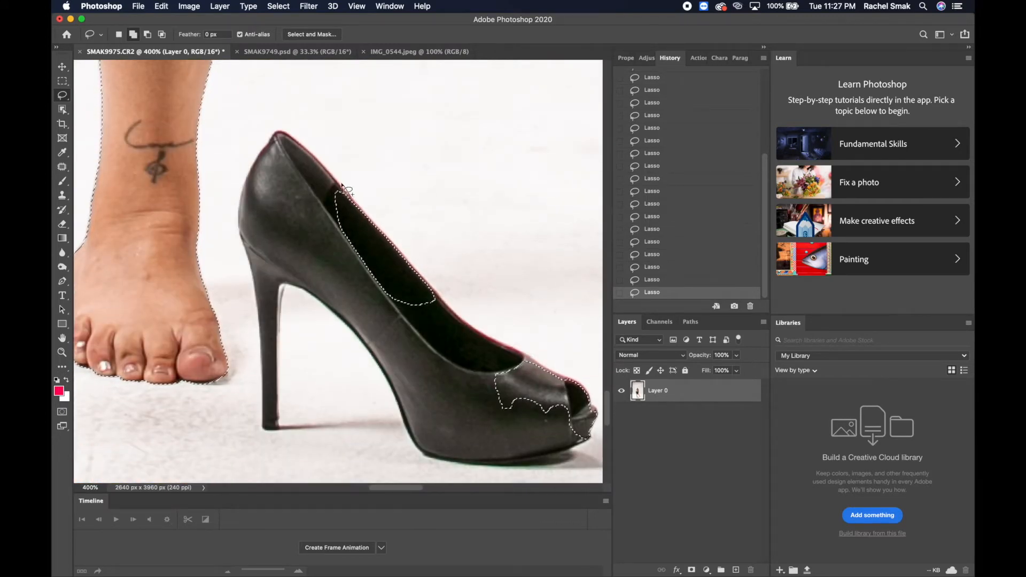
mouse_move(287, 139)
mouse_down()
mouse_move(274, 142)
mouse_move(244, 202)
mouse_move(252, 273)
mouse_up()
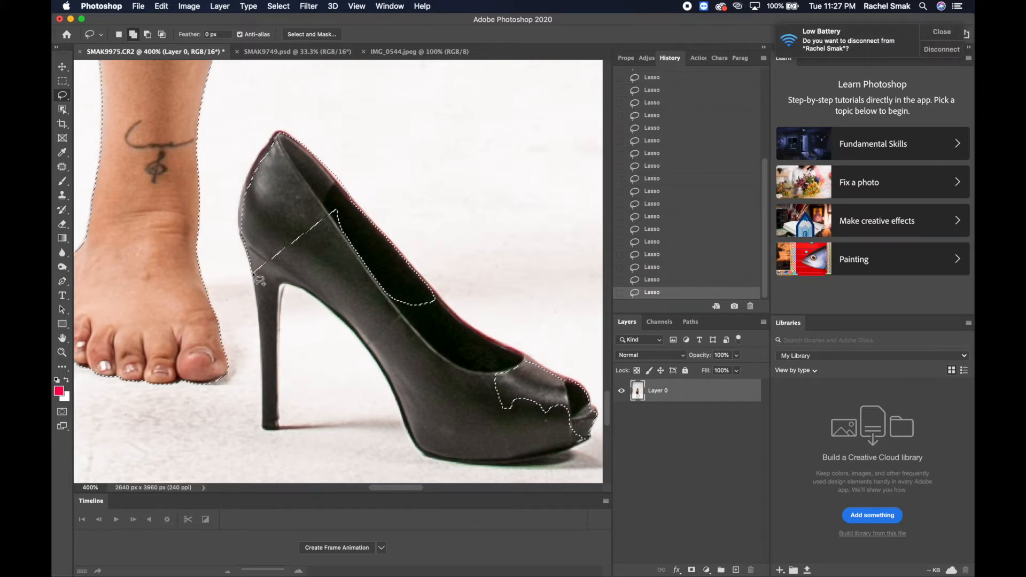
Step: Add the floor shoe's stiletto heel, arch and middle section to the selection with the Lasso
scroll(252, 273, down, 5)
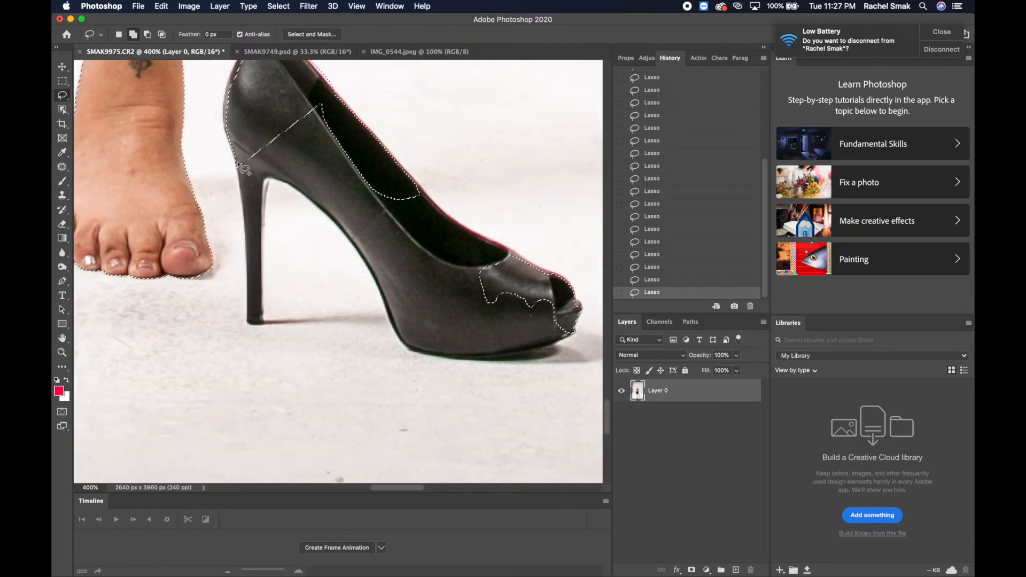
mouse_move(239, 167)
mouse_down()
mouse_move(250, 322)
mouse_move(264, 321)
mouse_move(265, 178)
mouse_move(299, 188)
mouse_move(363, 247)
mouse_move(380, 249)
mouse_move(439, 210)
mouse_move(382, 169)
mouse_move(339, 113)
mouse_move(314, 107)
mouse_move(245, 156)
mouse_move(242, 173)
mouse_move(363, 196)
mouse_move(373, 189)
mouse_move(365, 154)
mouse_move(326, 104)
mouse_up()
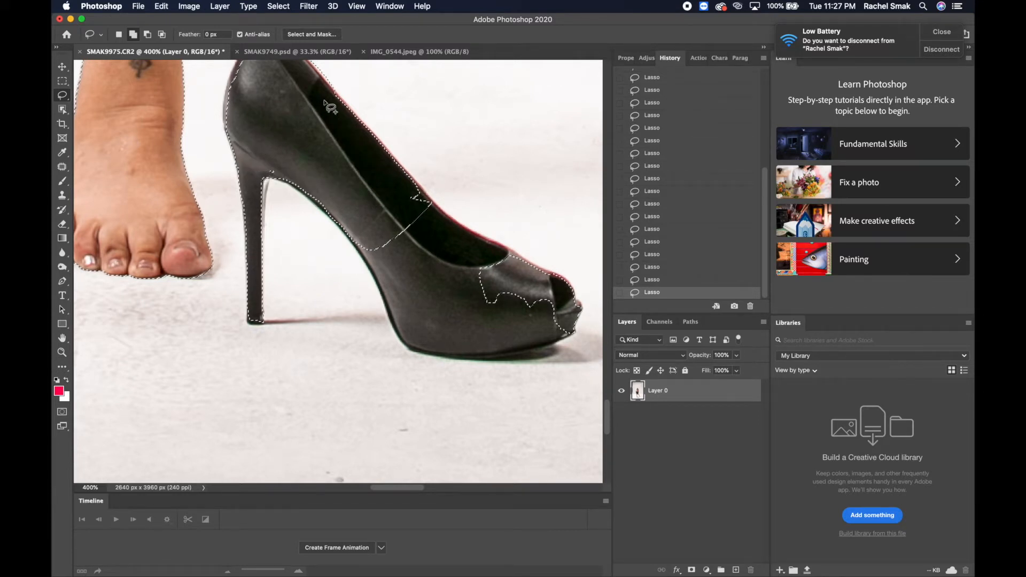
scroll(321, 134, right, 5)
scroll(320, 134, down, 1)
mouse_move(307, 158)
mouse_down()
mouse_move(329, 184)
mouse_move(447, 249)
mouse_move(439, 286)
mouse_move(390, 305)
mouse_move(327, 292)
mouse_move(241, 215)
mouse_move(234, 199)
mouse_move(263, 183)
mouse_up()
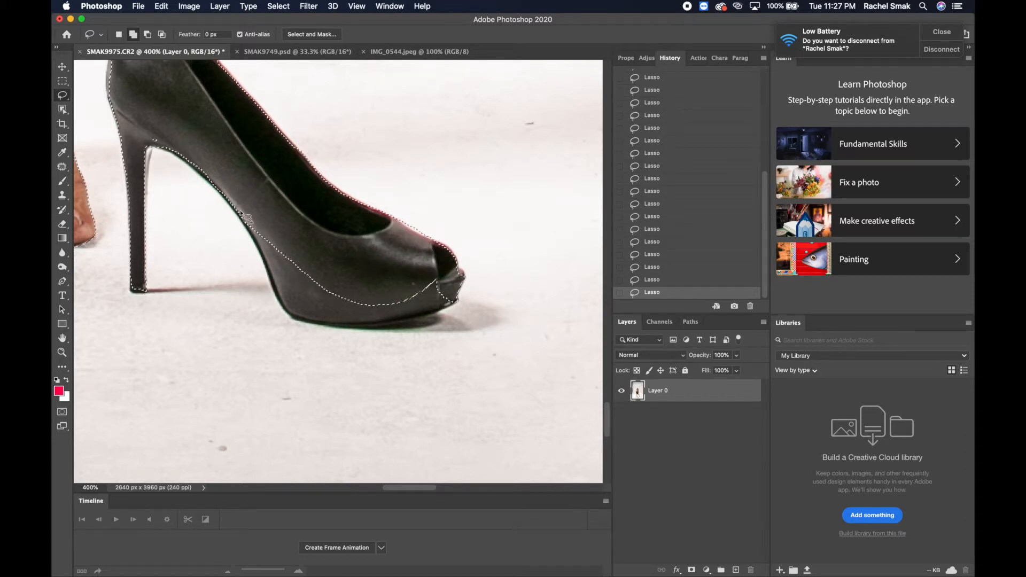
Step: Add the underside of the floor shoe's sole and the edge of its open toe to the selection
mouse_move(278, 292)
mouse_down()
mouse_move(290, 313)
mouse_move(339, 329)
mouse_move(453, 297)
mouse_move(448, 280)
mouse_move(349, 254)
mouse_move(233, 197)
mouse_up()
scroll(233, 197, right, 4)
scroll(233, 197, down, 1)
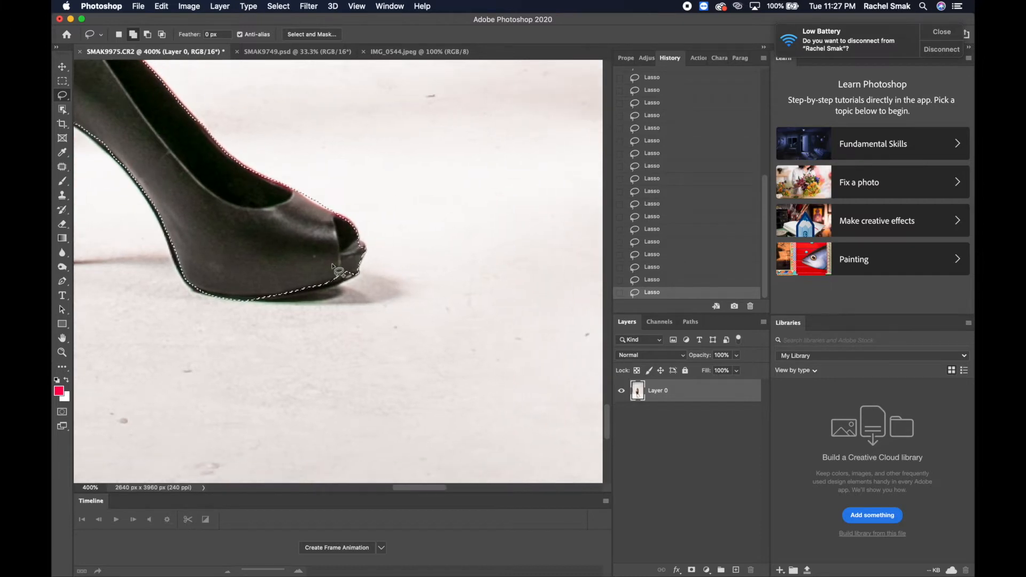
mouse_move(340, 287)
mouse_down()
mouse_move(355, 277)
mouse_move(346, 266)
mouse_up()
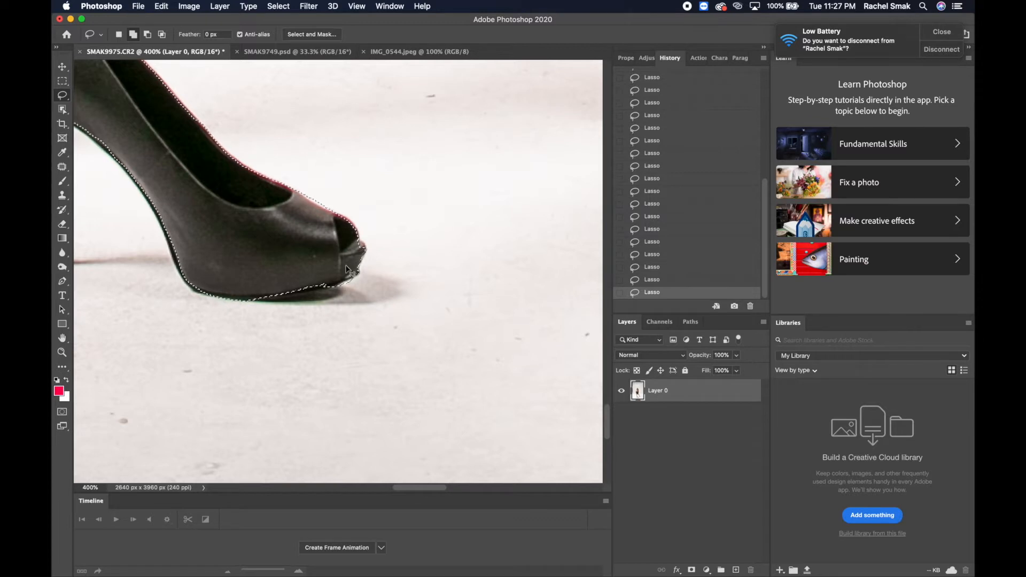
key(super+z)
mouse_move(357, 275)
mouse_down()
mouse_move(300, 297)
mouse_move(281, 269)
mouse_move(330, 263)
mouse_move(360, 239)
mouse_move(351, 253)
mouse_up()
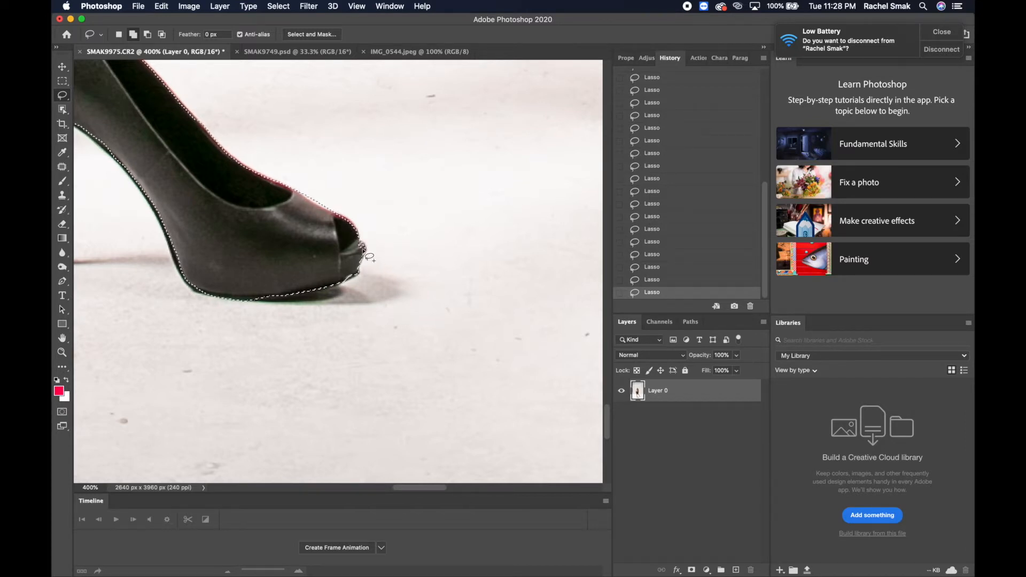
Step: Add the missed strip along the back edge of the floor shoe, above the stiletto heel, to the selection
scroll(357, 254, up, 5)
scroll(358, 253, left, 5)
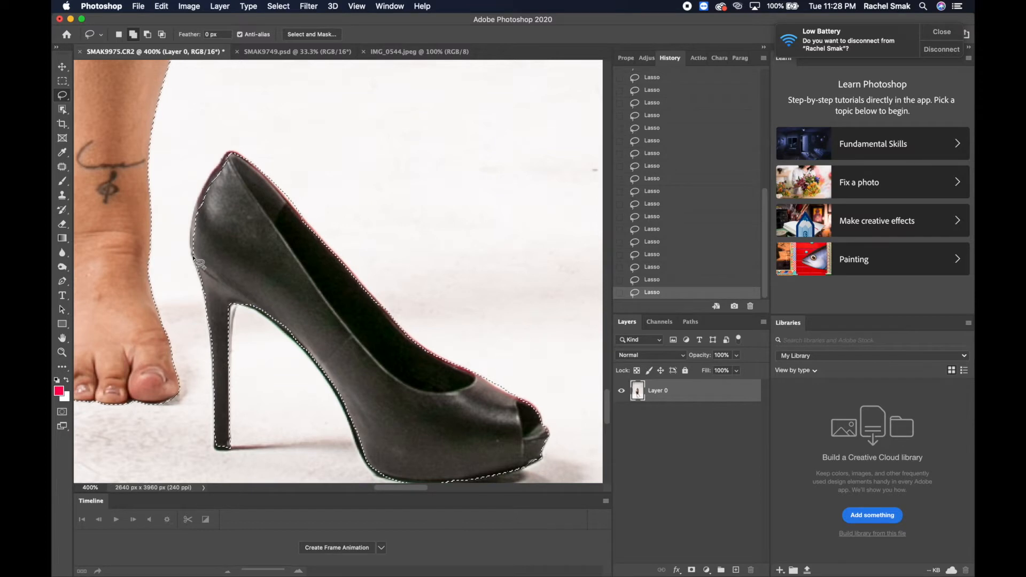
mouse_move(197, 213)
mouse_down()
mouse_move(223, 158)
mouse_move(237, 155)
mouse_move(245, 197)
mouse_move(210, 264)
mouse_up()
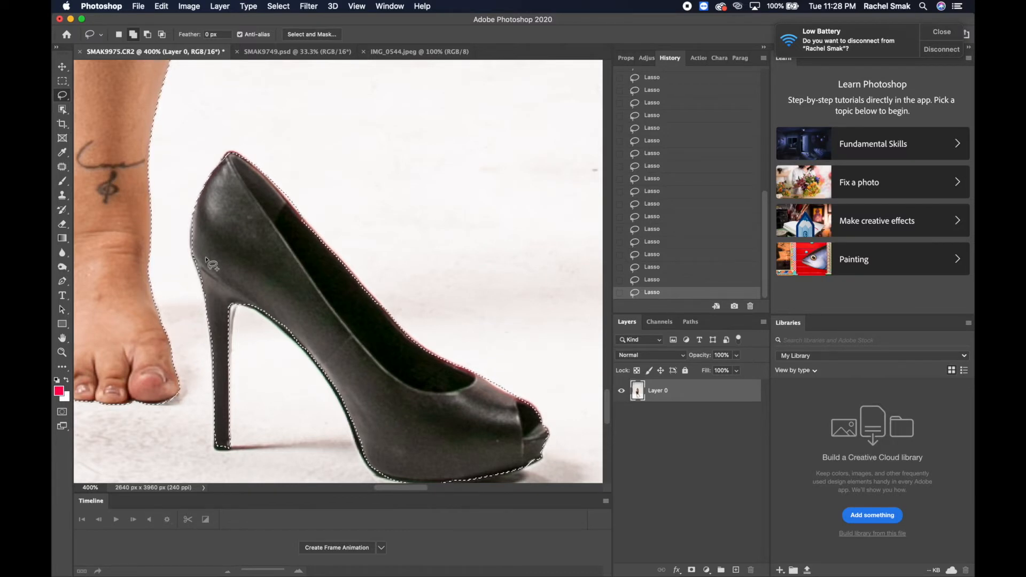
Step: Open the finished selection of the woman and shoe in Select and Mask and dismiss the low battery notification
key(super+minus)
key(super+minus)
key(super+minus)
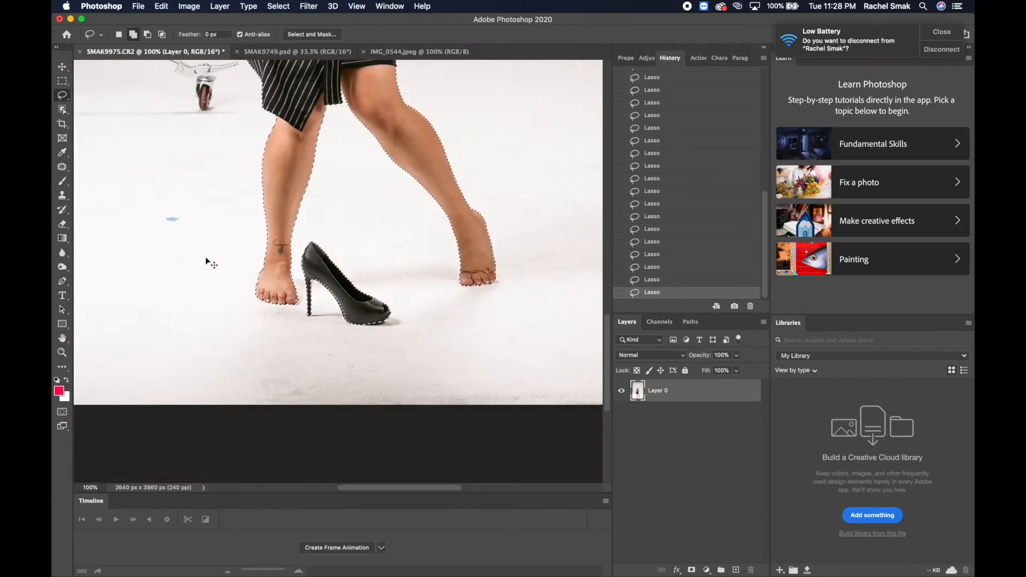
key(super+minus)
key(super+minus)
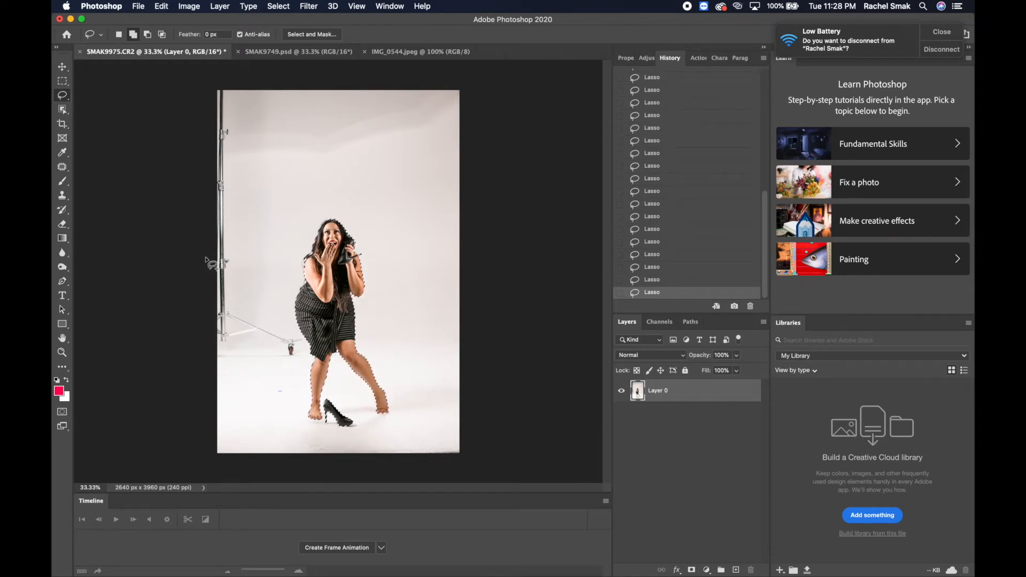
click(277, 6)
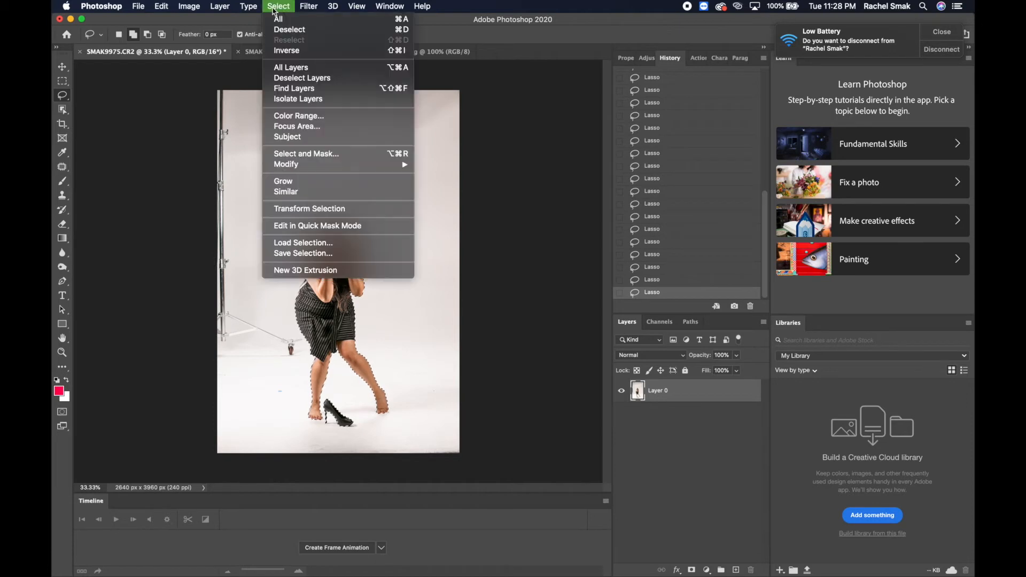
click(314, 155)
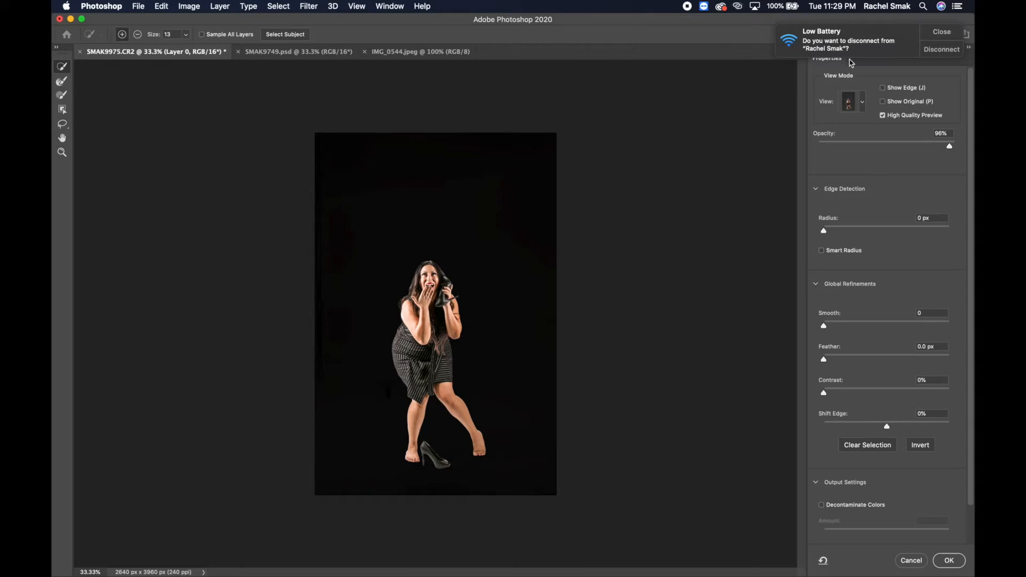
click(934, 33)
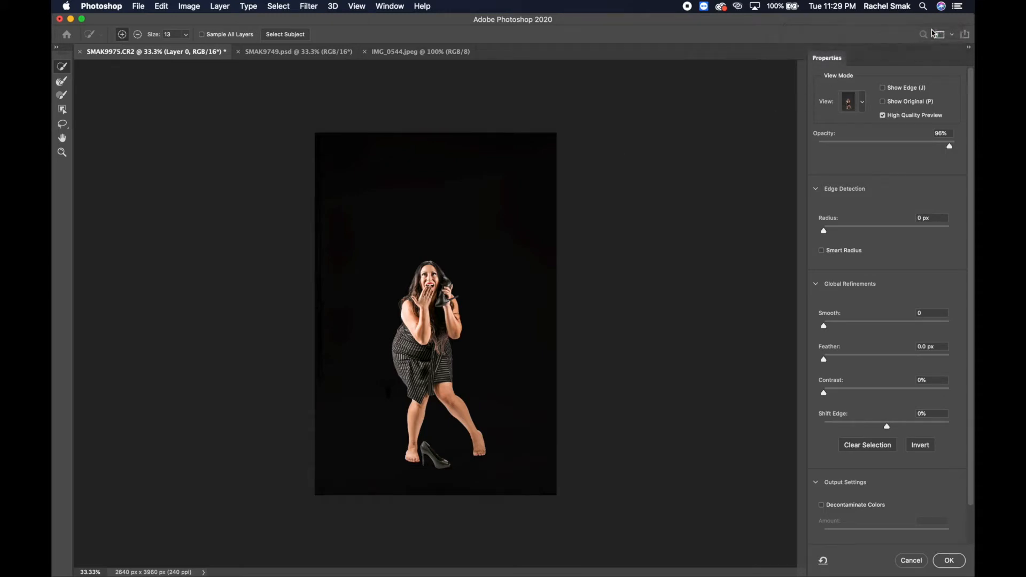
Step: Preview the cutout with the On Black view at 100% opacity
click(866, 105)
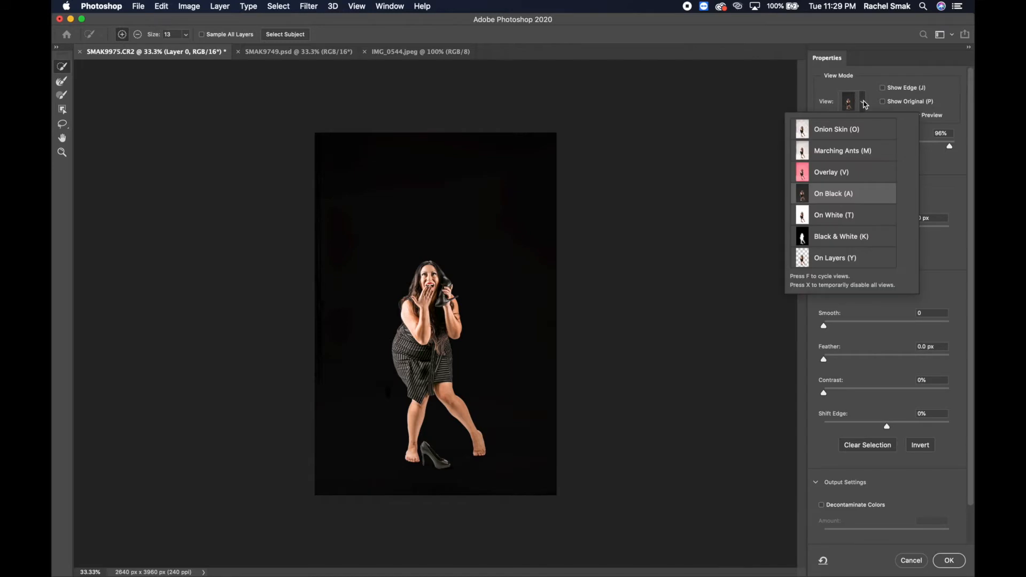
click(861, 129)
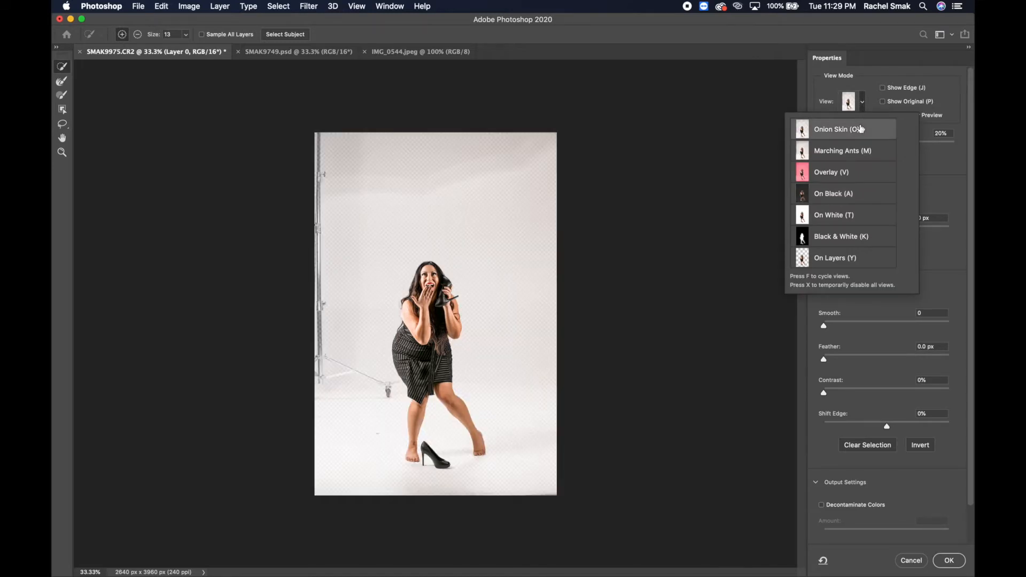
click(842, 194)
click(942, 164)
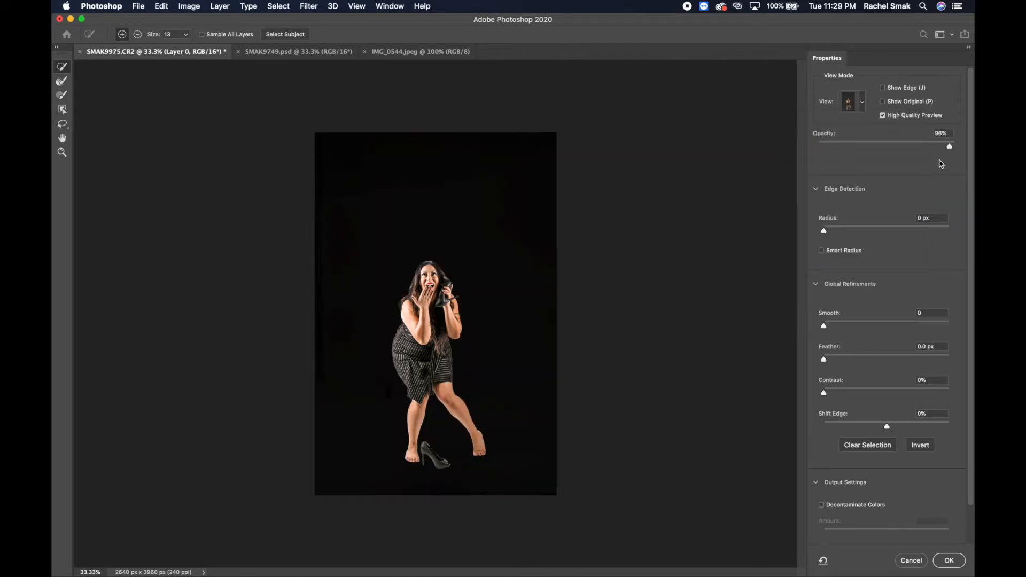
mouse_move(952, 145)
mouse_down()
mouse_move(810, 140)
mouse_move(965, 158)
mouse_up()
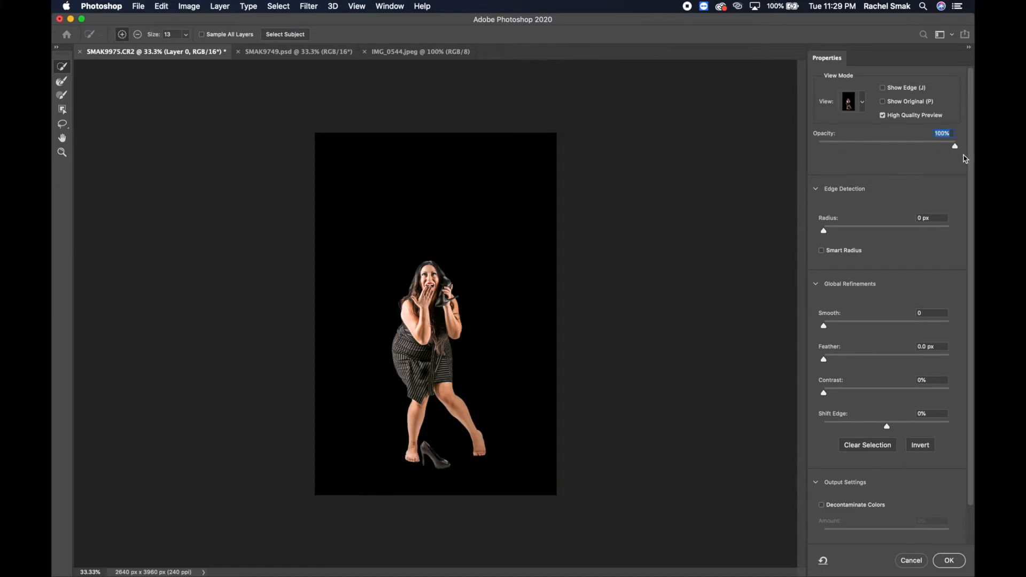
Step: Examine the cutout's edges around the hair, arms and dress at 200% zoom against the black background
key(super+plus)
key(super+plus)
key(super+plus)
key(super+plus)
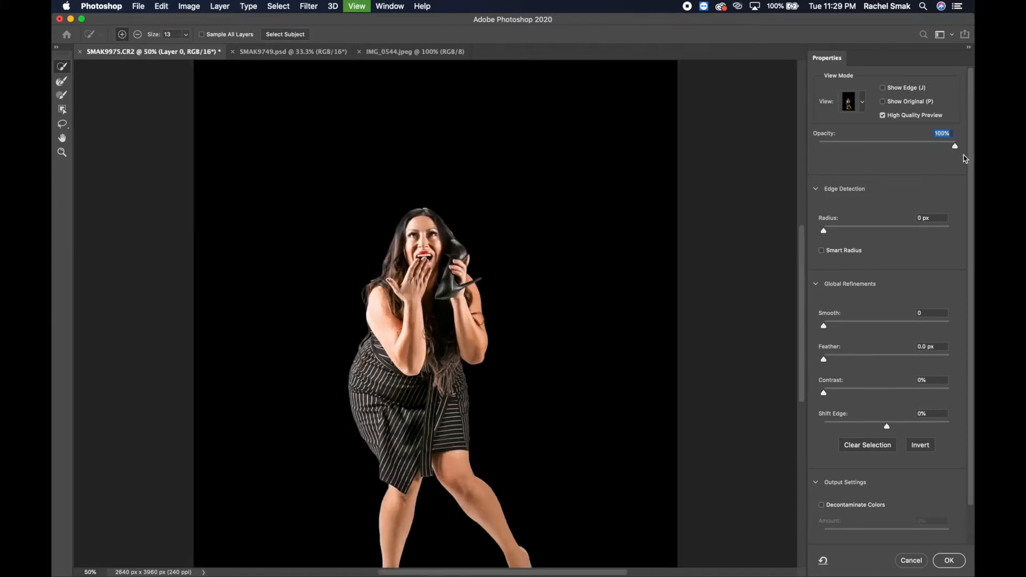
scroll(749, 166, up, 5)
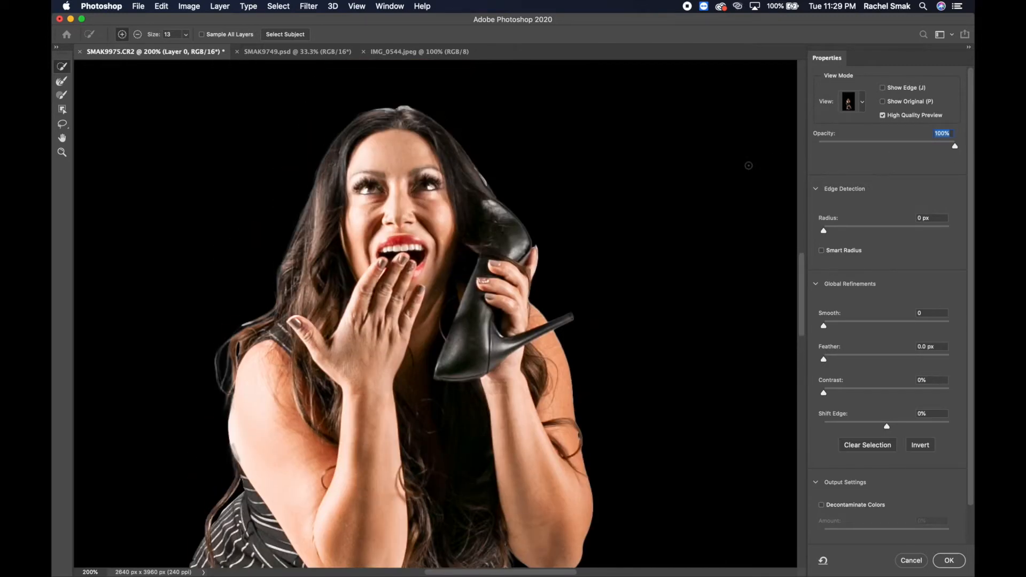
scroll(749, 166, down, 5)
scroll(749, 166, down, 2)
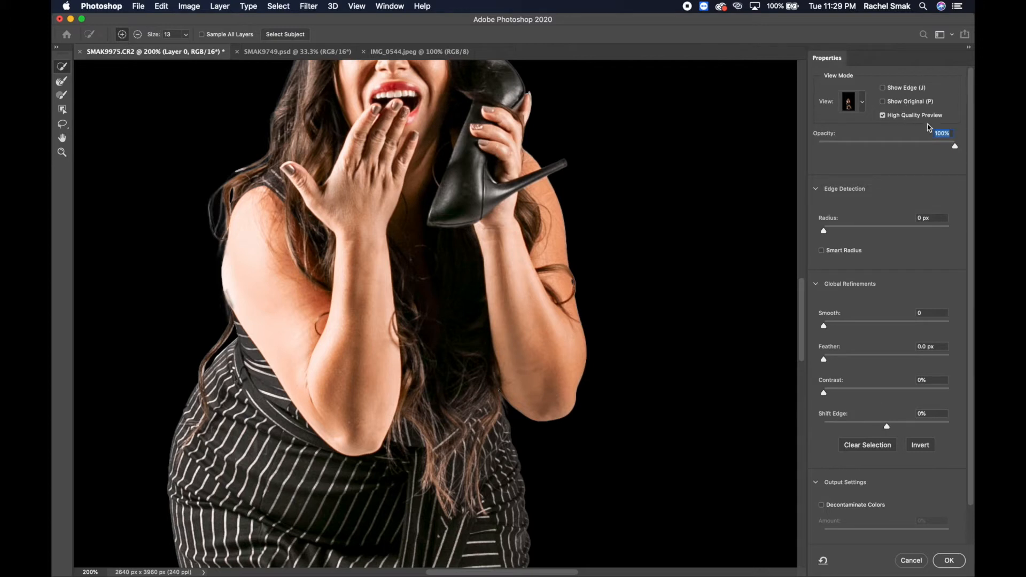
click(862, 103)
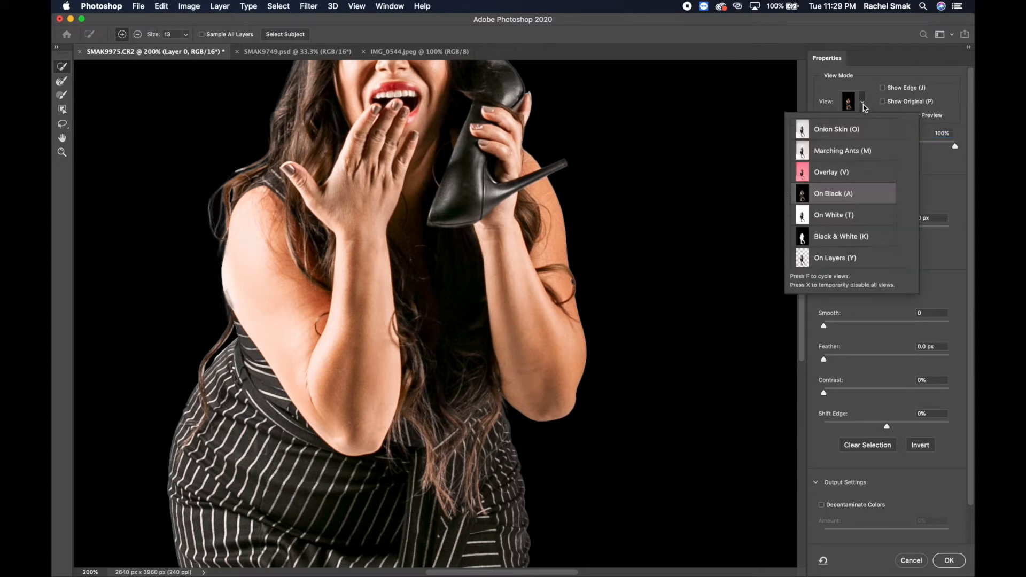
click(864, 105)
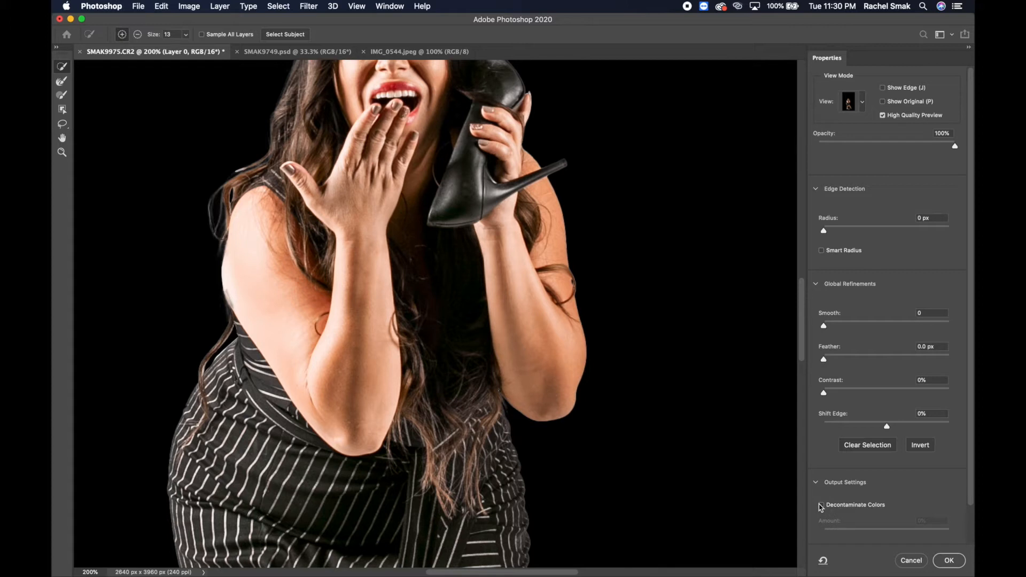
Step: Enable Decontaminate Colors and apply Select and Mask to output the woman as a new layer with a layer mask
click(822, 505)
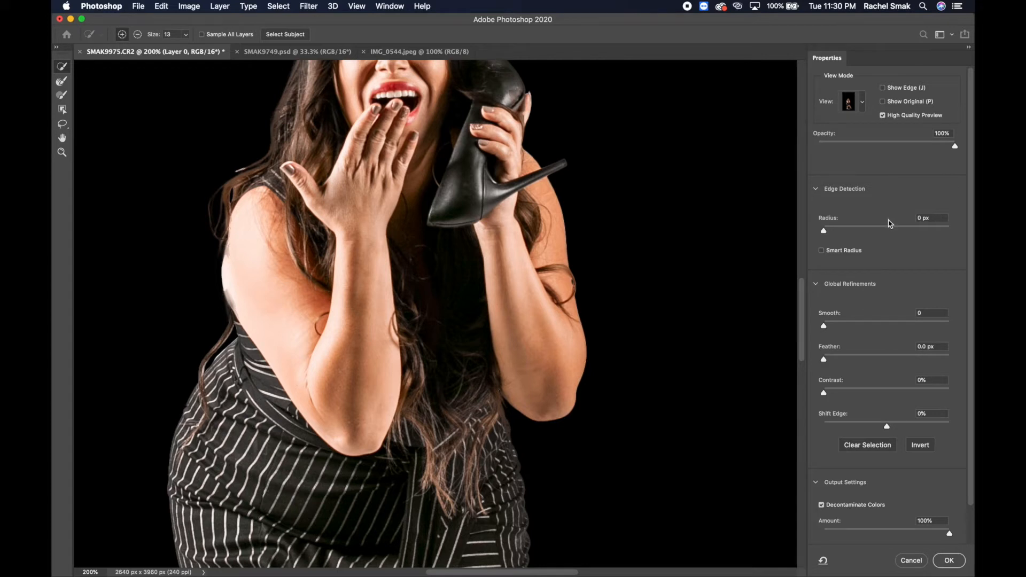
click(950, 564)
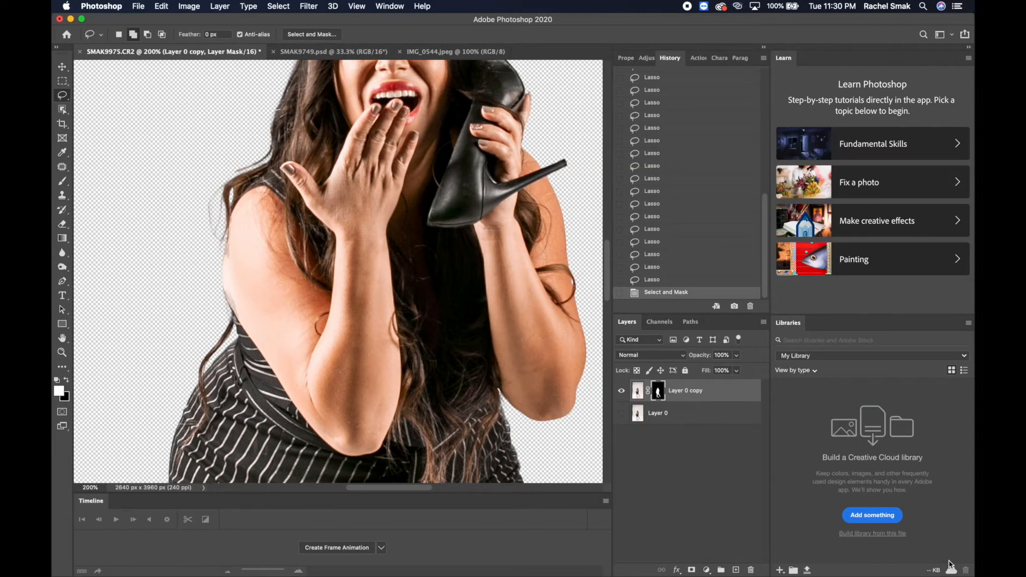
key(super+minus)
key(super+minus)
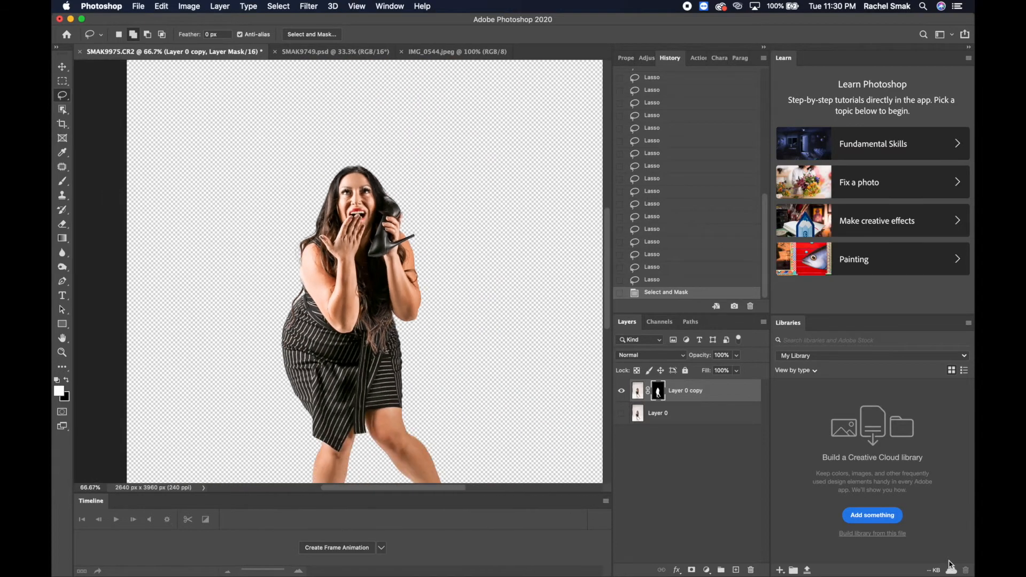
key(super+minus)
key(super+minus)
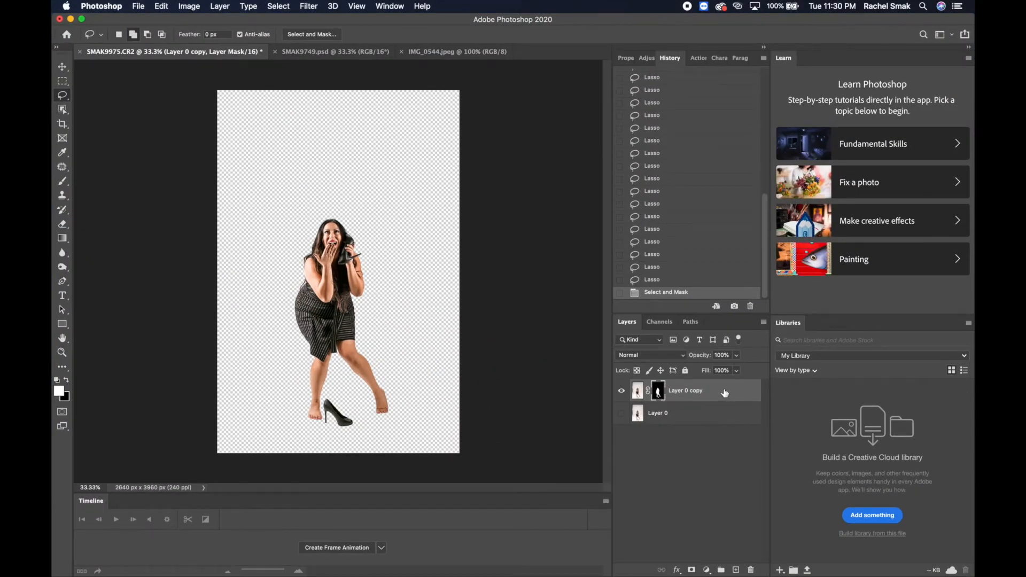
Step: Convert the masked Layer 0 copy to a smart object
click(706, 394)
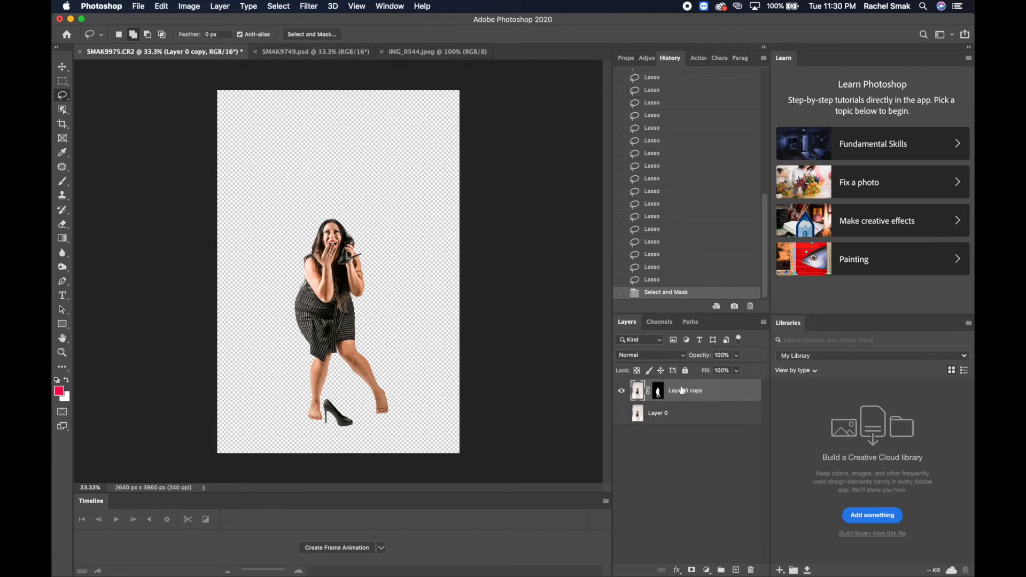
right_click(682, 390)
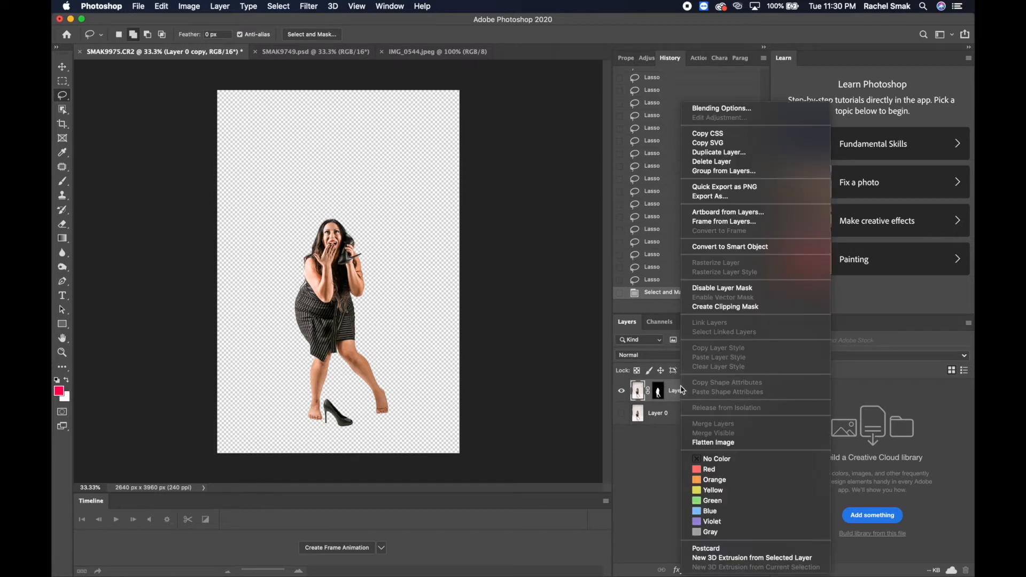
click(755, 247)
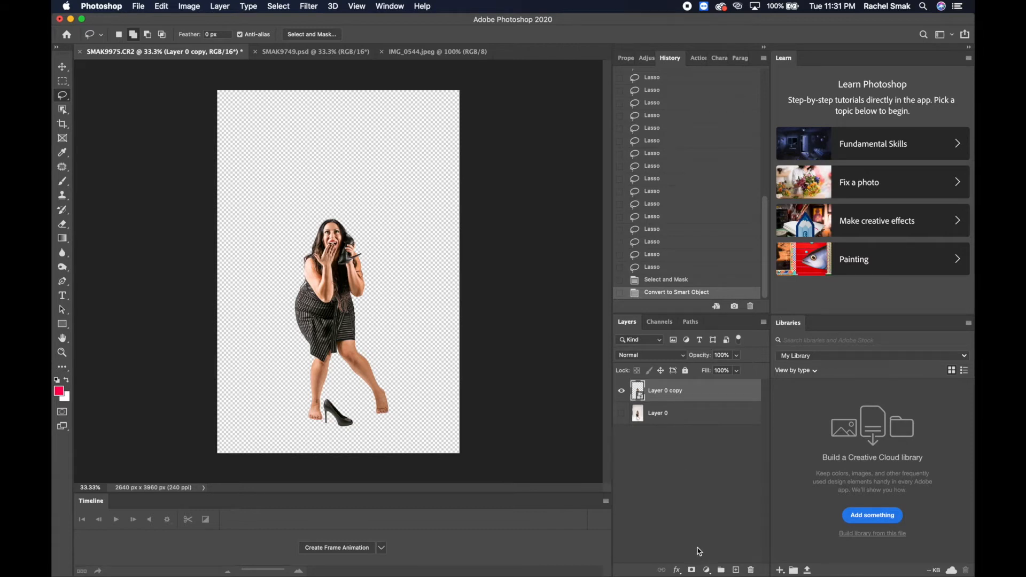
Step: Add a solid color fill layer with hex f24848 and place it beneath the woman's cutout layer
click(706, 570)
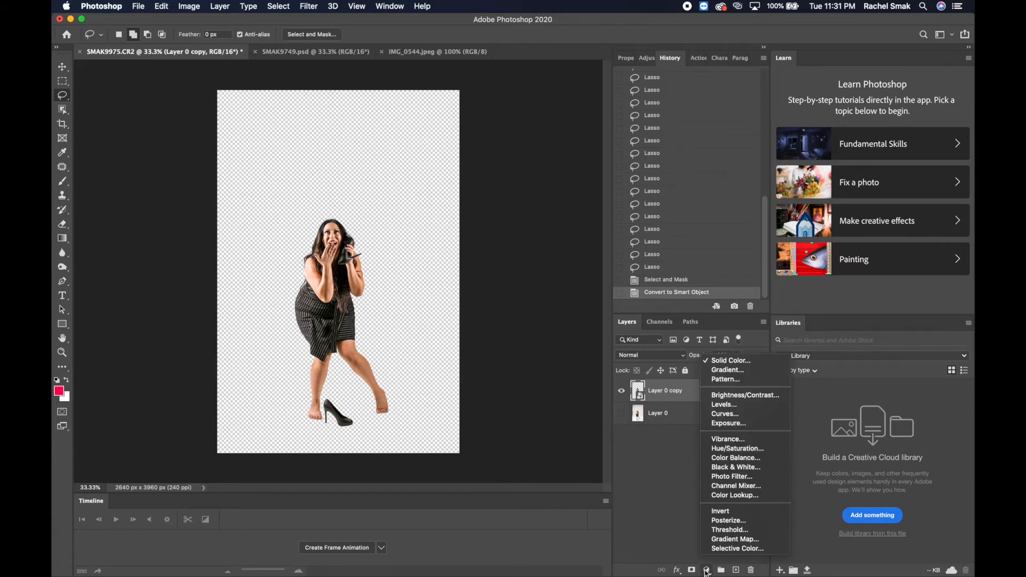
click(737, 362)
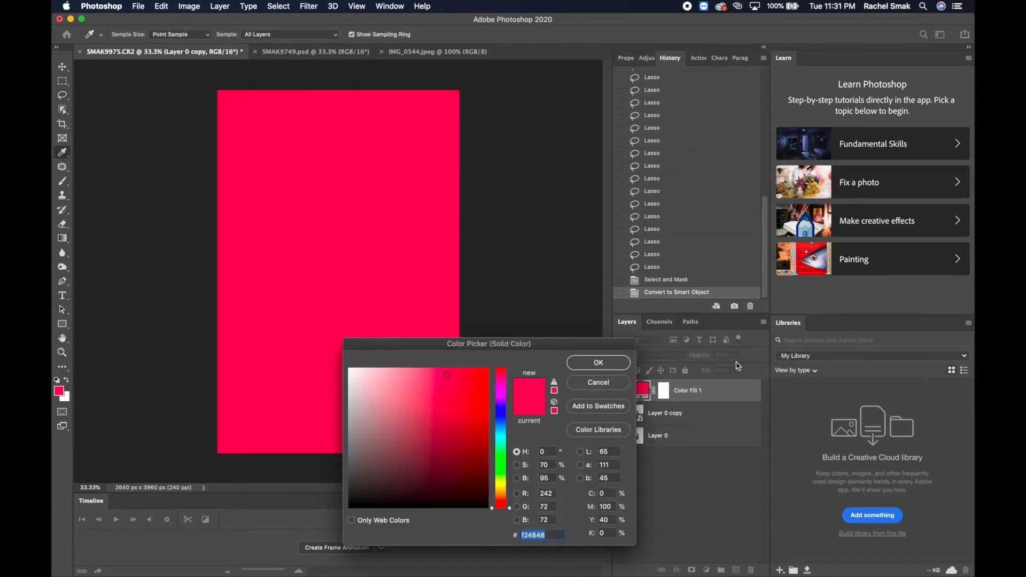
key(BackSpace)
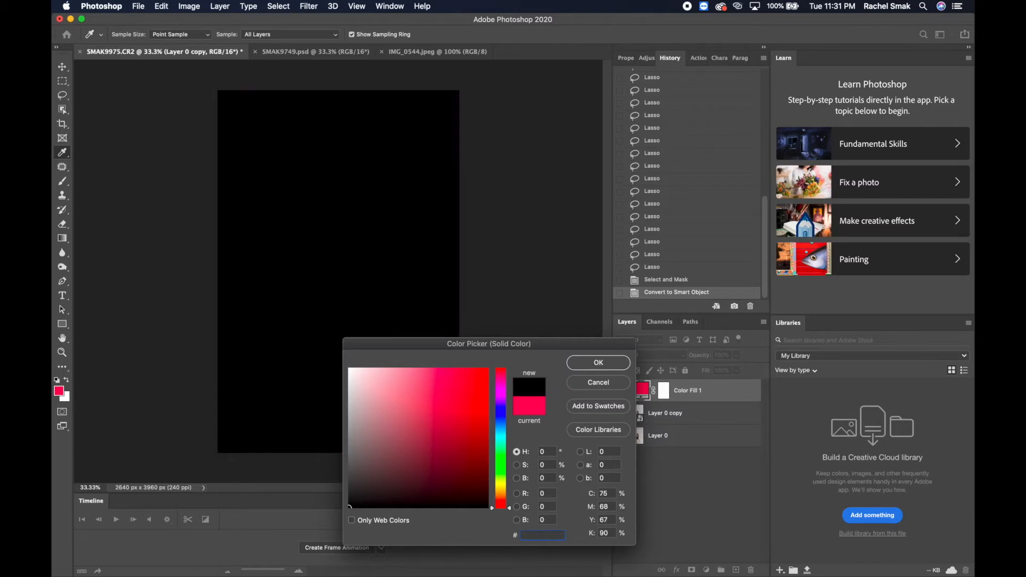
text(f)
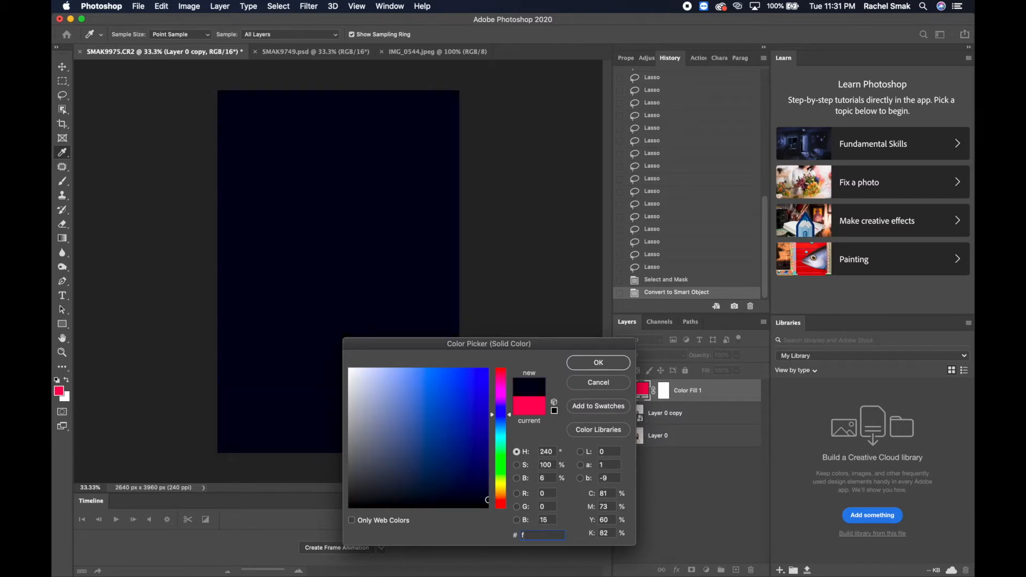
text(24848)
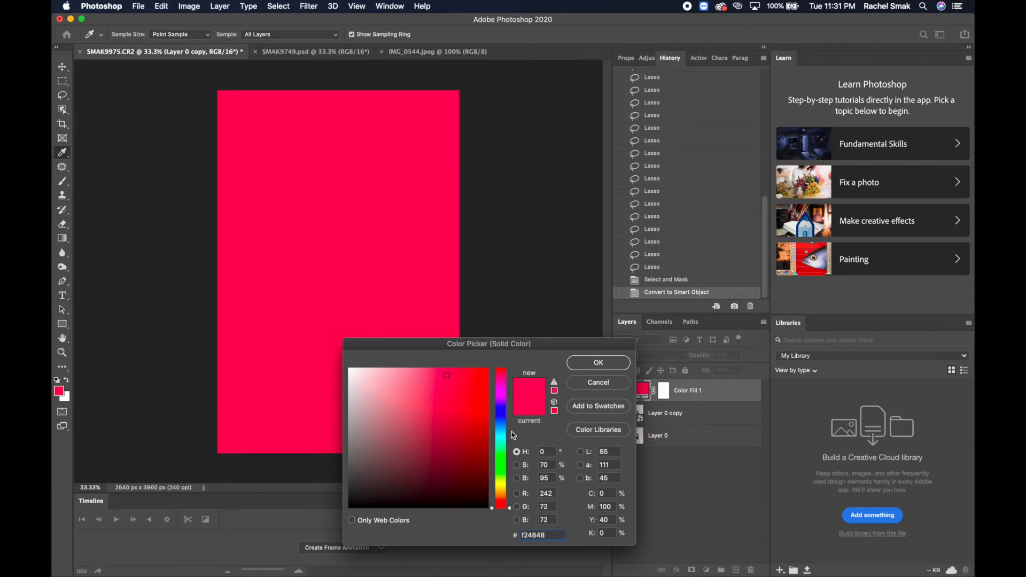
click(585, 364)
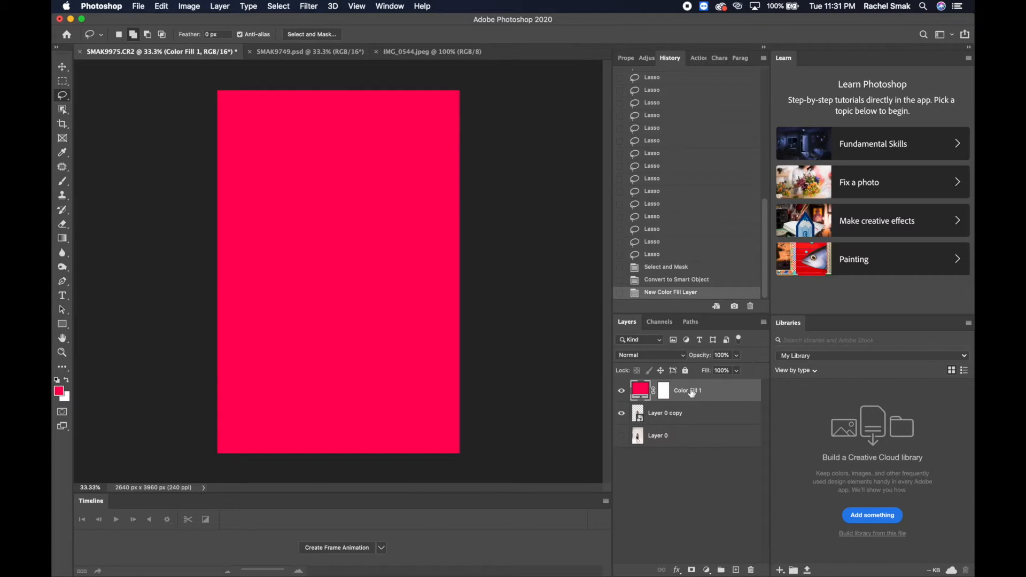
drag(691, 393, 688, 419)
Step: Fill the whole-canvas selection on Layer 0 with white in Normal mode at 100% opacity
right_click(414, 307)
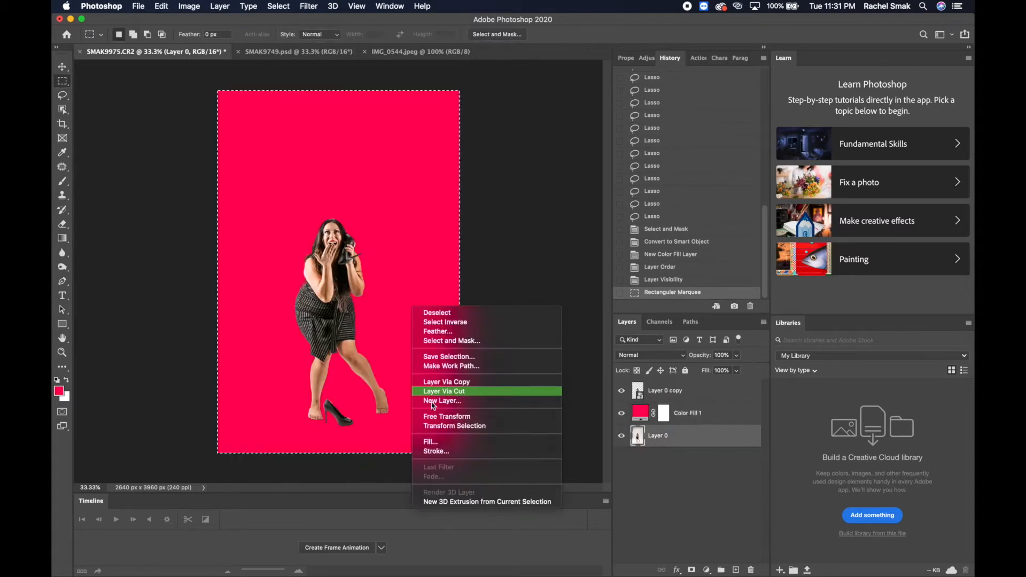
click(442, 441)
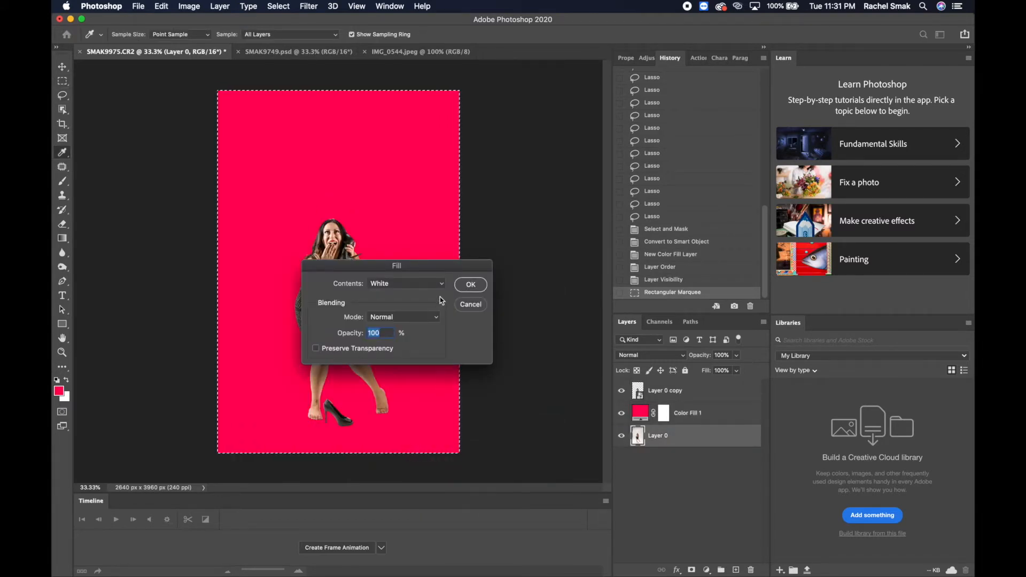
click(469, 284)
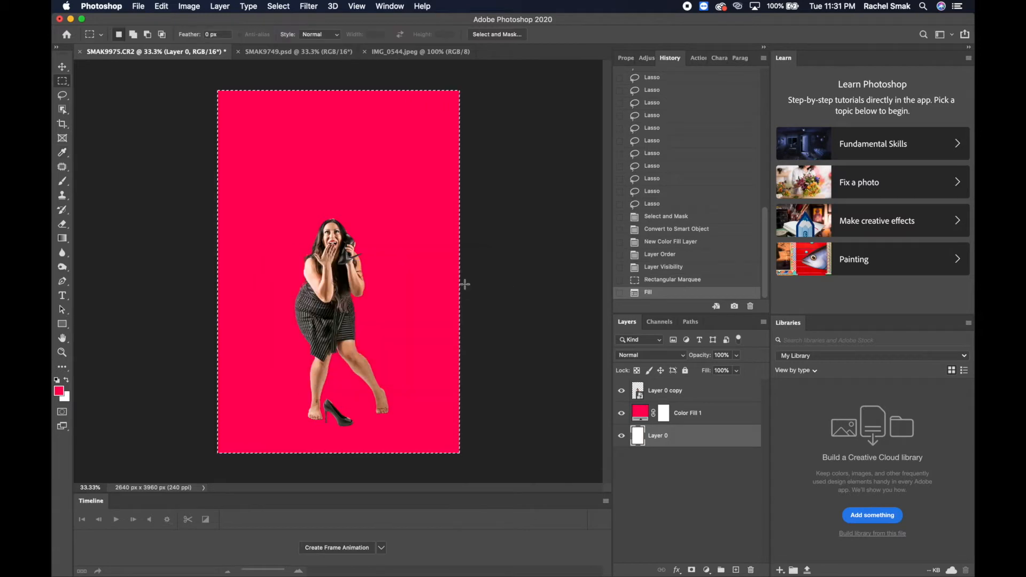
Step: Lower the Color Fill 1 layer's opacity to 50% and deselect the canvas selection
click(707, 416)
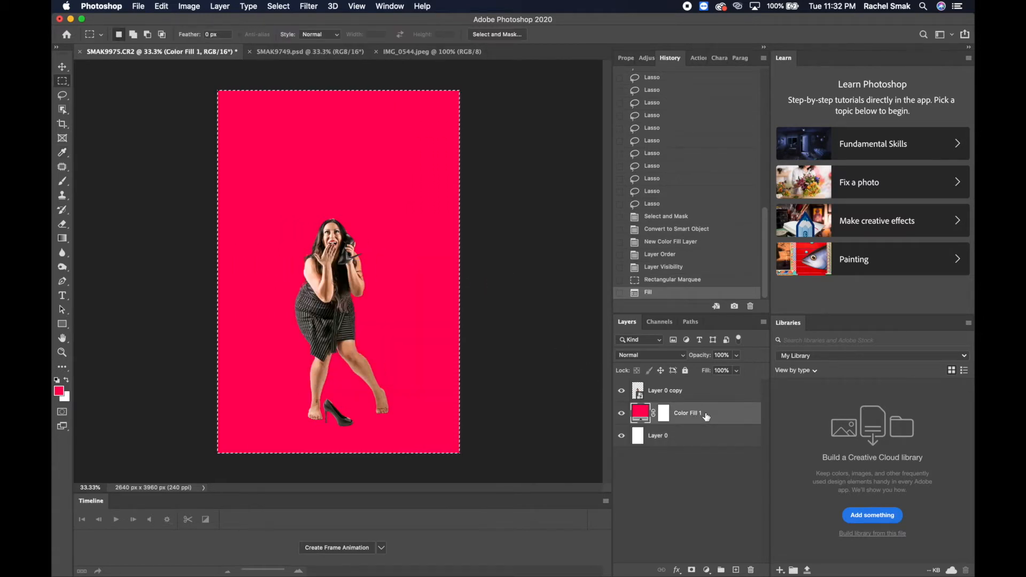
click(739, 358)
drag(739, 371, 712, 371)
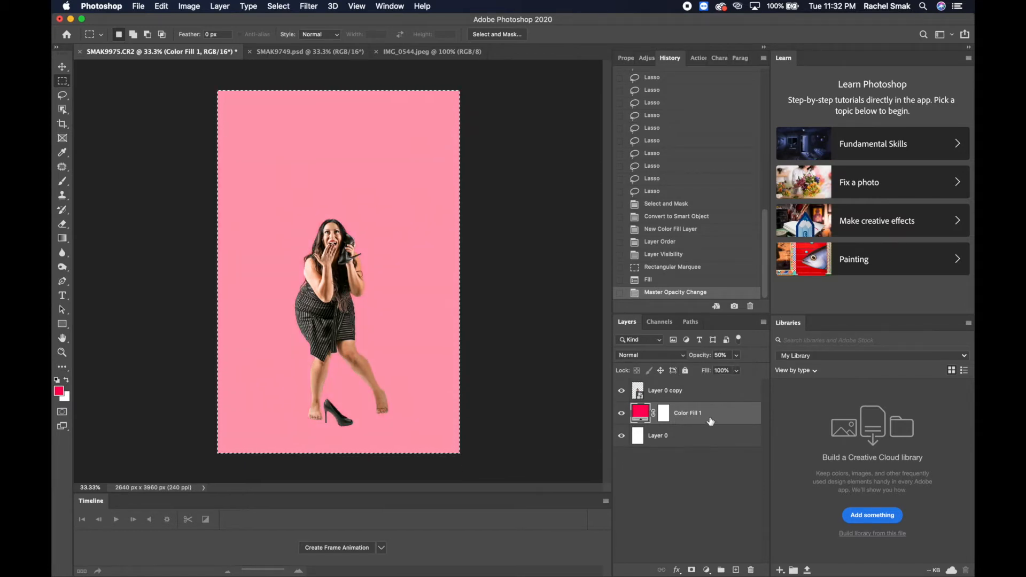
click(521, 268)
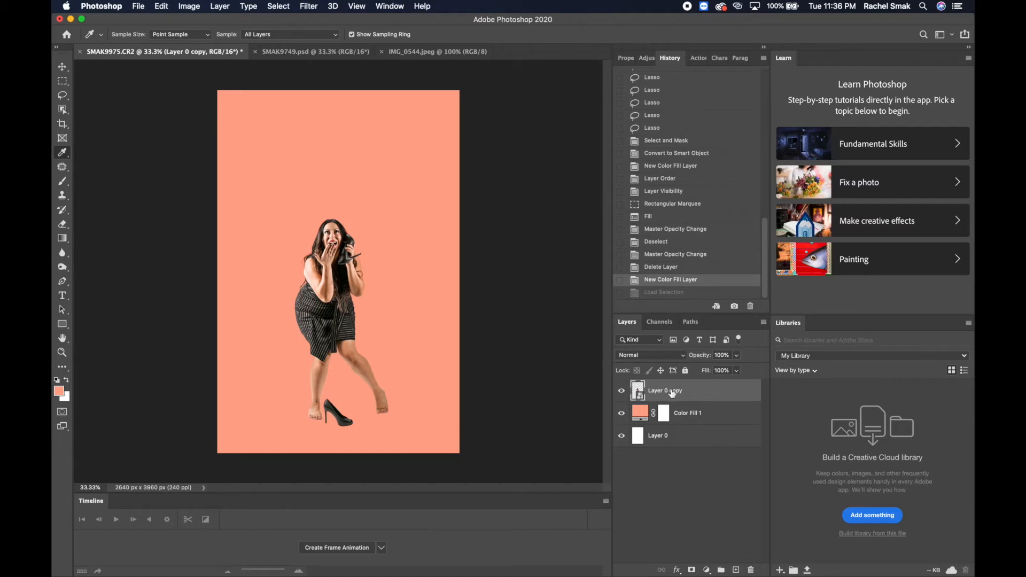
Step: Scale the woman's cutout proportionally to about 159% and move it near the middle of the canvas
click(163, 6)
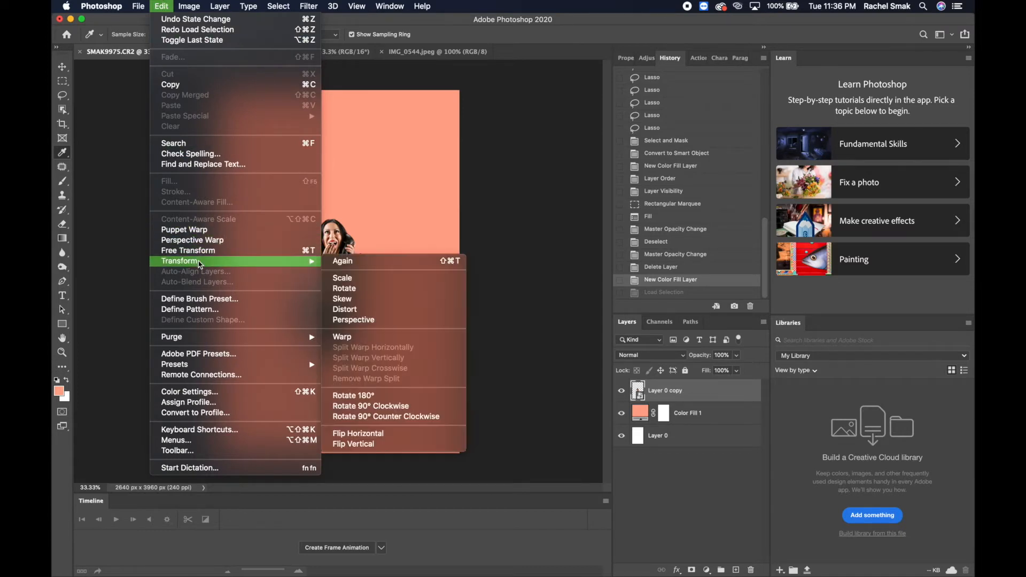
mouse_move(312, 261)
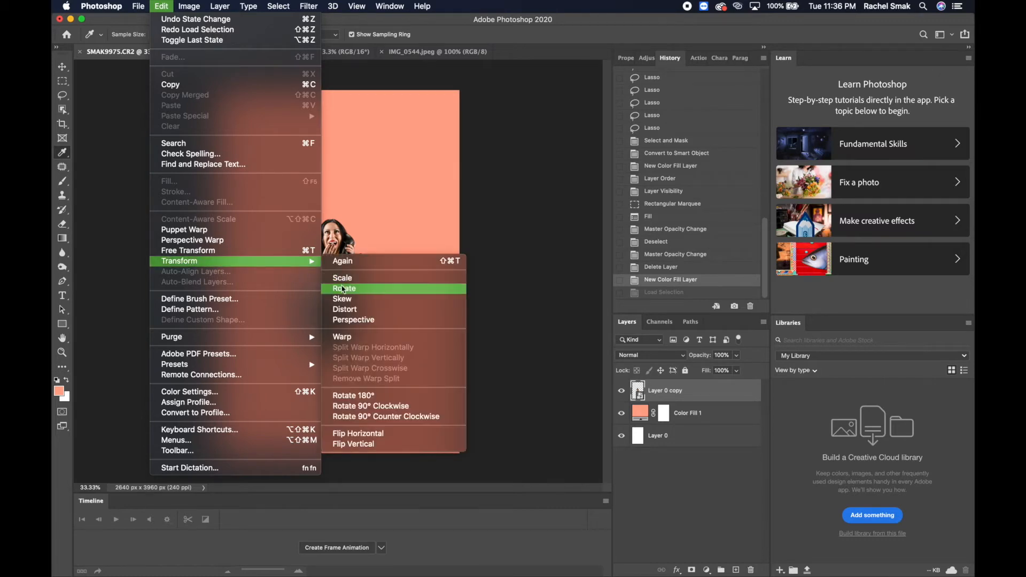
click(344, 283)
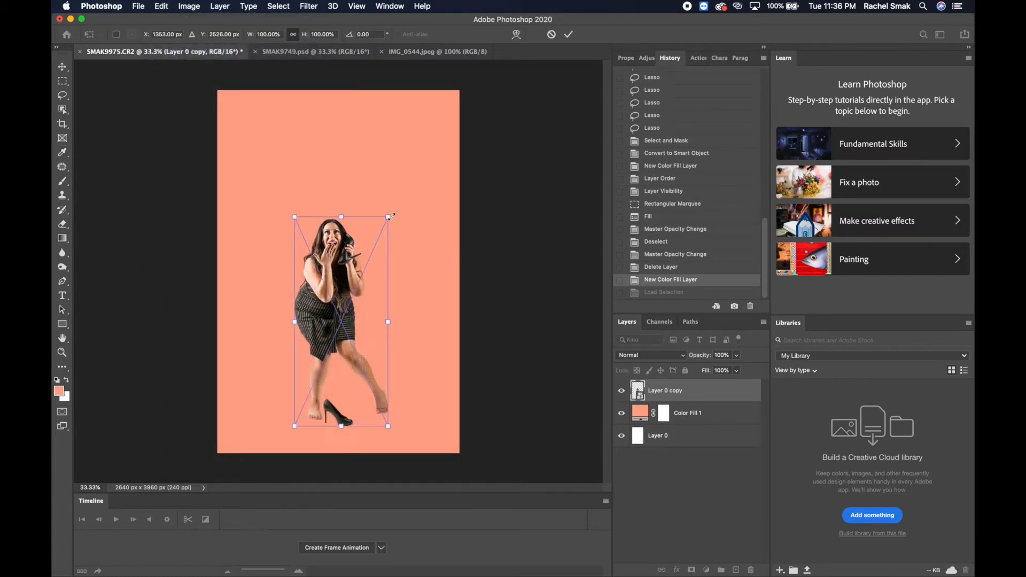
drag(392, 214, 439, 106)
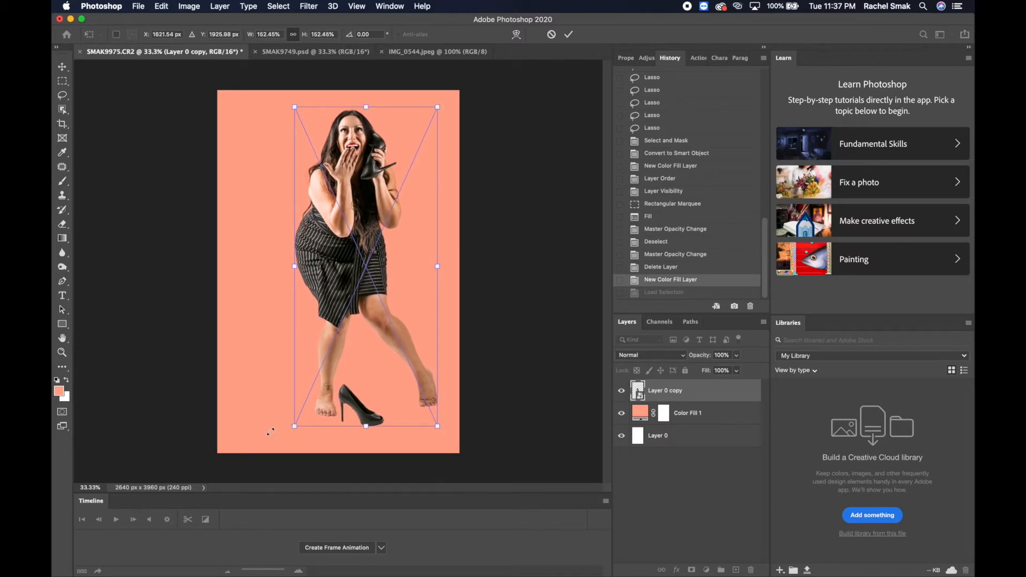
drag(293, 427, 285, 437)
mouse_move(357, 310)
mouse_down()
mouse_move(327, 304)
mouse_move(339, 311)
mouse_up()
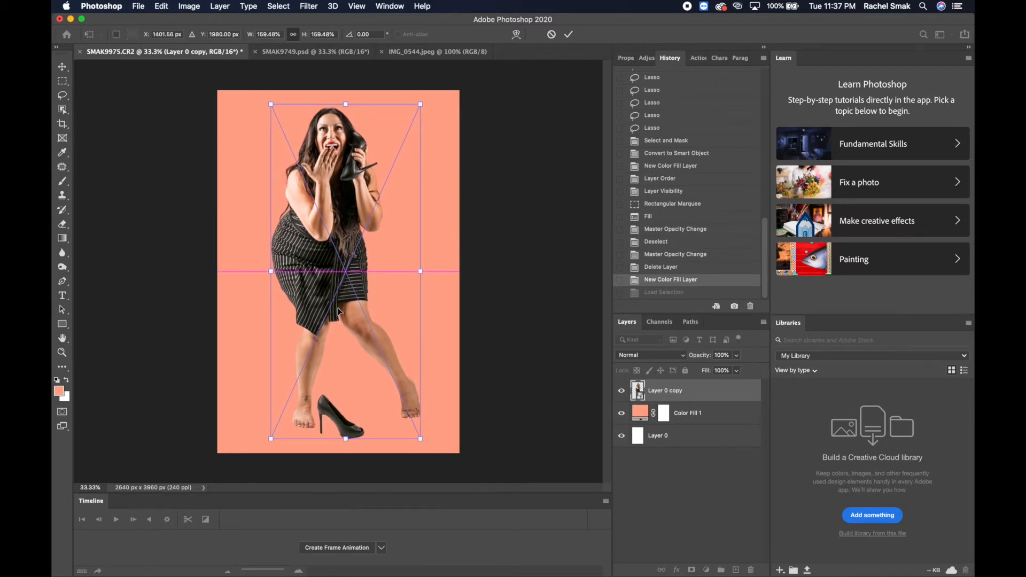
key(Return)
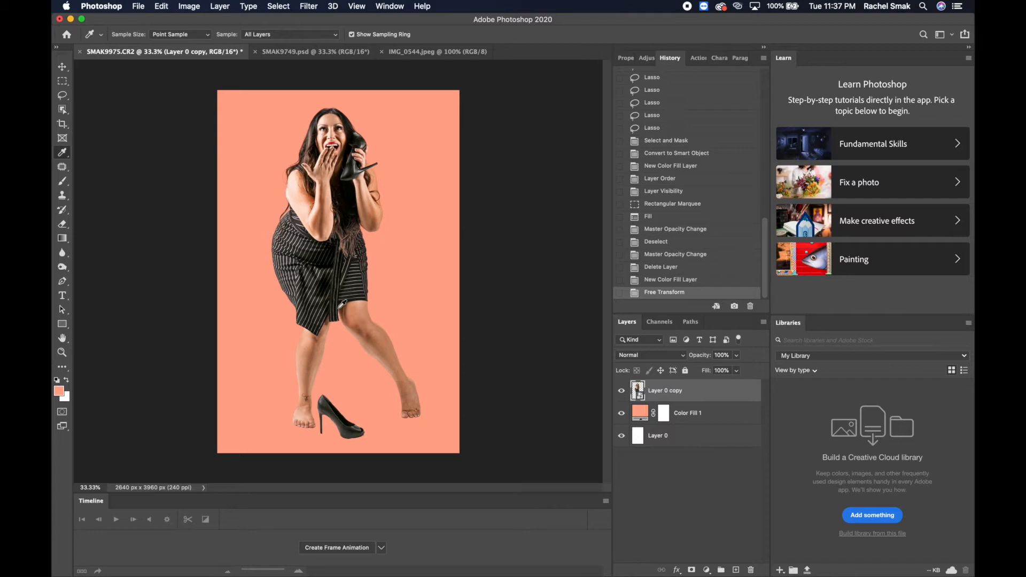
Step: Duplicate the handle text, black bar, bio text and white frame layers from SMAK9749.psd into SMAK9975.CR2, and return to that document
click(320, 53)
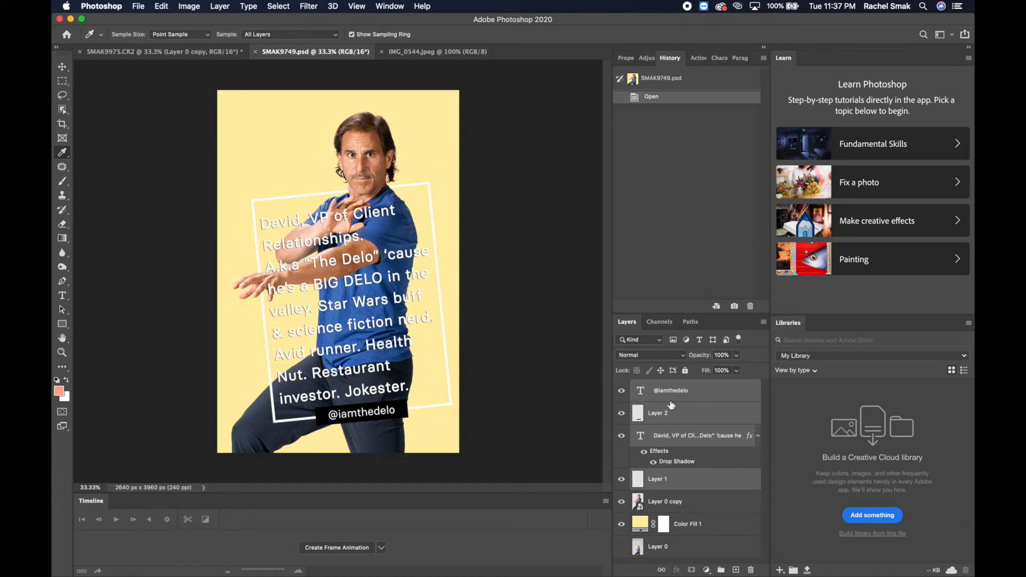
right_click(692, 423)
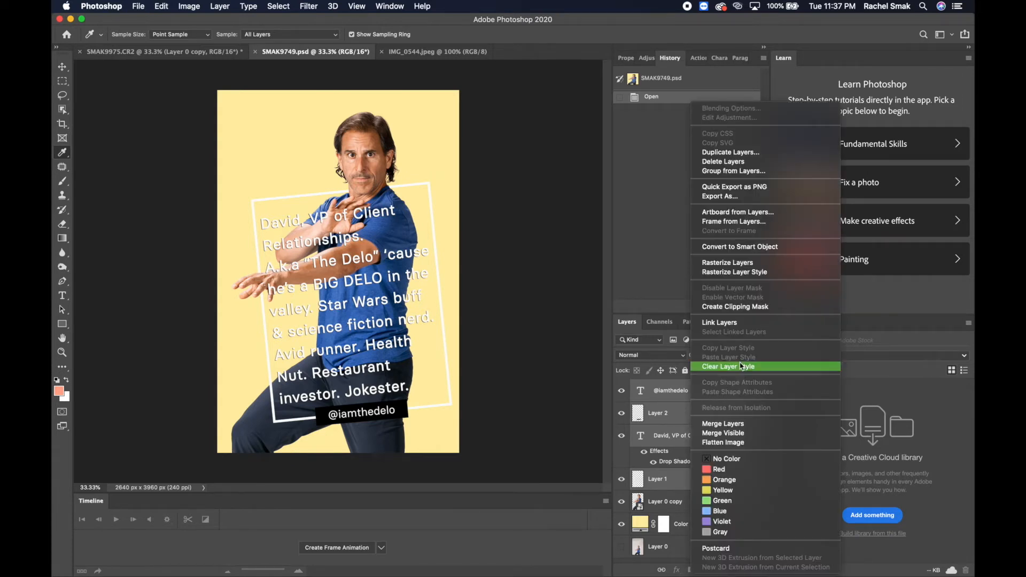
click(764, 155)
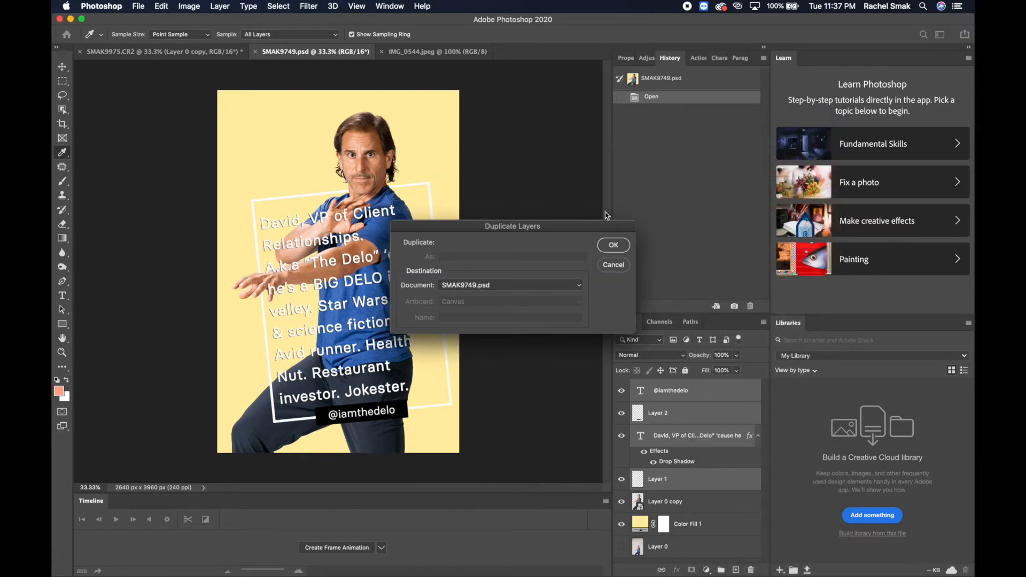
click(531, 286)
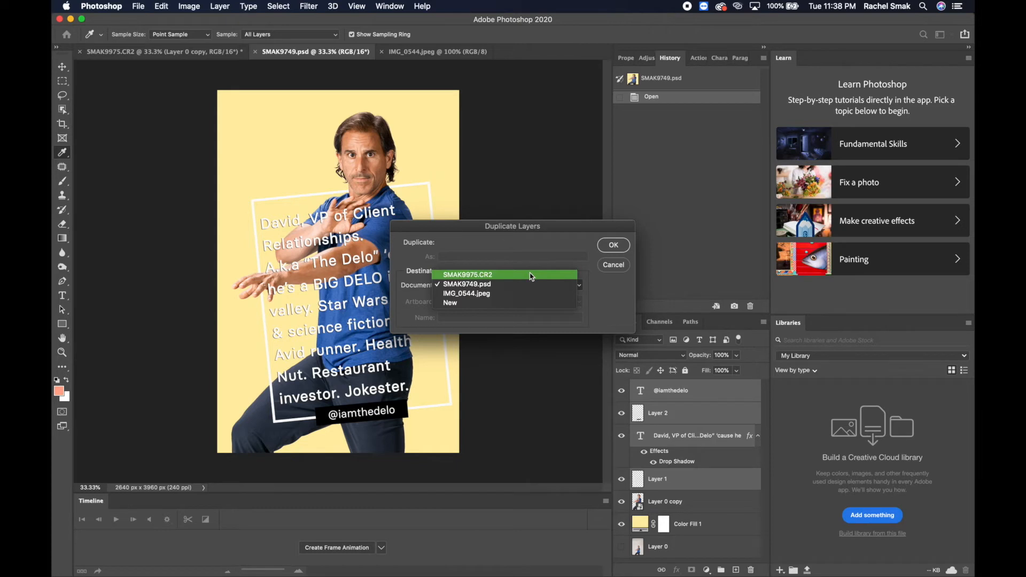
click(532, 275)
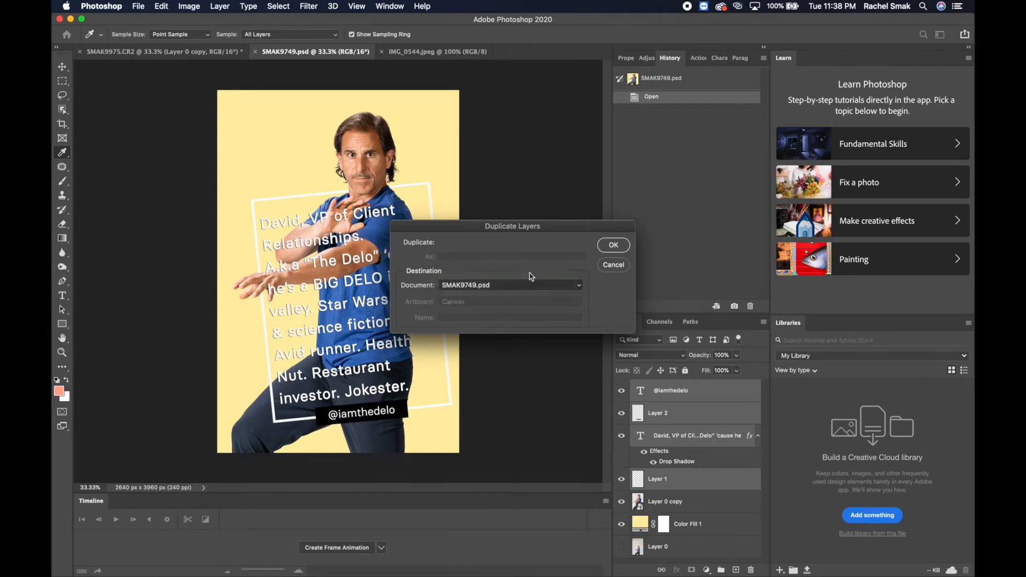
click(614, 246)
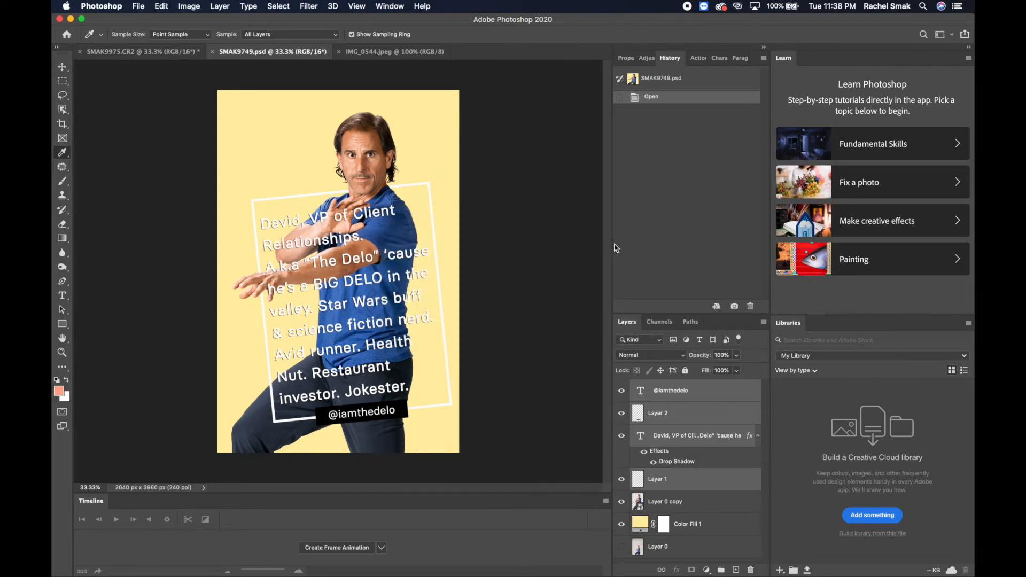
click(179, 57)
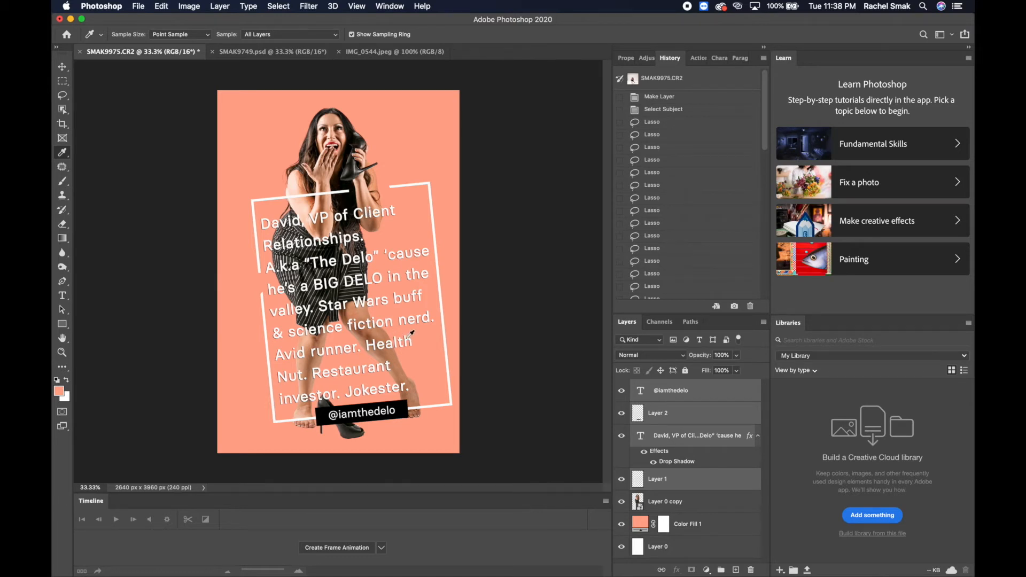
Step: Create an empty layer above Layer 1 and draw a 4:5 fixed-ratio rectangular selection positioned over the woman and the bio text
click(689, 479)
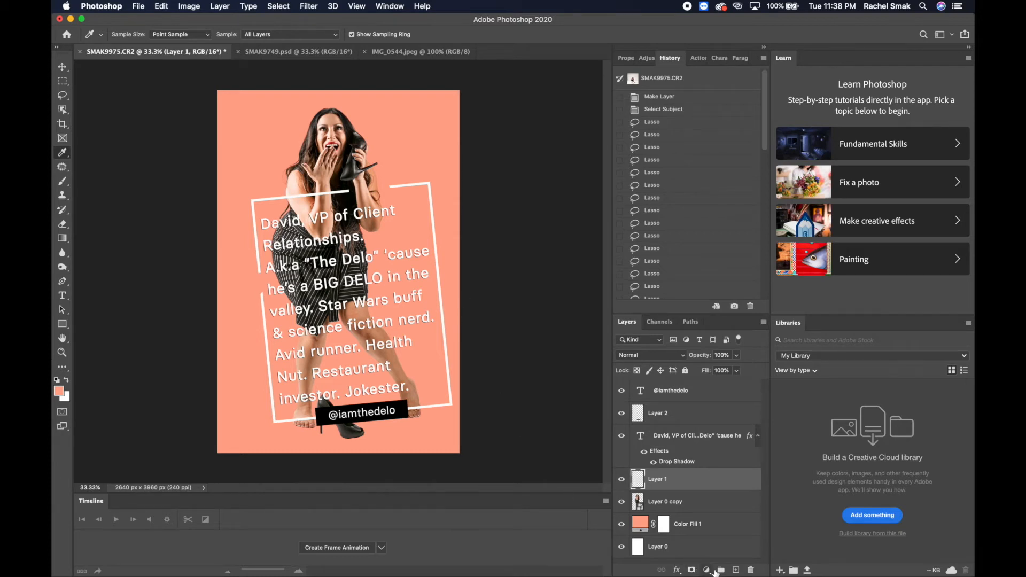
click(735, 570)
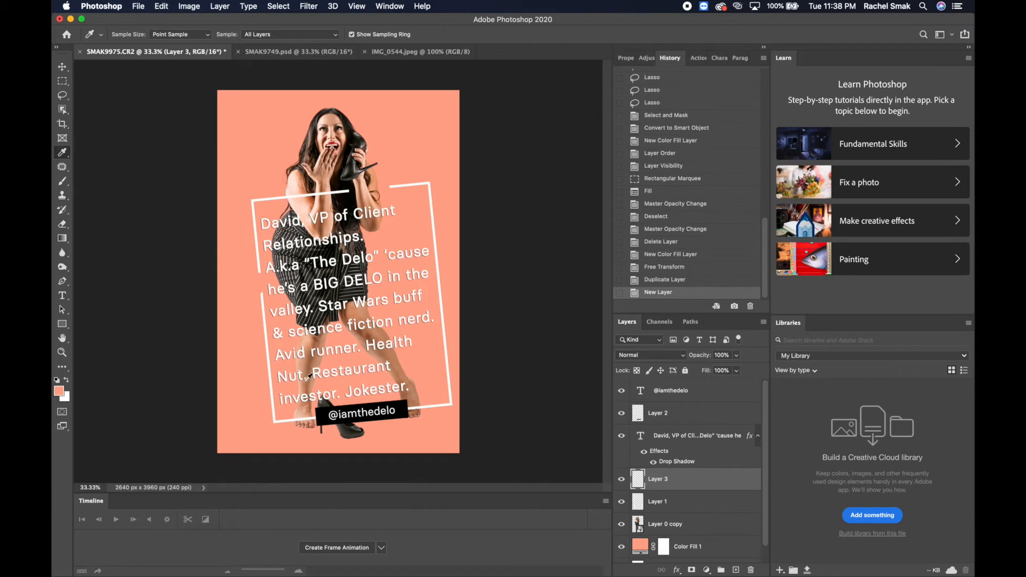
click(62, 82)
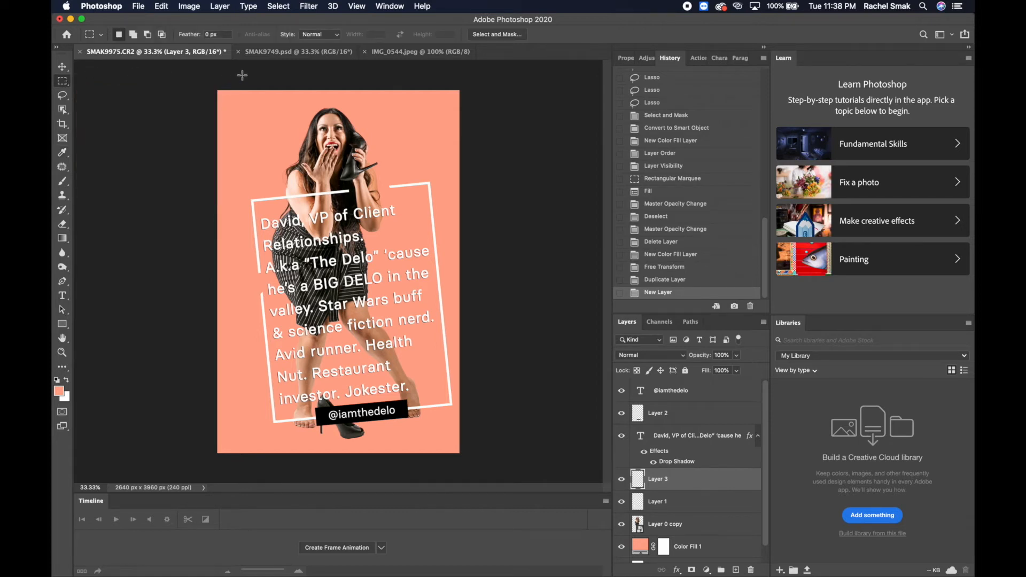
click(337, 36)
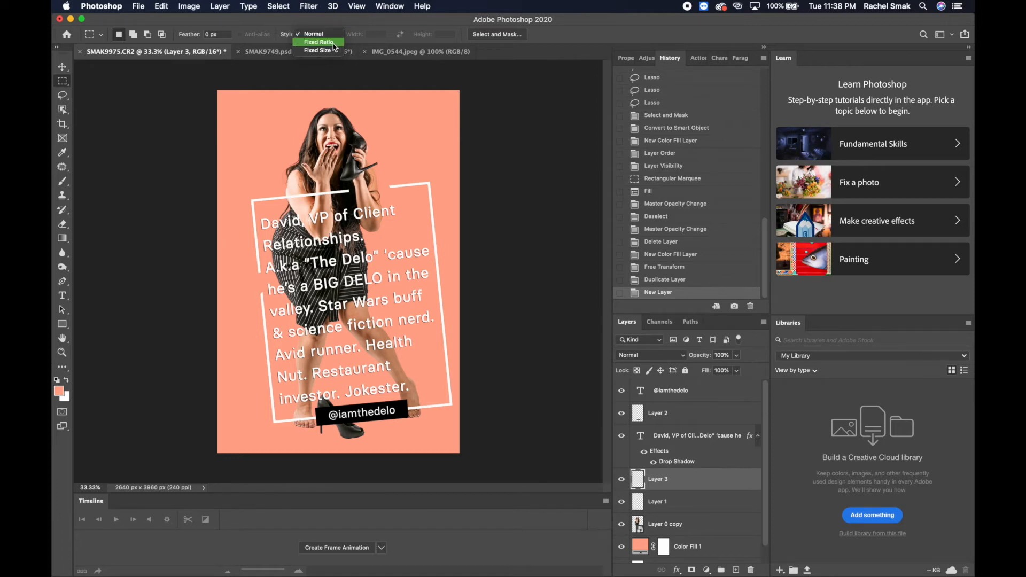
click(335, 42)
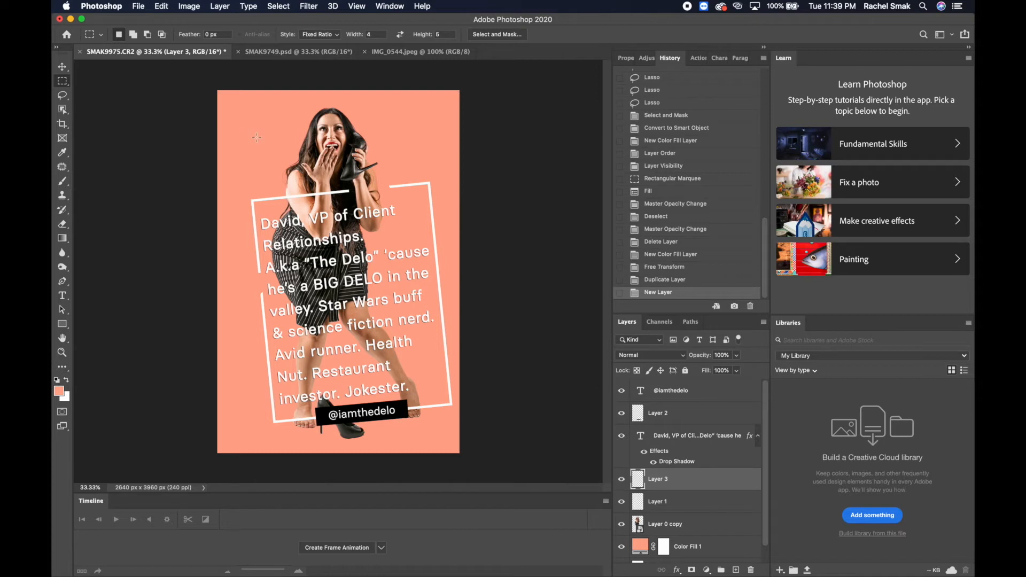
drag(244, 121, 526, 575)
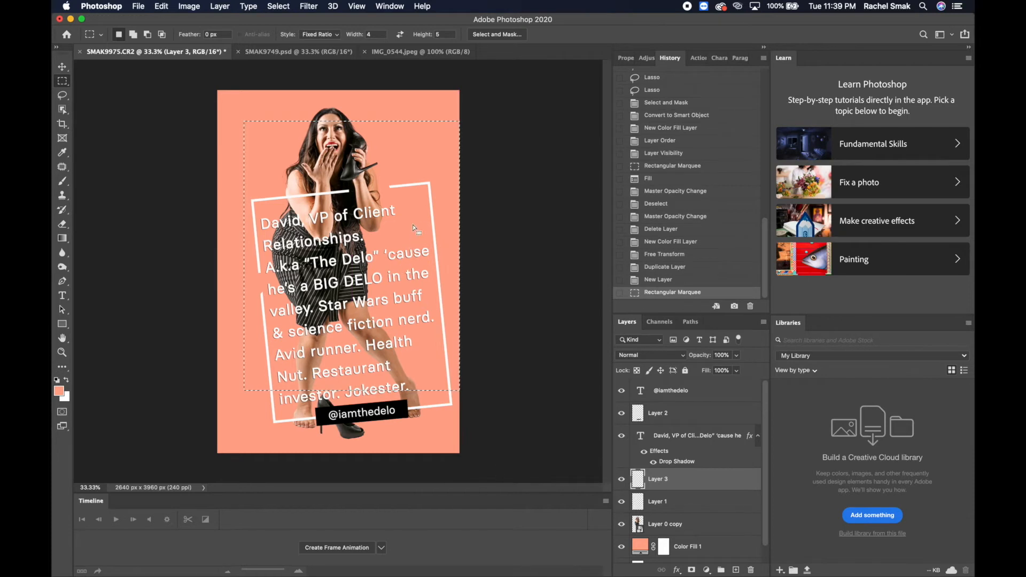
mouse_move(413, 224)
mouse_down()
mouse_move(413, 216)
mouse_move(403, 230)
mouse_up()
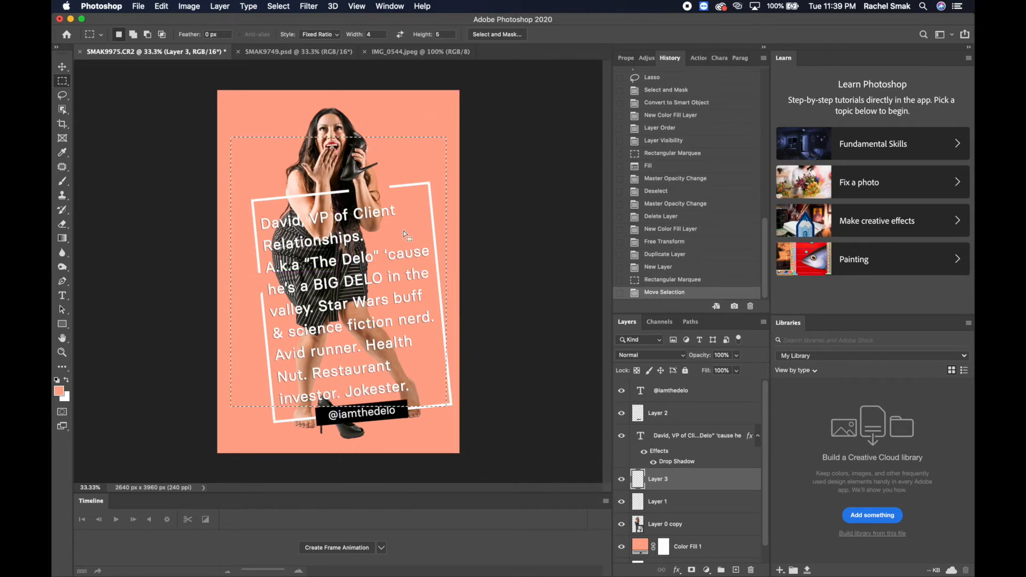
Step: Stroke the rectangular selection on Layer 3 with a 30 px white line positioned inside, at 100% opacity
right_click(401, 202)
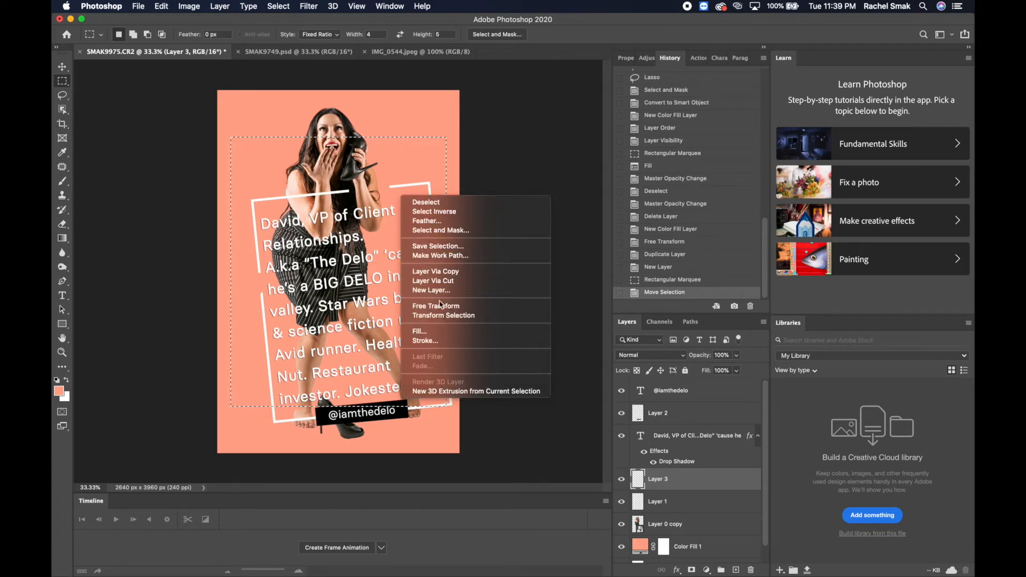
click(457, 334)
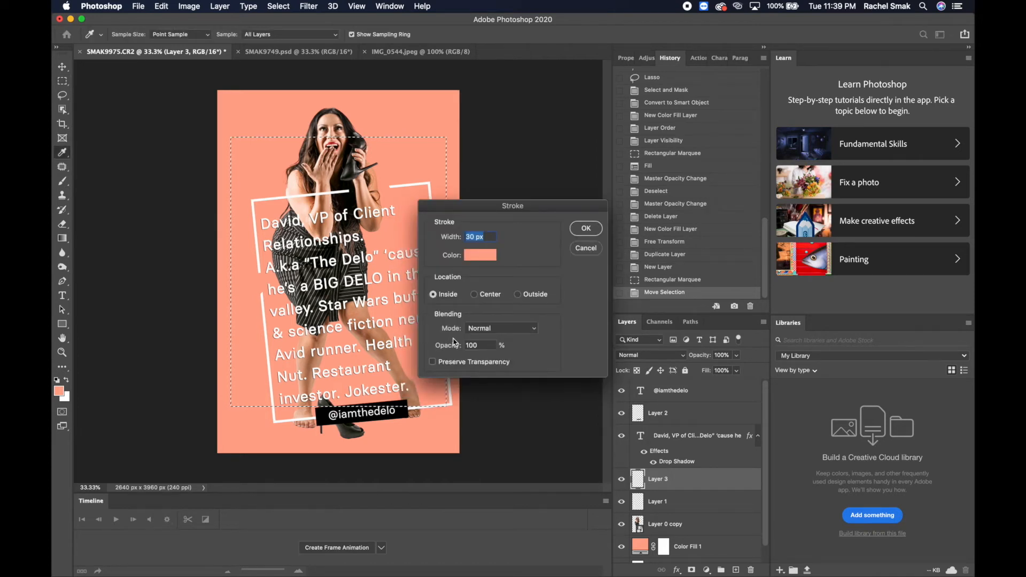
click(475, 262)
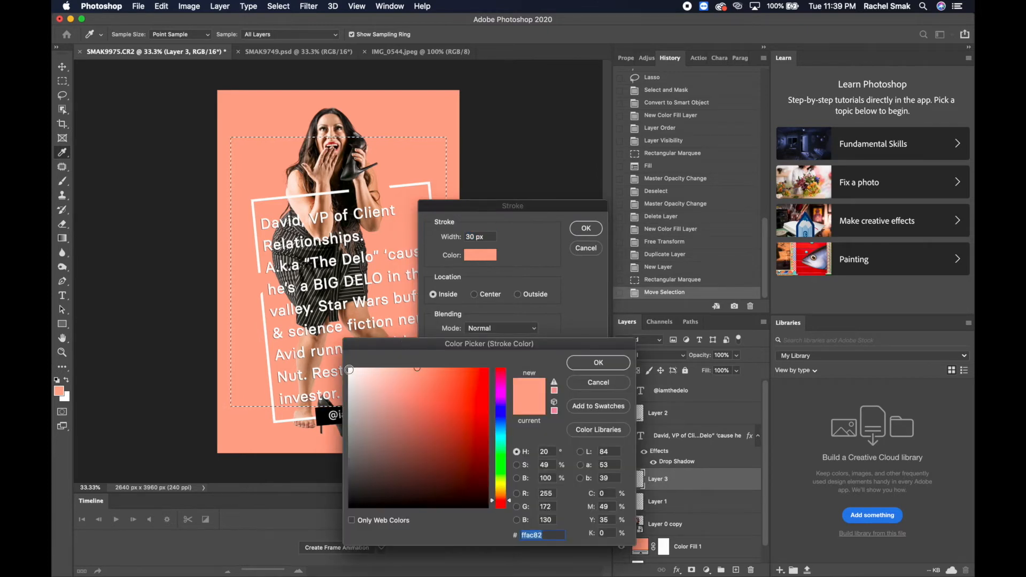
click(349, 370)
click(598, 362)
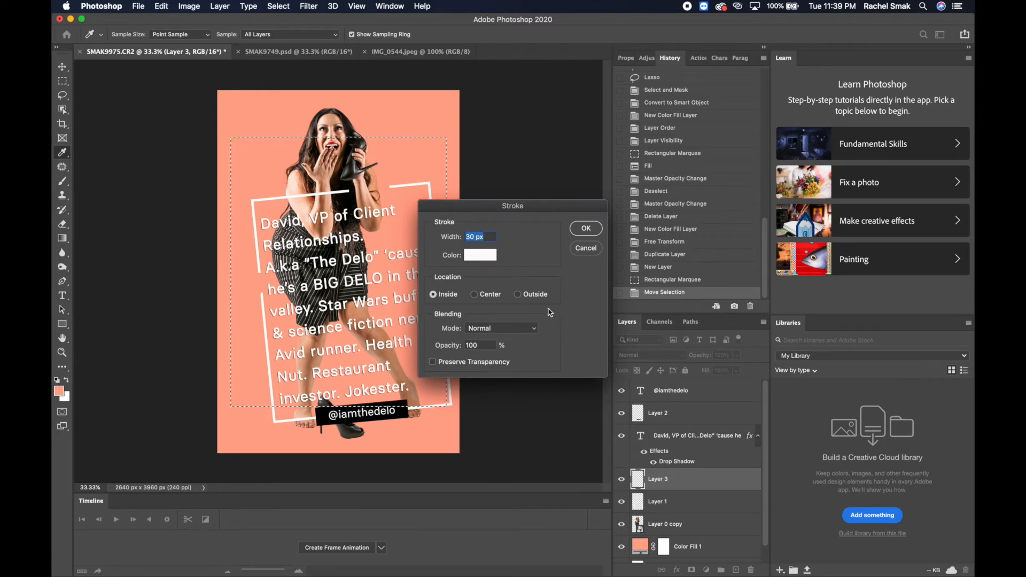
click(586, 229)
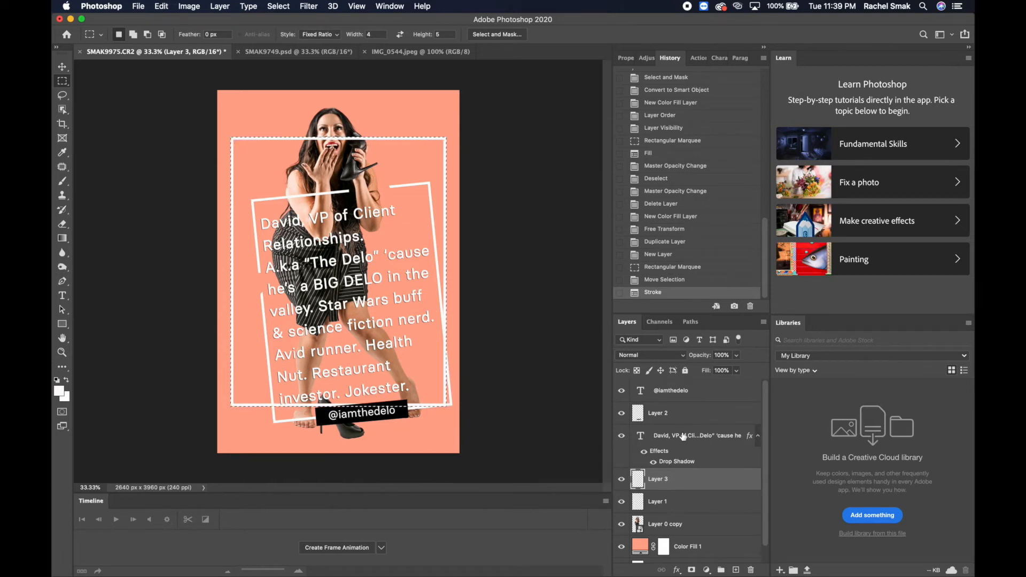
click(673, 506)
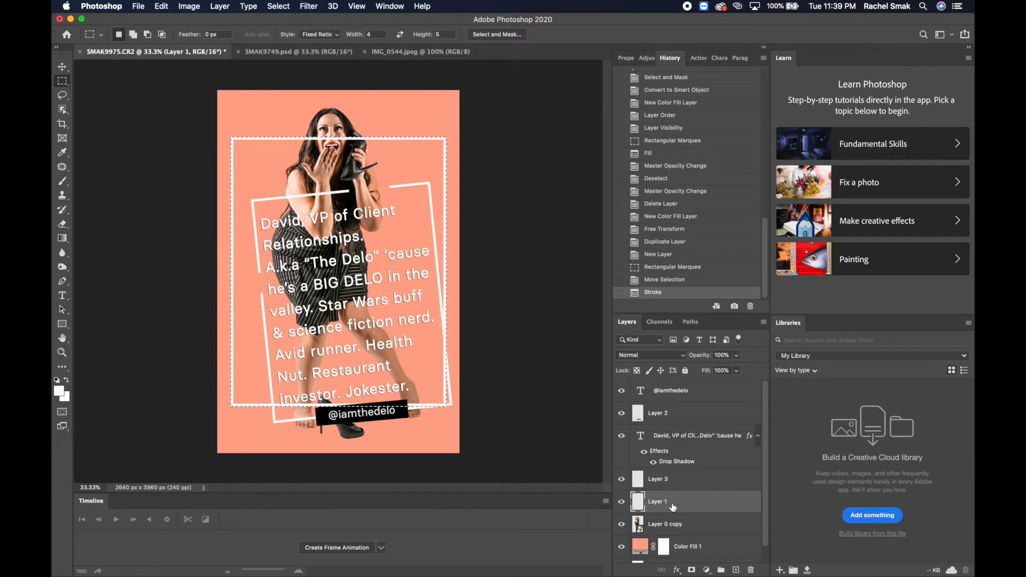
click(621, 502)
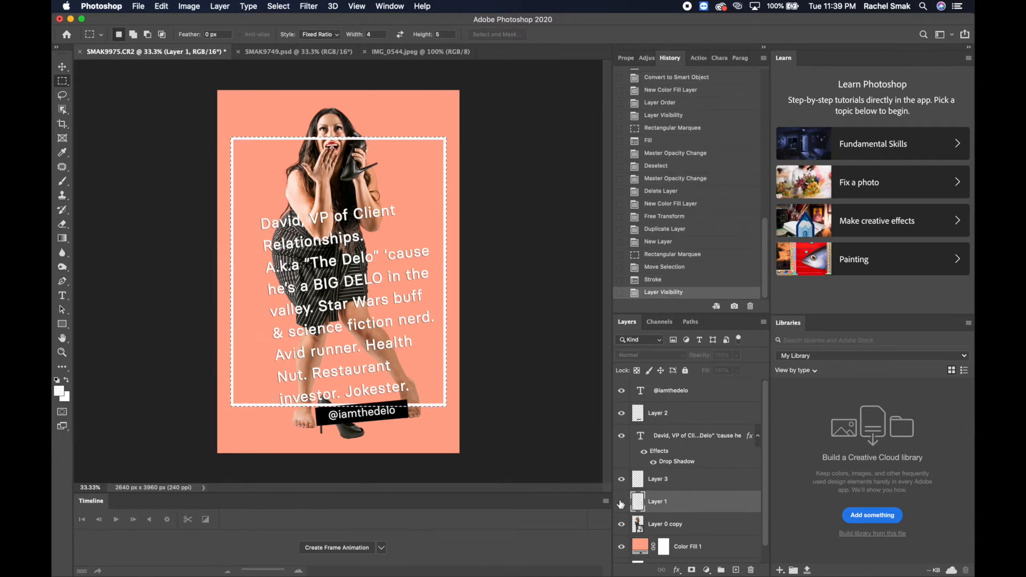
click(686, 485)
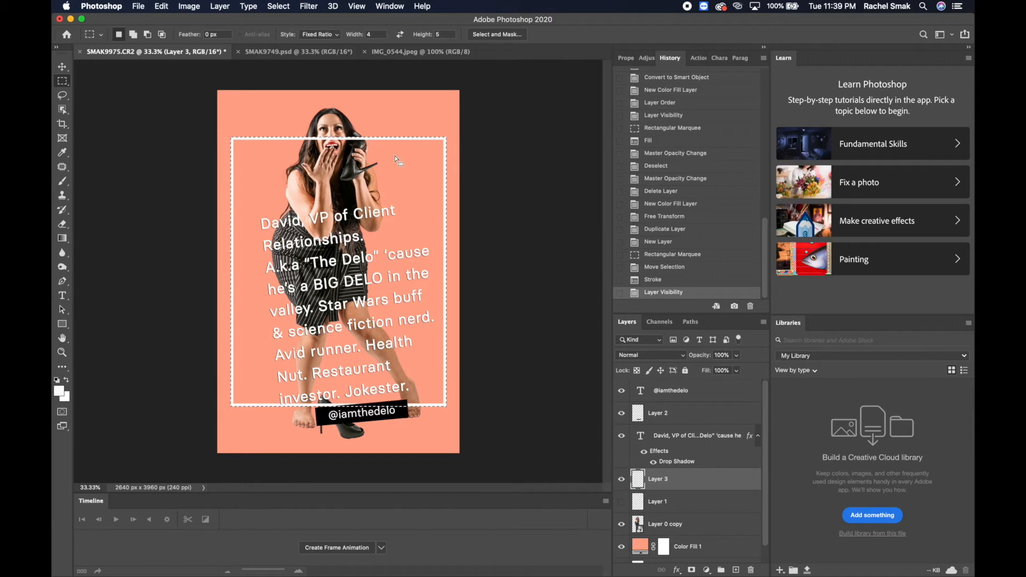
click(621, 503)
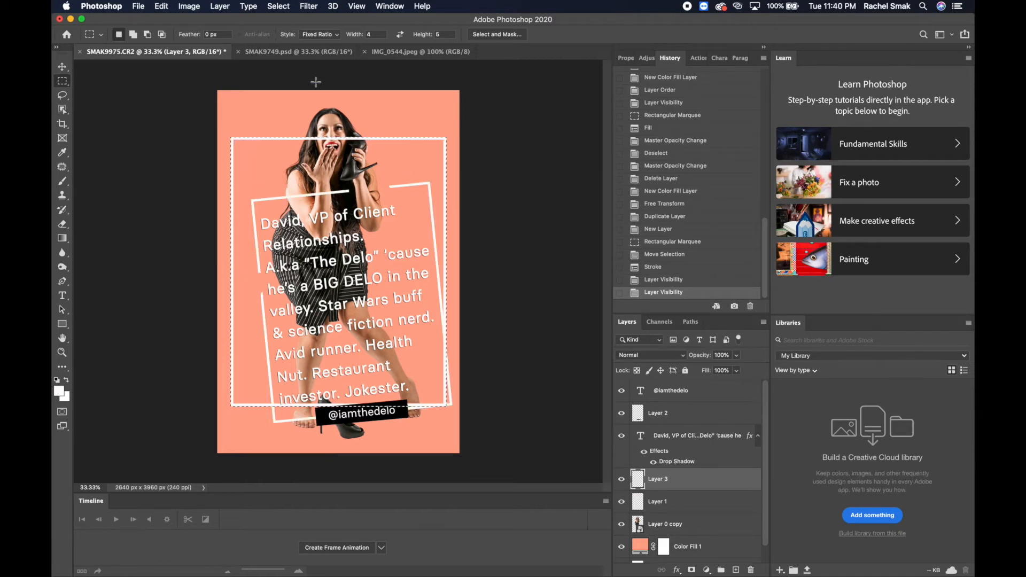
Step: Scale the new white frame on Layer 3 proportionally to about 84% and deselect the canvas selection
click(162, 6)
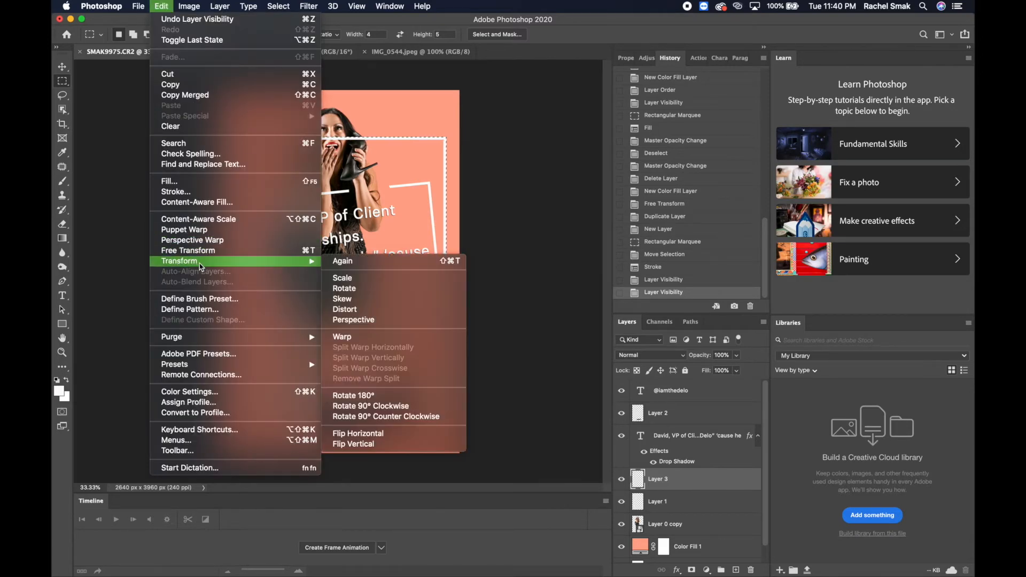
mouse_move(299, 261)
click(342, 282)
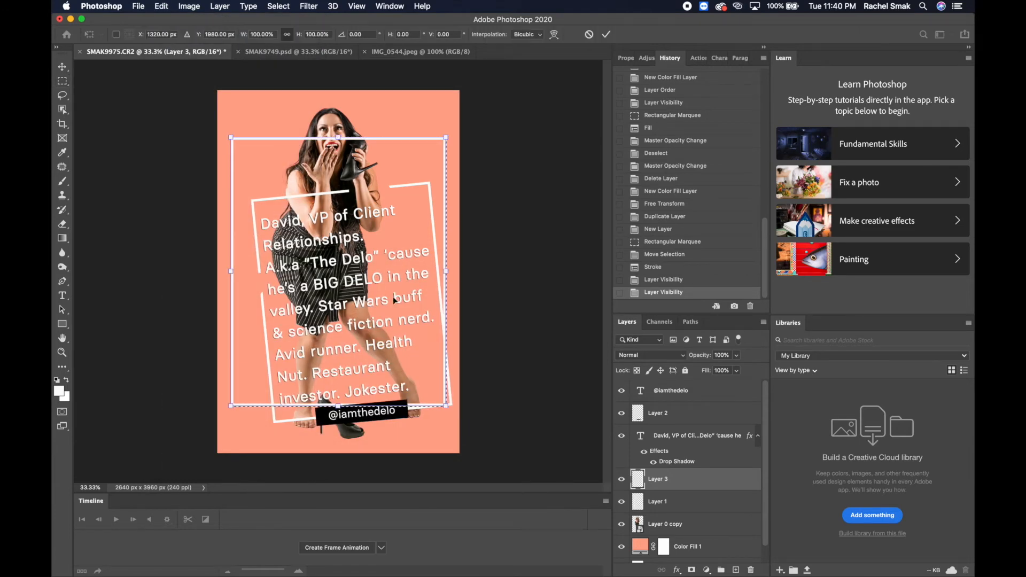
drag(448, 137, 422, 189)
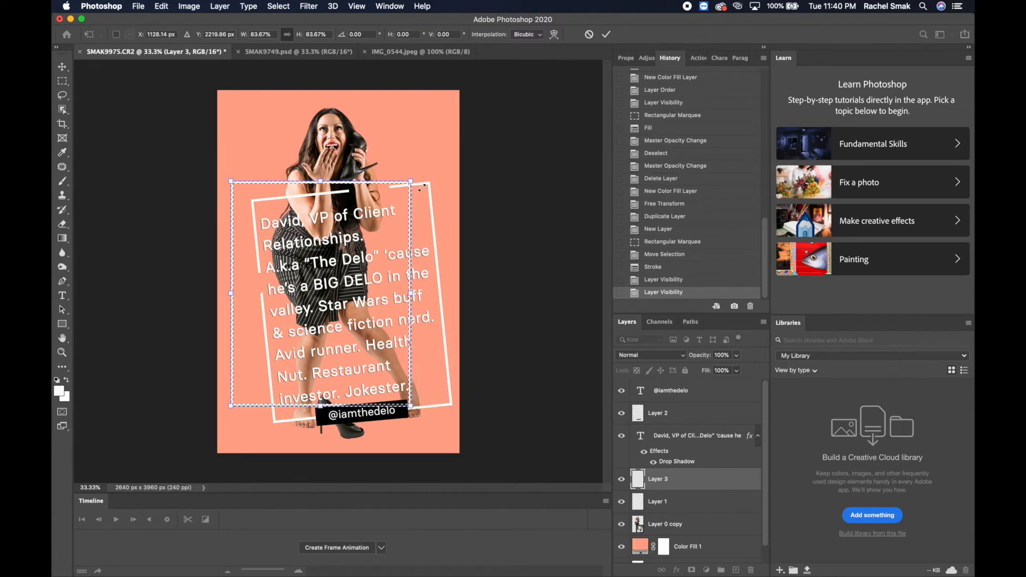
click(608, 35)
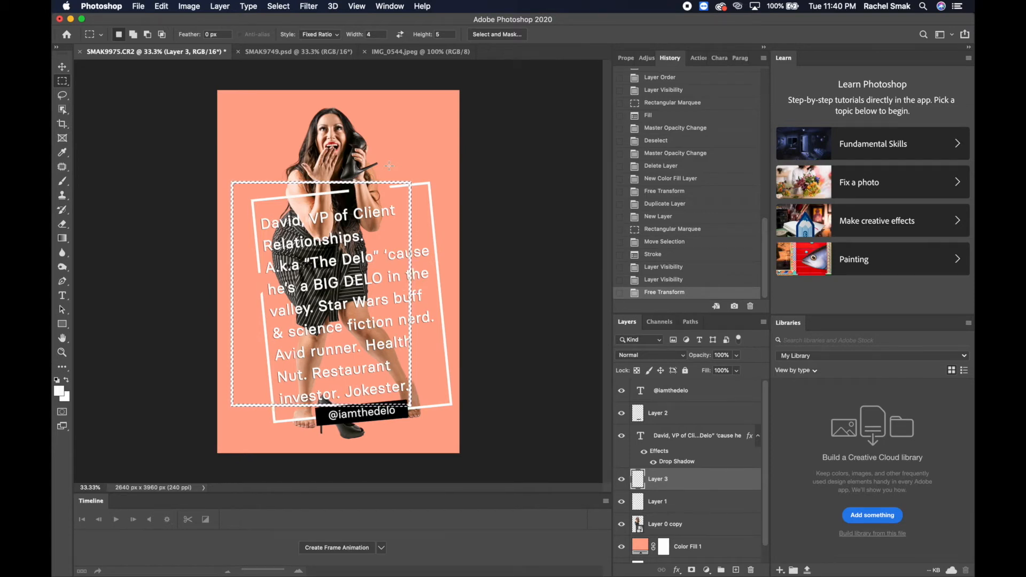
click(390, 166)
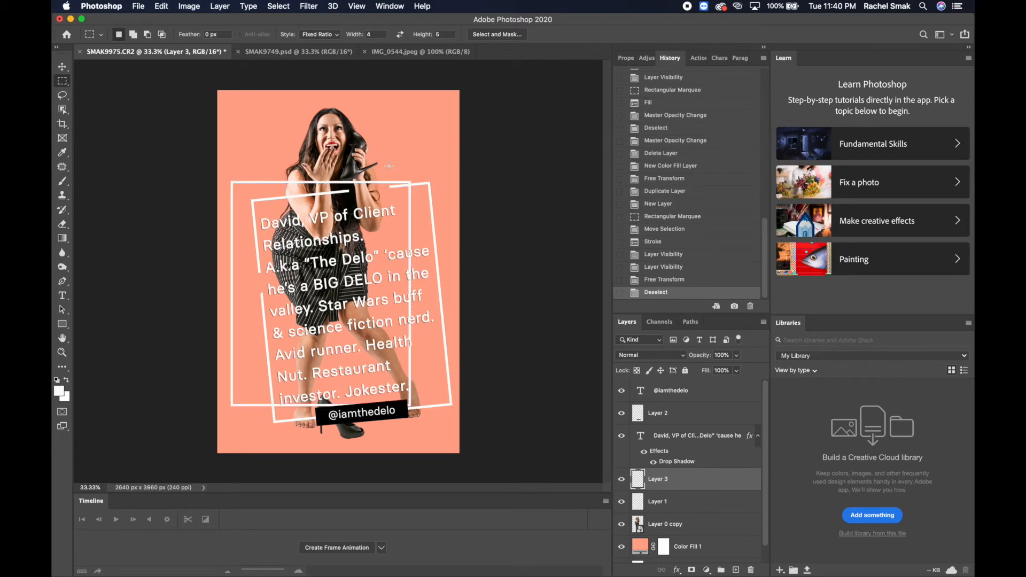
Step: With Layer 1 hidden, rotate the Layer 3 frame about 6.9° counterclockwise and move it up so its upper edge crosses the woman's mouth
click(622, 502)
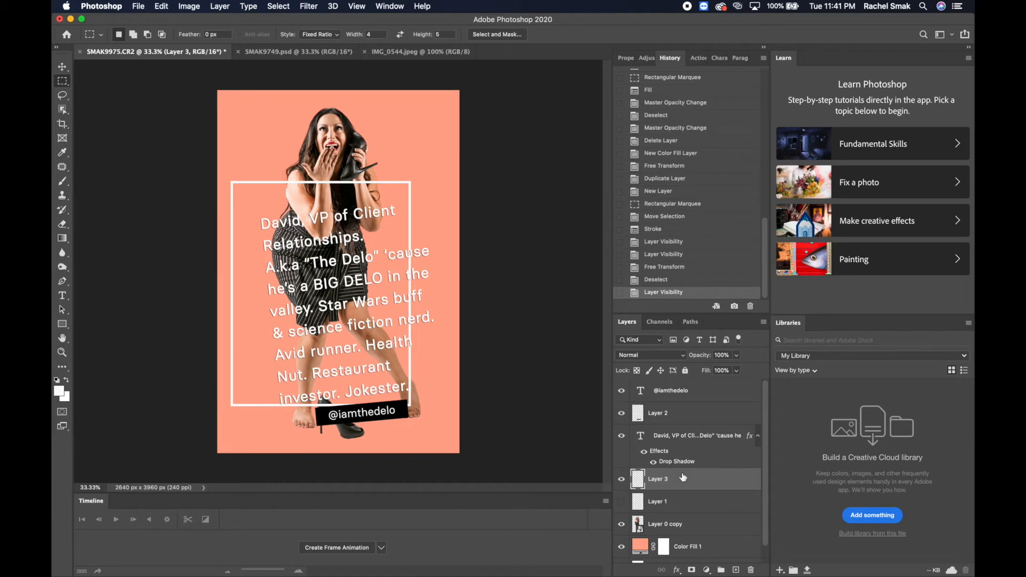
click(163, 6)
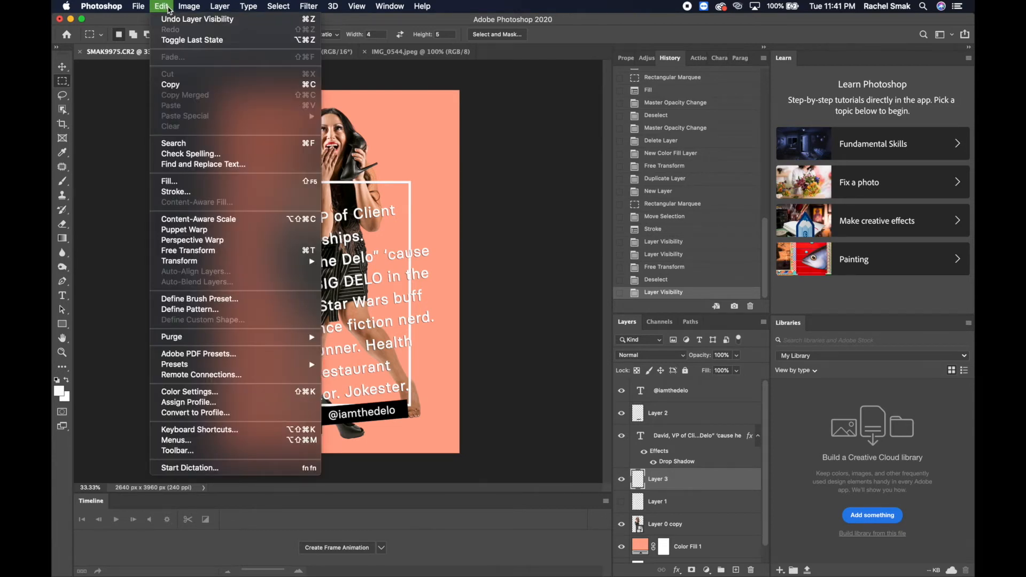
mouse_move(236, 261)
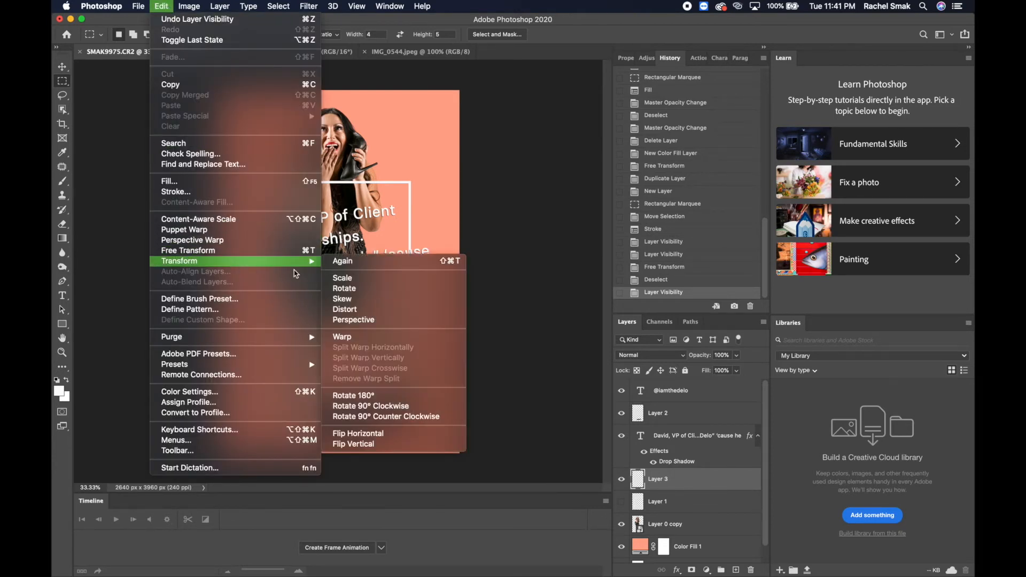
click(370, 289)
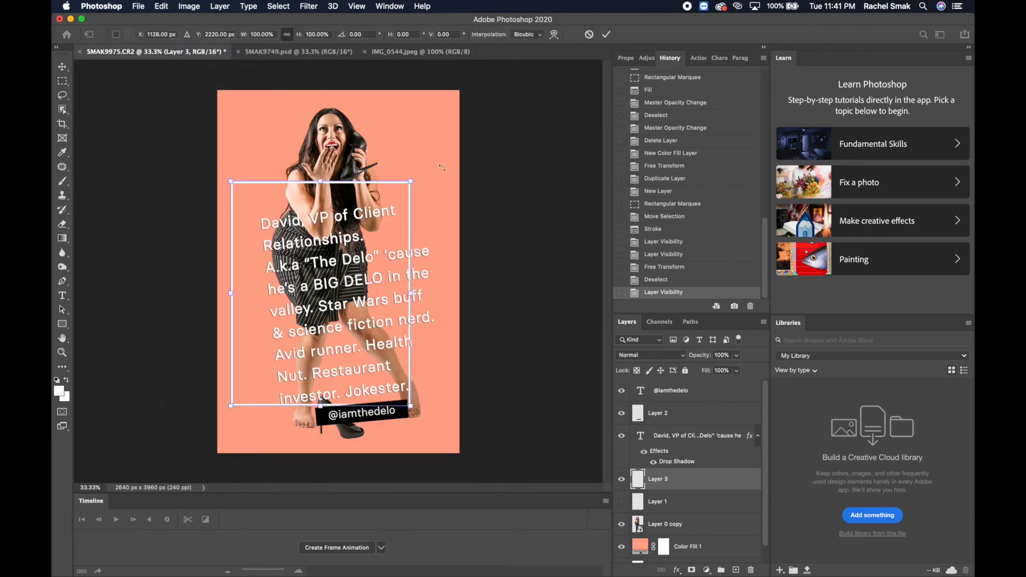
drag(424, 158, 410, 136)
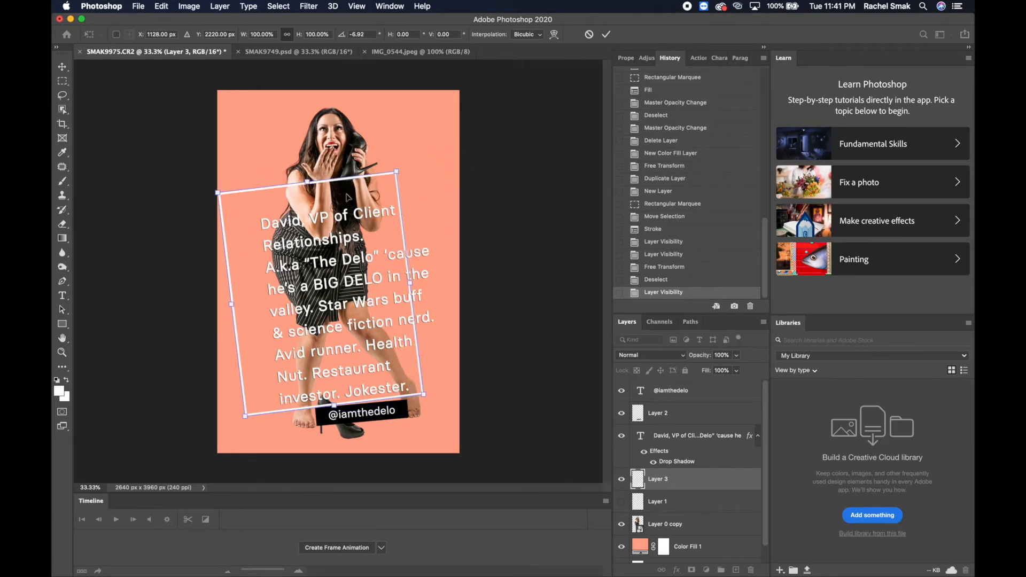
drag(346, 192, 367, 162)
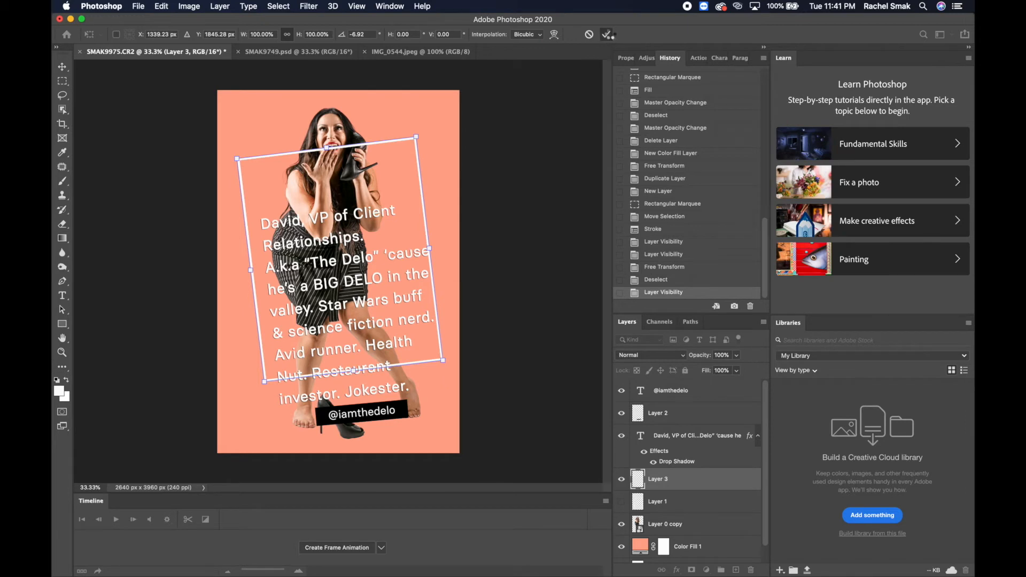
click(607, 35)
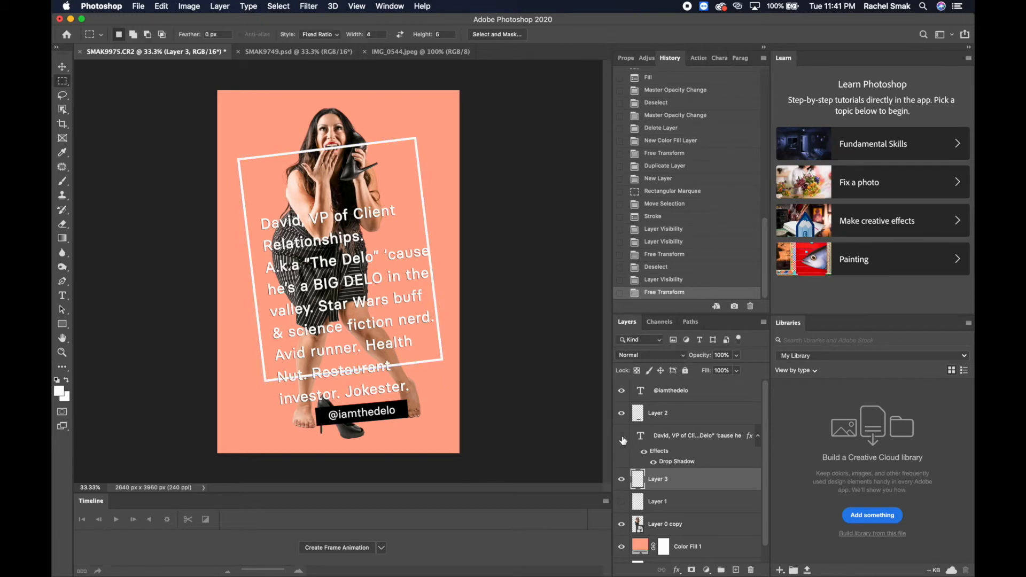
Step: Hide the bio text, black bar and handle text layers
click(622, 436)
click(622, 414)
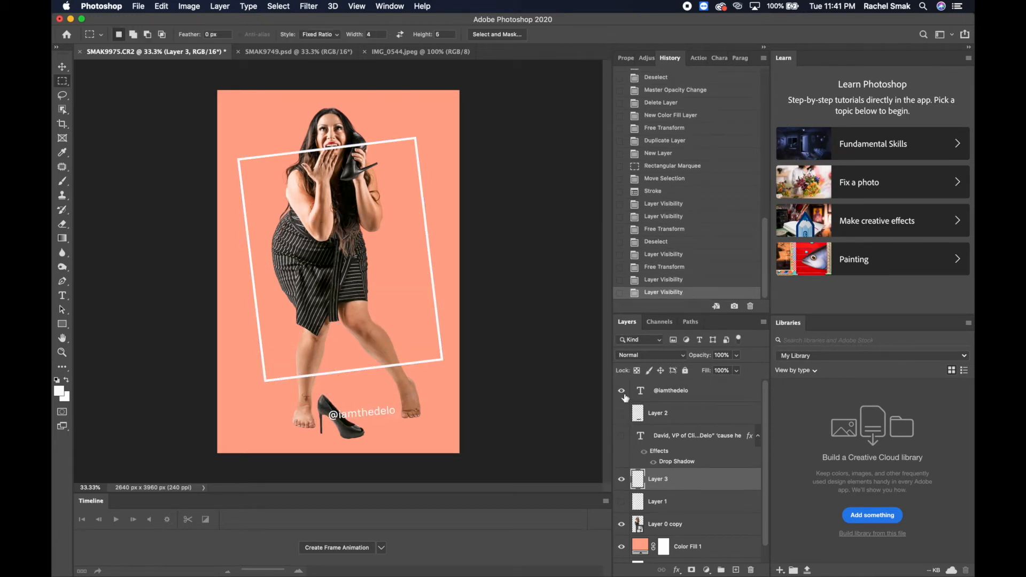
click(622, 391)
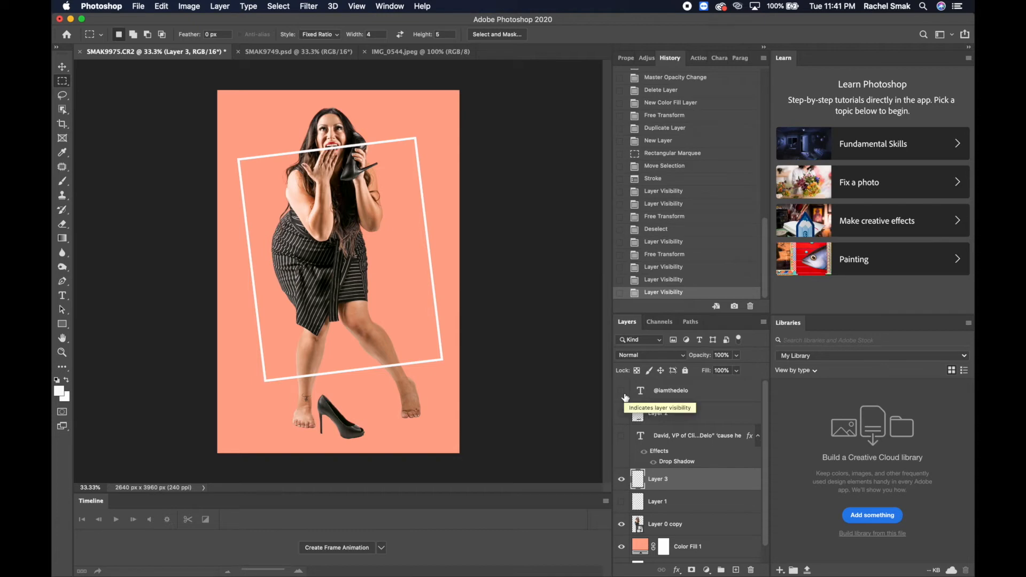
Step: Erase the start of the Layer 3 frame's upper edge over the woman's hair using a 17 px hard Eraser
key(super+1)
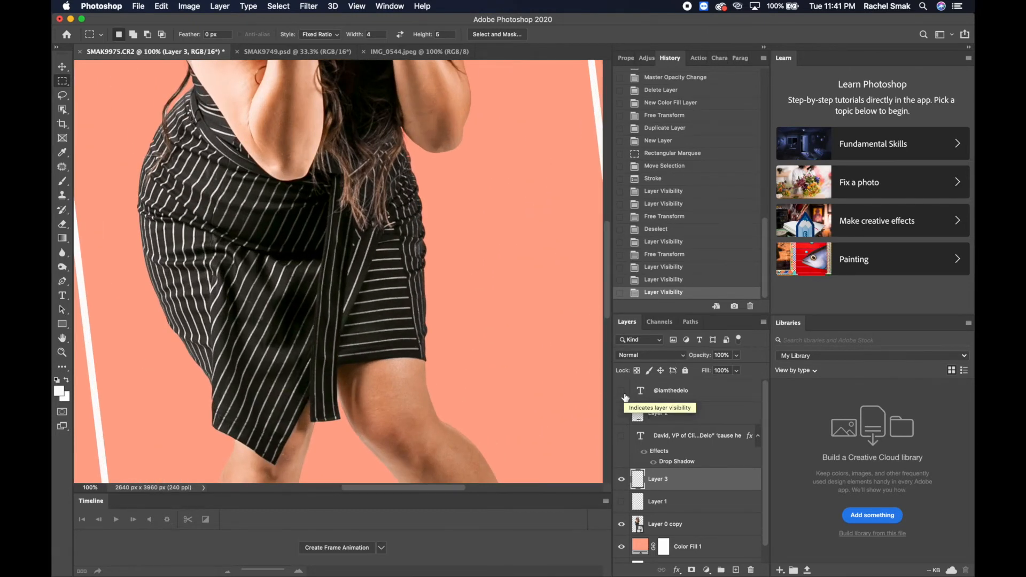
scroll(476, 174, up, 5)
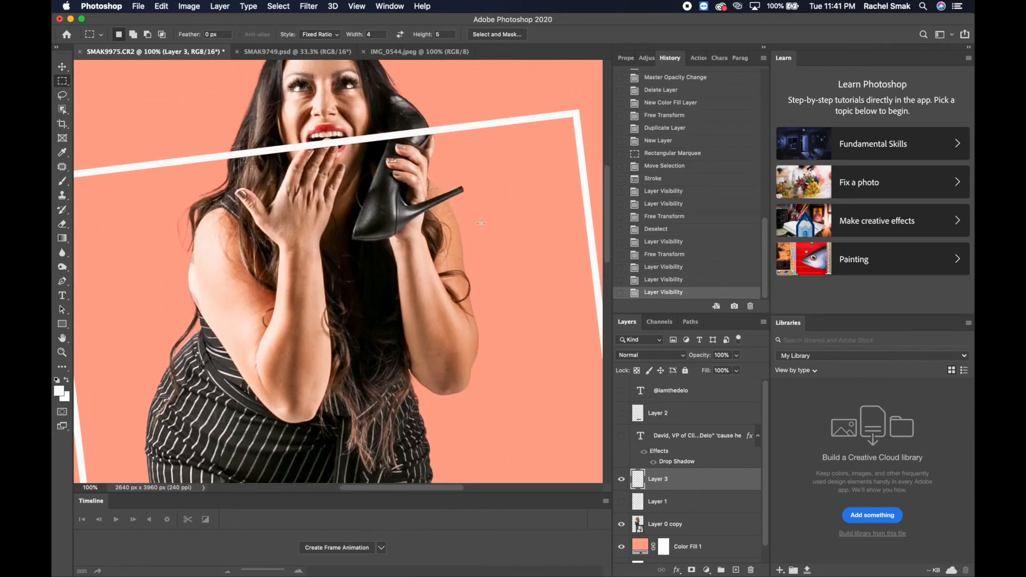
scroll(440, 159, up, 3)
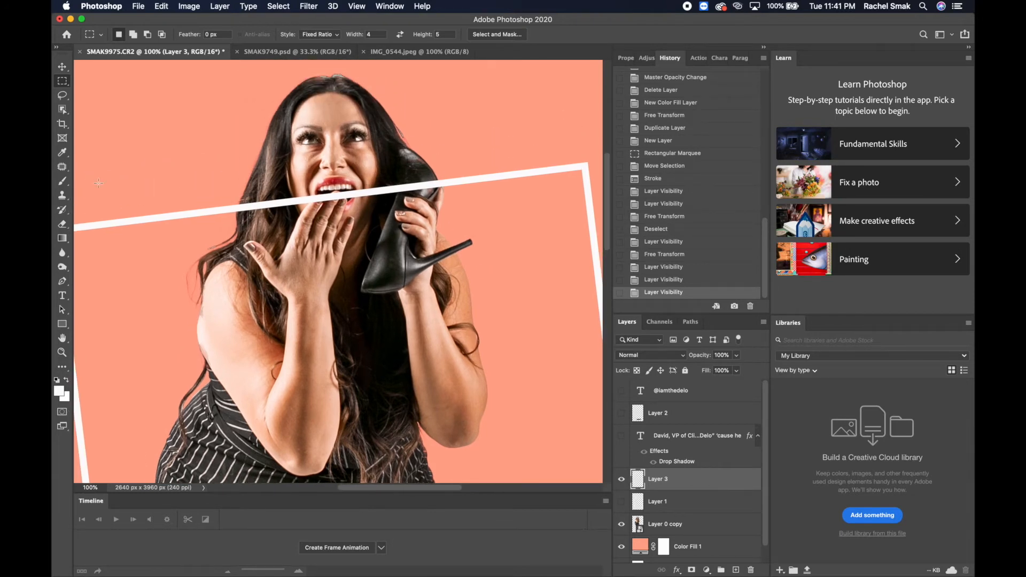
click(62, 226)
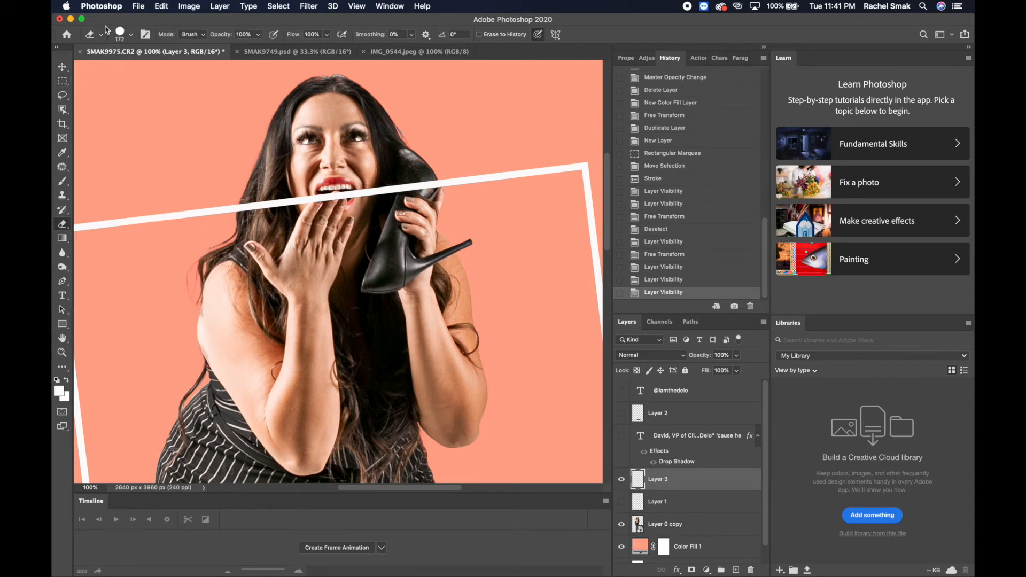
click(129, 35)
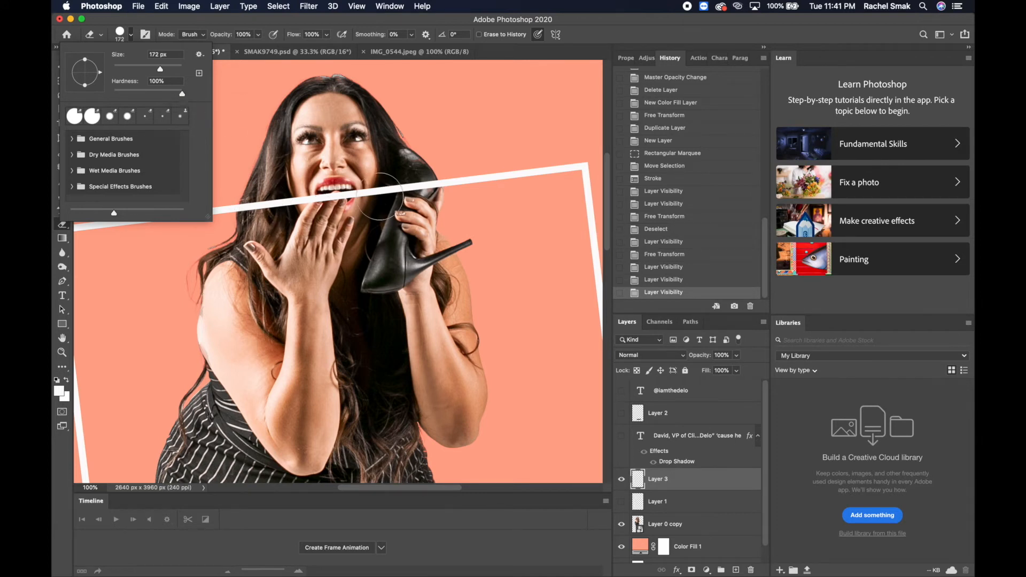
click(119, 67)
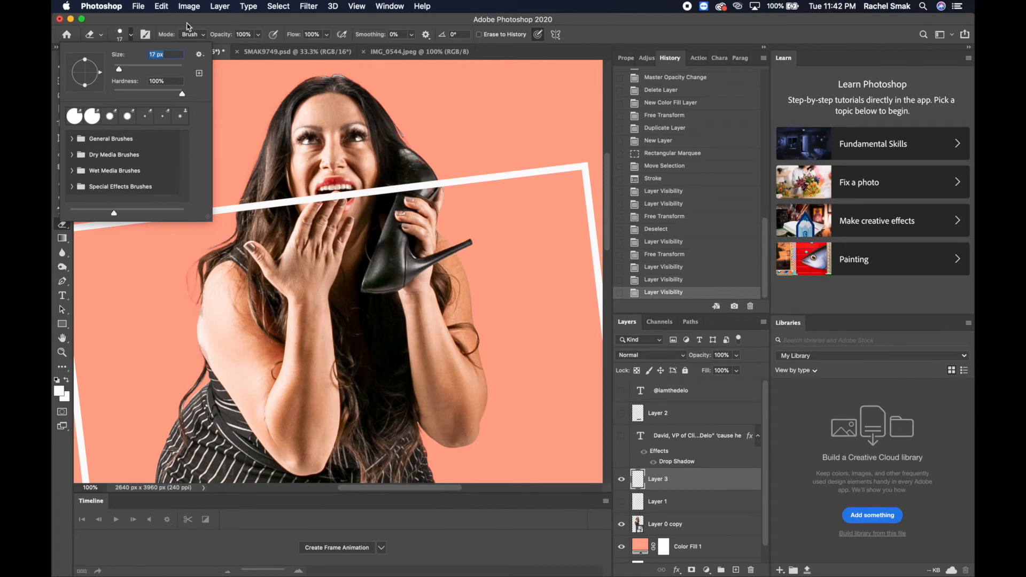
key(Return)
scroll(250, 210, up, 2)
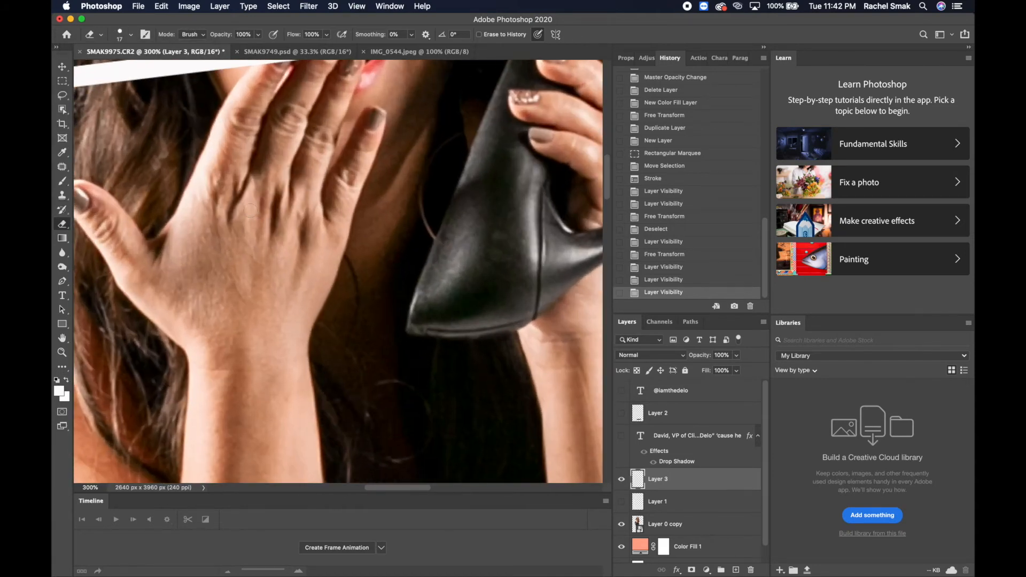
scroll(251, 210, up, 3)
scroll(250, 210, left, 3)
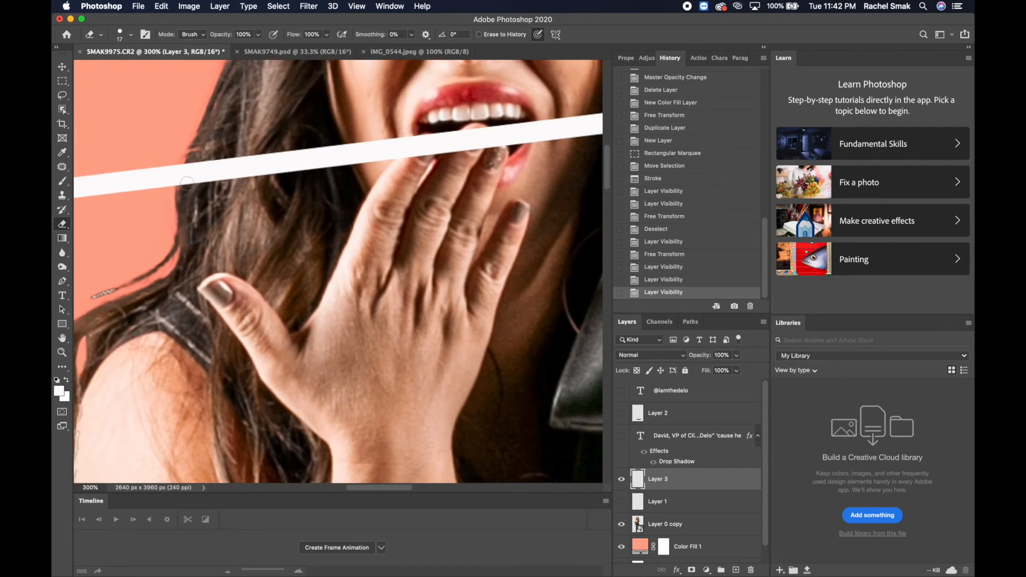
mouse_move(184, 183)
mouse_down()
mouse_move(210, 158)
mouse_move(194, 185)
mouse_move(208, 171)
mouse_move(202, 190)
mouse_move(211, 187)
mouse_move(232, 168)
mouse_move(261, 164)
mouse_move(268, 146)
mouse_move(258, 190)
mouse_up()
Step: Erase the Layer 3 frame's upper edge where it crosses the woman's hair, mouth and hand, using a 166 px hard Eraser
click(129, 34)
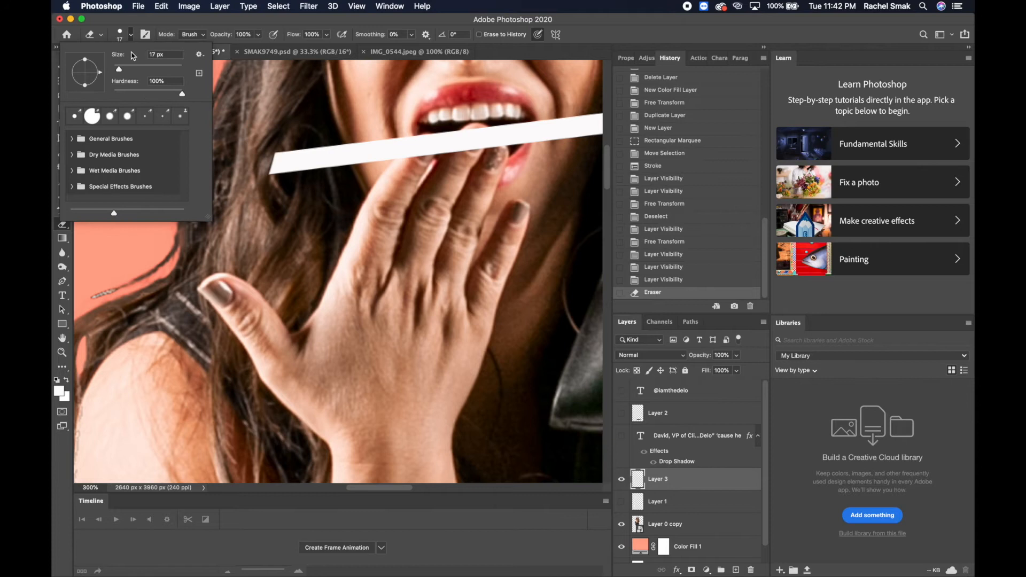
click(161, 66)
key(Return)
click(307, 177)
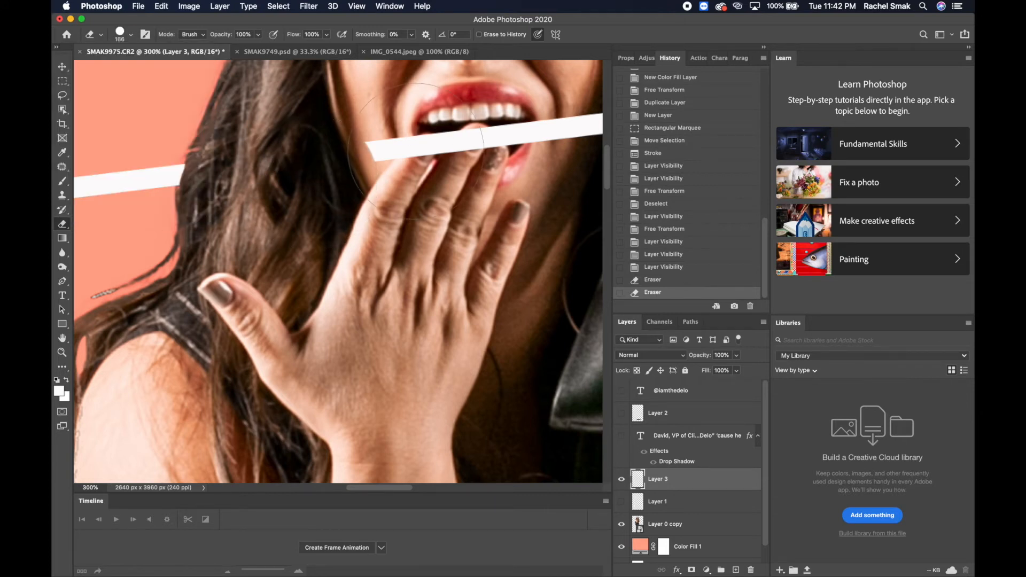
click(417, 151)
scroll(416, 151, right, 5)
scroll(417, 151, up, 3)
click(355, 230)
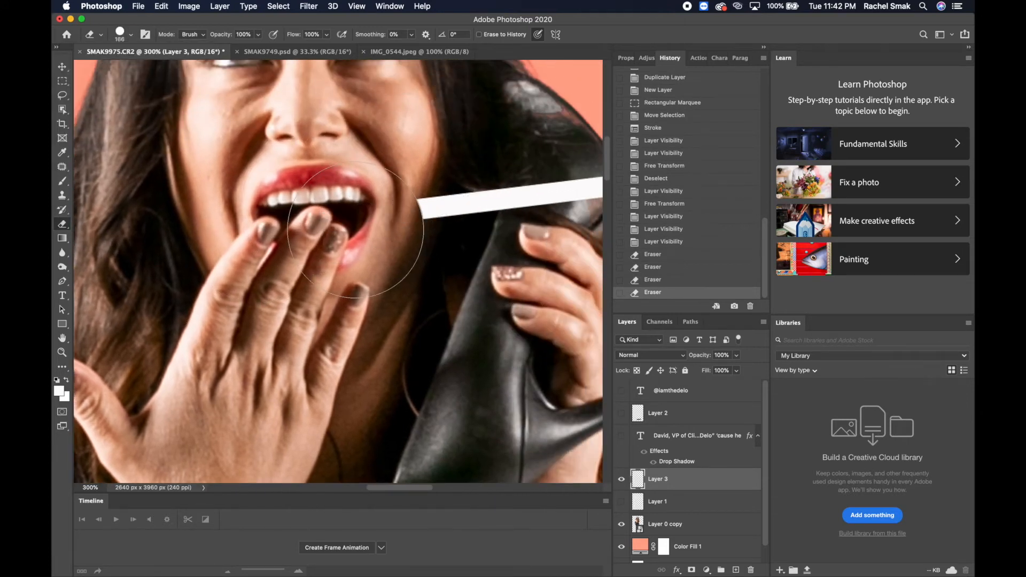
scroll(356, 230, right, 6)
click(333, 211)
click(251, 206)
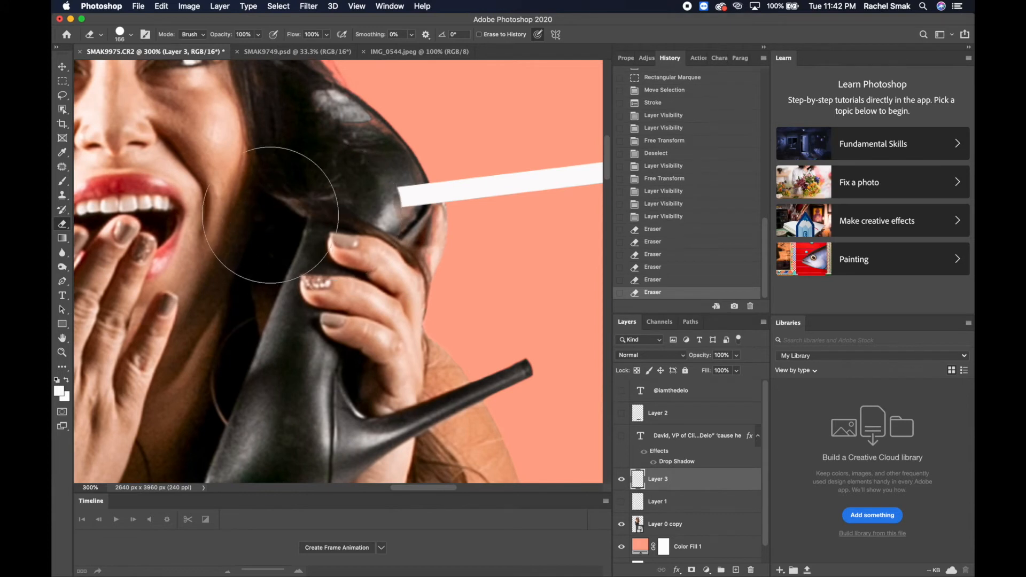
Step: Trim the frame's upper edge along the toe of the shoe at her ear with a 25 px hard Eraser, undoing one bad stroke
click(119, 35)
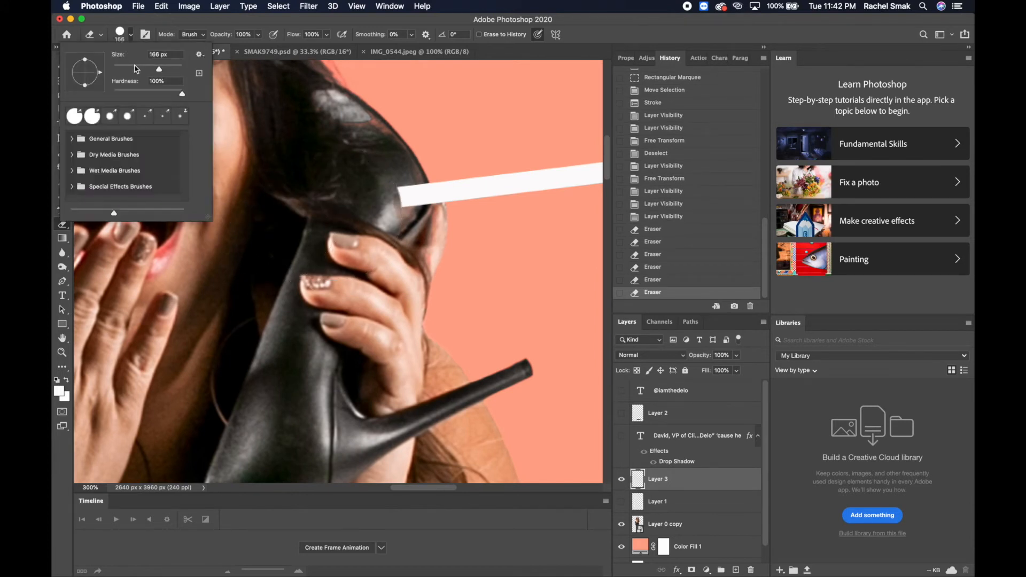
drag(138, 67, 123, 67)
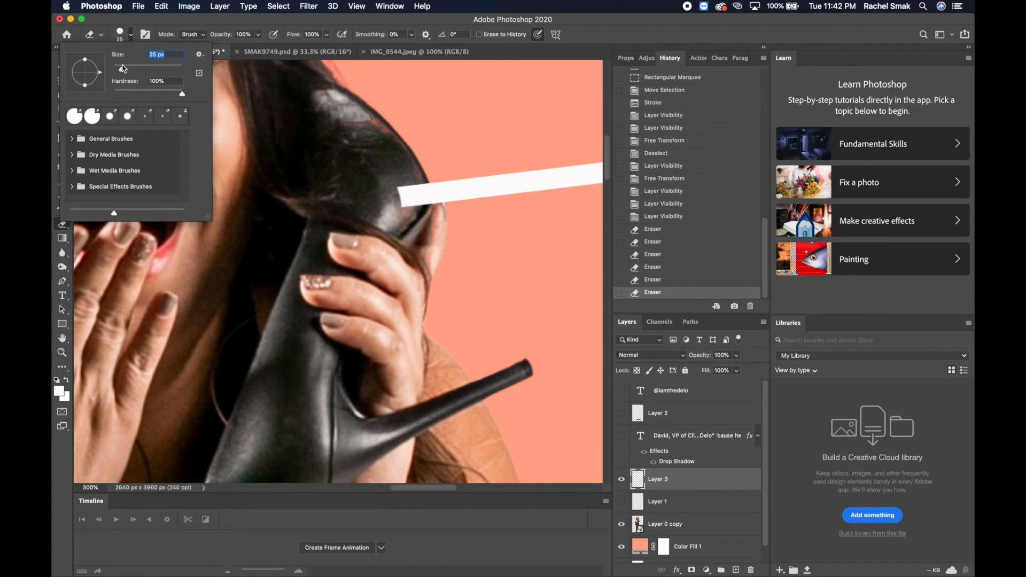
click(420, 210)
mouse_move(420, 210)
mouse_down()
mouse_move(411, 184)
mouse_move(408, 213)
mouse_move(399, 182)
mouse_up()
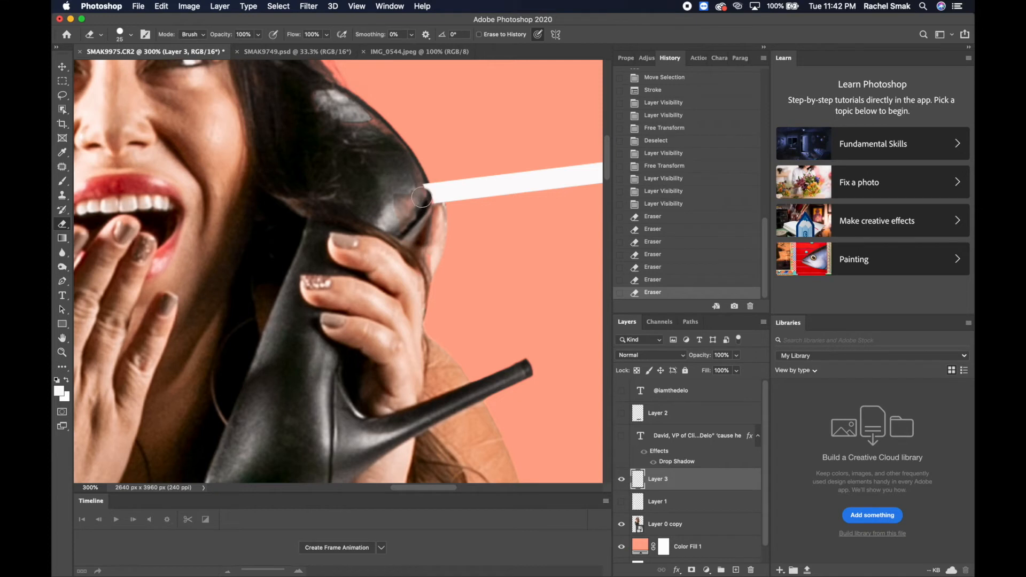
drag(420, 188, 419, 192)
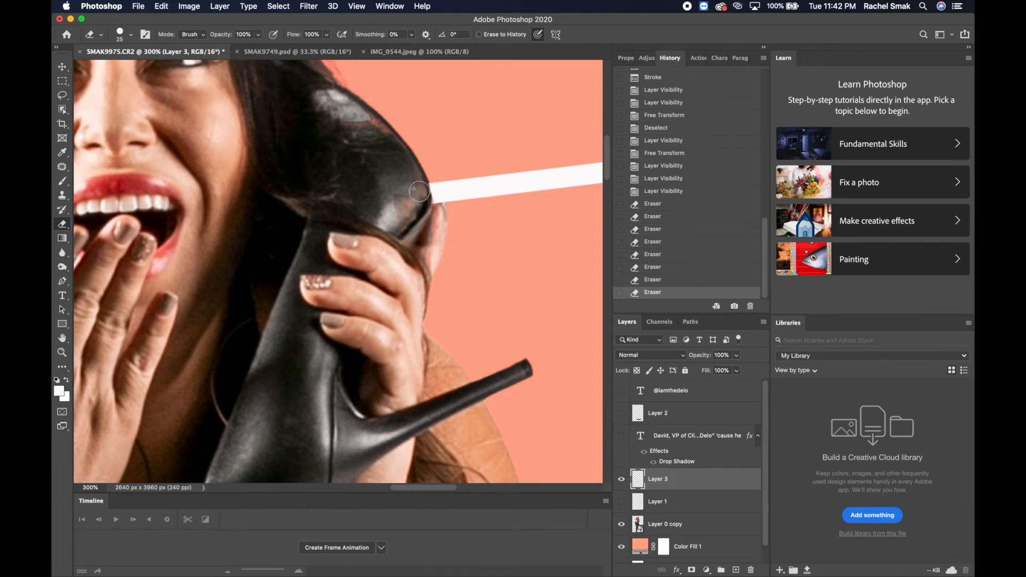
key(super+z)
scroll(419, 190, up, 3)
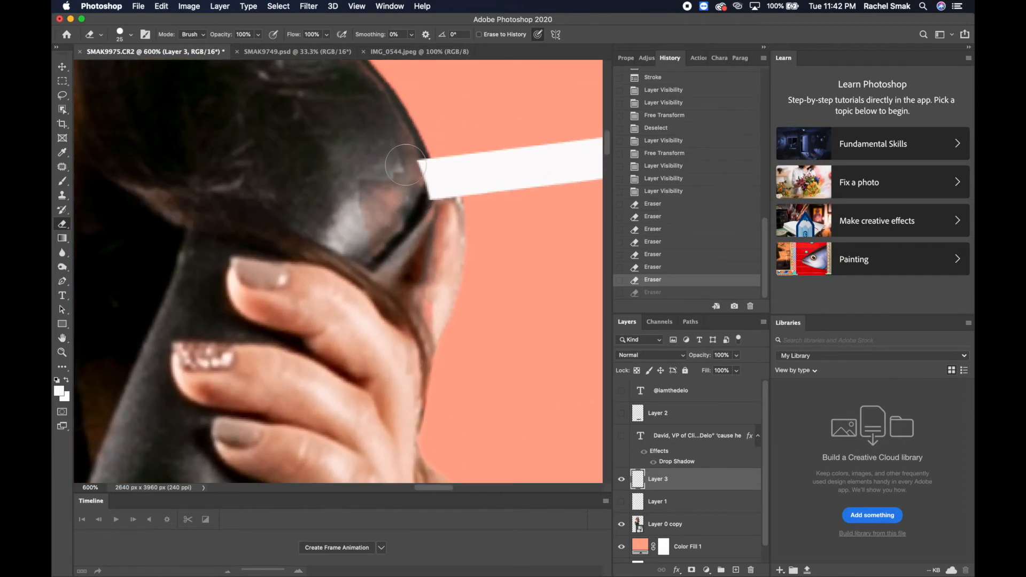
mouse_move(425, 176)
mouse_down()
mouse_move(413, 174)
mouse_move(423, 182)
mouse_move(415, 198)
mouse_up()
key(super+minus)
key(super+minus)
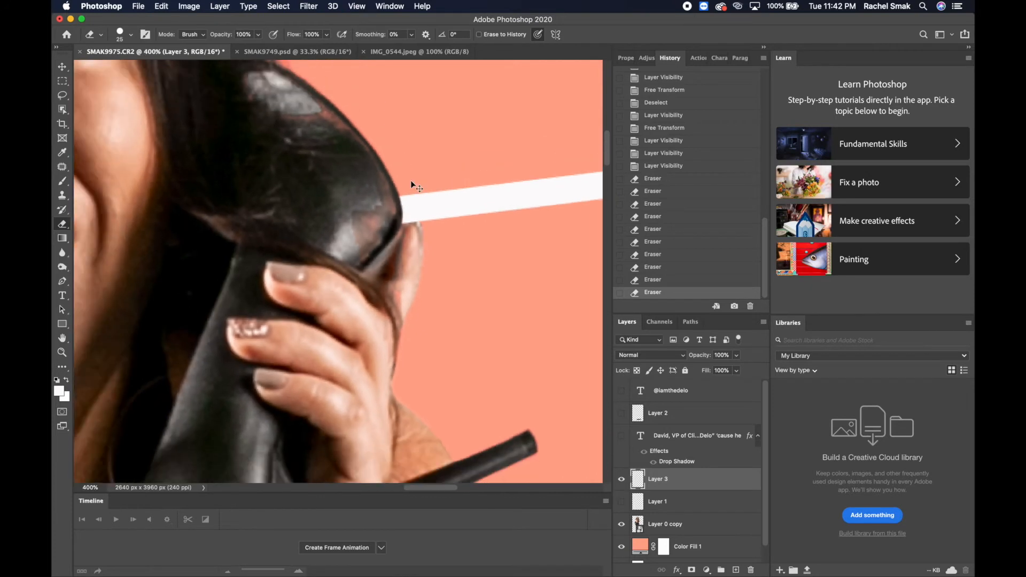
Step: Lower the opacity of Layer 3 to 49% to see the fingertip beneath the frame beside the shoe
key(super+plus)
key(super+plus)
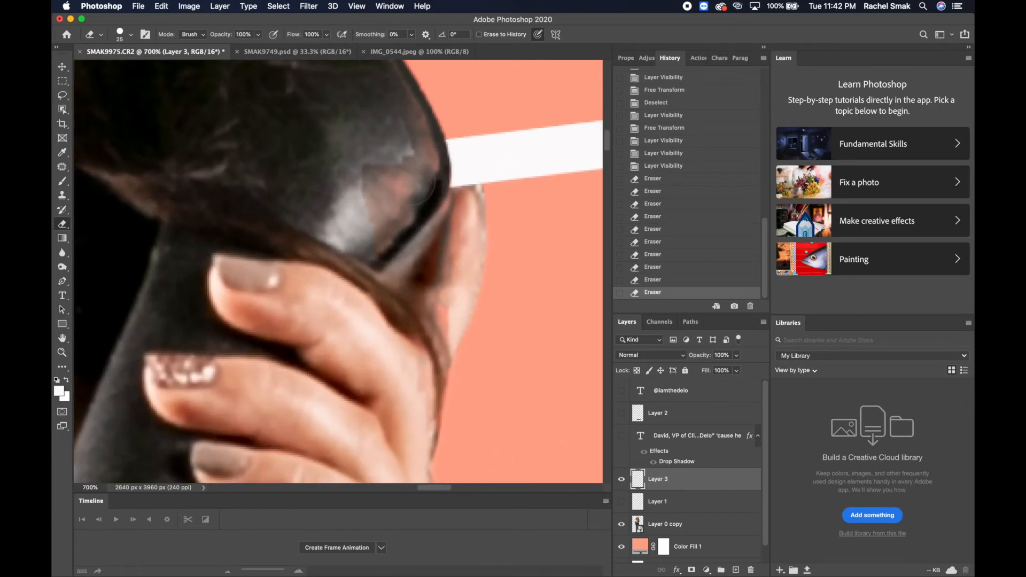
key(super+plus)
key(super+plus)
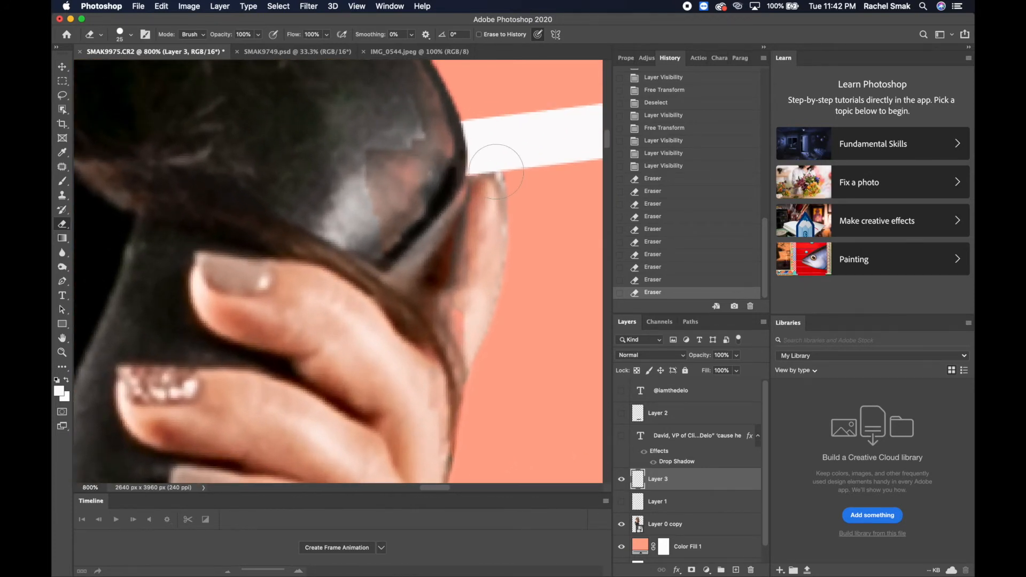
click(738, 356)
drag(741, 369, 712, 370)
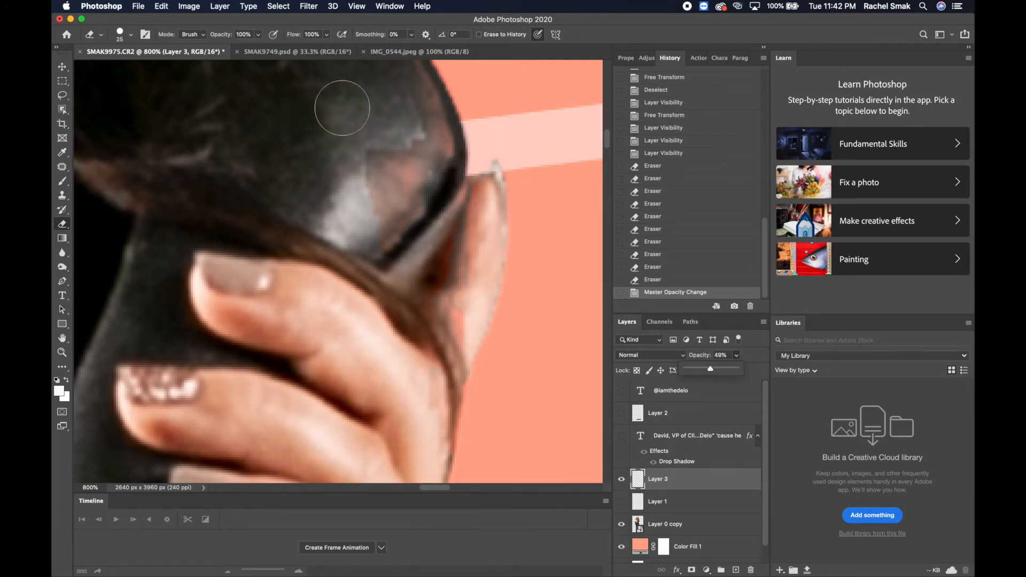
Step: Touch up the frame's edge around the fingertip beside the shoe with a 3 px hard Eraser
click(118, 34)
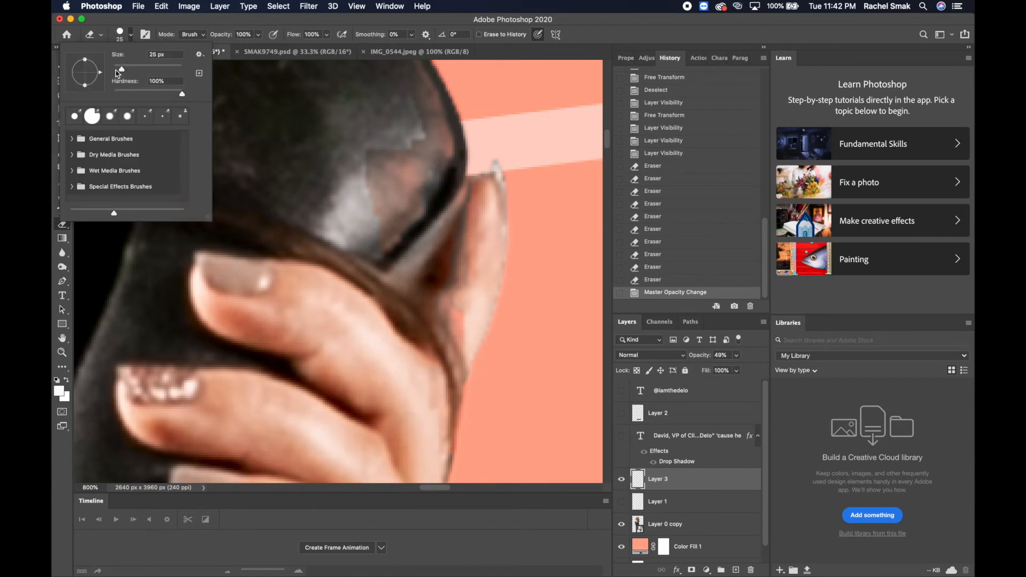
drag(116, 71, 115, 69)
drag(114, 70, 113, 70)
drag(115, 73, 116, 74)
key(Return)
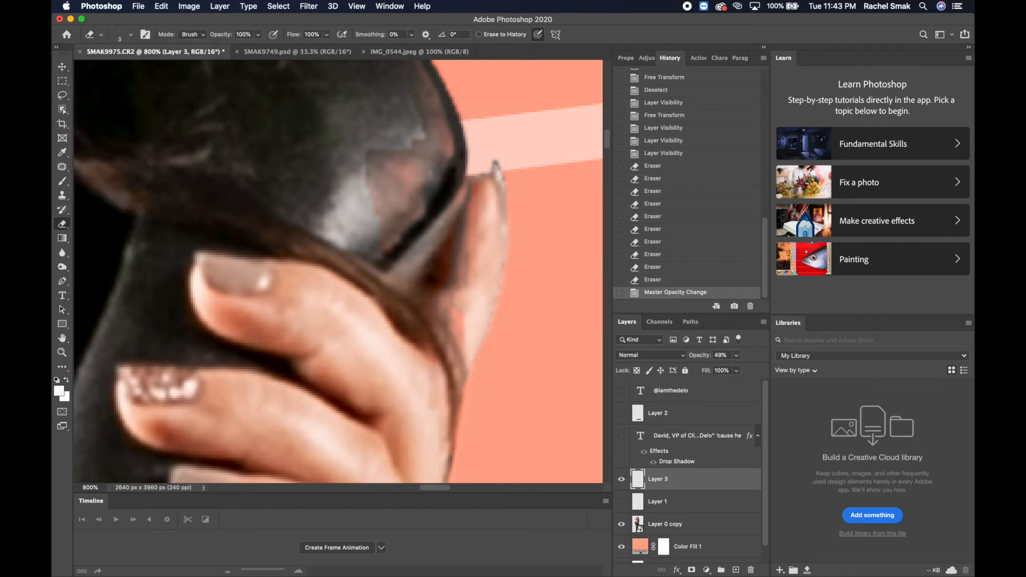
click(464, 299)
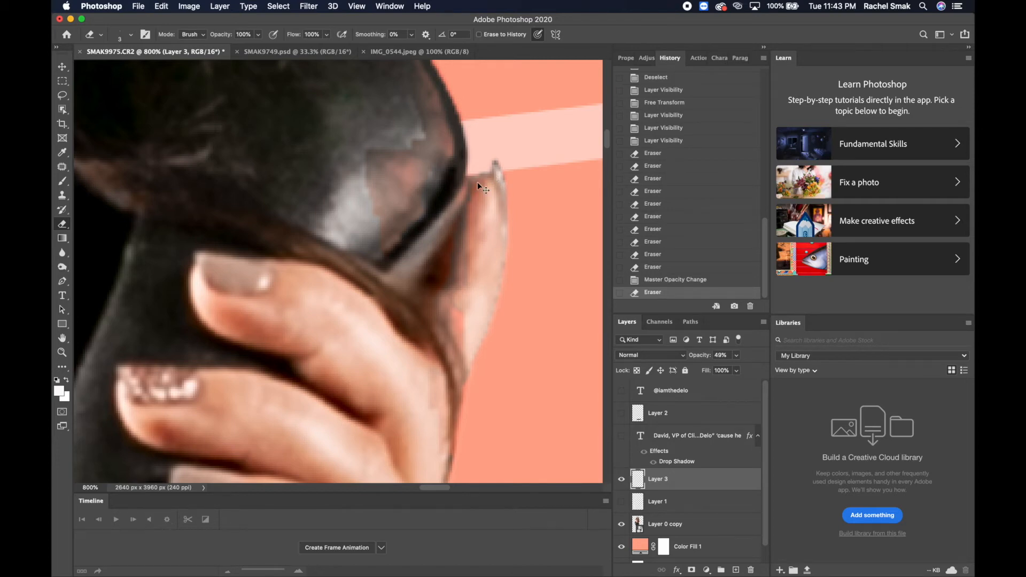
Step: Begin erasing the frame's lower edge over the inner side of the leg without the tattoo, using a 31 px hard Eraser
key(super+minus)
key(super+minus)
key(super+minus)
key(super+minus)
key(super+minus)
key(super+minus)
key(super+minus)
key(super+minus)
key(super+minus)
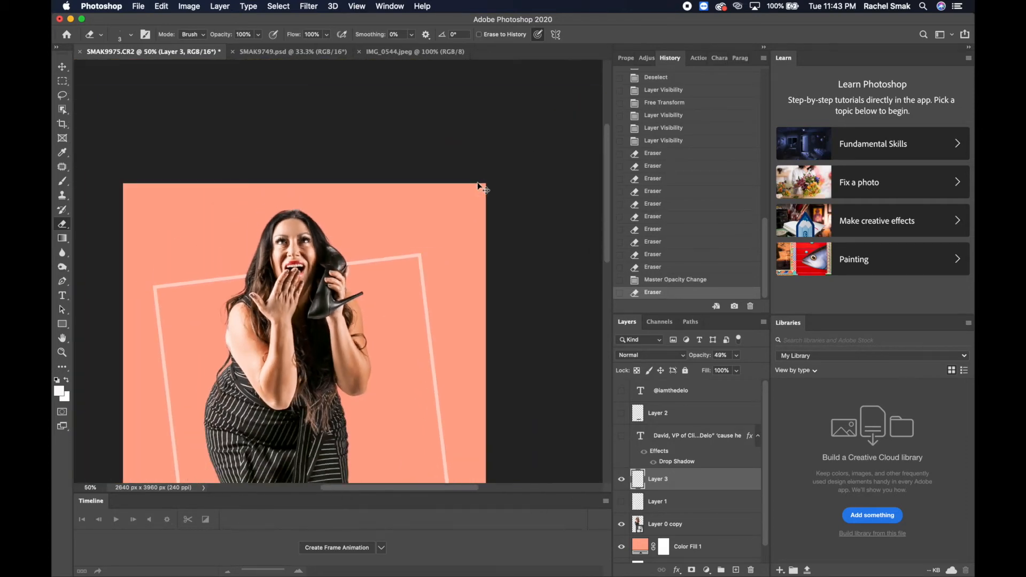
scroll(318, 391, down, 10)
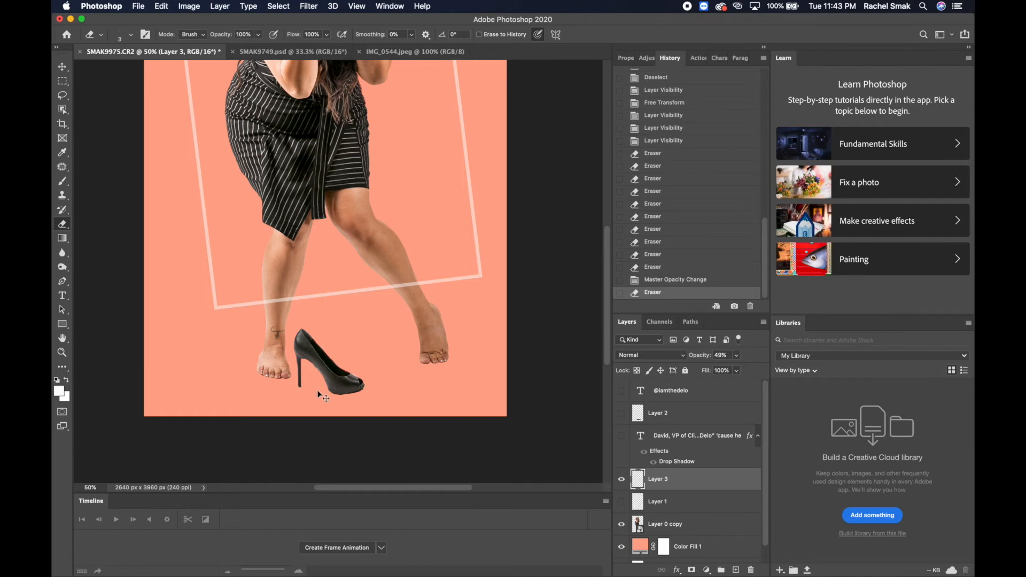
key(super+plus)
key(super+plus)
key(super+plus)
key(super+plus)
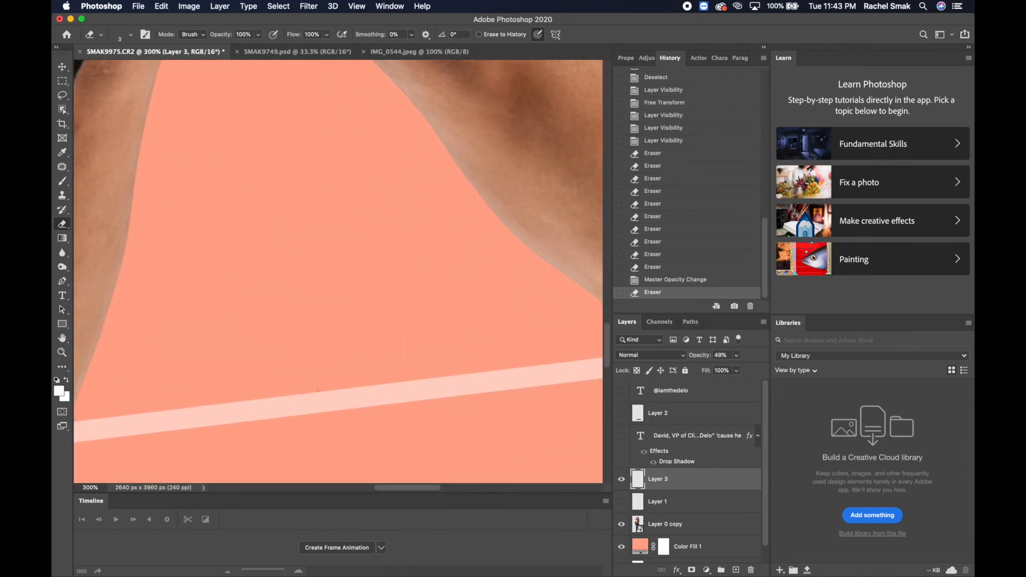
scroll(318, 390, down, 15)
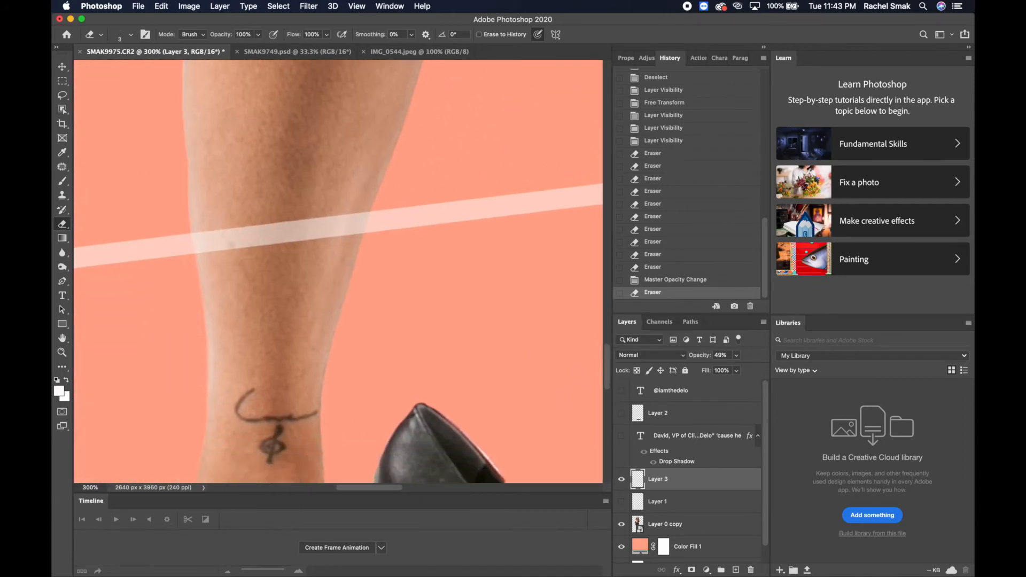
scroll(317, 391, right, 10)
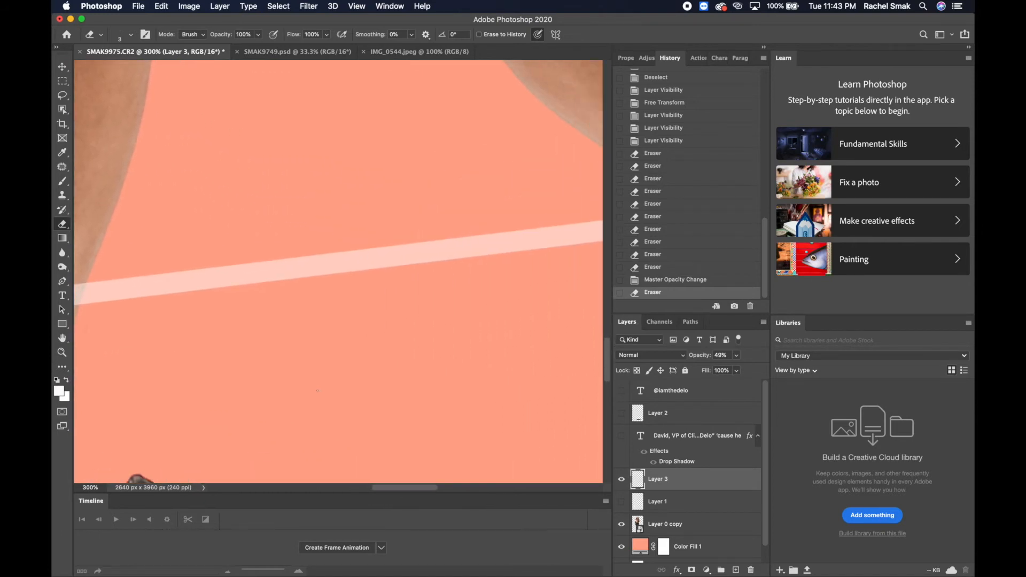
scroll(317, 390, right, 8)
scroll(317, 391, up, 4)
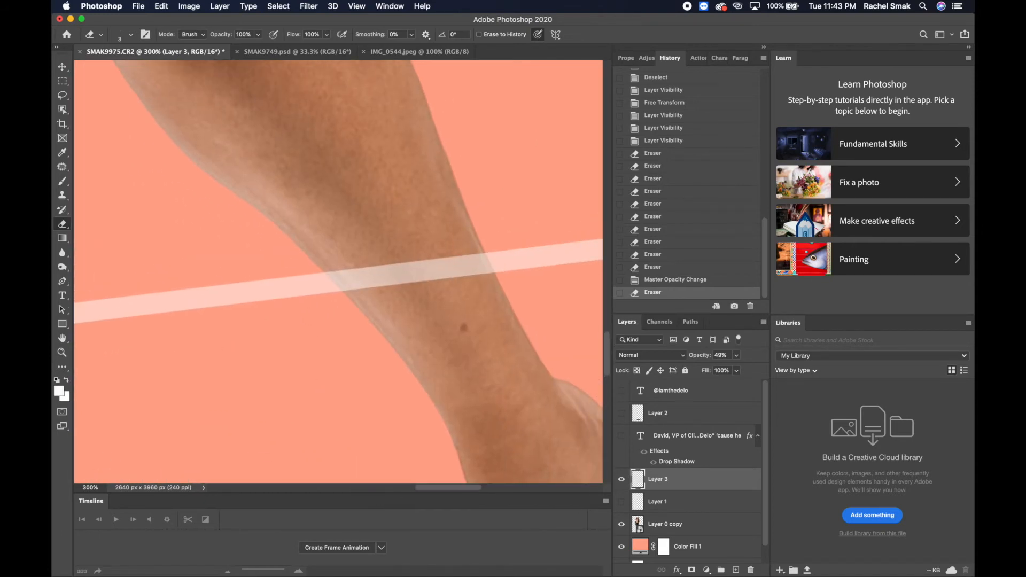
click(127, 35)
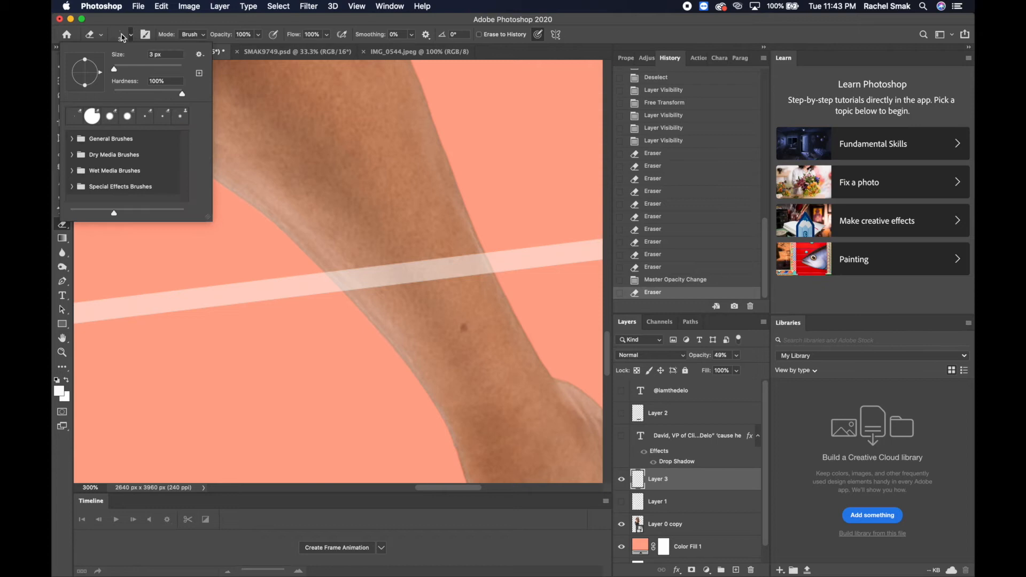
click(124, 69)
drag(365, 280, 344, 273)
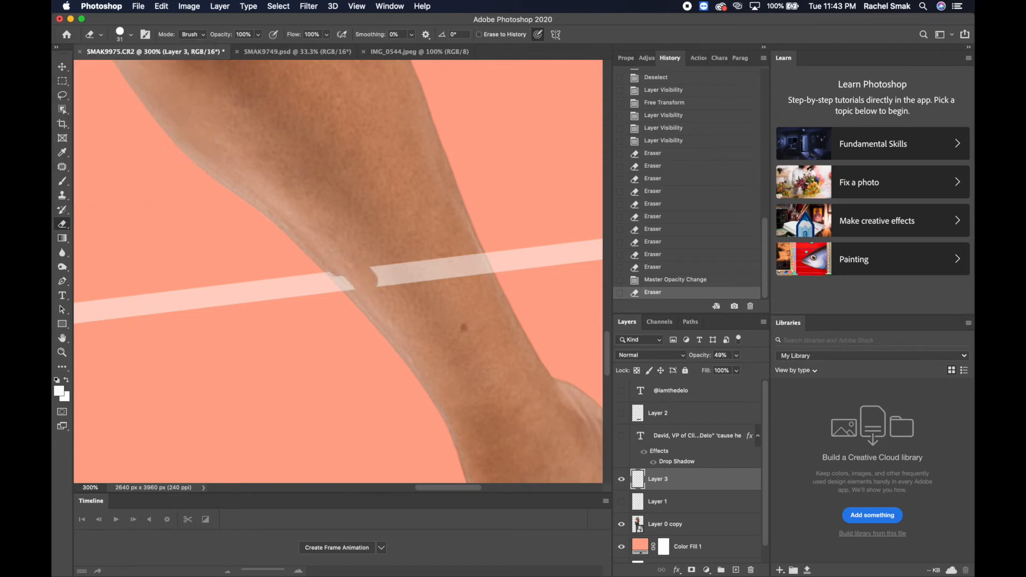
click(336, 264)
click(336, 262)
Step: Erase the leftover bit of the frame along the inner contour of that calf so the bar ends exactly at the skin
key(super+equal)
key(super+equal)
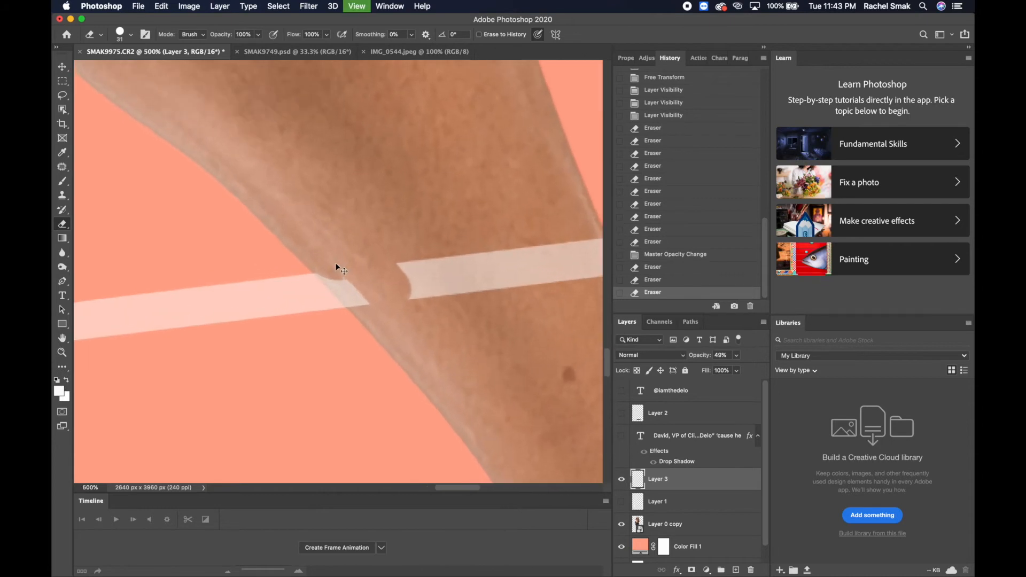
key(super+equal)
key(super+equal)
key(super+equal)
key(super+equal)
key(super+equal)
key(super+equal)
key(super+equal)
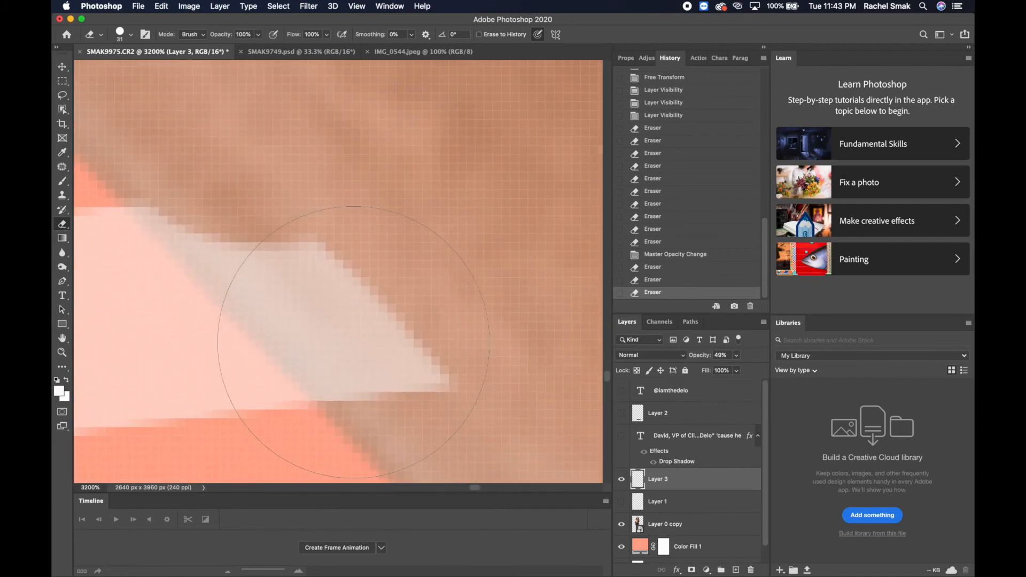
key(super+minus)
key(super+minus)
key(super+minus)
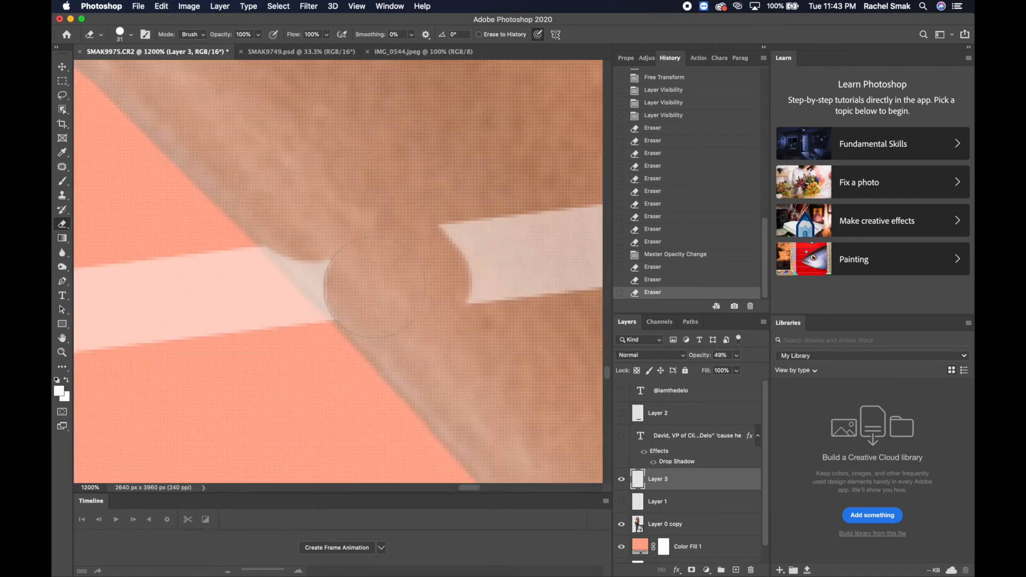
click(374, 287)
click(362, 289)
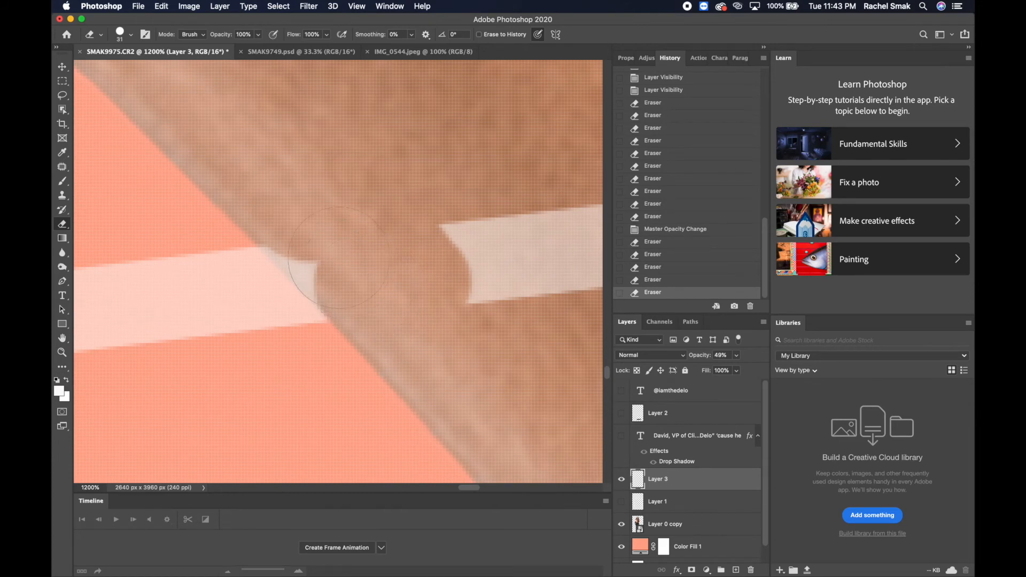
click(326, 268)
click(313, 230)
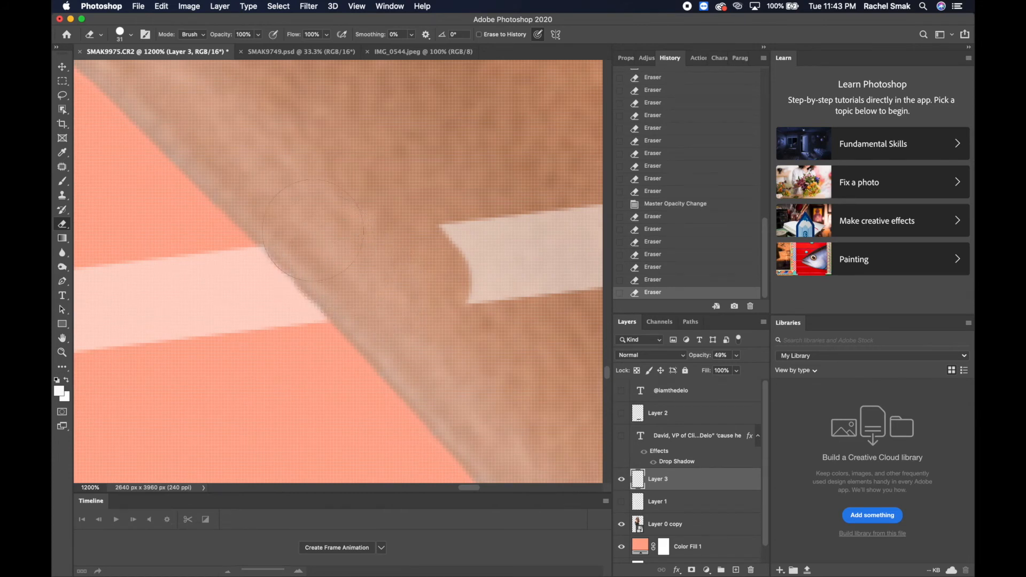
Step: Erase the rest of the frame's lower edge across that calf up to its outer contour
scroll(417, 288, right, 5)
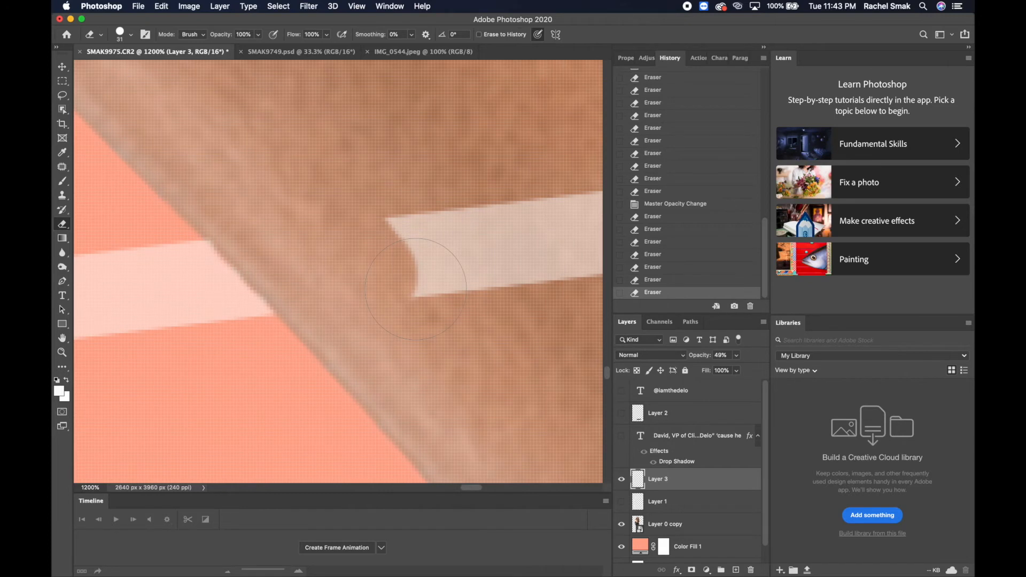
mouse_move(414, 294)
mouse_down()
mouse_move(423, 232)
mouse_move(519, 318)
mouse_move(493, 251)
mouse_move(418, 238)
mouse_move(461, 277)
mouse_up()
scroll(524, 324, right, 5)
scroll(526, 325, right, 3)
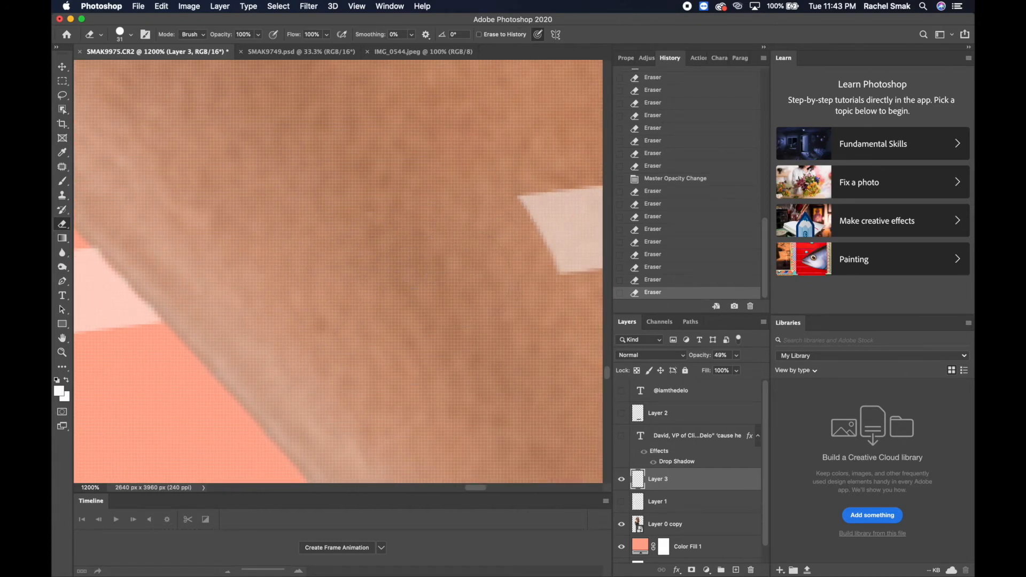
scroll(445, 210, right, 15)
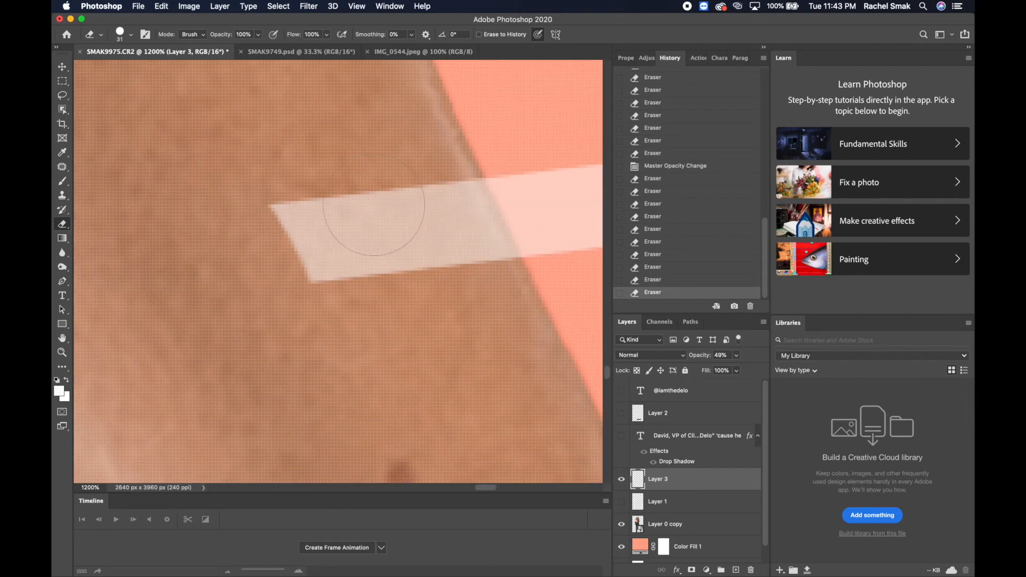
click(443, 219)
click(459, 240)
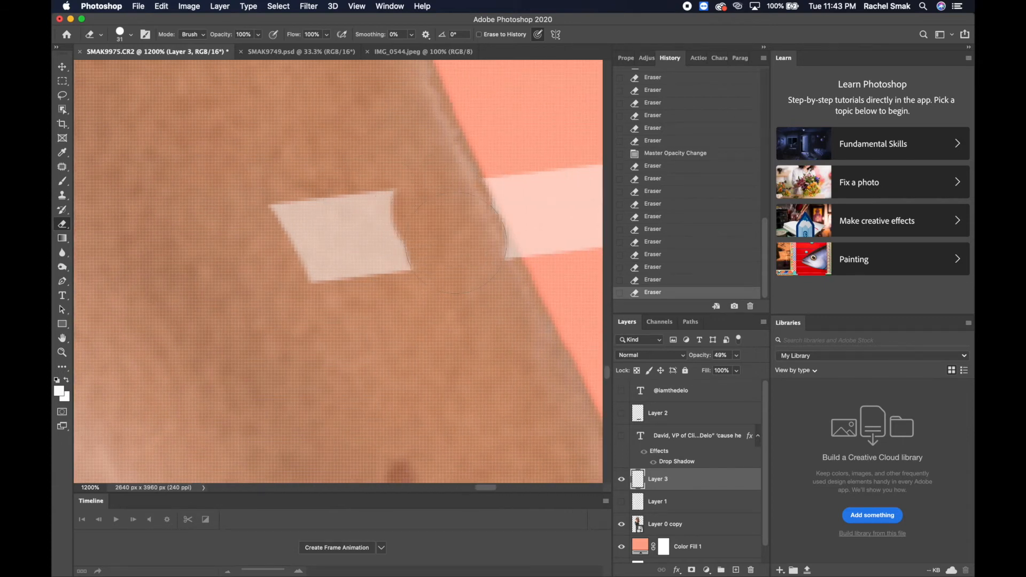
click(467, 255)
click(452, 239)
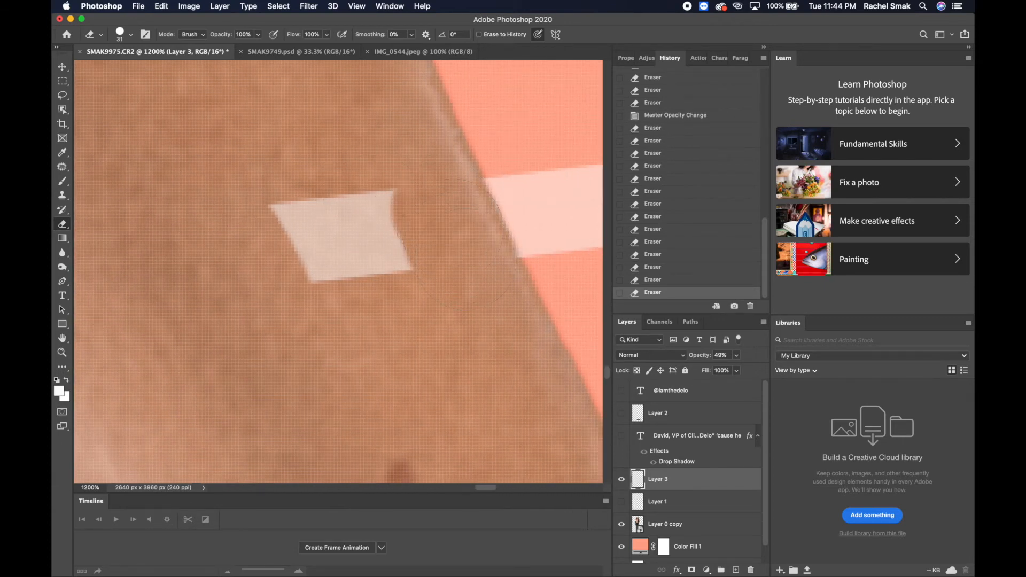
mouse_move(374, 235)
mouse_down()
mouse_move(324, 217)
mouse_move(300, 276)
mouse_move(419, 265)
mouse_up()
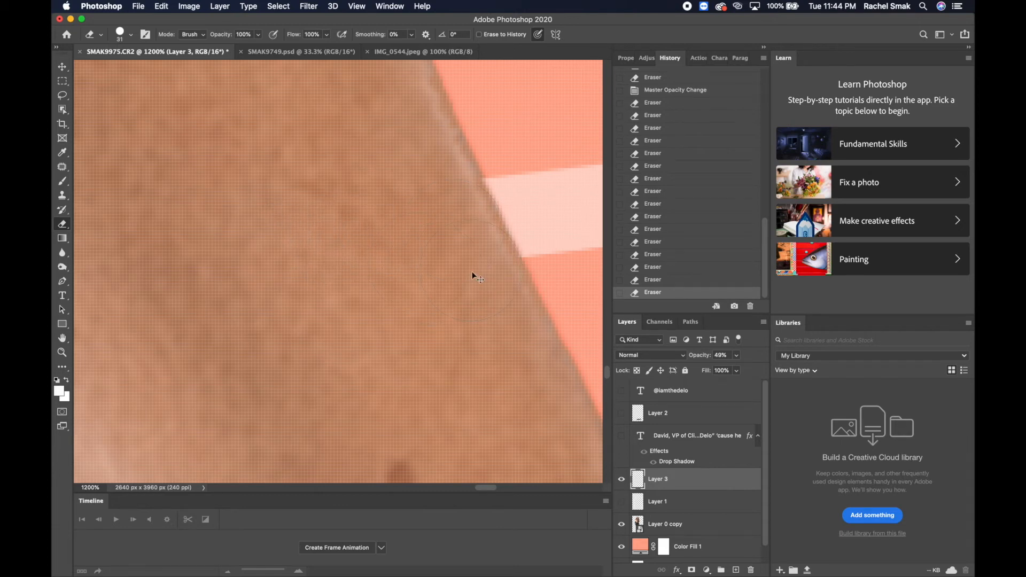
Step: Show the hidden bio text layer, the black bar on Layer 2 and the social handle text layer again
key(super+minus)
key(super+minus)
key(super+minus)
key(super+minus)
key(super+minus)
key(super+minus)
key(super+minus)
key(super+minus)
key(super+minus)
key(super+minus)
key(super+minus)
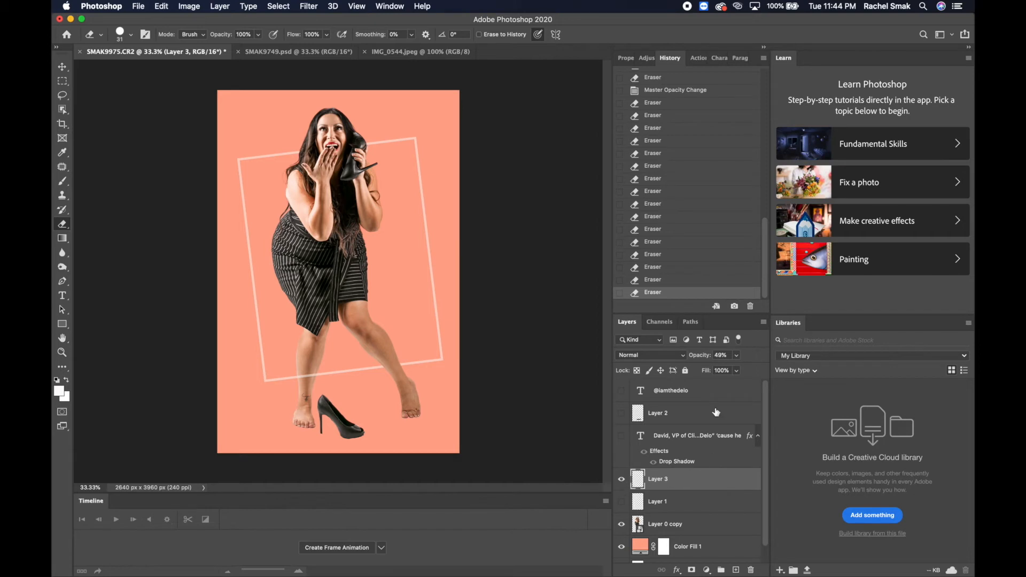
click(621, 436)
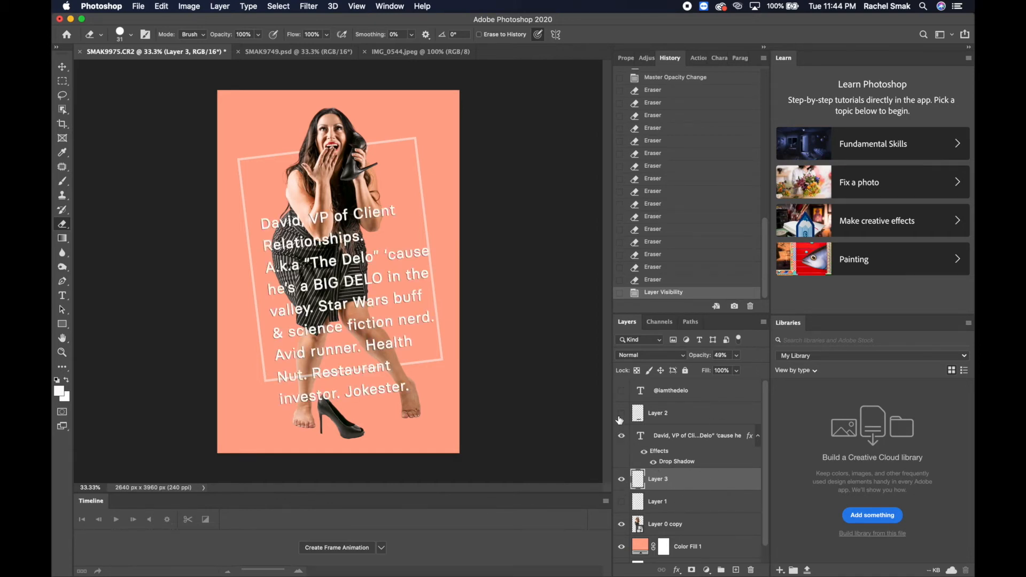
click(621, 413)
click(621, 392)
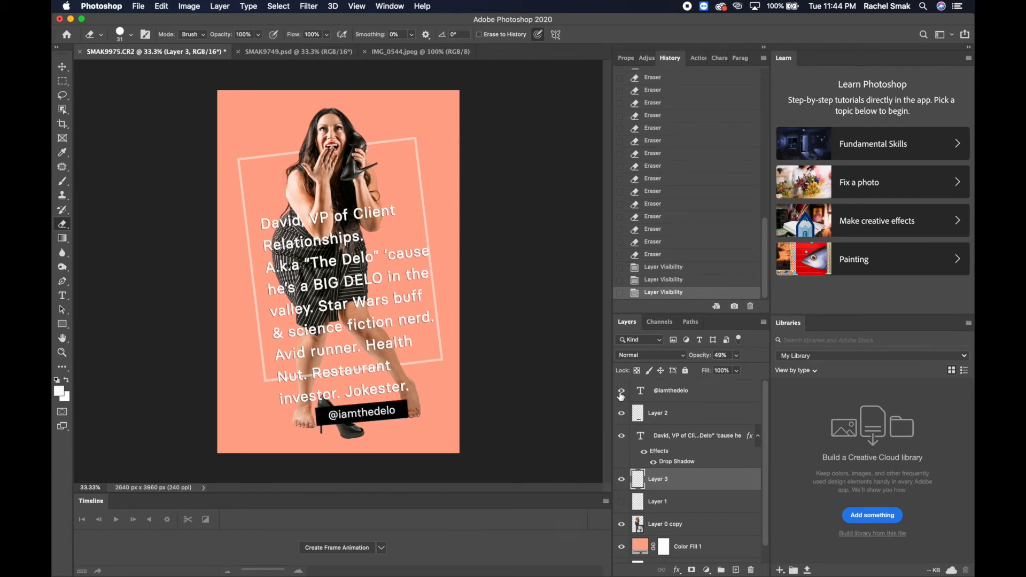
Step: Move the bio text block up inside the white frame and rotate it by -0.91° to match the frame's tilt
click(672, 443)
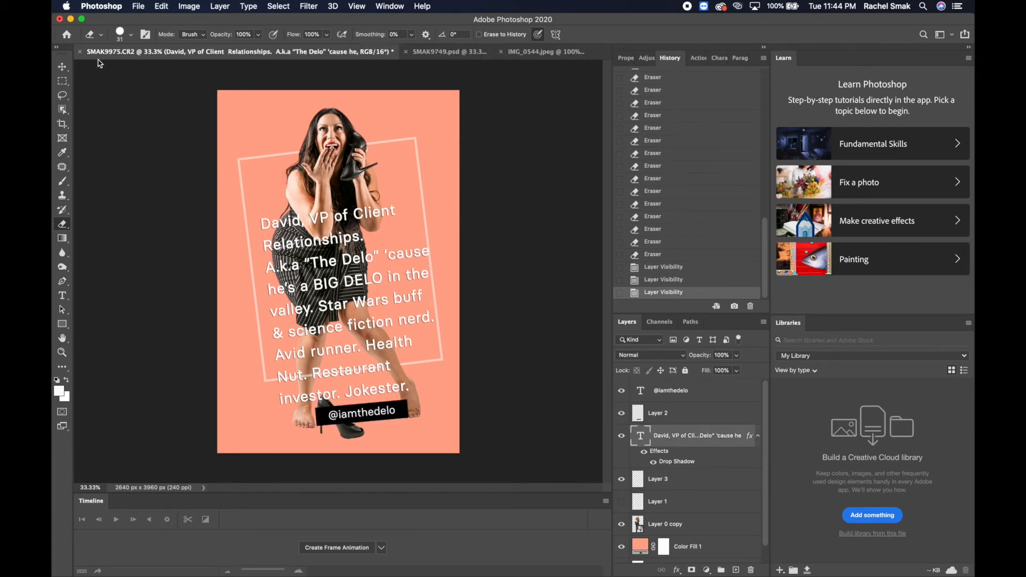
click(62, 67)
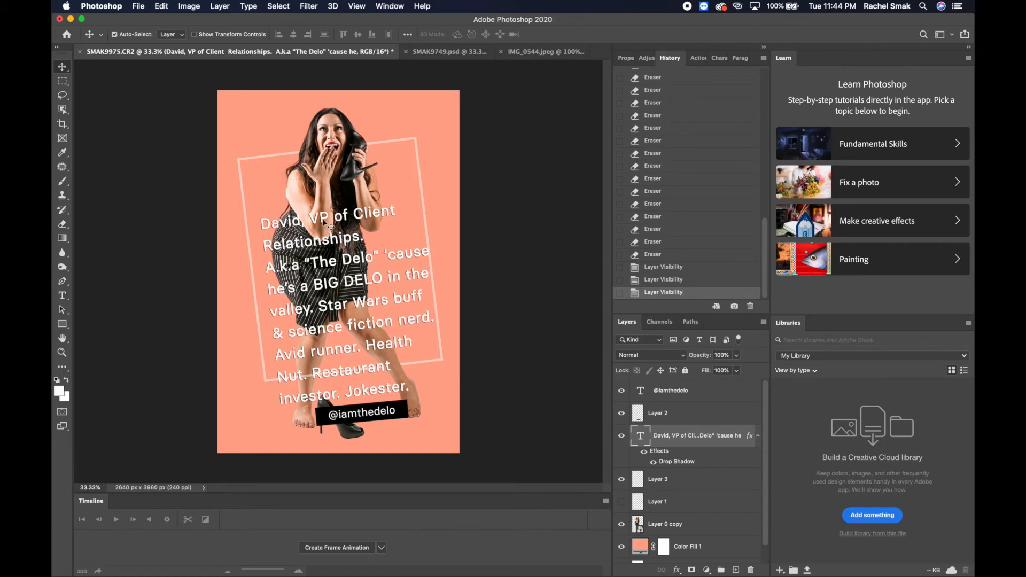
drag(331, 226, 312, 181)
click(161, 6)
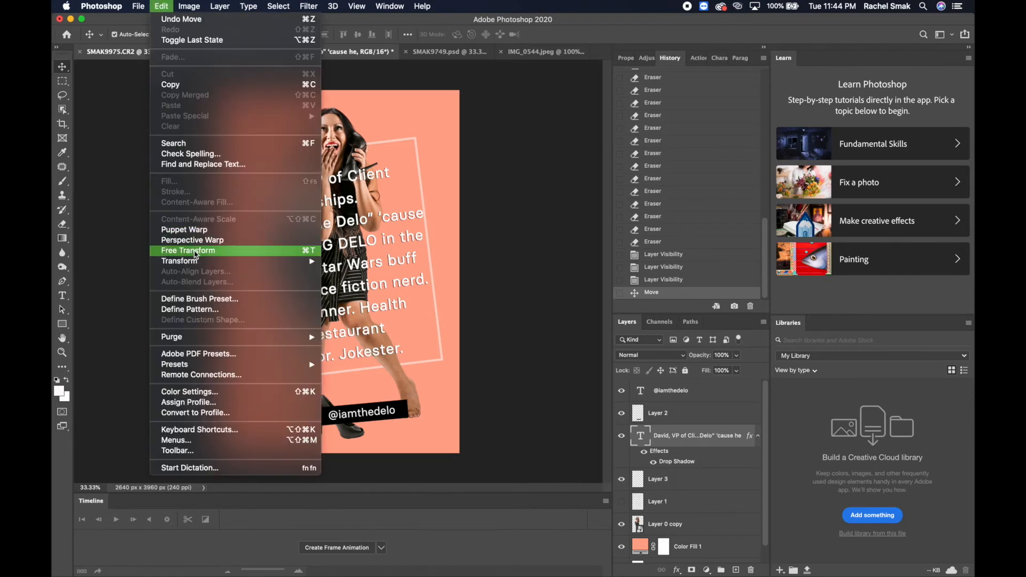
mouse_move(199, 262)
click(345, 288)
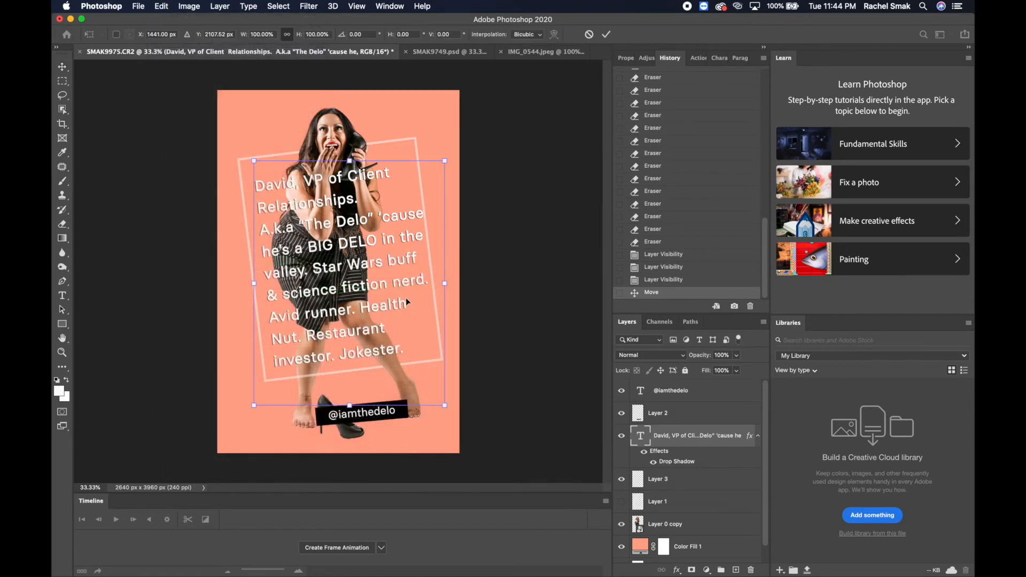
drag(468, 344, 470, 342)
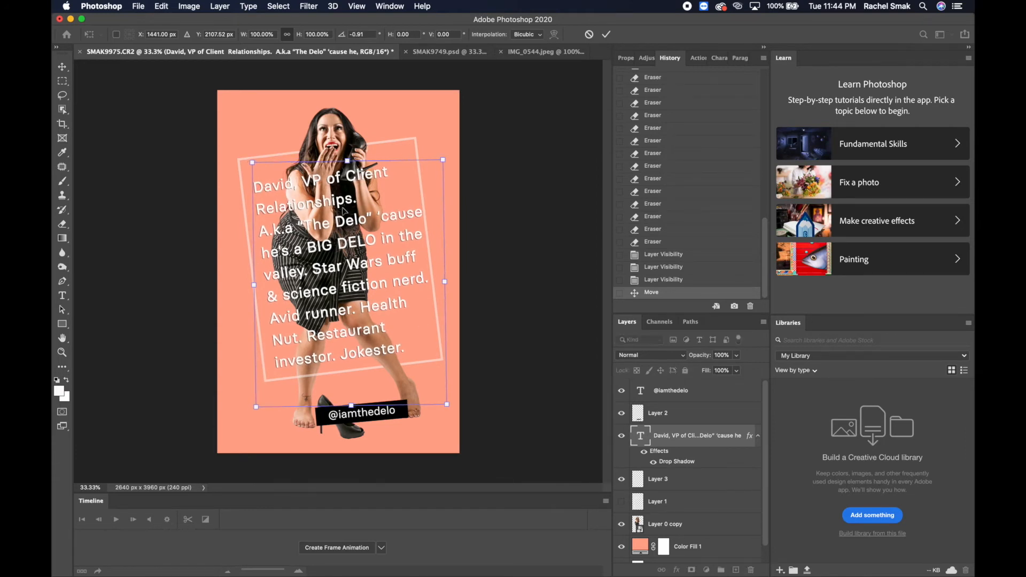
click(606, 35)
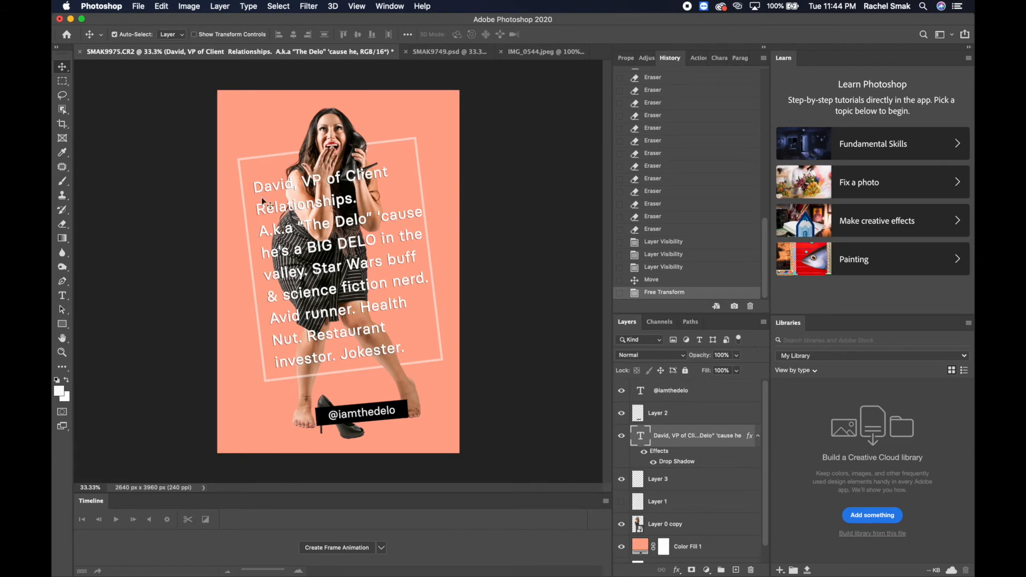
Step: Replace the whole bio text with the woman's first name followed by ", Director Of Social Media."
click(63, 296)
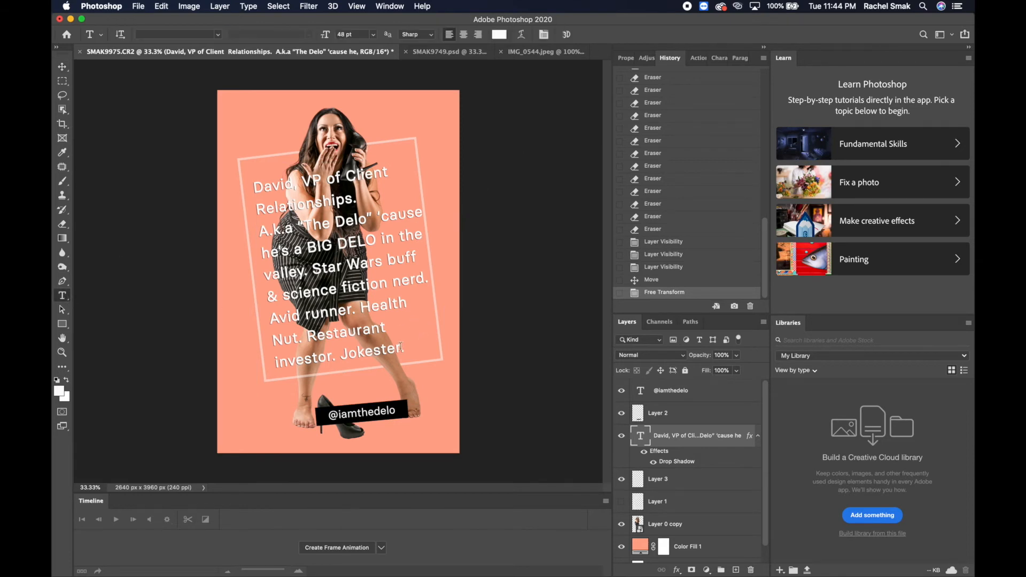
drag(404, 348, 255, 182)
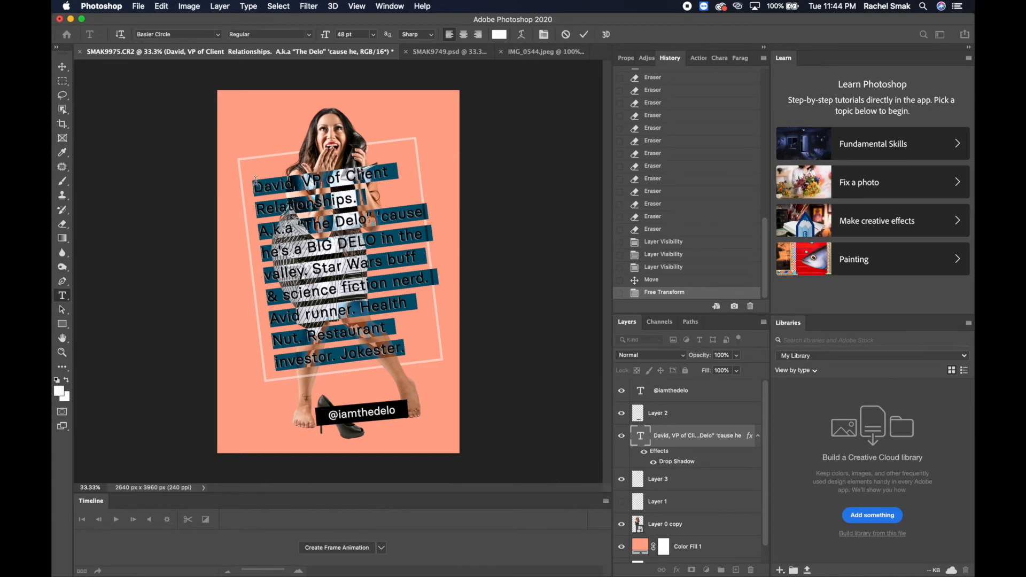
key(BackSpace)
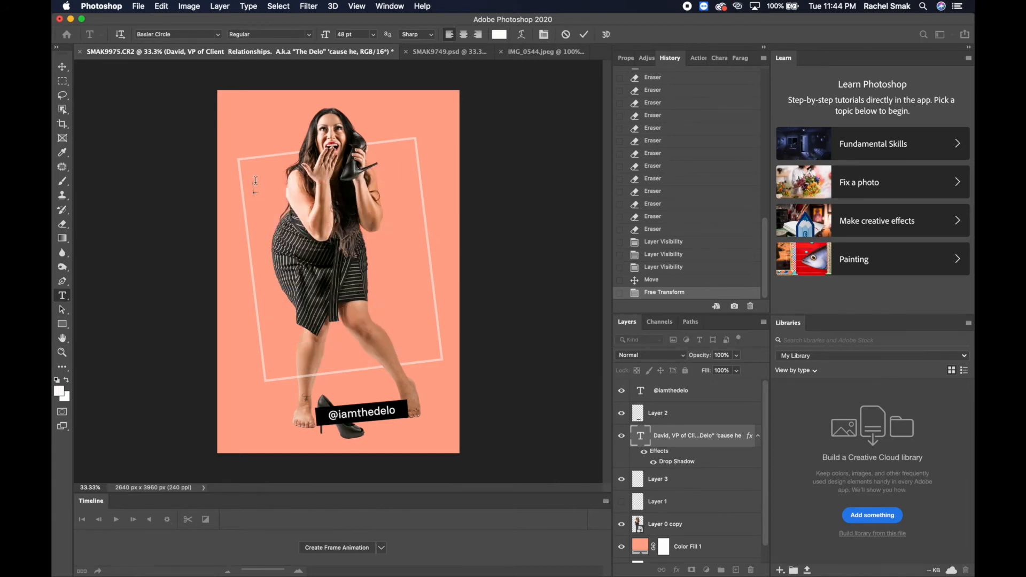
text(Melissa, Di)
text(rector)
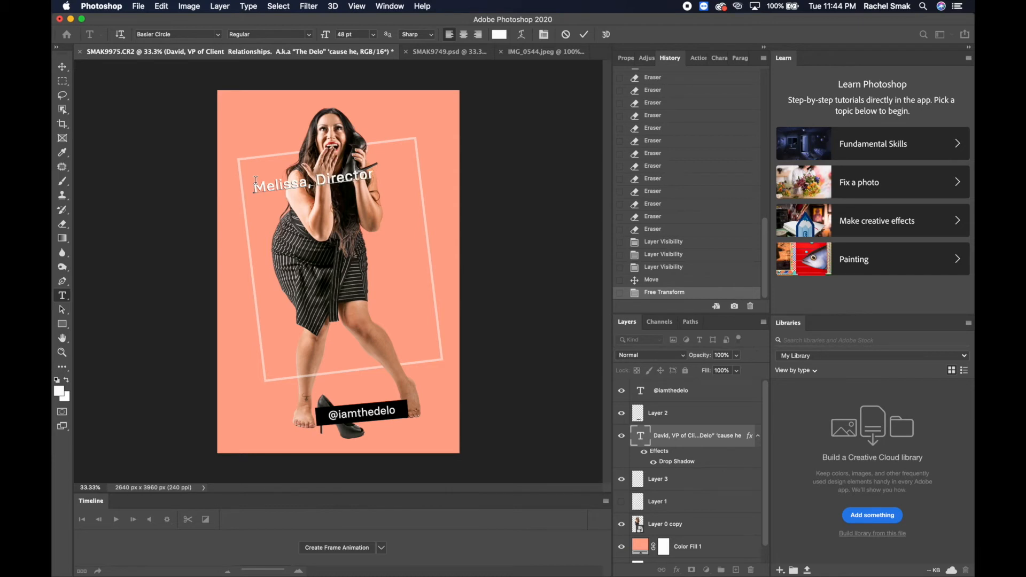
text( of Social)
key(Return)
click(386, 171)
key(BackSpace)
text(Of Social Media.)
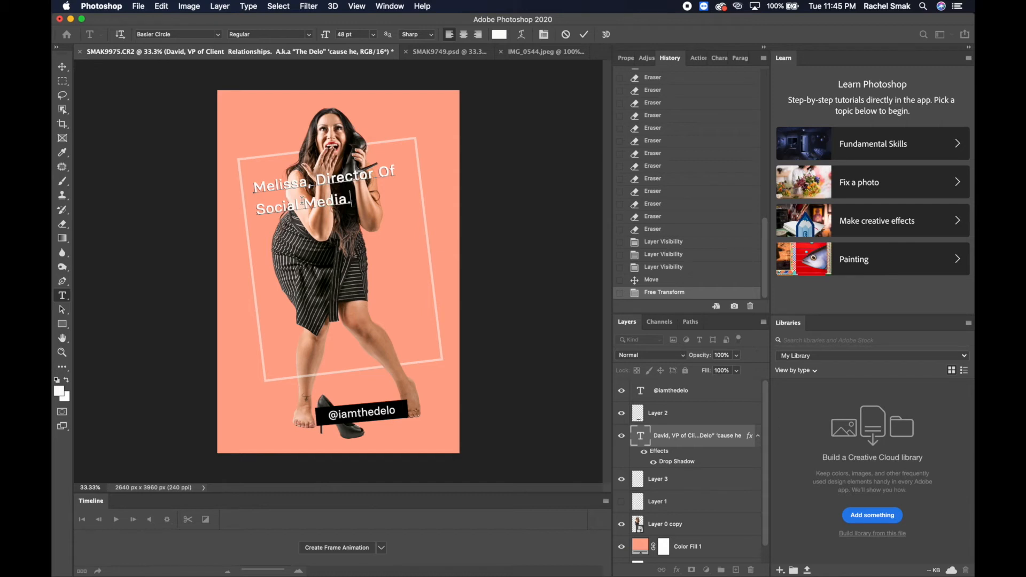
Step: Add a separate paragraph below the job title reading "Social Butterfly. Sweet tooth. Food Influencer."
key(Return)
text(Social Butterfl)
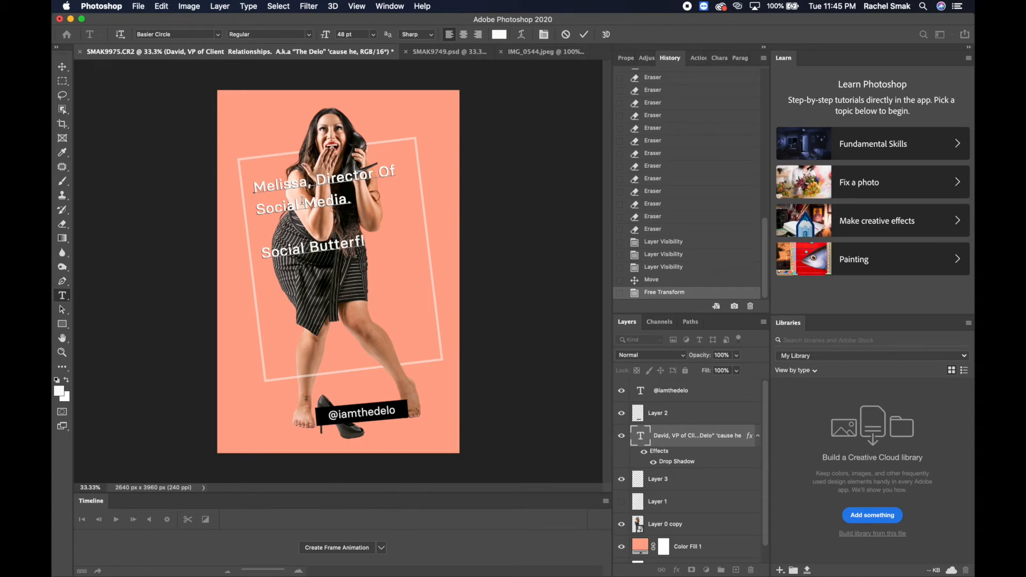
text(y. Sweeth)
key(BackSpace)
text(tooth.)
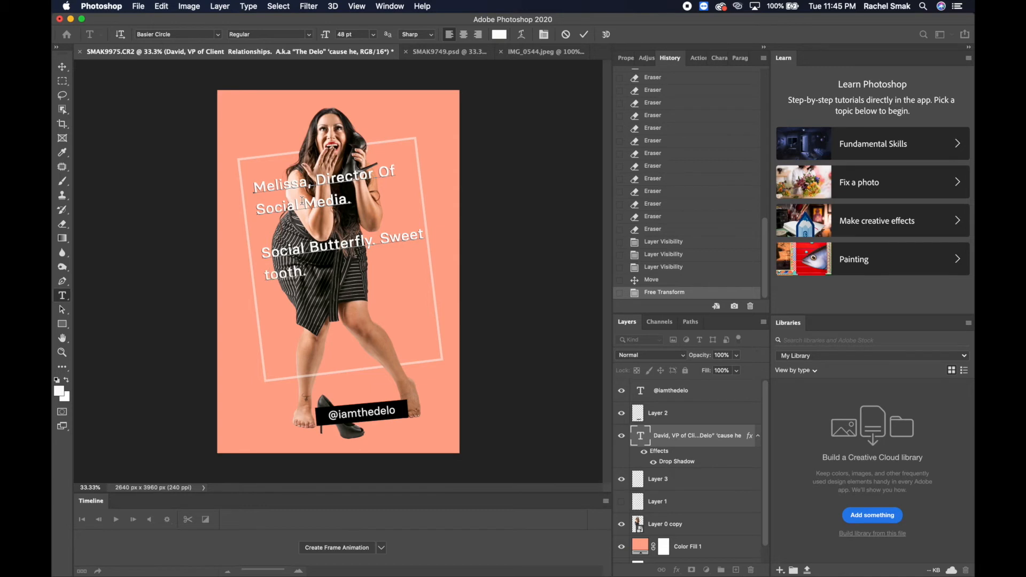
text( Food Influencer)
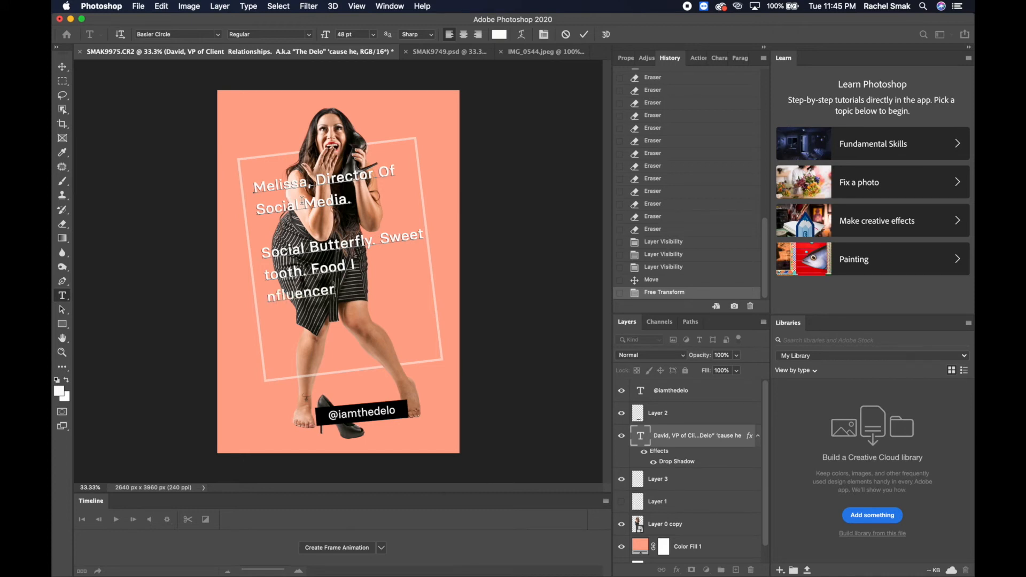
text(.)
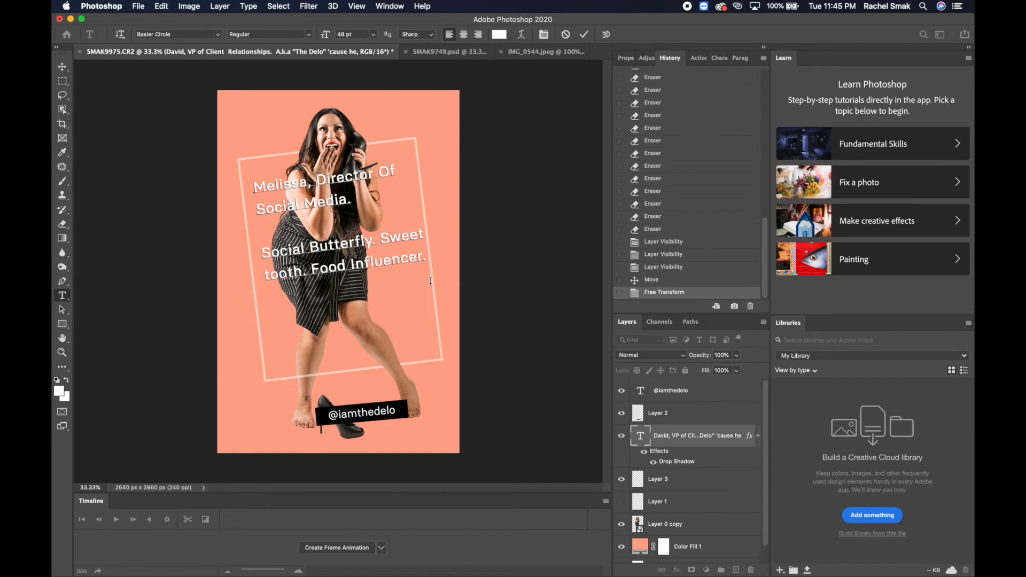
Step: Continue the bio paragraph with "Spicey Latina. Ads Strategist. And Native Arizonan." and commit the text edit
text(Spicey Latina)
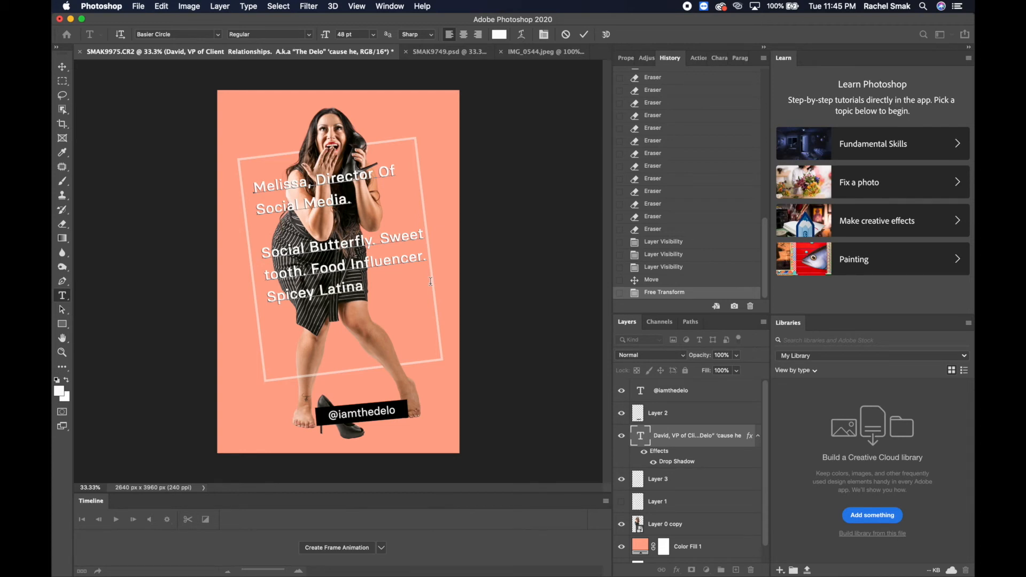
text(. Ads Strategi)
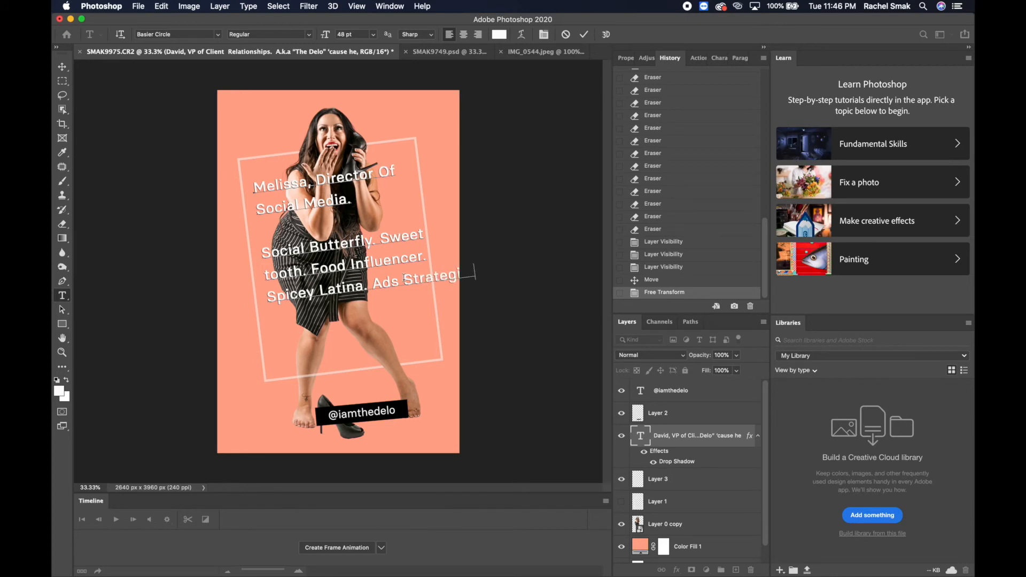
text(st)
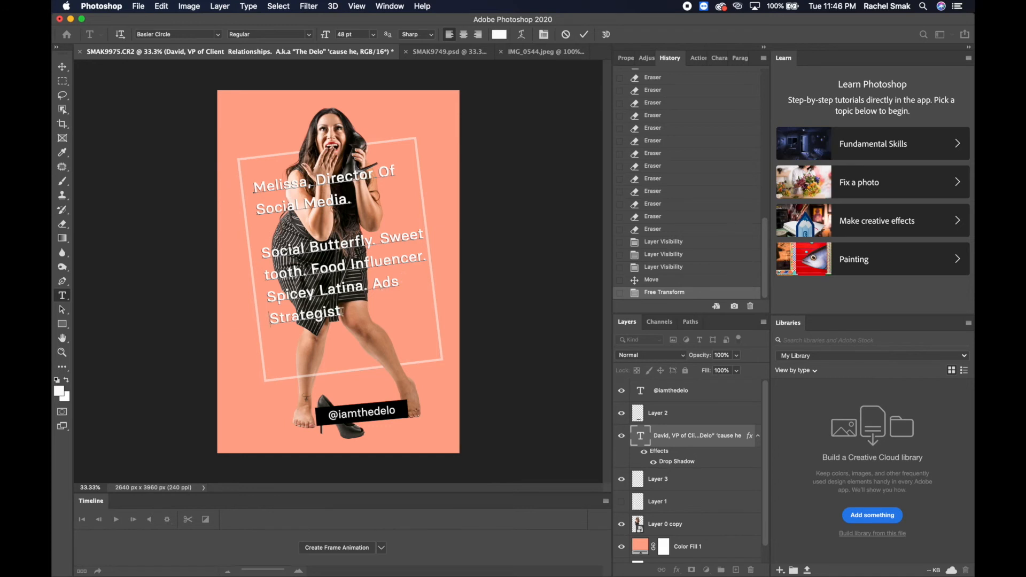
text(.)
text( And)
text( Native)
text( Arizona)
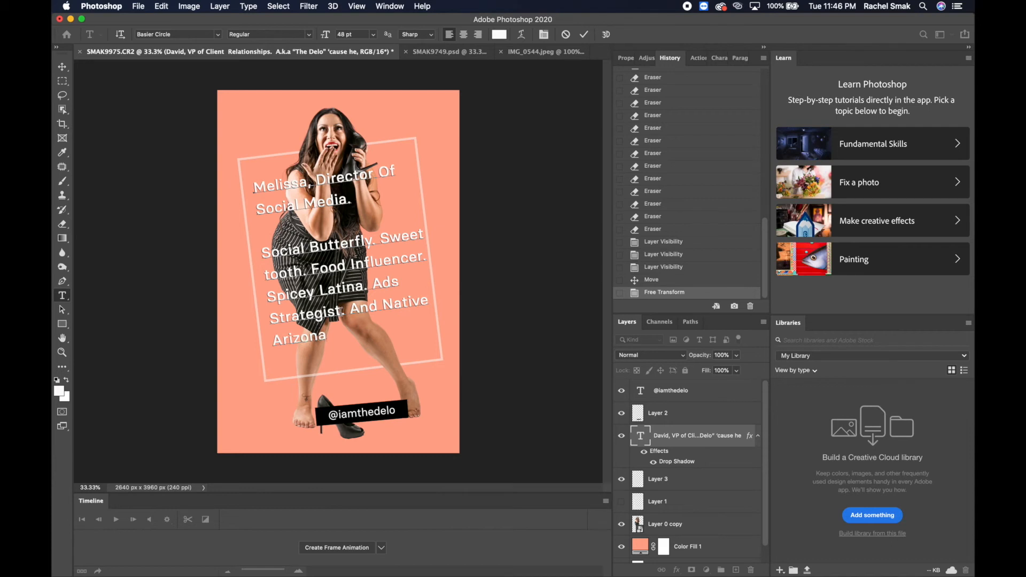
text(n.)
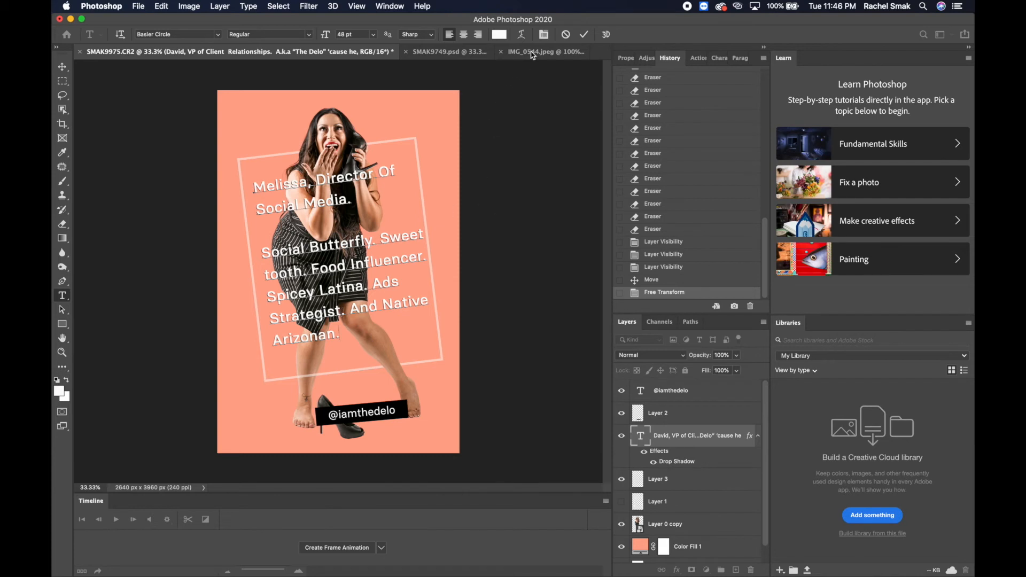
click(585, 35)
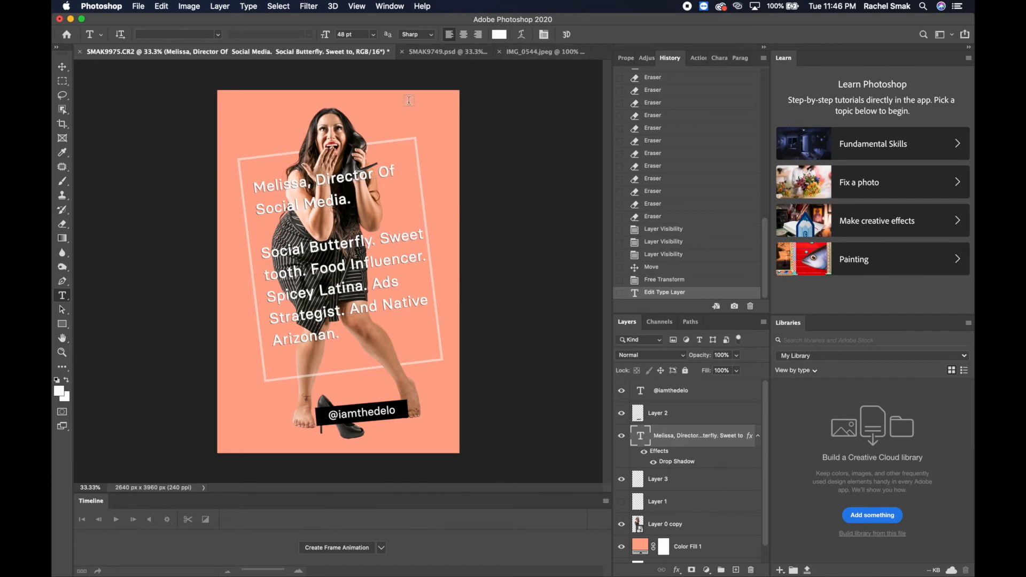
Step: Shift the bio text block slightly down and to the left within the white frame
click(71, 67)
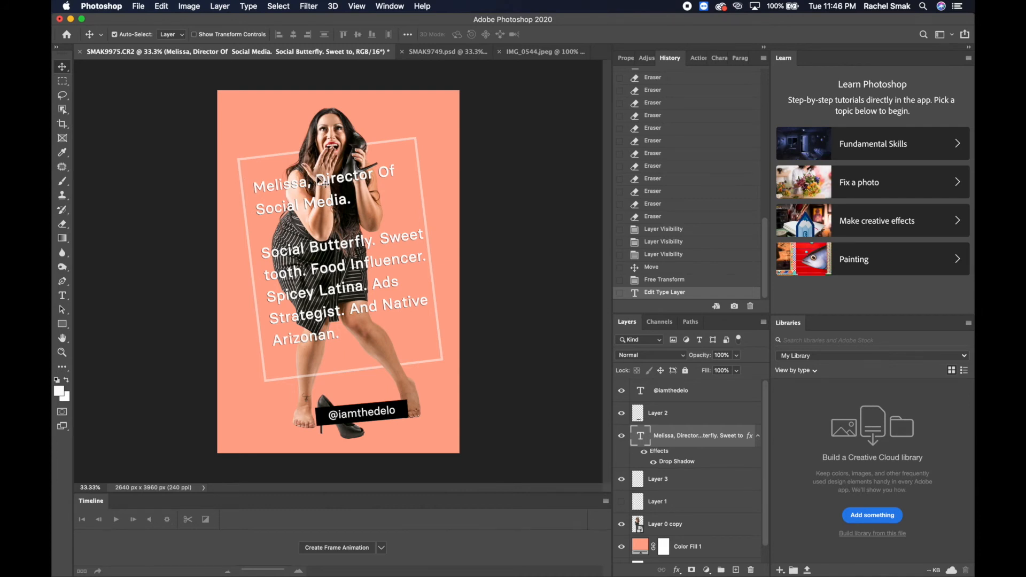
drag(325, 182, 319, 183)
key(shift+Up)
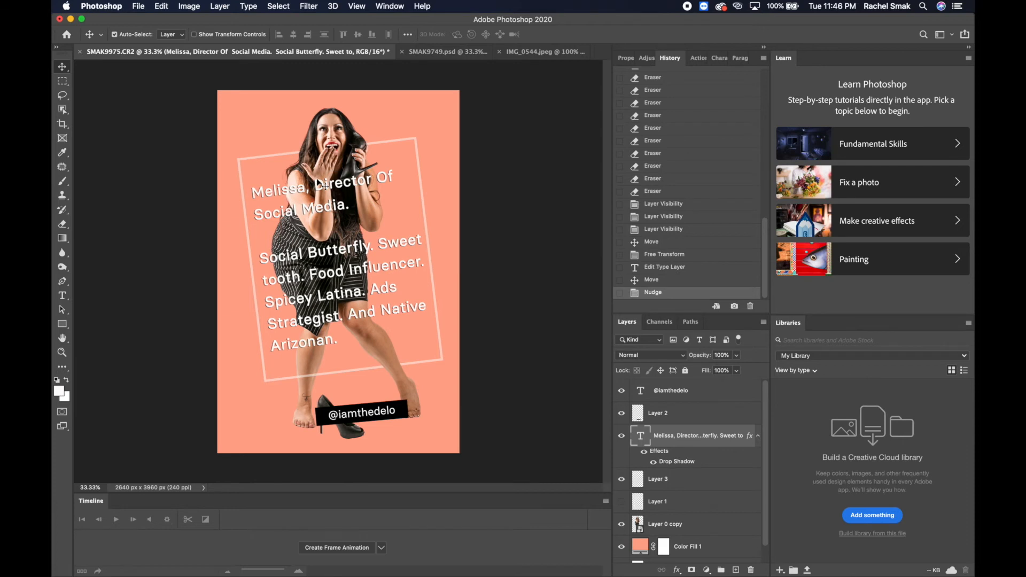
Step: Move the social handle text and its black bar together up into the frame's lower part and rotate them by -89.60°
click(701, 423)
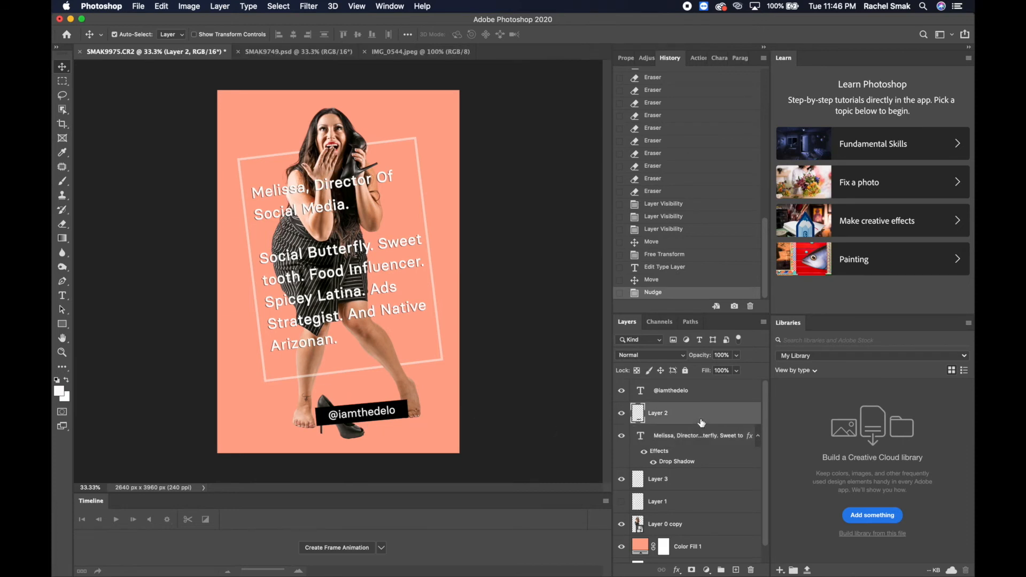
shift+click(694, 392)
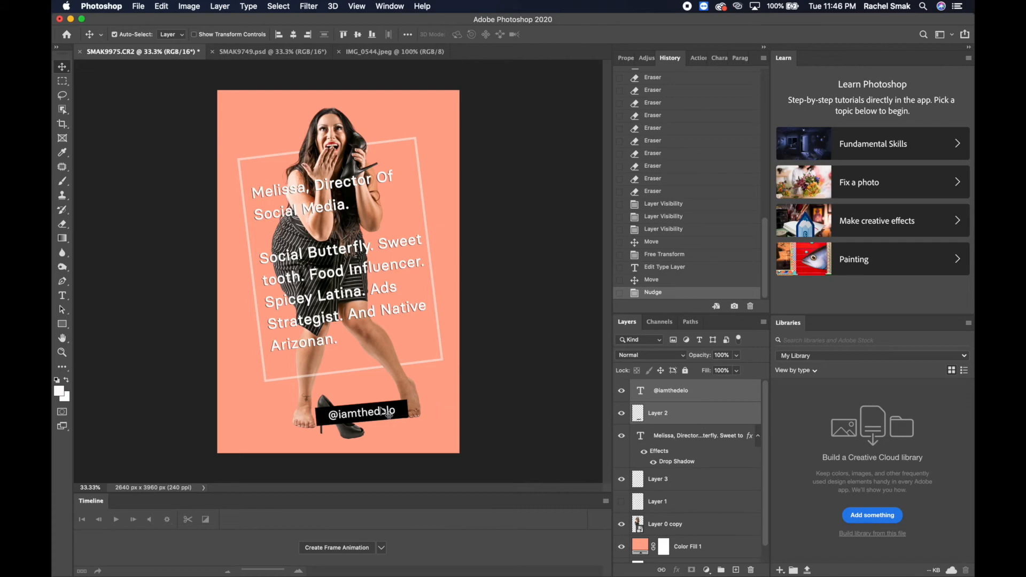
drag(389, 414, 390, 355)
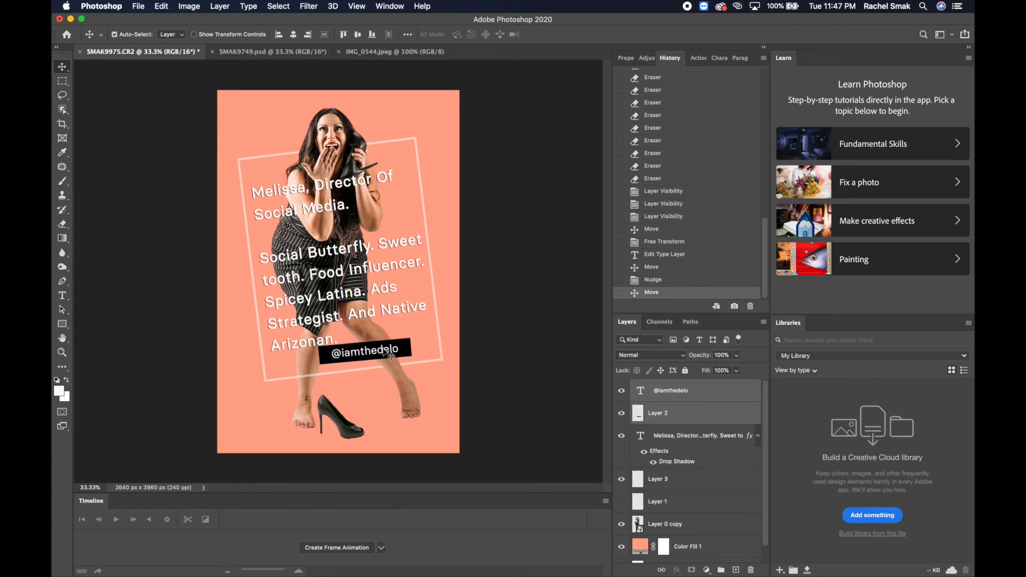
click(162, 6)
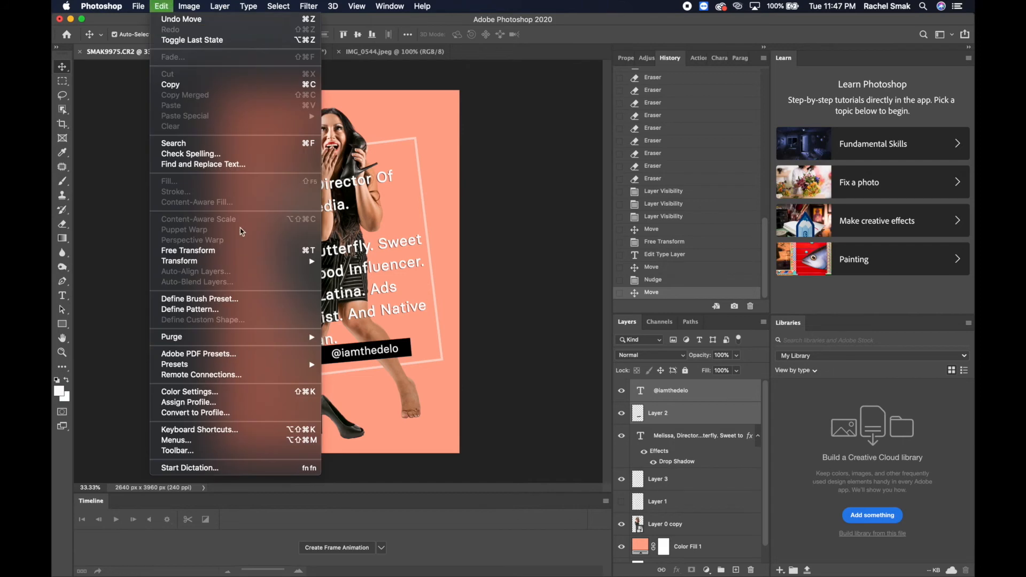
mouse_move(242, 265)
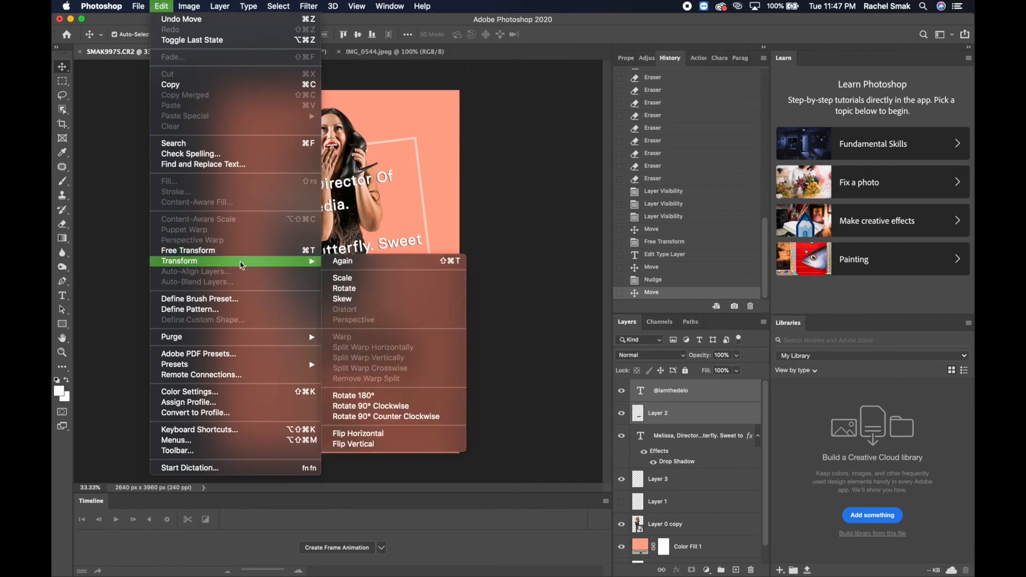
click(361, 289)
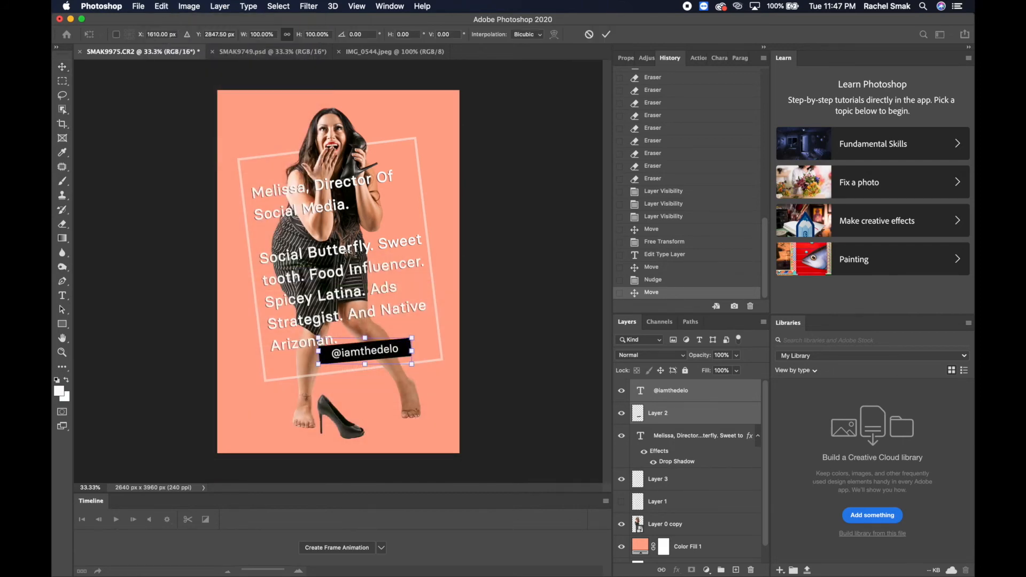
drag(334, 251, 223, 376)
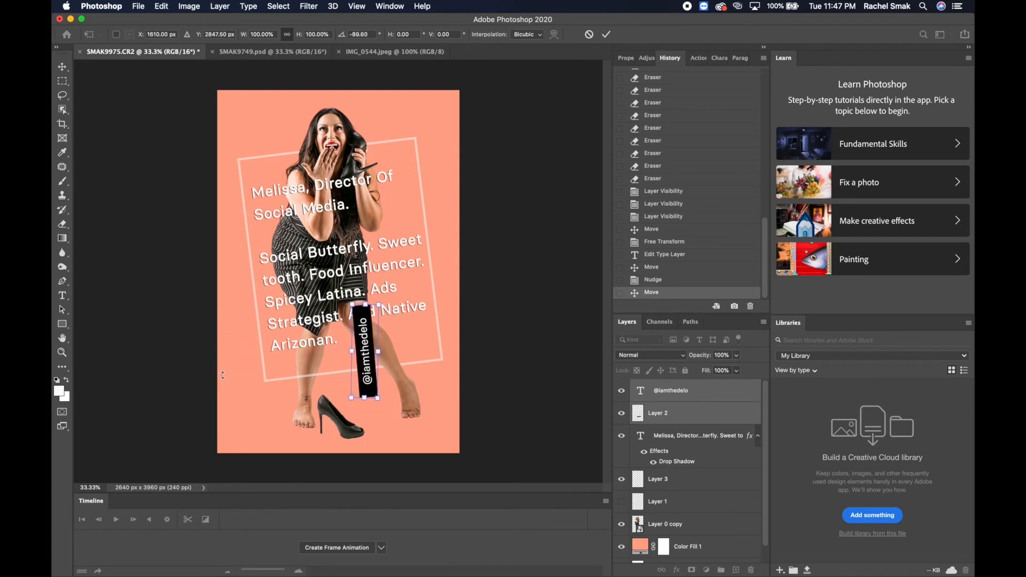
click(63, 67)
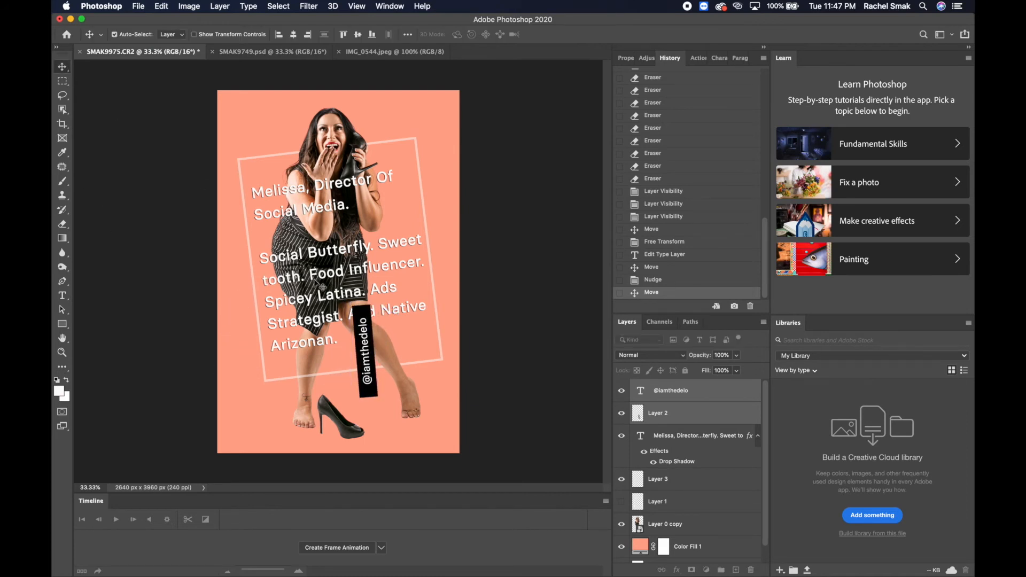
Step: Place the upright handle label over the lower part of the white frame's left edge and nudge it slightly to the right
drag(373, 348, 259, 316)
key(Right)
key(Right)
key(Right)
key(Right)
key(Right)
key(Right)
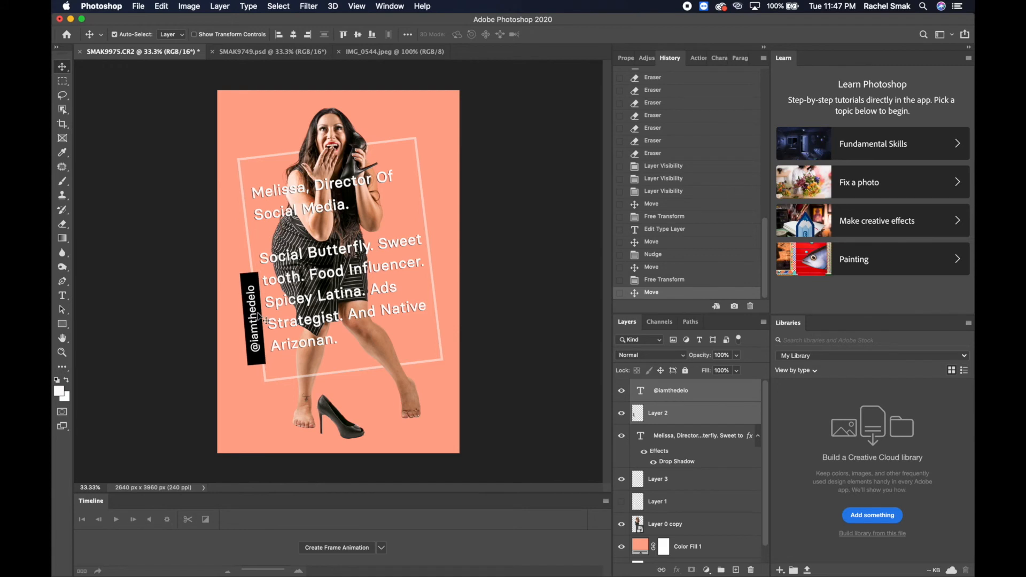
Step: Nudge the upright handle text and its black bar together slightly to the right along the frame's edge
key(Right)
key(Right)
key(Right)
key(Right)
key(Right)
key(Right)
key(Right)
key(Right)
key(Right)
key(Right)
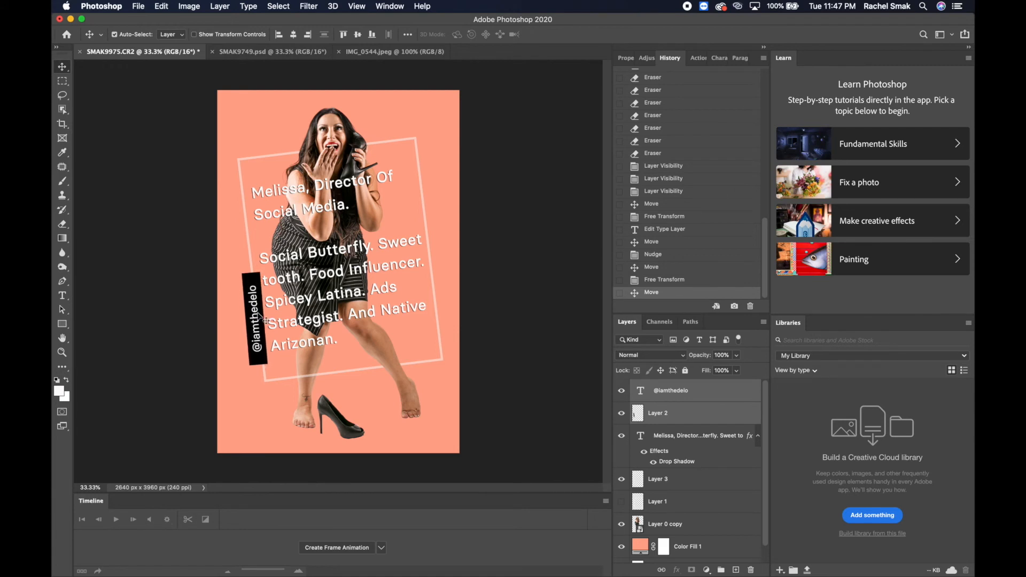
Step: Rotate the handle text and its black bar by -1.59°, apply it, and nudge them slightly to the right
click(162, 6)
mouse_move(232, 266)
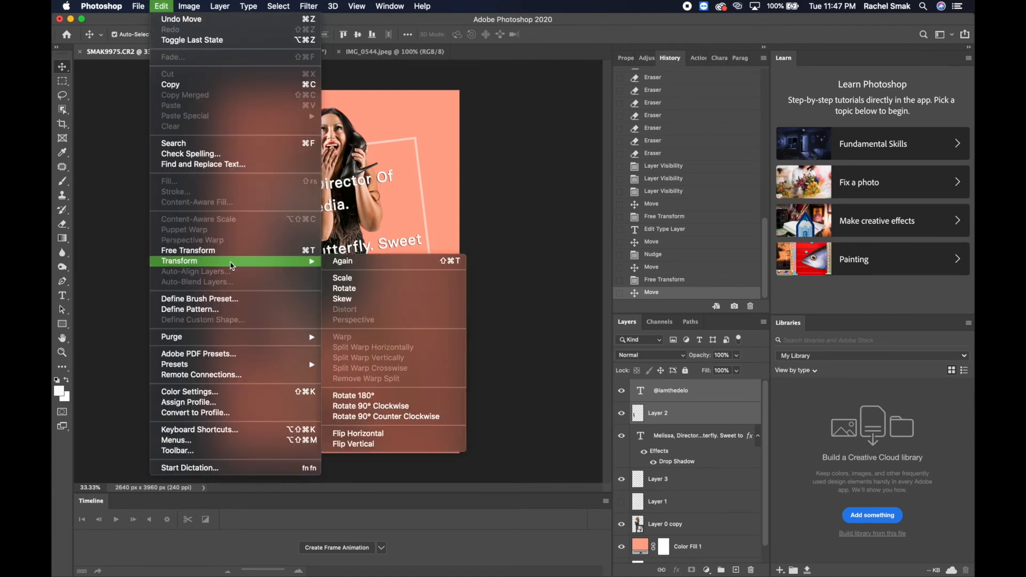
click(358, 289)
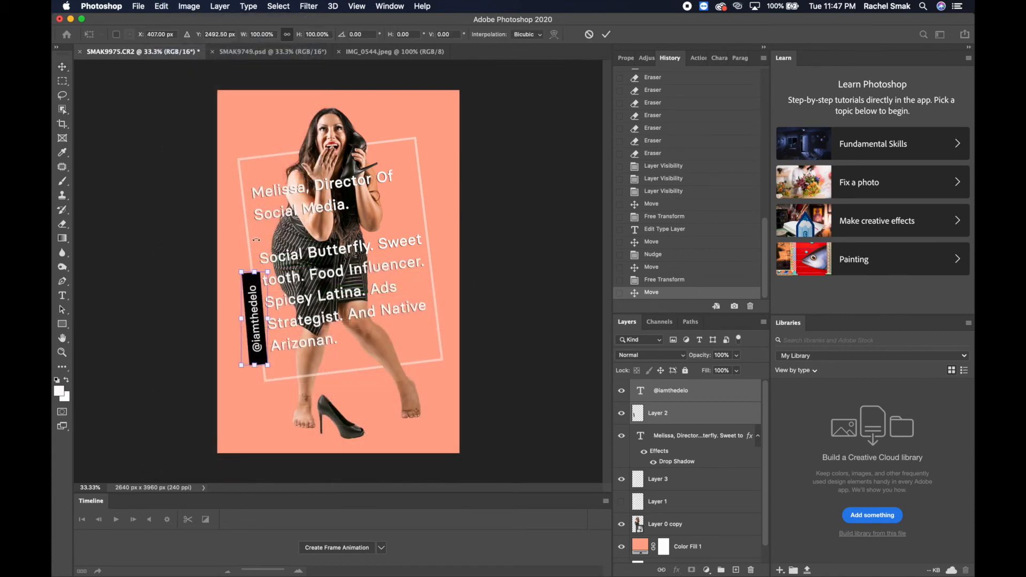
drag(256, 240, 254, 240)
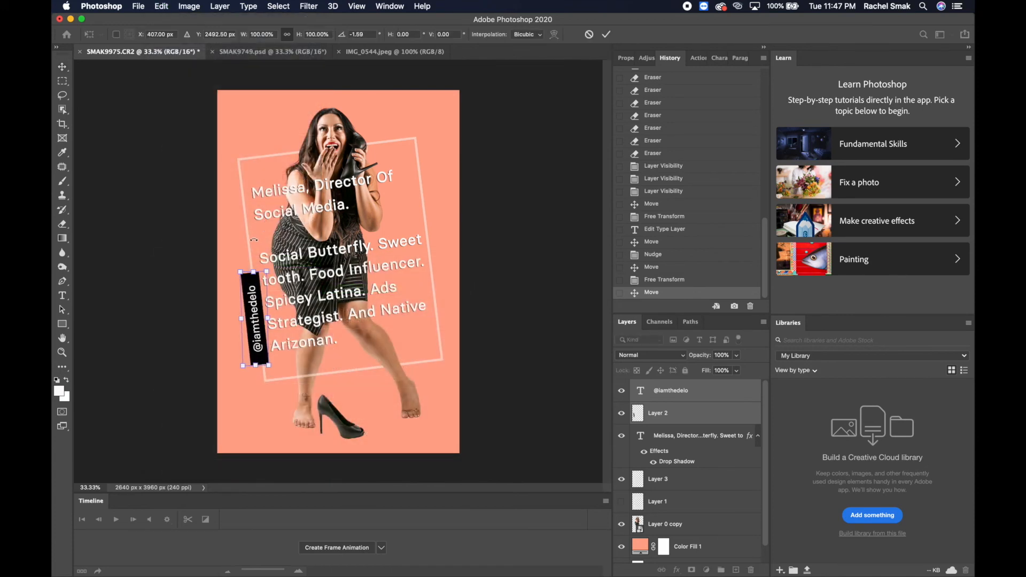
key(Return)
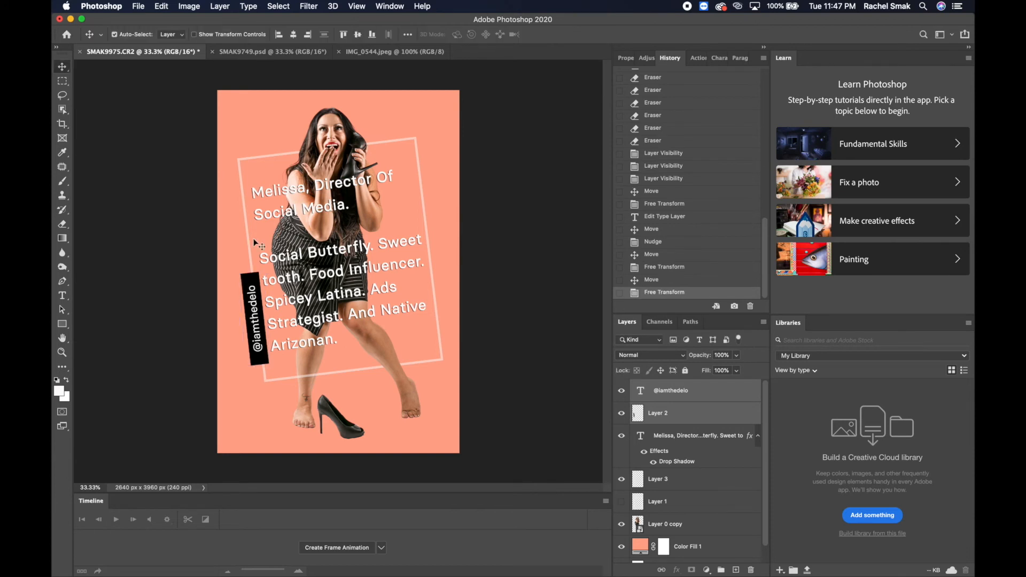
key(Right)
key(Right)
key(Right)
key(Right)
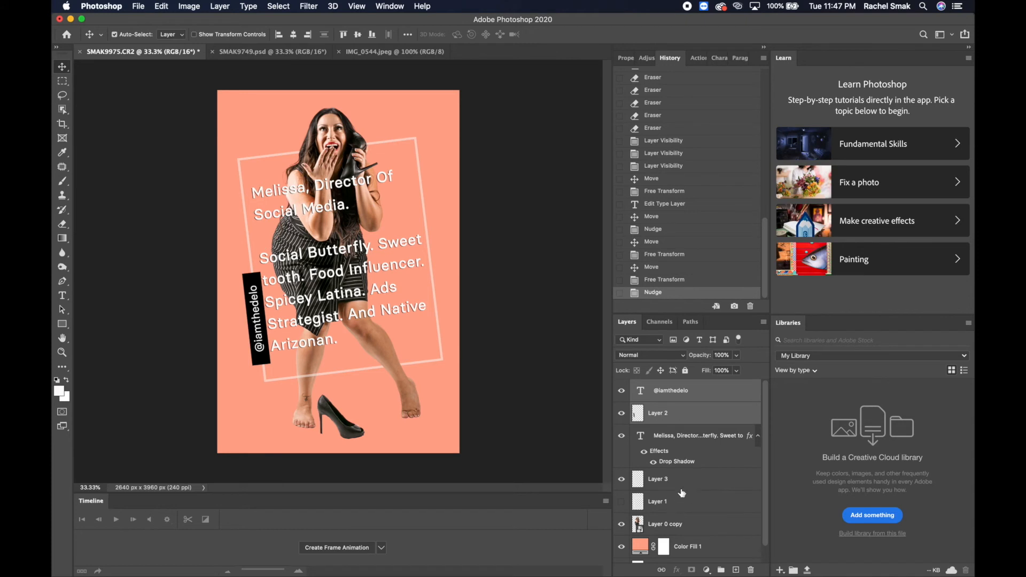
Step: Nudge the bio text layer slightly to the right, away from the handle label
click(685, 438)
key(Right)
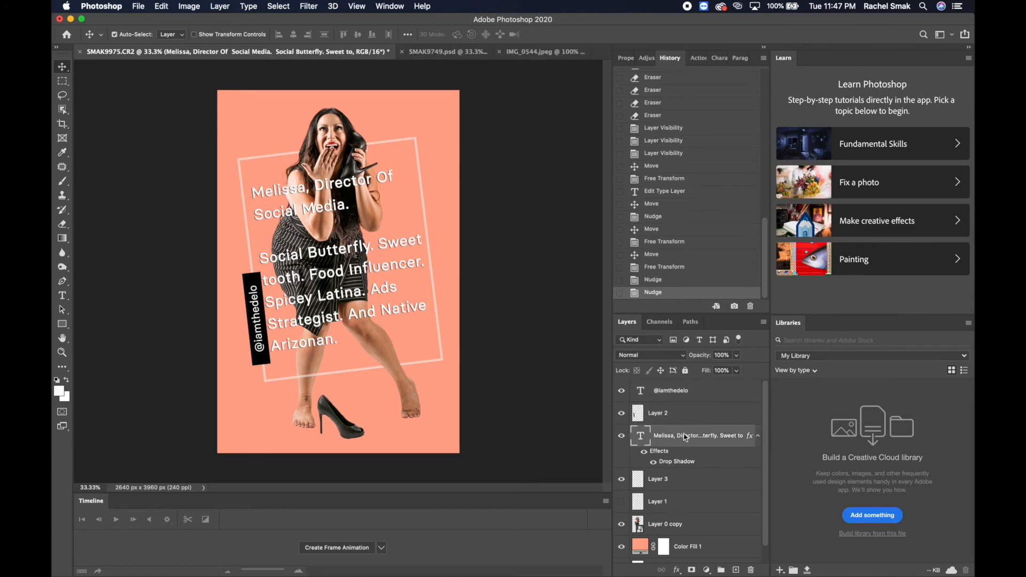
key(Right)
key(Right)
key(Right)
key(Right)
key(Right)
key(Right)
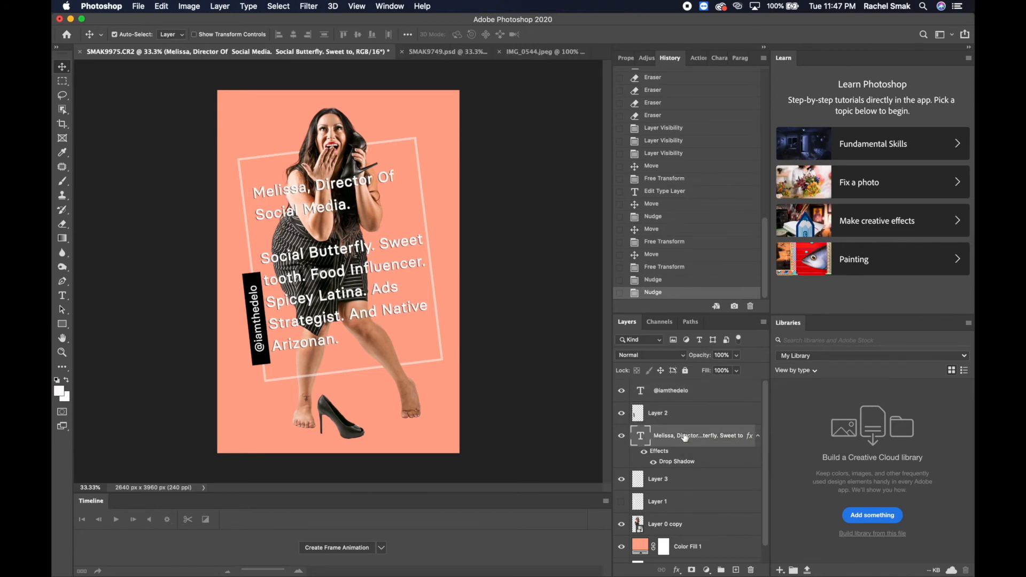
key(Right)
key(Right)
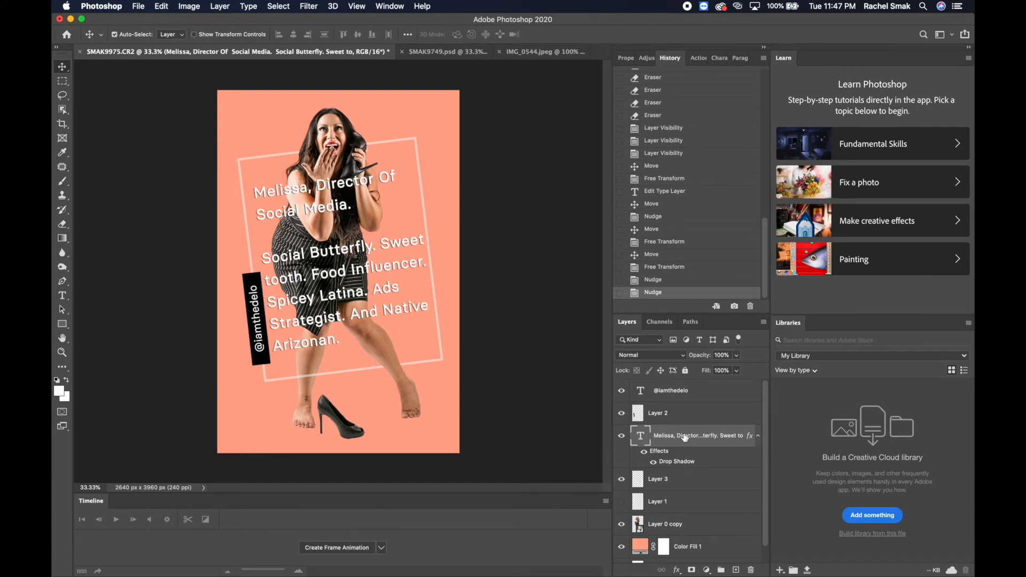
Step: Select the handle text layer, switch to Chrome and copy the handle "eatdrinkaz" from the open Instagram profile
click(674, 397)
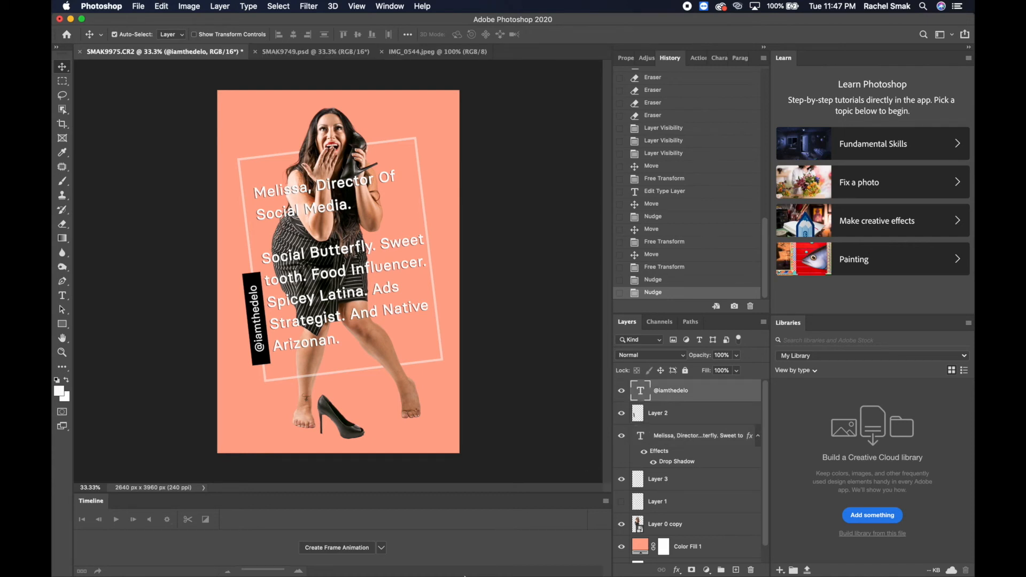
mouse_move(472, 574)
click(782, 559)
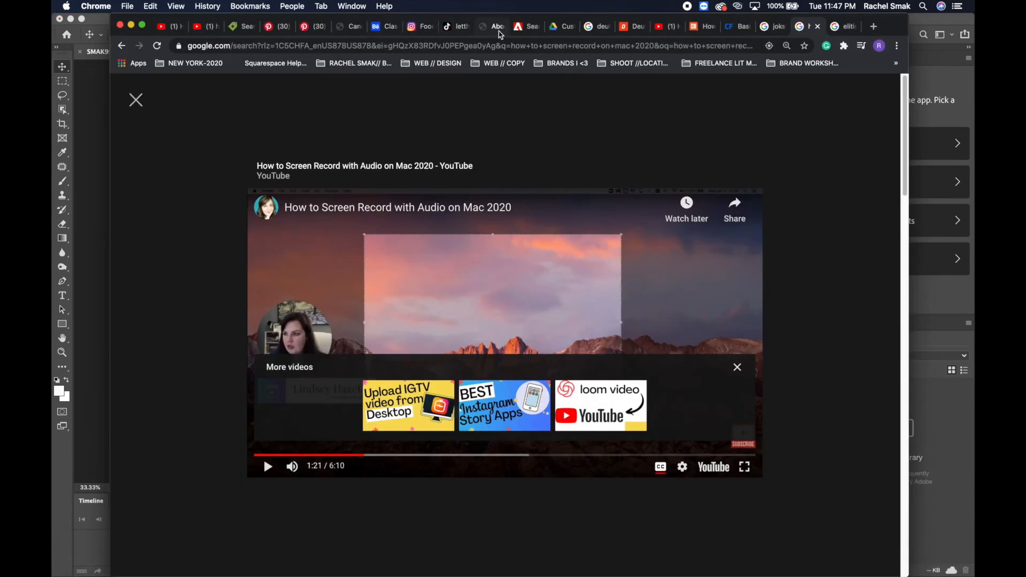
click(424, 29)
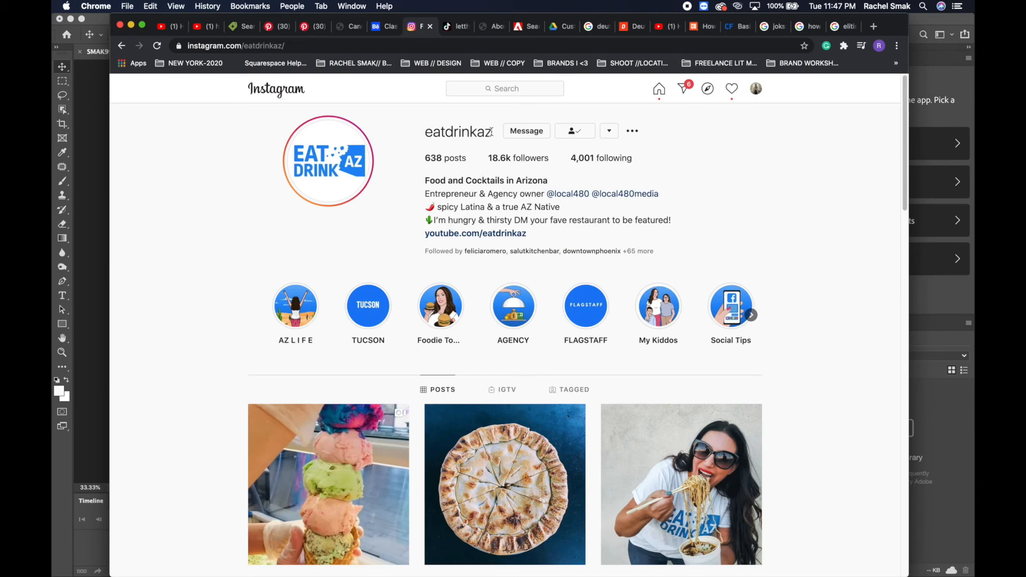
drag(492, 134, 436, 126)
click(420, 130)
double_click(426, 132)
key(super+c)
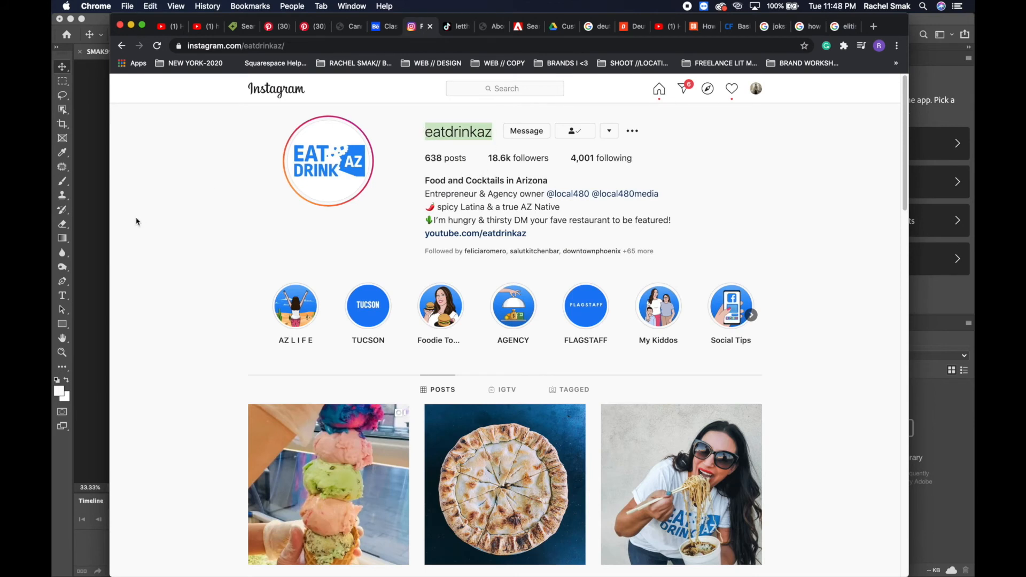
Step: Back in Photoshop, replace the handle text after the @ sign with the copied "eatdrinkaz" and commit the edit
click(91, 241)
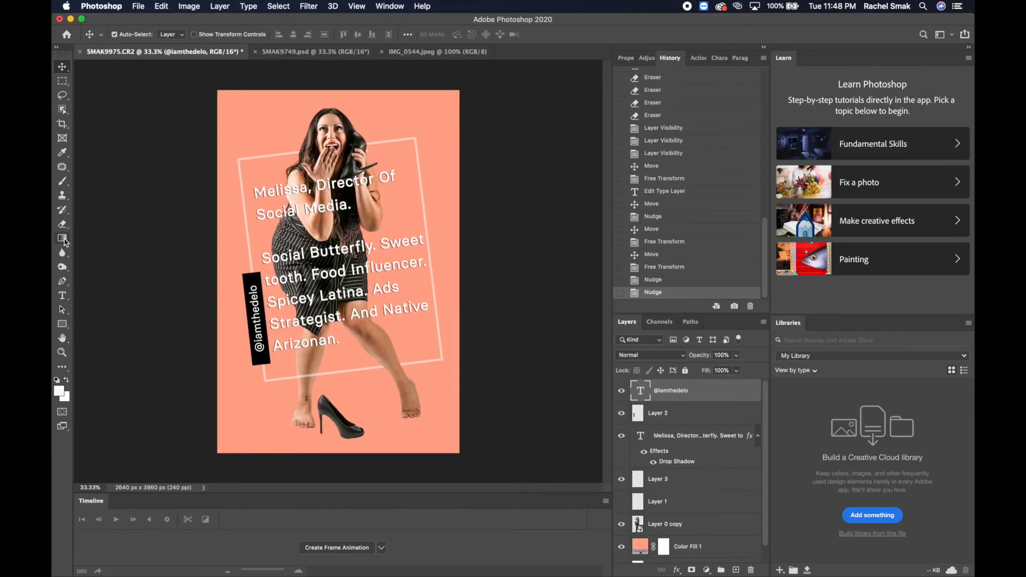
click(63, 295)
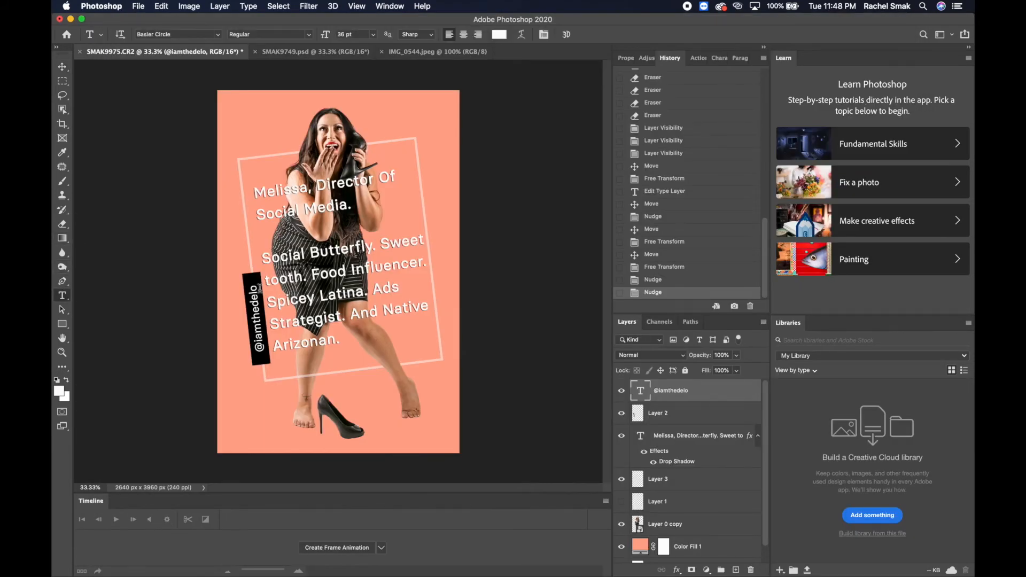
click(255, 289)
drag(255, 288, 269, 341)
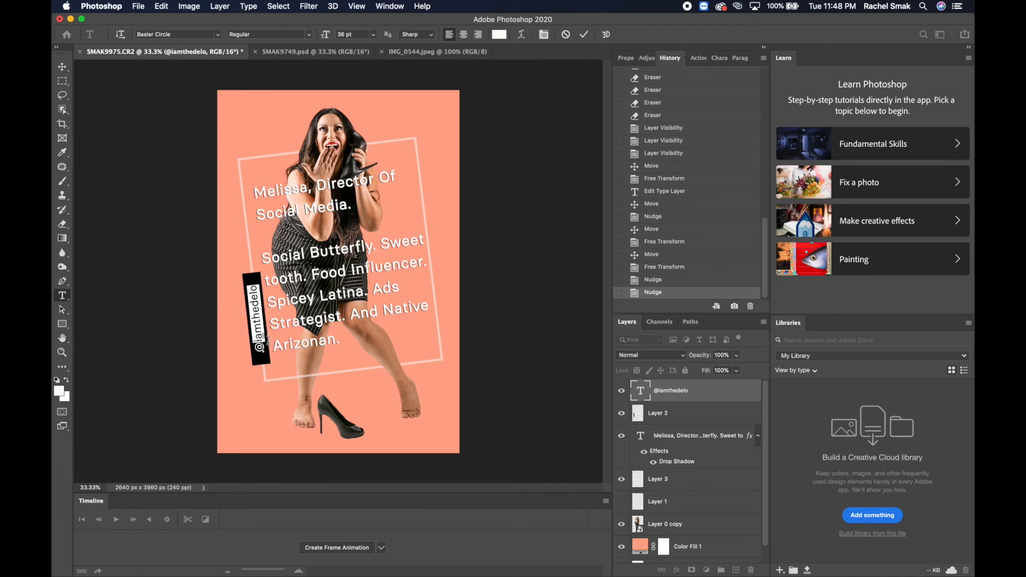
key(super+v)
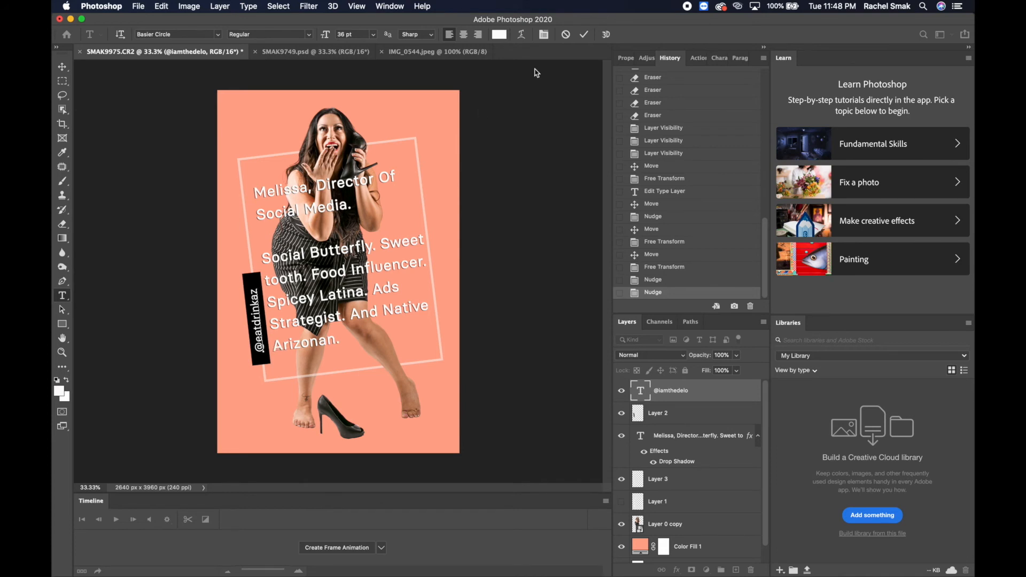
click(585, 35)
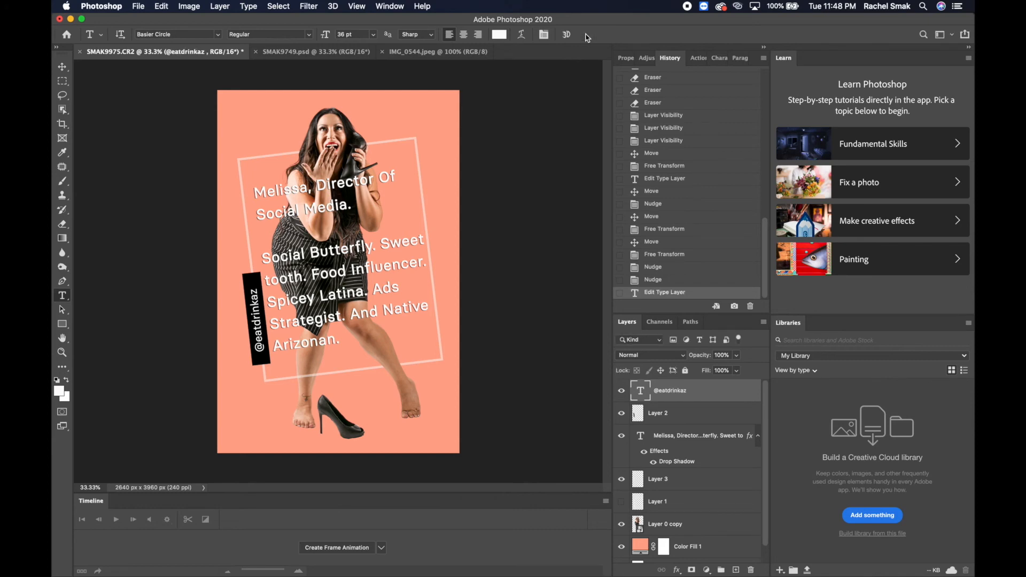
Step: Rasterize the woman's cutout layer, Layer 0 copy, so that it can be edited with the Eraser
key(super+plus)
key(super+plus)
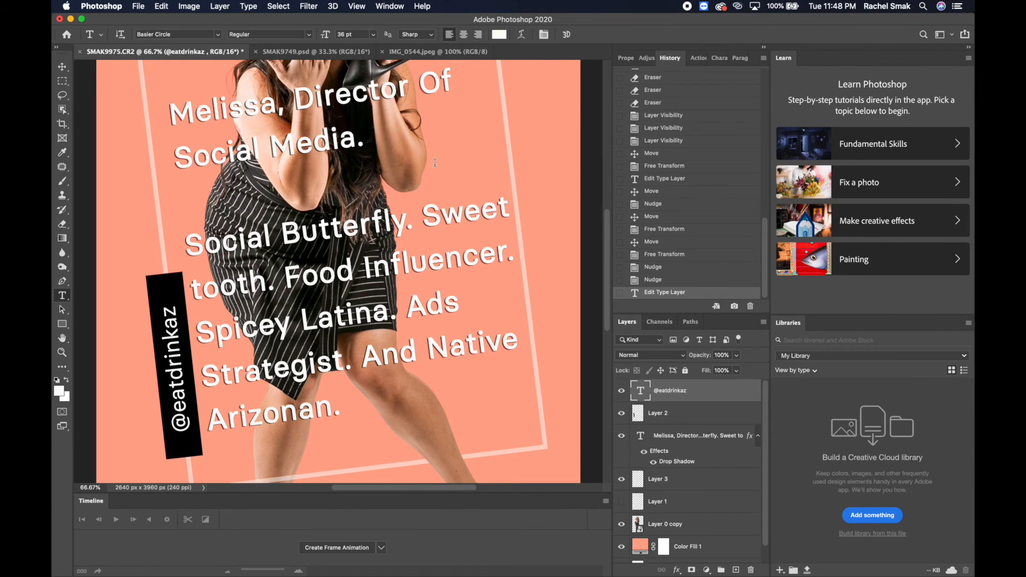
scroll(435, 162, up, 10)
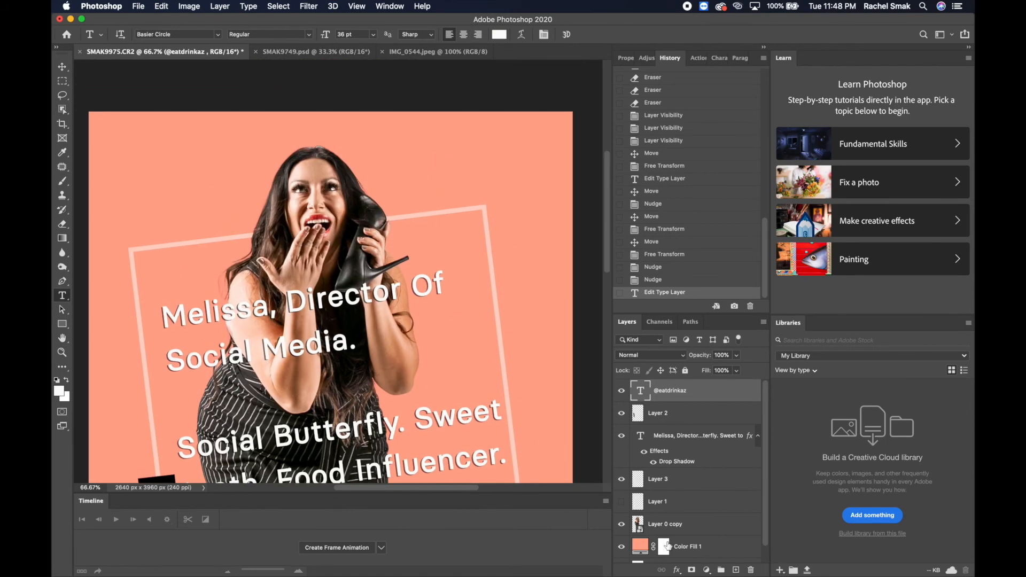
click(694, 531)
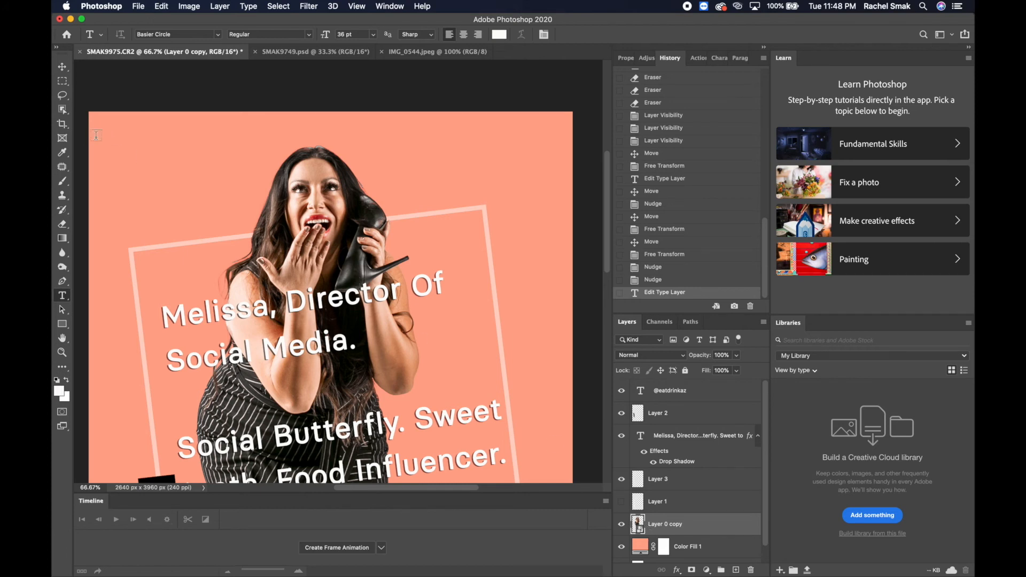
click(68, 224)
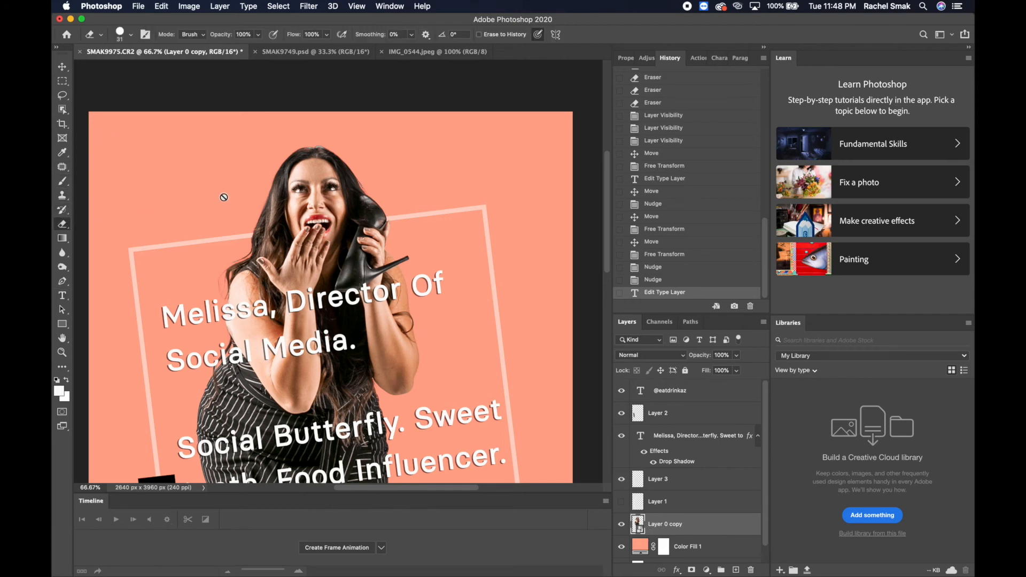
click(359, 182)
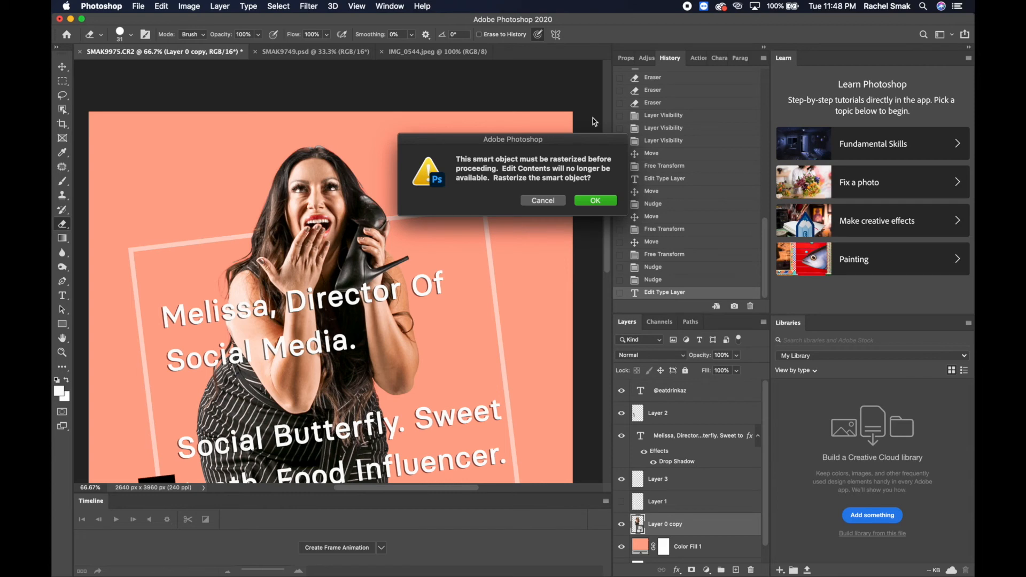
click(590, 201)
Step: Erase the leftover fringe along the outer hair edge just above the shoe held to her ear
key(super+plus)
key(super+plus)
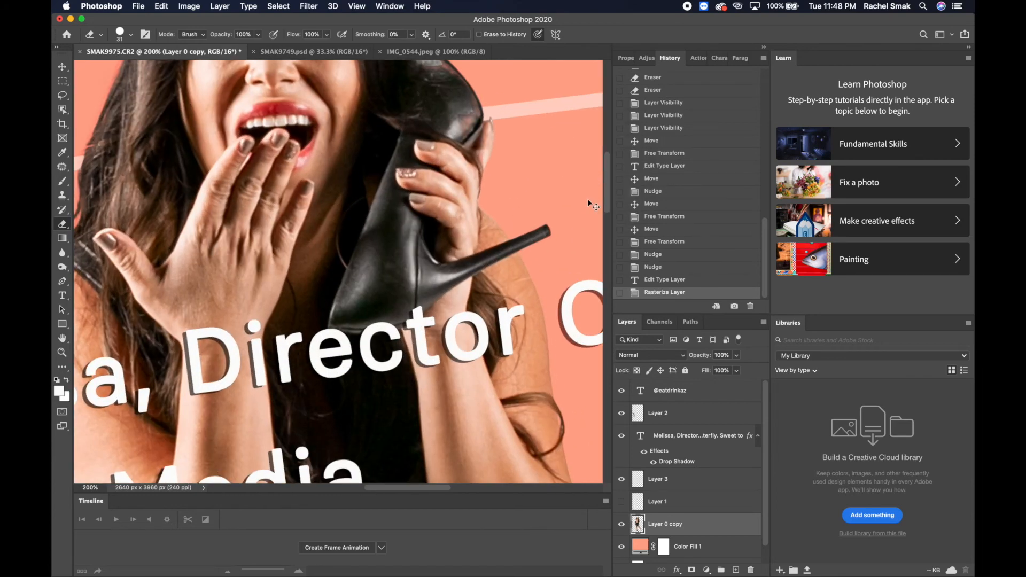
scroll(588, 199, up, 10)
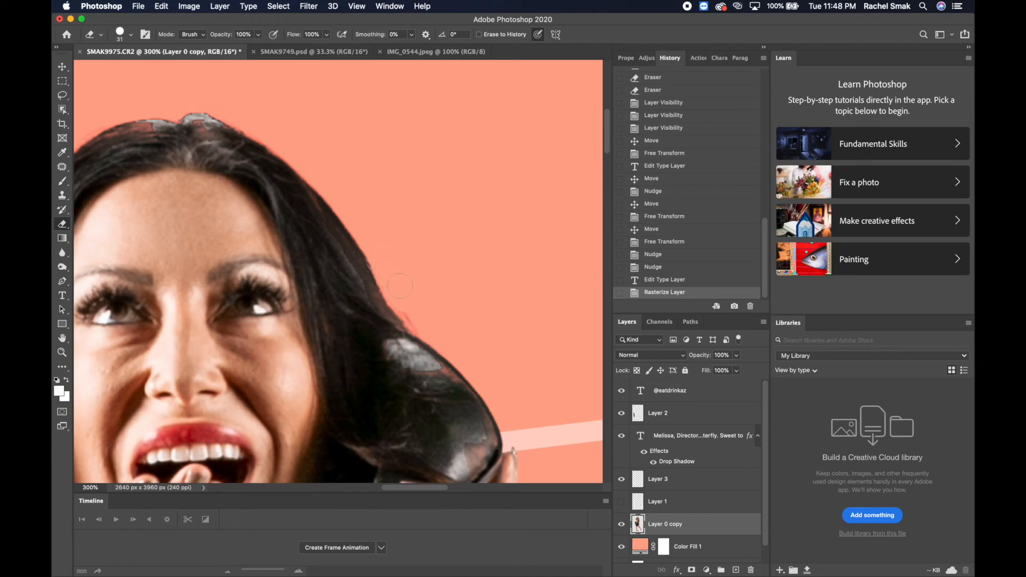
click(418, 318)
Step: Erase the rough fringe along the hairline at the top of her head, undoing one unwanted stroke
scroll(419, 316, up, 6)
scroll(419, 317, left, 5)
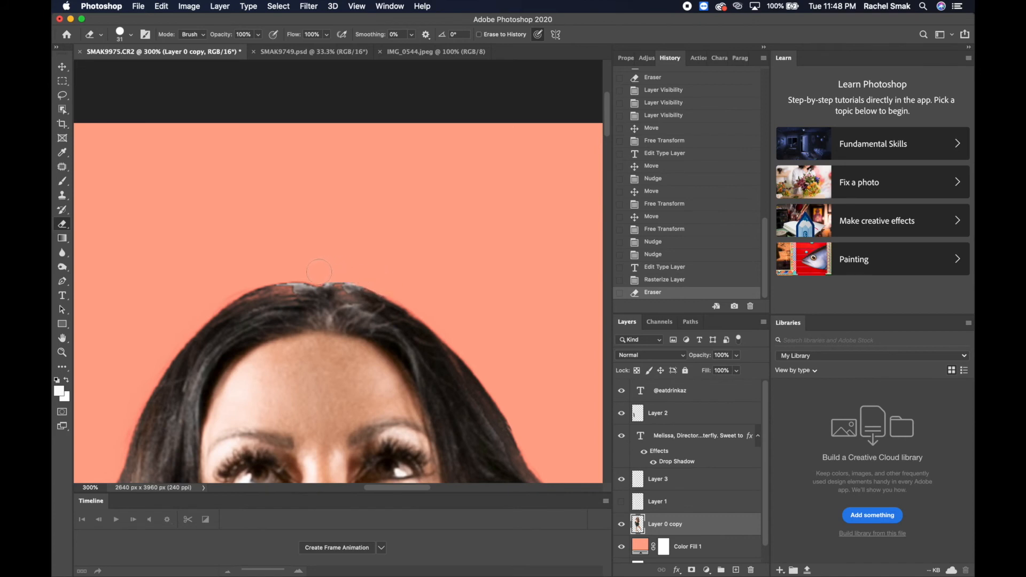
click(366, 271)
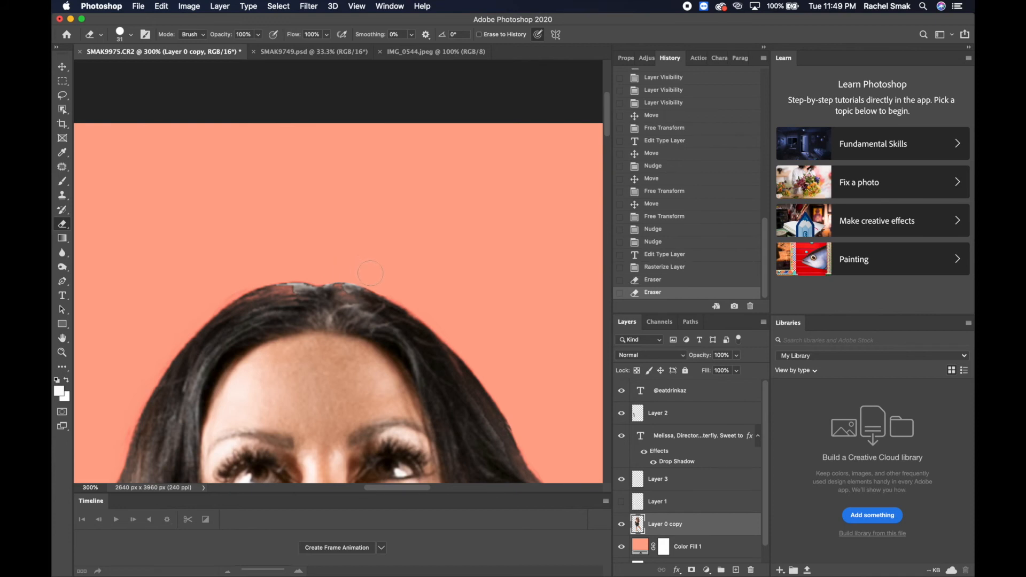
scroll(382, 282, down, 5)
scroll(374, 276, up, 5)
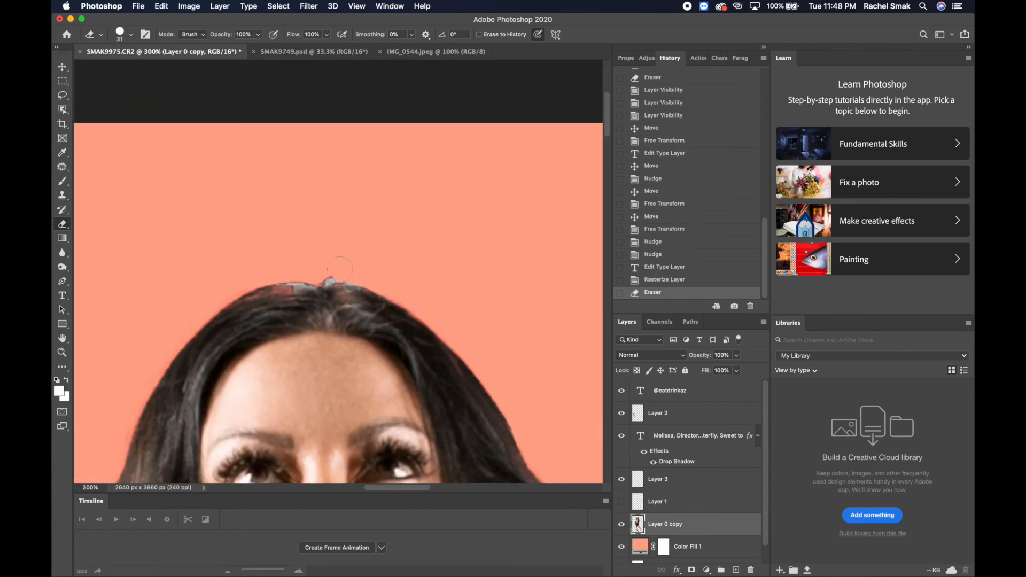
key(super+z)
mouse_move(303, 273)
mouse_down()
mouse_move(211, 308)
mouse_move(230, 273)
mouse_up()
key(super+equal)
mouse_move(251, 271)
mouse_down()
mouse_move(300, 265)
mouse_move(240, 277)
mouse_up()
Step: Erase the uneven edge under the arch of the standing high-heeled shoe near her feet
key(super+minus)
key(super+minus)
key(super+minus)
key(super+minus)
key(super+minus)
key(super+minus)
key(super+equal)
key(super+equal)
key(super+equal)
key(super+equal)
scroll(299, 299, down, 10)
key(super+equal)
key(super+equal)
key(super+equal)
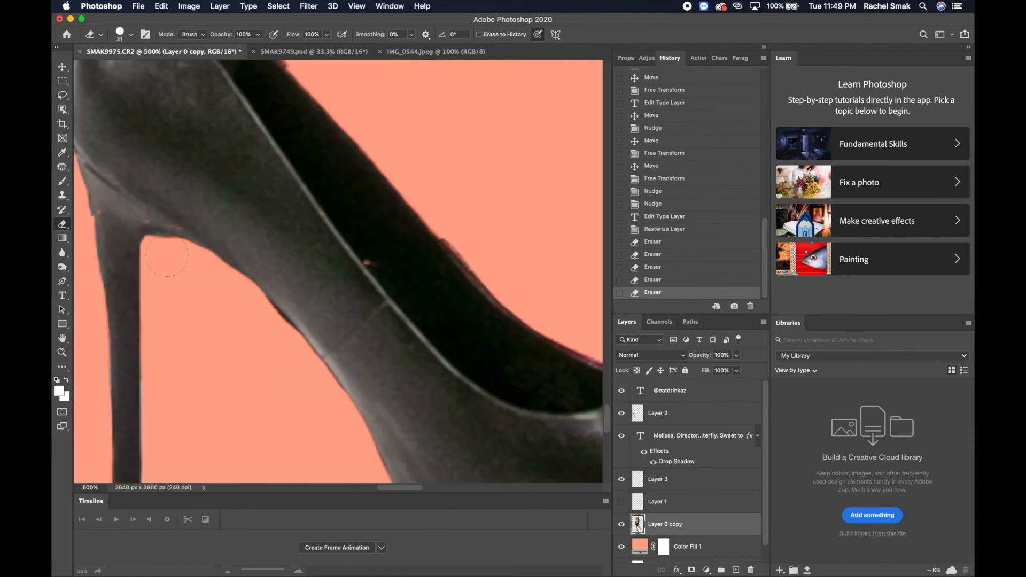
drag(174, 262, 225, 291)
drag(235, 302, 281, 343)
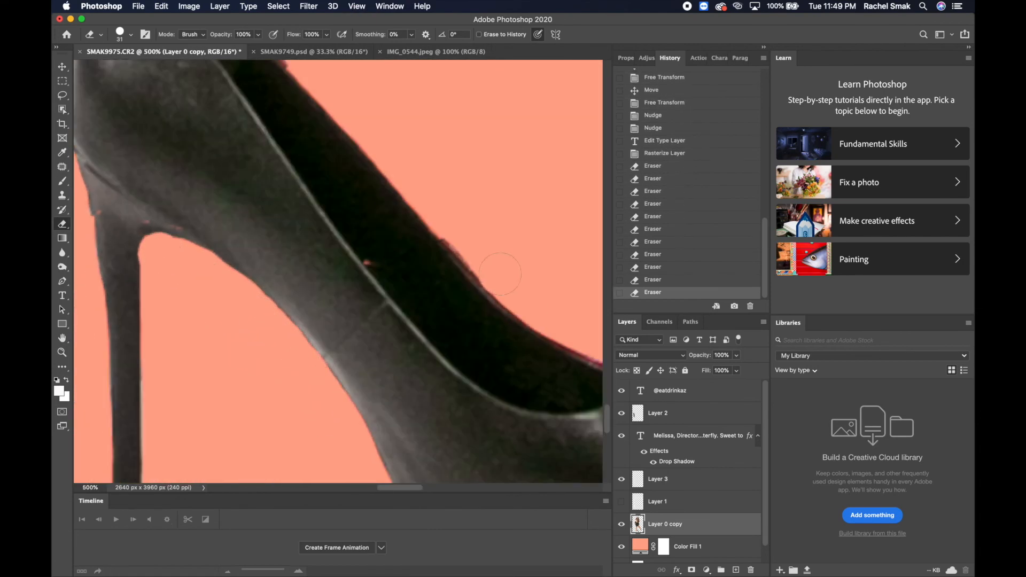
Step: Erase the leftover fringe along the stiletto heel of the standing shoe and around its tip
scroll(492, 262, left, 5)
drag(312, 257, 311, 270)
scroll(299, 299, down, 7)
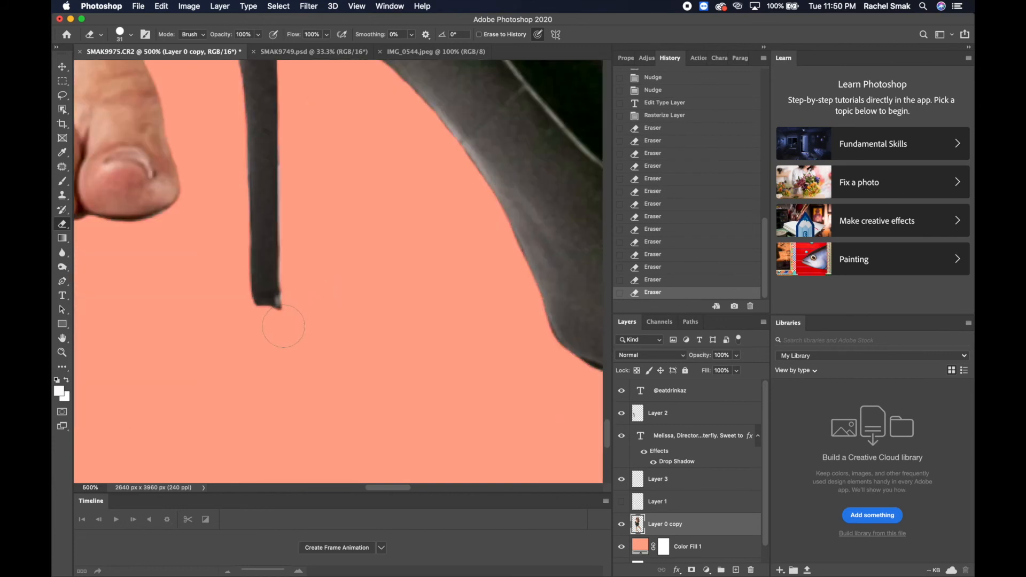
drag(282, 327, 299, 320)
drag(299, 305, 297, 323)
Step: Erase the leftover fringe where the arch of the standing high-heeled shoe meets its front sole
scroll(334, 314, right, 6)
scroll(334, 314, down, 3)
drag(344, 243, 348, 258)
scroll(494, 299, right, 5)
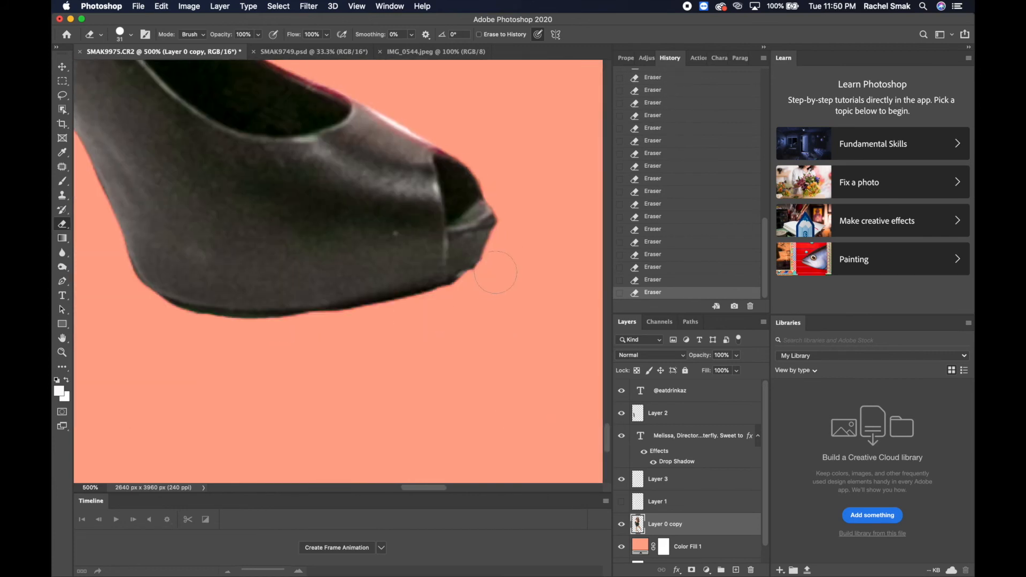
scroll(481, 150, up, 6)
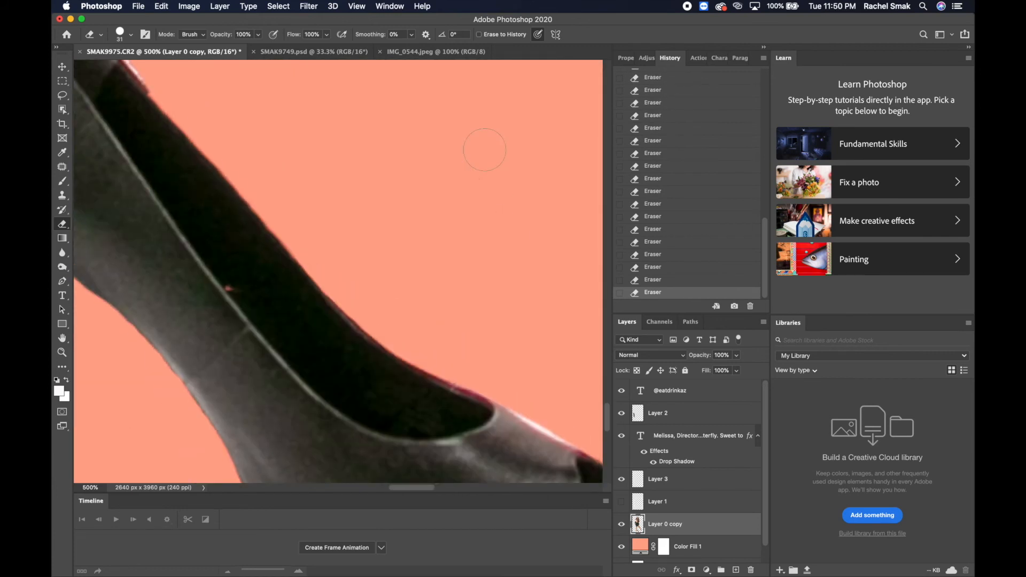
scroll(338, 265, left, 4)
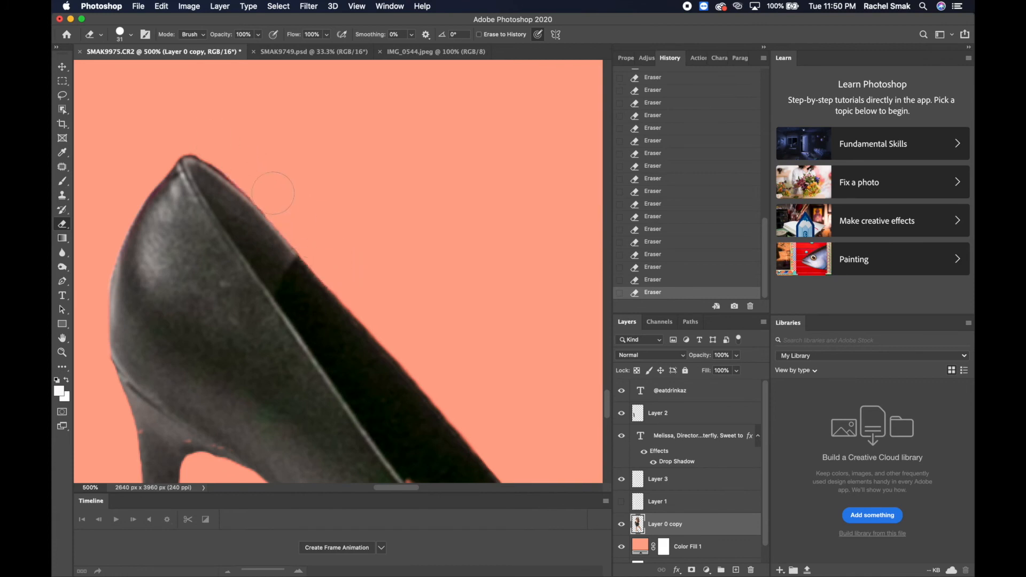
Step: Erase the rough edge beneath the front sole of the standing shoe, undoing unwanted strokes
key(super+minus)
key(super+minus)
scroll(384, 193, down, 8)
key(super+equal)
key(super+equal)
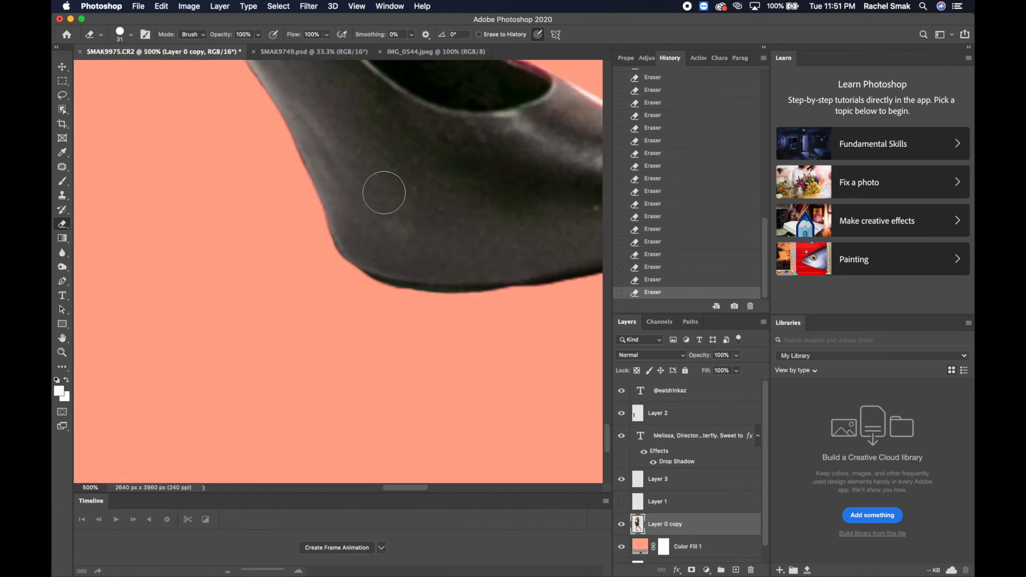
scroll(386, 194, right, 4)
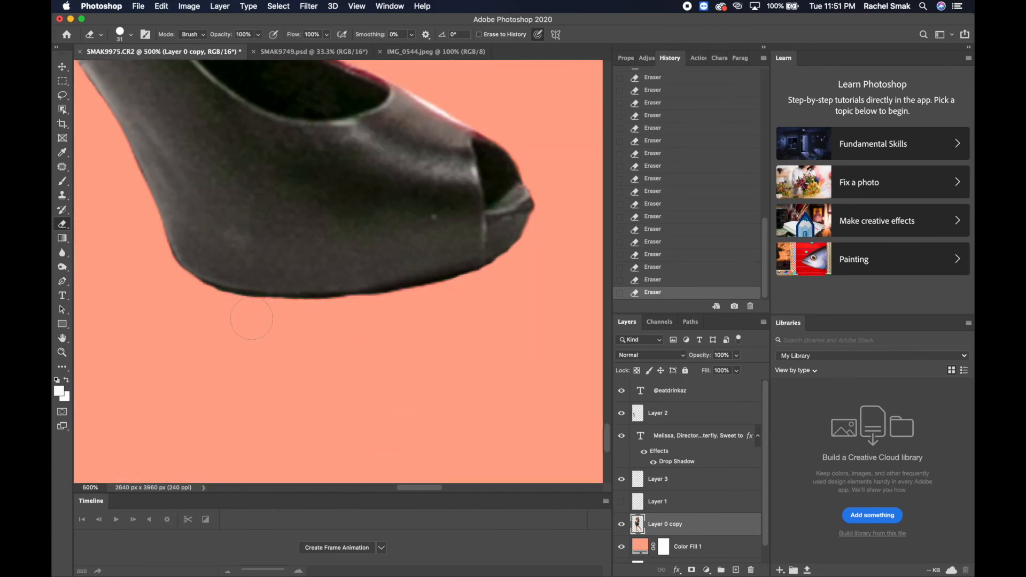
key(super+z)
mouse_move(252, 319)
mouse_down()
mouse_move(230, 314)
mouse_move(297, 320)
mouse_up()
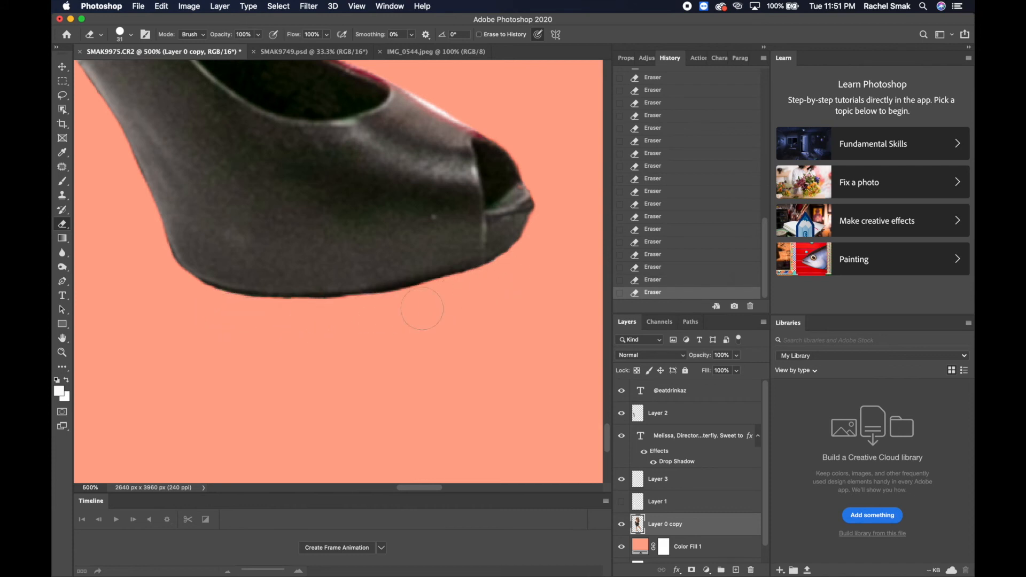
key(super+z)
drag(379, 313, 410, 307)
key(super+0)
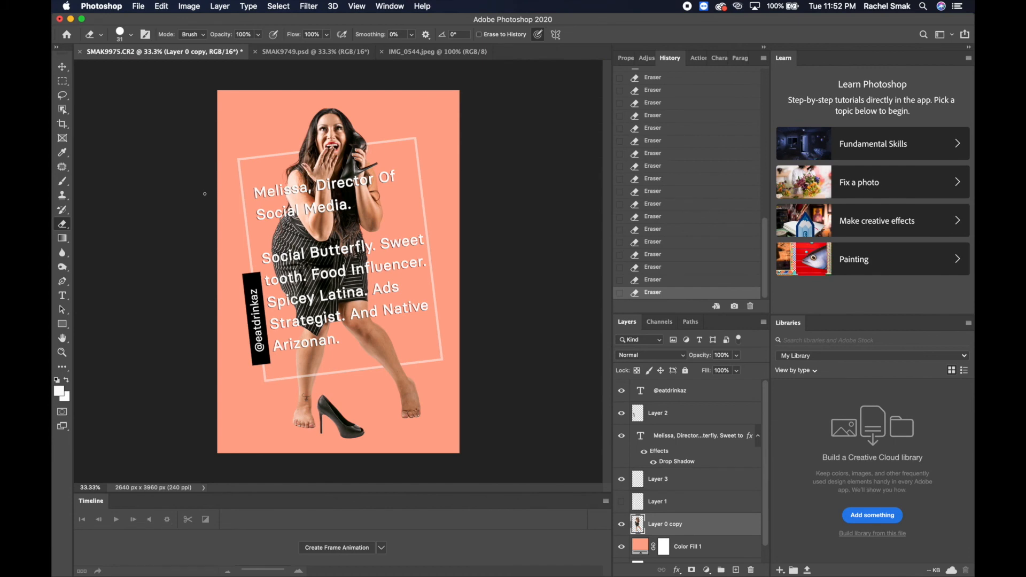
Step: Save the poster in Photoshop format as SMAK9975.psd in the Local 480 folder
click(138, 6)
click(180, 128)
click(624, 398)
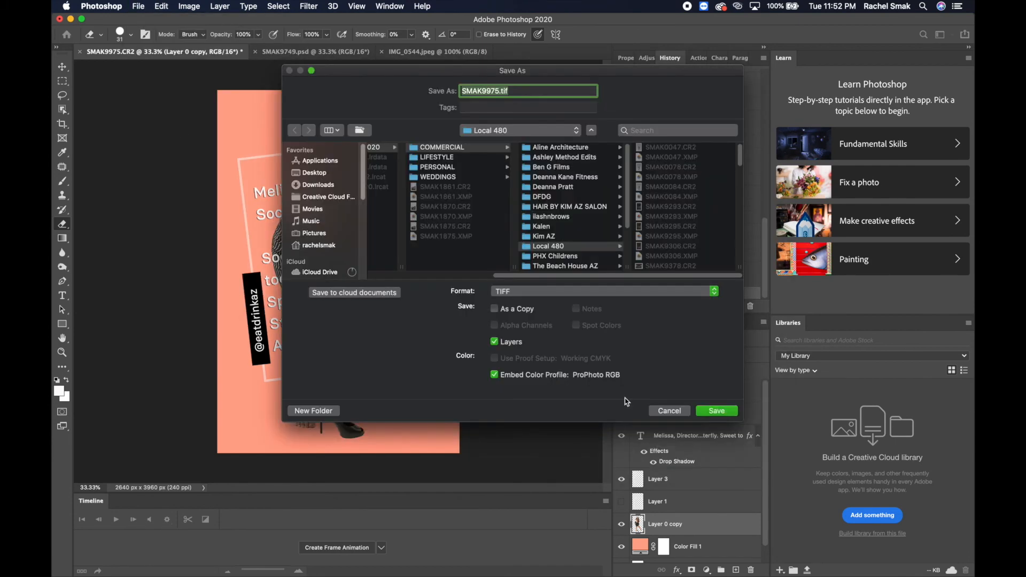
click(585, 292)
click(541, 164)
click(717, 411)
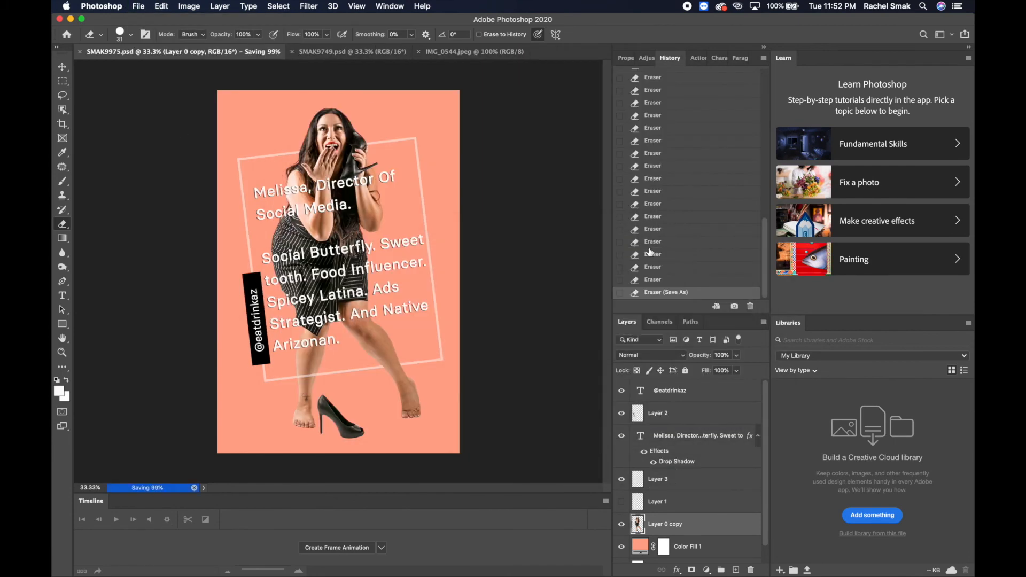
Step: Save SMAK9975.psd again in the Desktop's Local 480 folder, with Maximize Compatibility on
click(139, 7)
click(177, 130)
click(313, 172)
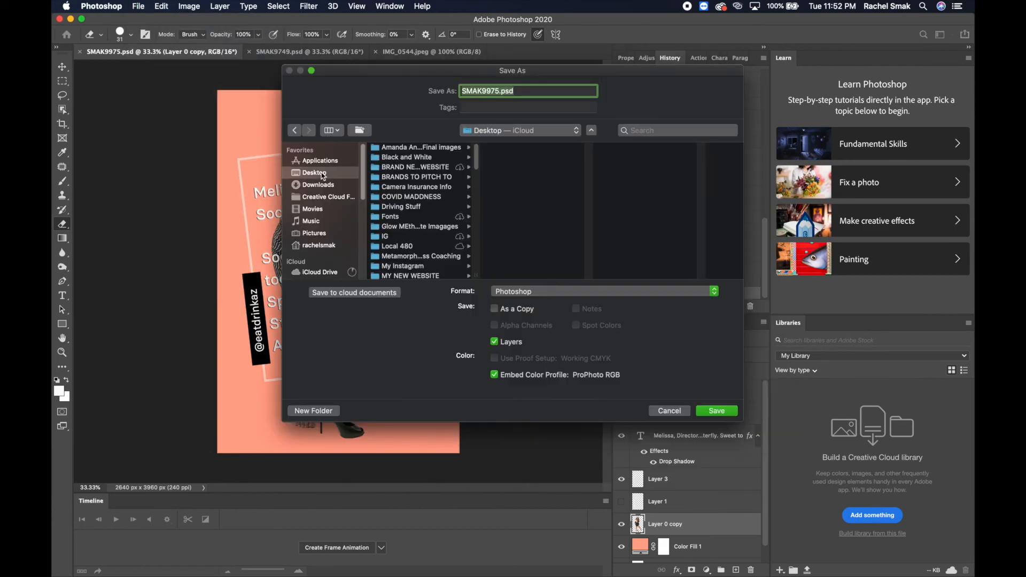
click(394, 247)
scroll(542, 240, down, 1)
click(717, 410)
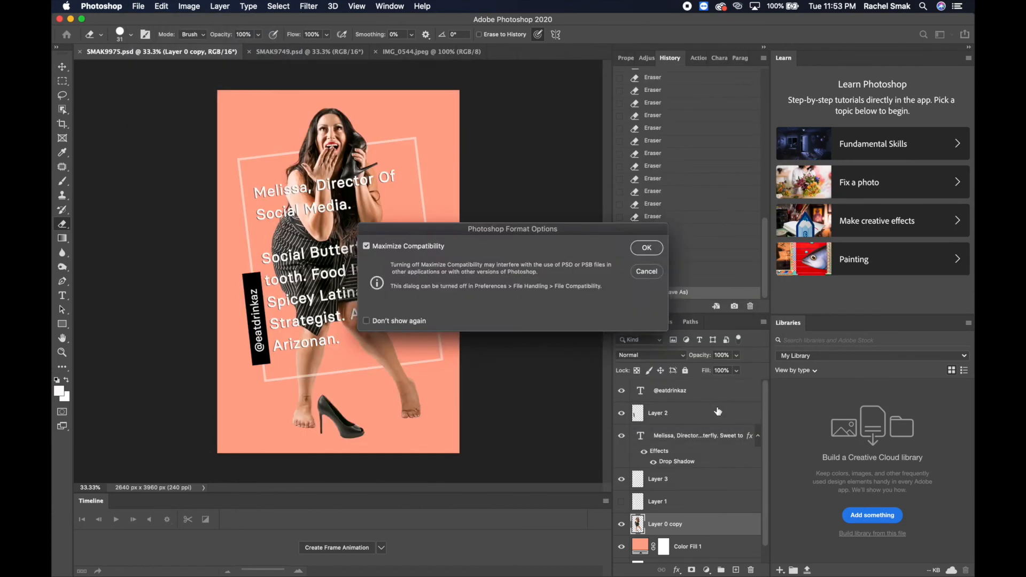
click(649, 247)
Step: Open Save As once more for the woman's poster and bring up the available file formats
click(138, 6)
click(177, 129)
click(582, 291)
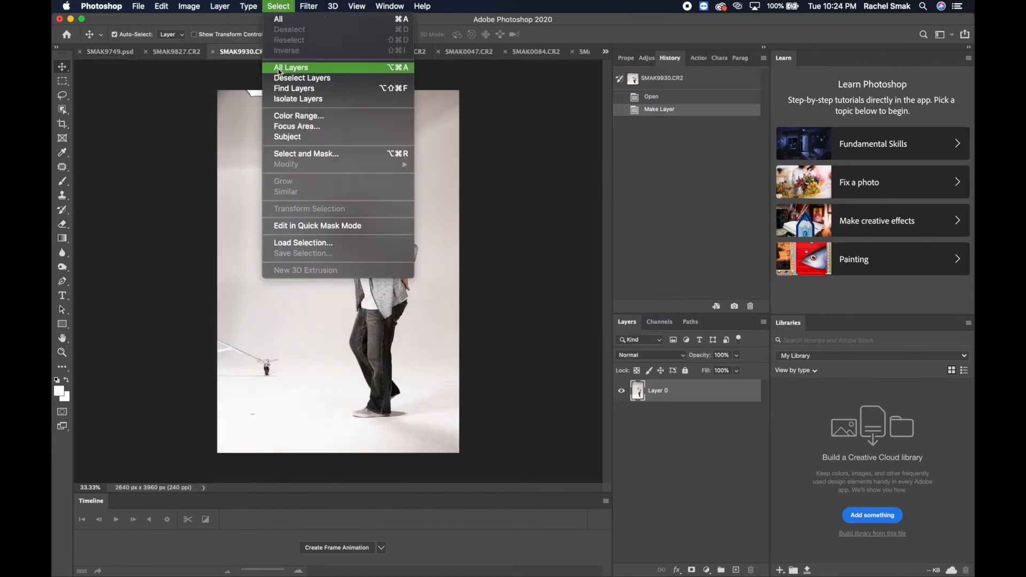
Step: Select the man in SMAK9930.CR2 as the subject and refine the selection with the Lasso around his hand and sleeves
click(286, 136)
key(l)
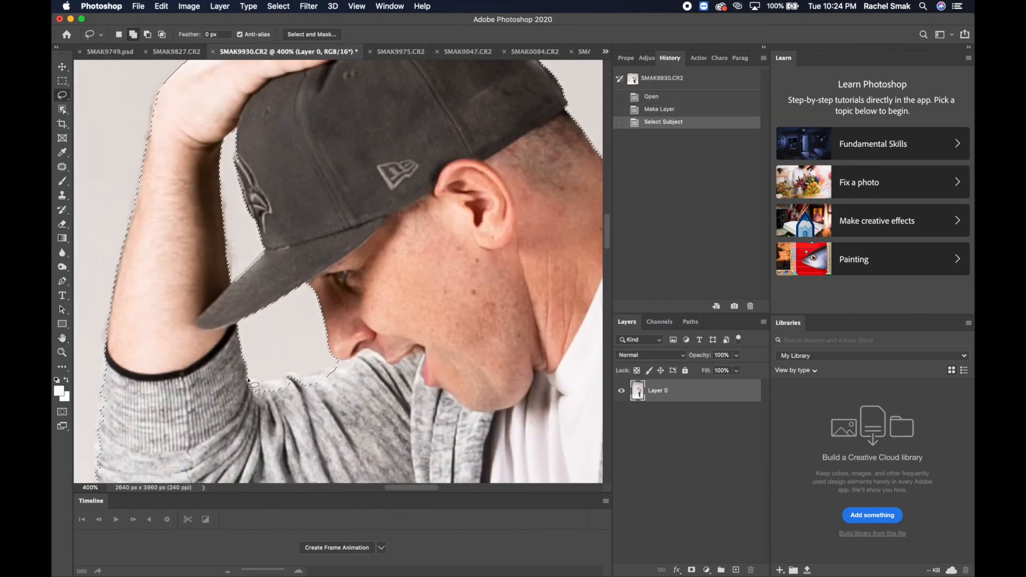
drag(264, 415, 262, 409)
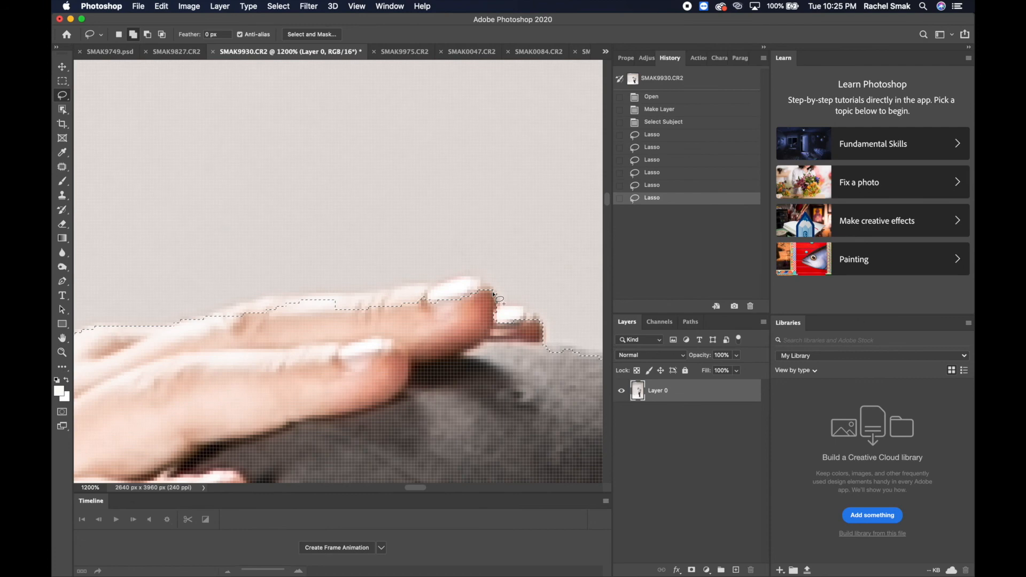
drag(505, 321, 438, 276)
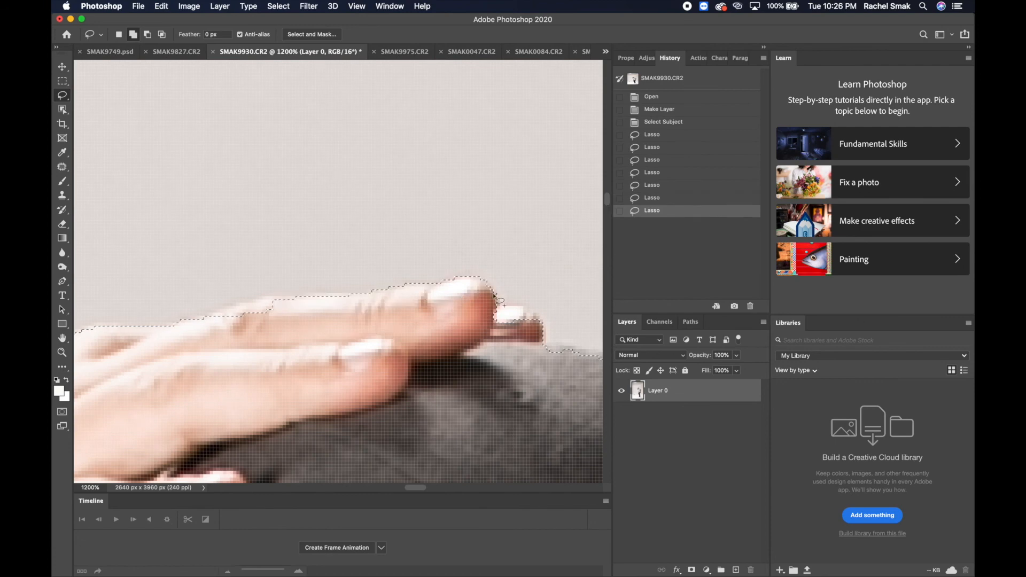
drag(402, 314, 374, 278)
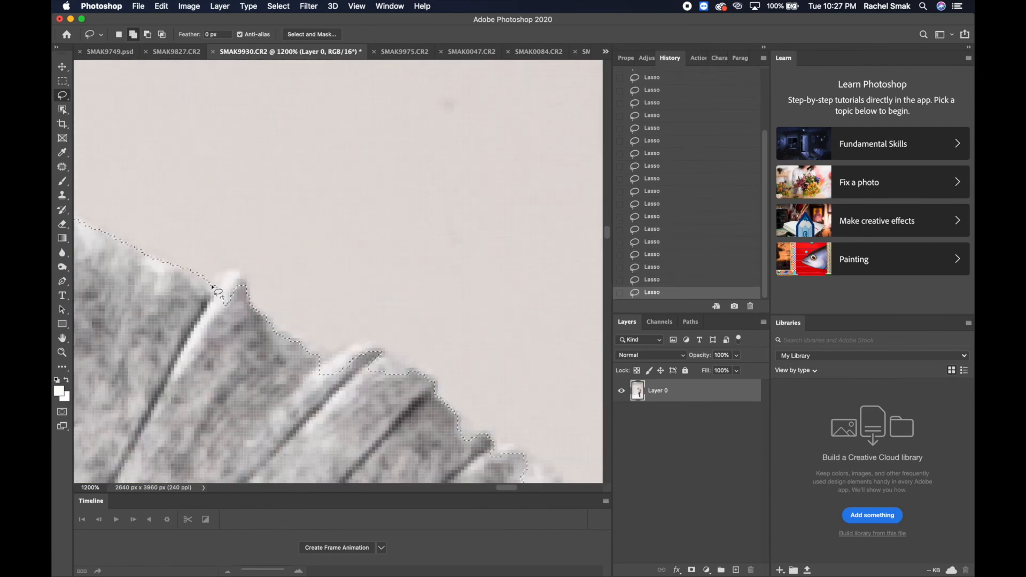
drag(210, 287, 155, 208)
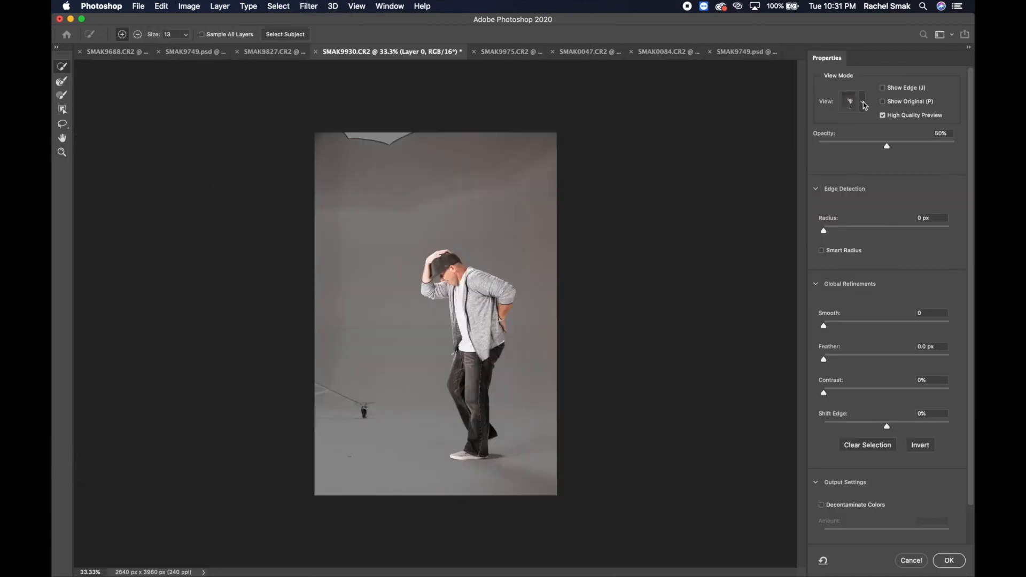
Step: Try to cut the man out with Select and Mask and add a solid color fill of 002868
drag(886, 151, 944, 154)
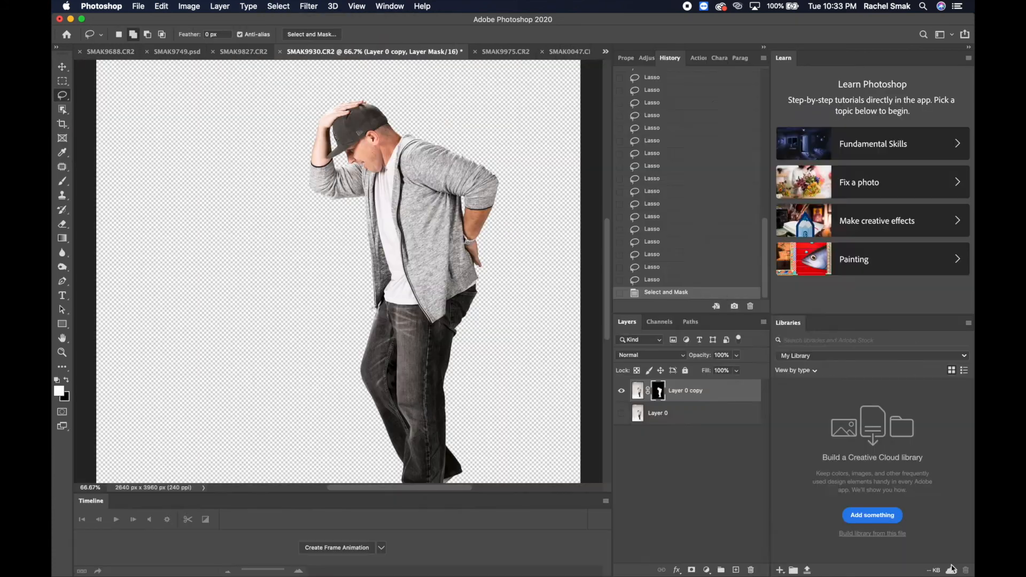
key(super+alt+g)
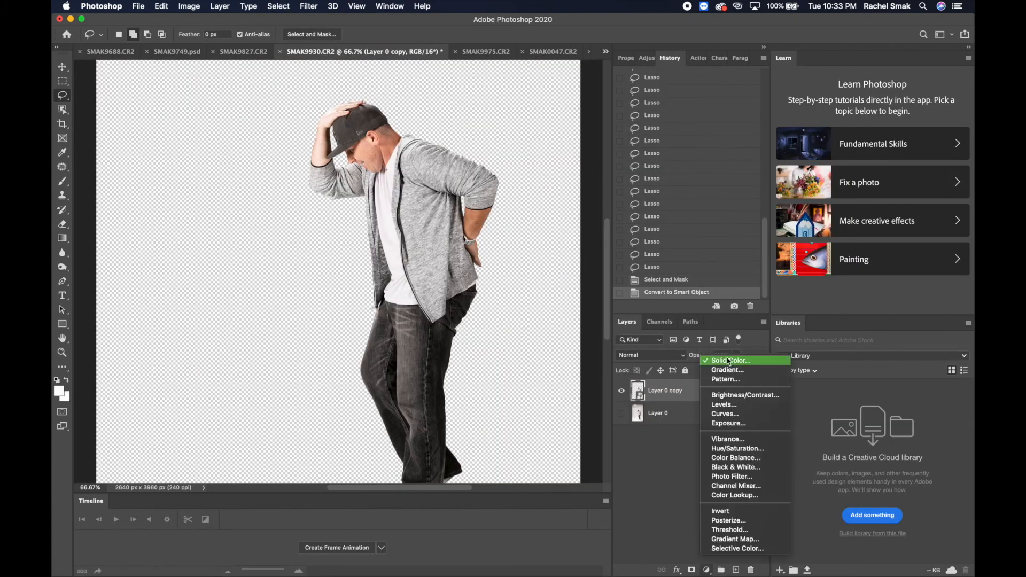
click(734, 359)
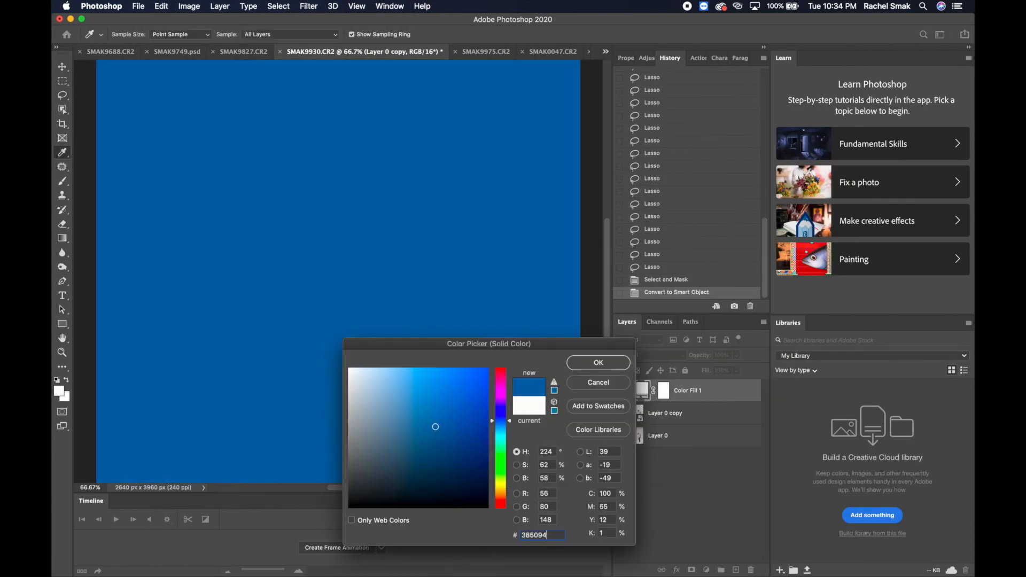
click(598, 430)
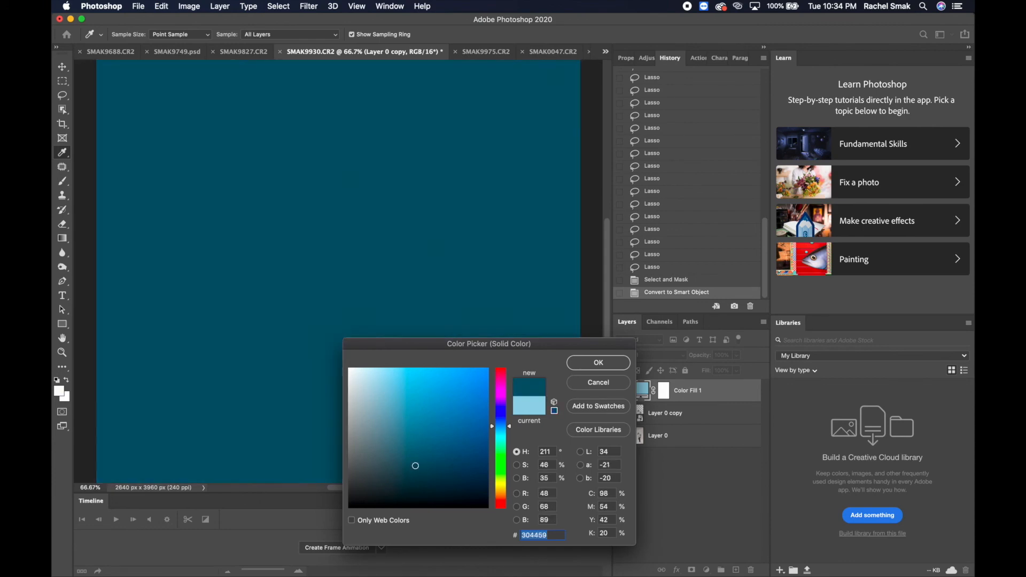
text(002868)
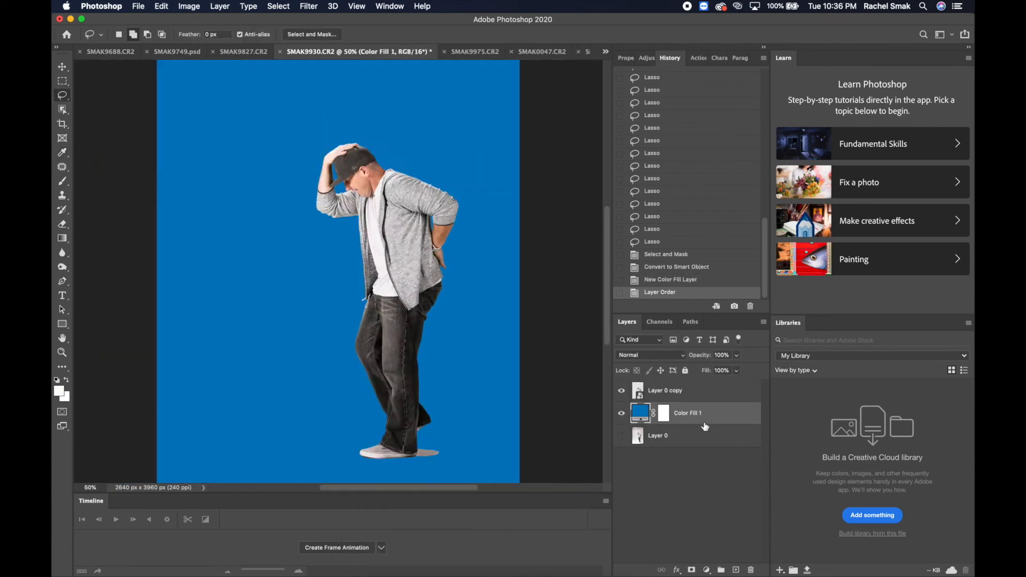
Step: Revert to the lassoed selection and redo the man's Select and Mask cutout as a smart object
click(673, 204)
click(673, 180)
click(279, 6)
click(305, 154)
click(950, 566)
right_click(697, 391)
click(750, 246)
Step: Add a blue solid color fill layer behind the man and enlarge his cutout
click(707, 570)
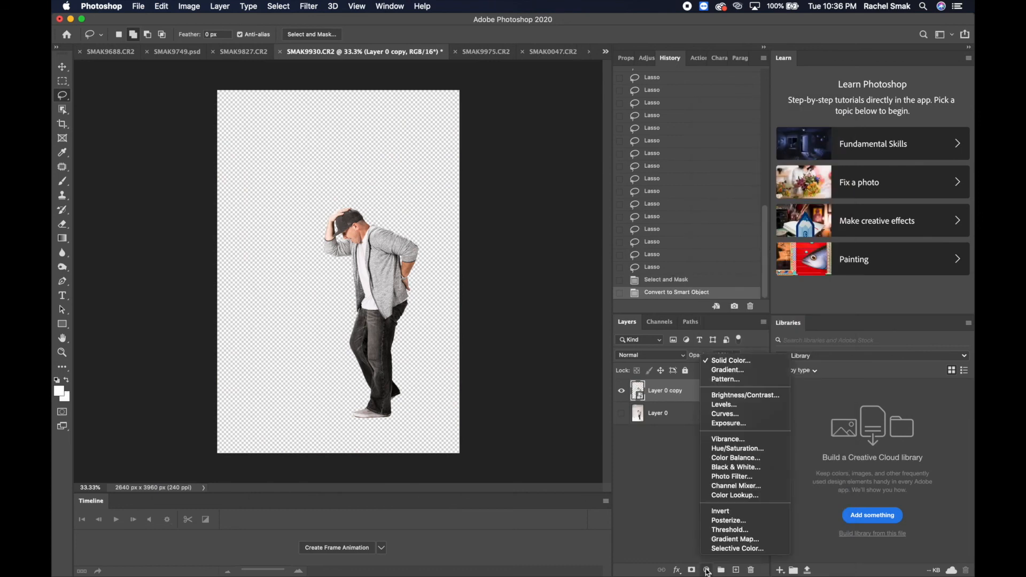
click(730, 361)
click(598, 362)
click(162, 6)
click(298, 248)
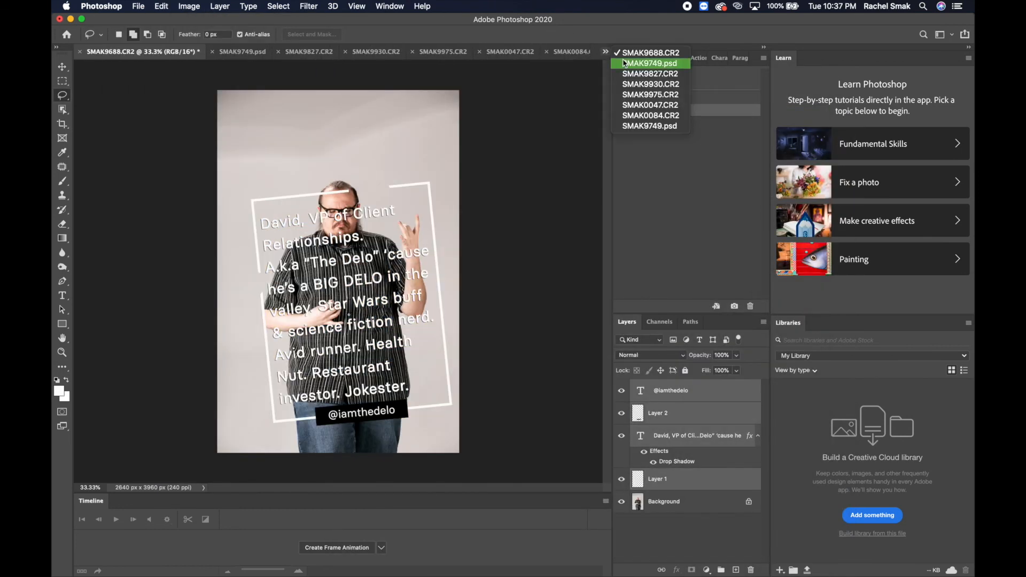
Step: Switch from SMAK9688.CR2 back to the blue poster and scale down its new white rectangular frame
click(606, 52)
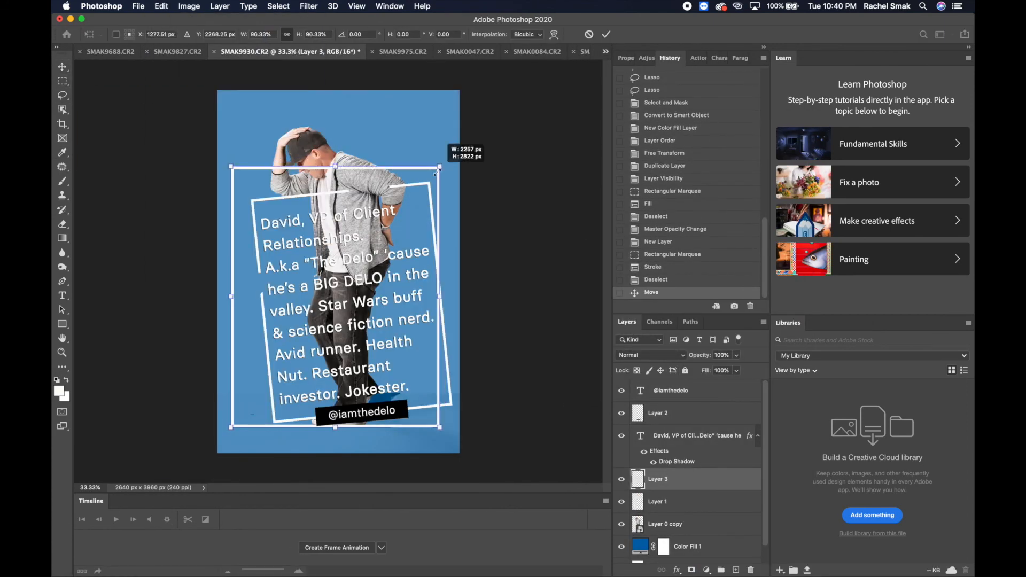
click(607, 35)
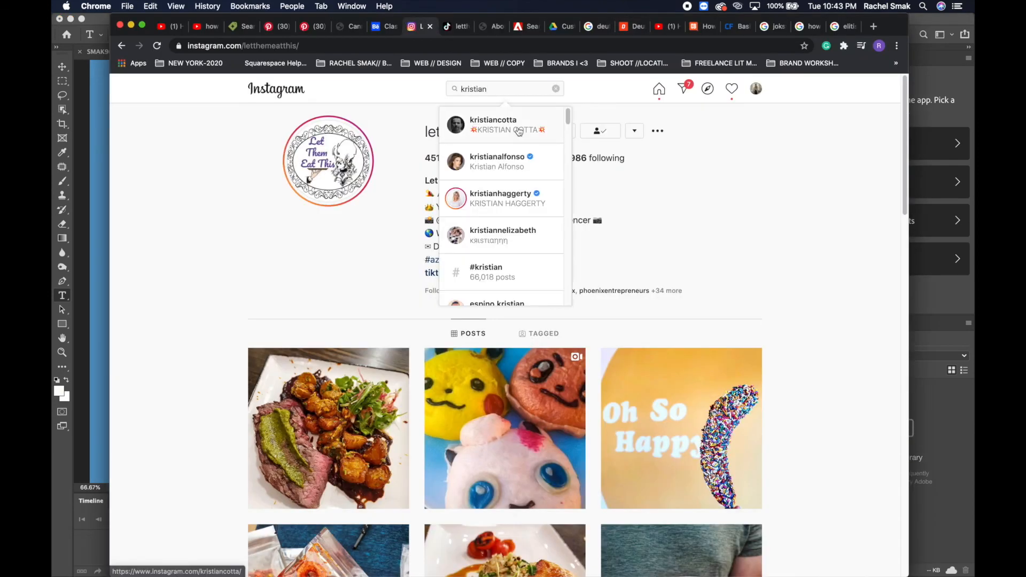
Step: Look up the man's Instagram profile in Chrome and add "Recuring podcast guest." and "Video content creator." to the poster's bio in Photoshop
click(518, 132)
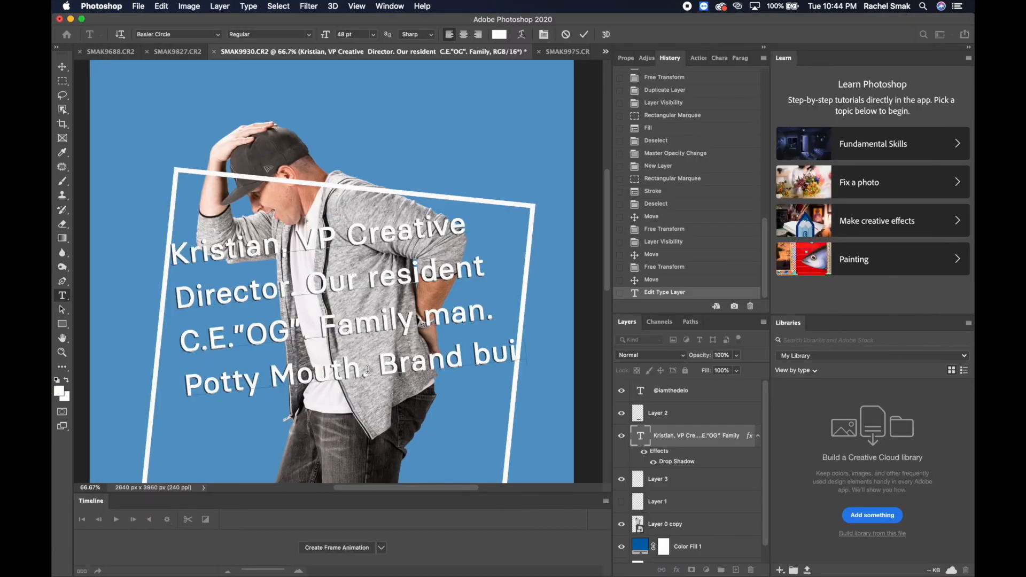
text(Recuring podcast guest.)
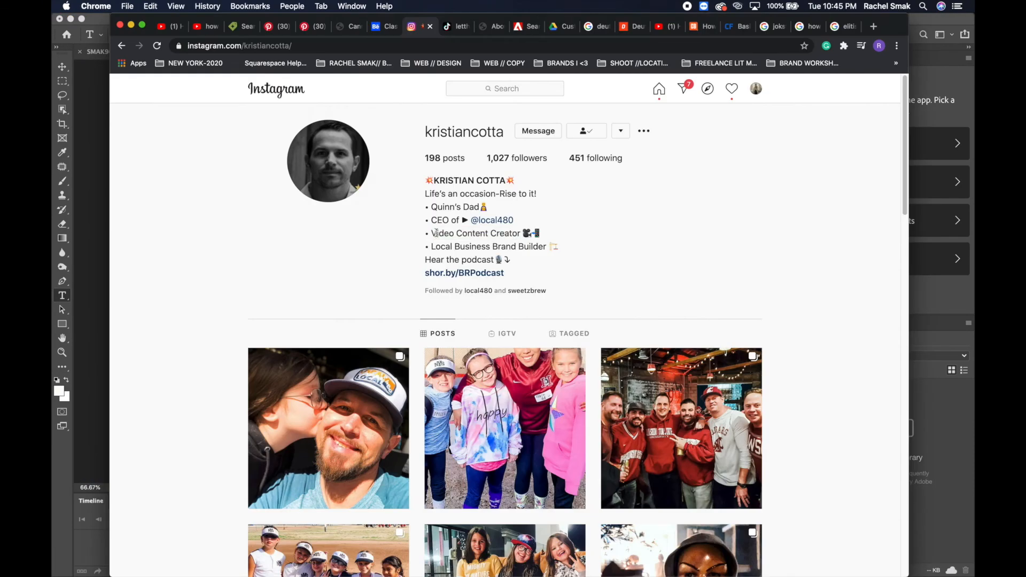
key(Return)
text(Video content creator.)
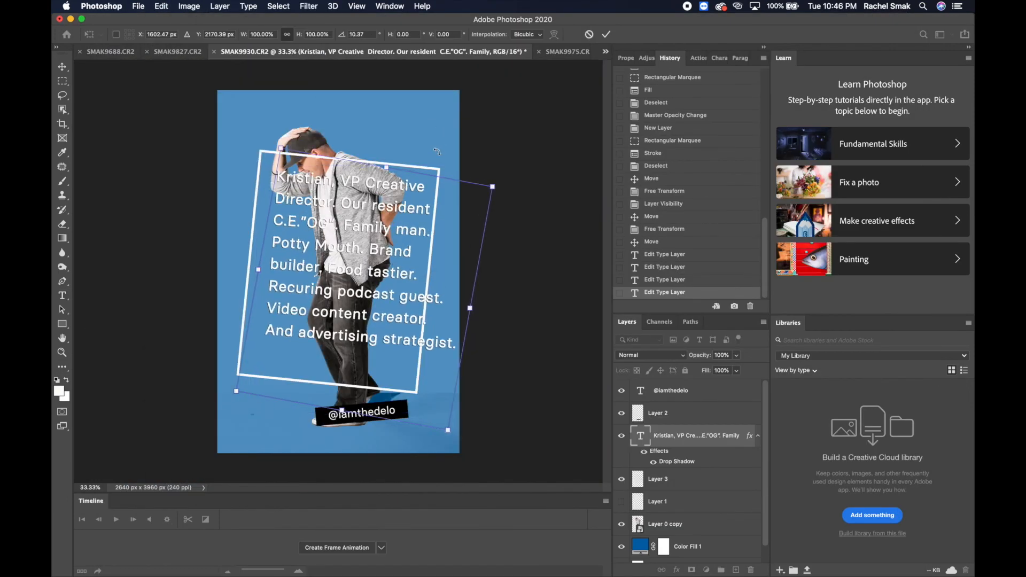
Step: Tilt the bio text to match the frame and rewrap its last lines to break after "podcast", "content" and "And"
click(386, 303)
key(Return)
click(253, 337)
key(BackSpace)
click(409, 325)
key(Return)
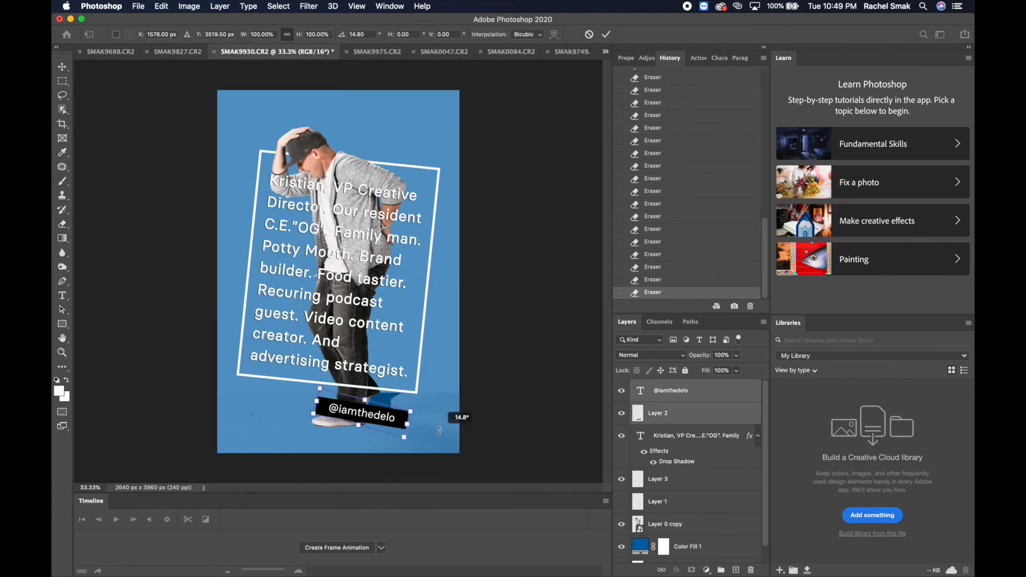
Step: Move the black handle label and its text onto the frame's upper edge beside the man's shoulder and rotate them to match
click(162, 6)
drag(374, 393, 390, 165)
click(161, 6)
click(187, 240)
drag(439, 131, 431, 126)
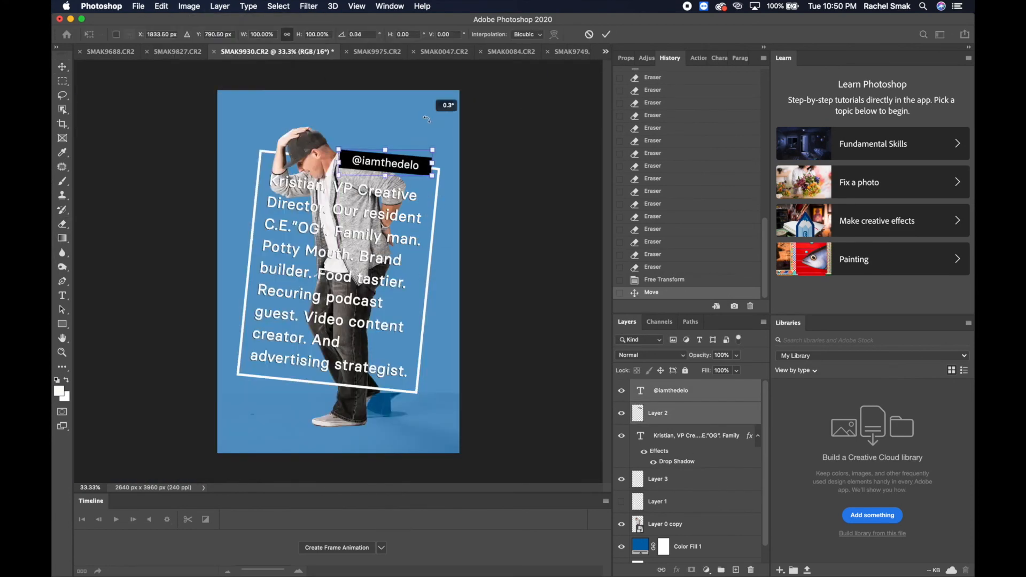
key(Return)
Step: Adjust the label's position on the frame's upper edge and replace its text with the man's Instagram handle
key(super+t)
click(161, 6)
key(Return)
key(shift+Right)
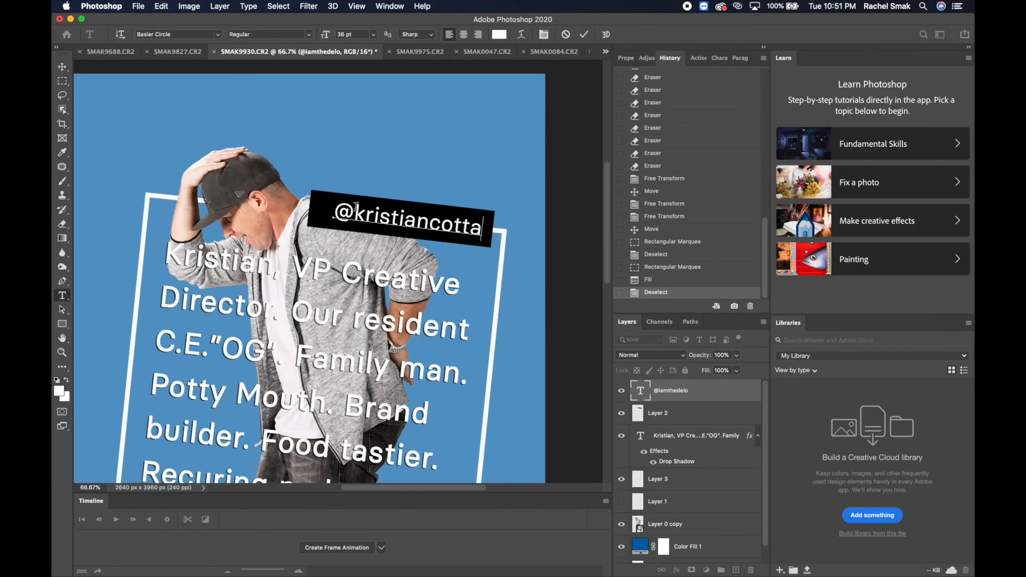
click(162, 6)
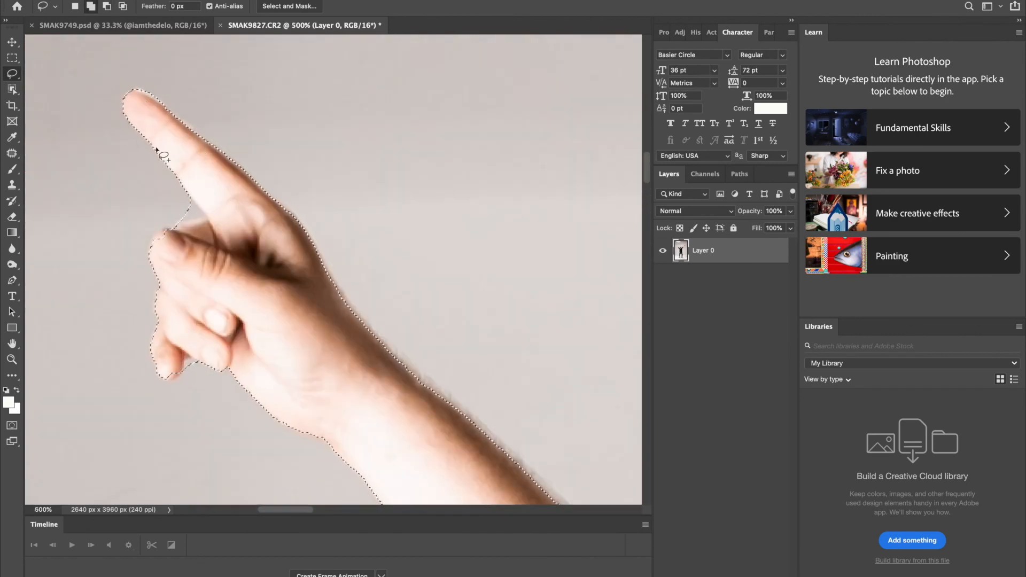
Step: Refine the lasso selection in the SMAK9827 photo along the man's pointing hands, jeans, shoes, forearms and watch
drag(154, 362, 154, 363)
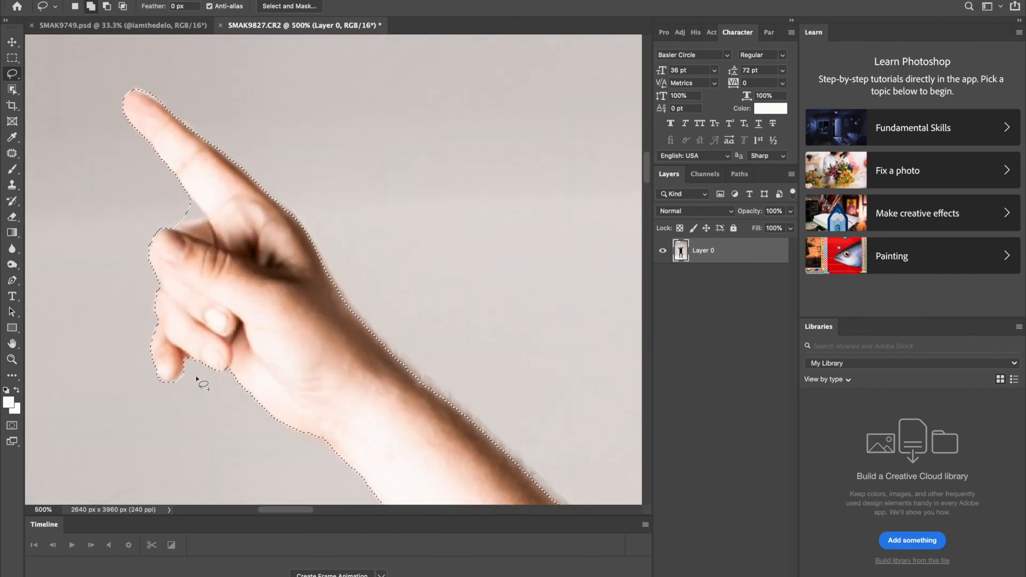
scroll(198, 380, down, 15)
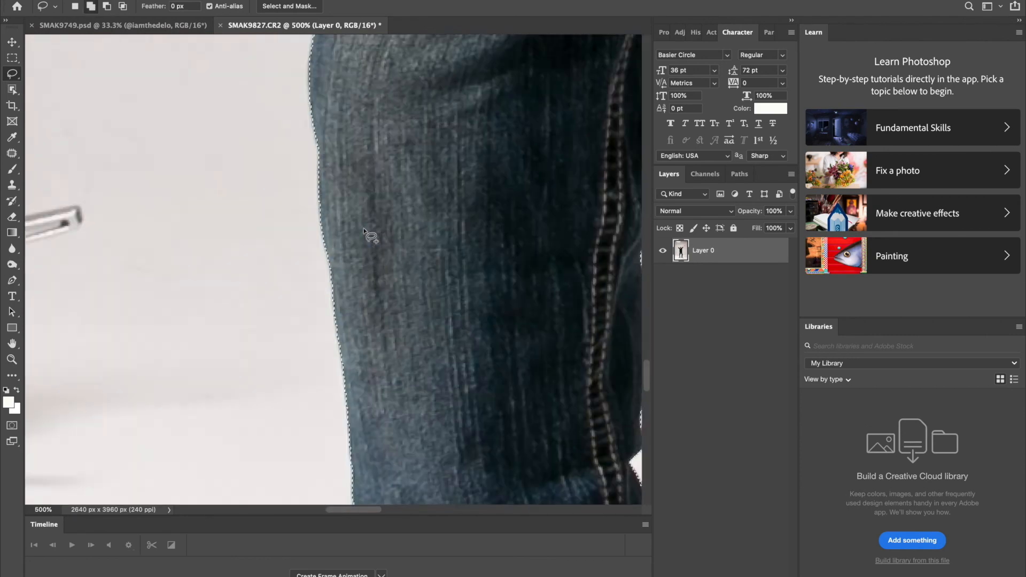
scroll(363, 232, down, 10)
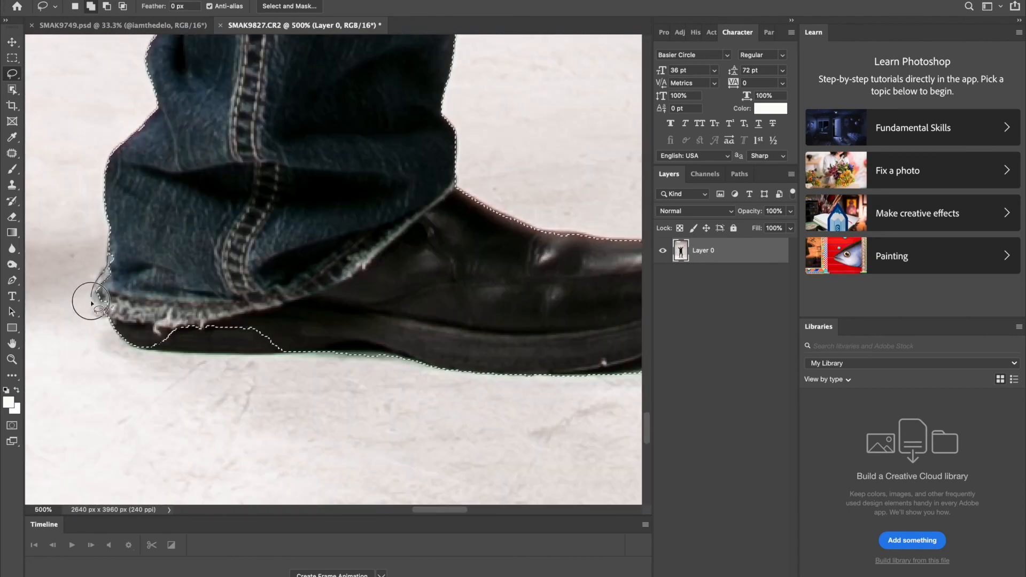
scroll(276, 358, right, 6)
scroll(377, 357, up, 20)
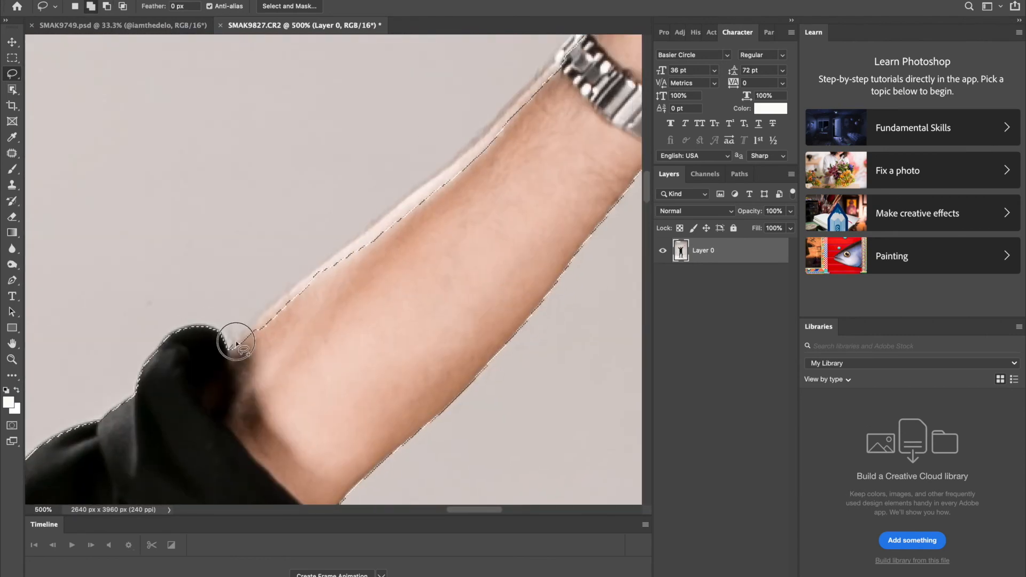
scroll(390, 256, up, 15)
scroll(390, 256, right, 3)
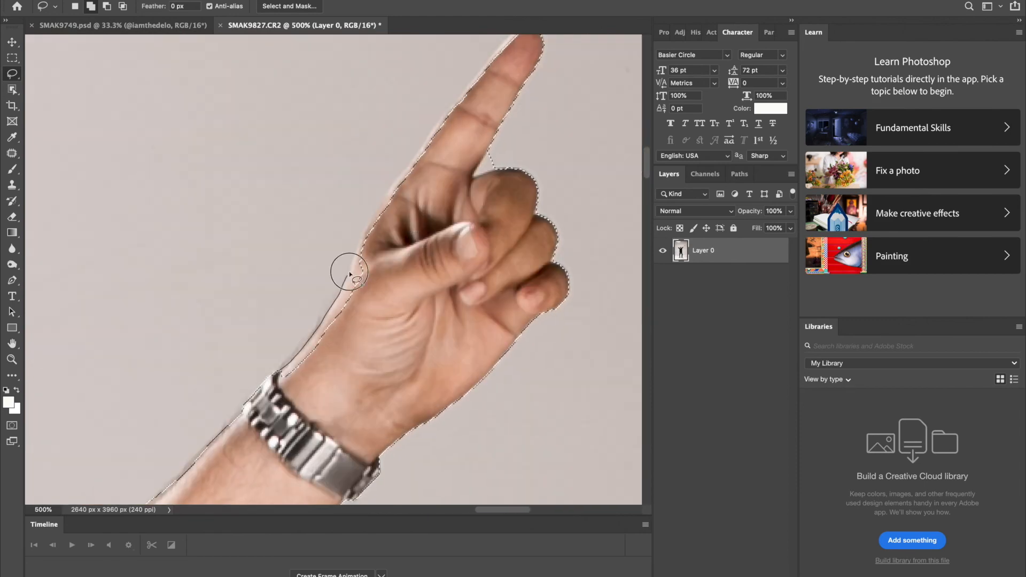
scroll(287, 315, up, 5)
scroll(287, 314, right, 4)
drag(305, 262, 324, 248)
scroll(273, 336, down, 10)
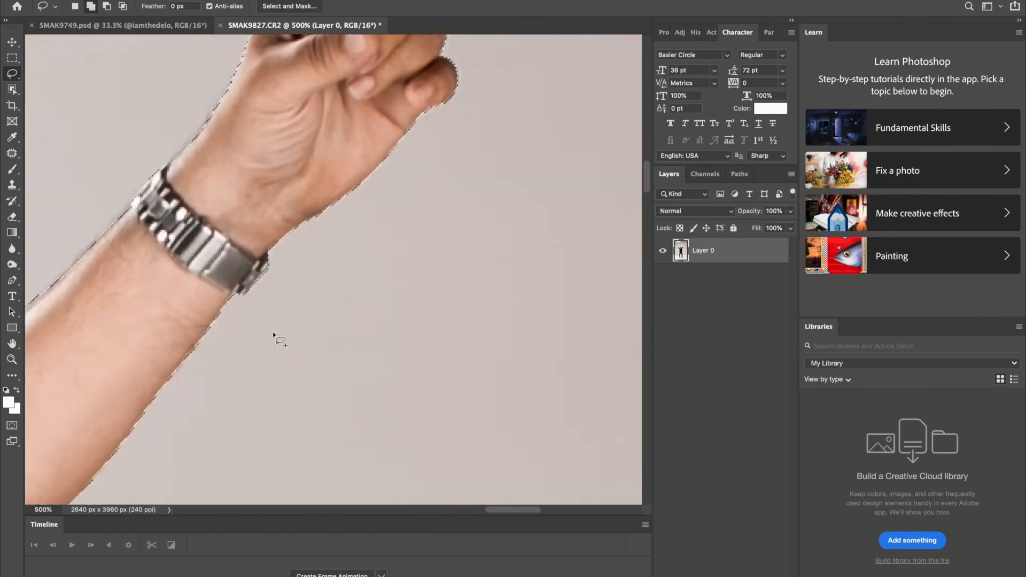
Step: Cut the selected man out of the background onto a separate layer with Select and Mask
scroll(273, 337, left, 8)
key(super+minus)
key(super+minus)
key(super+minus)
key(super+minus)
key(super+minus)
key(super+minus)
key(super+minus)
click(245, 0)
click(283, 139)
click(856, 529)
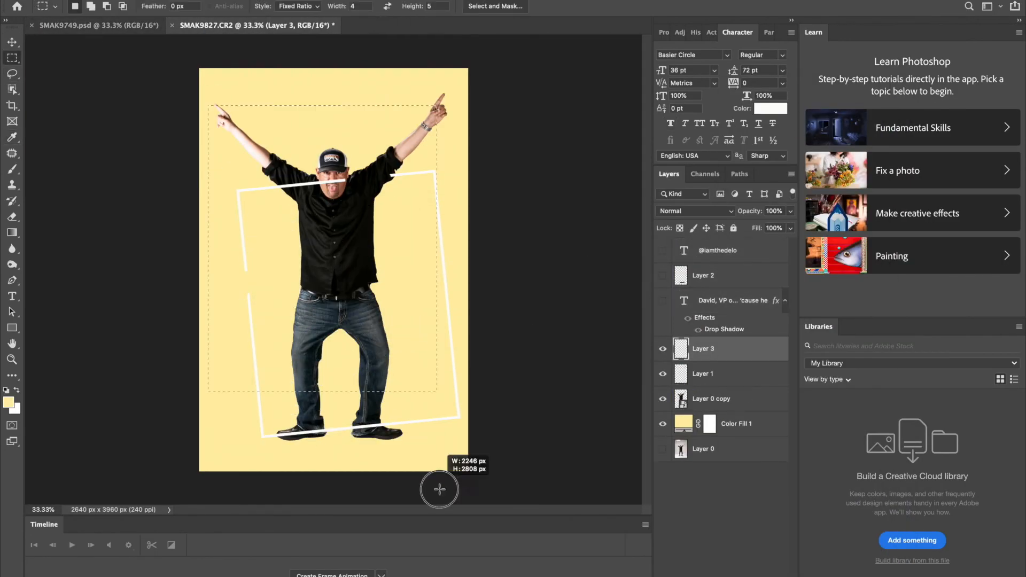
Step: Draw a 4:5 selection for a new frame around the man and set the frame layer's opacity to 100%
drag(476, 114, 436, 165)
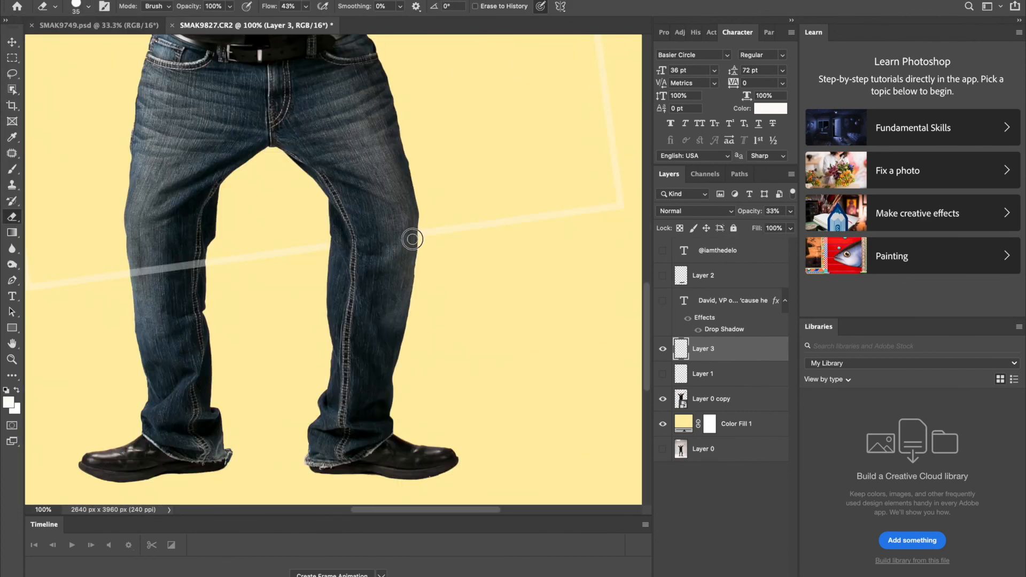
drag(791, 211, 820, 234)
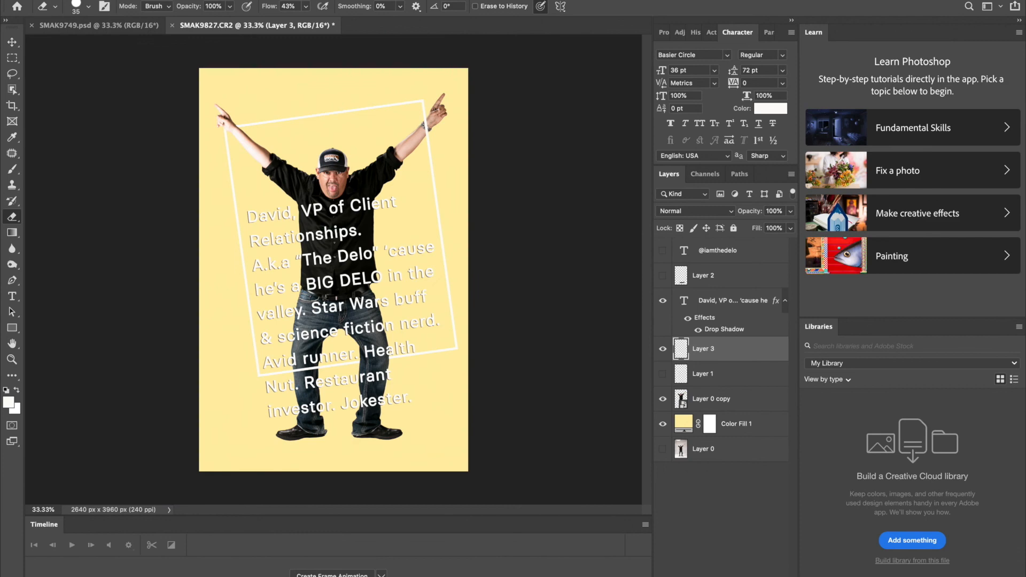
Step: Replace the poster's old bio text with the man's first name and look up his details in another app
click(12, 297)
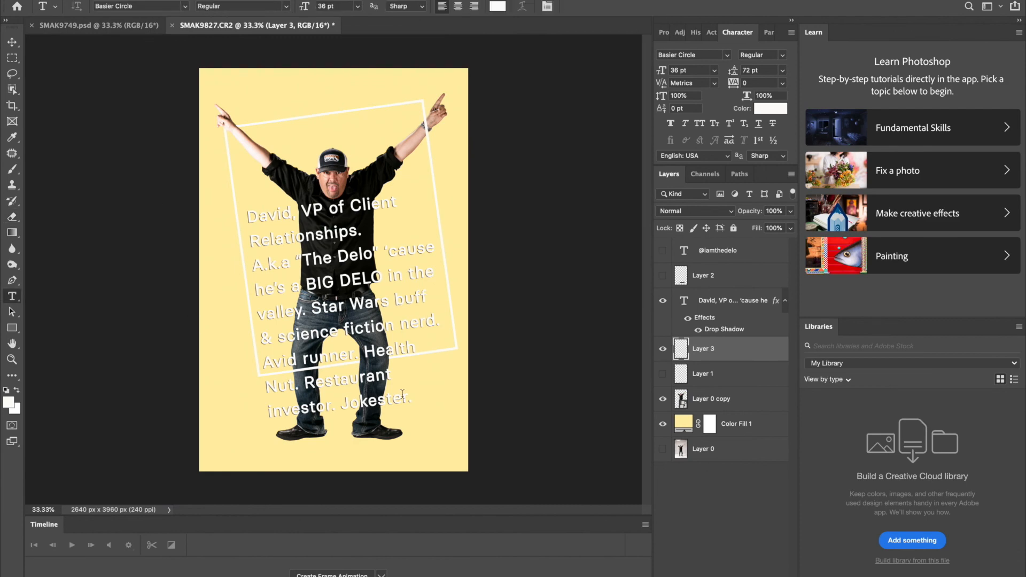
drag(412, 400, 236, 223)
text(David)
key(super+Tab)
click(647, 6)
scroll(573, 144, up, 10)
click(573, 143)
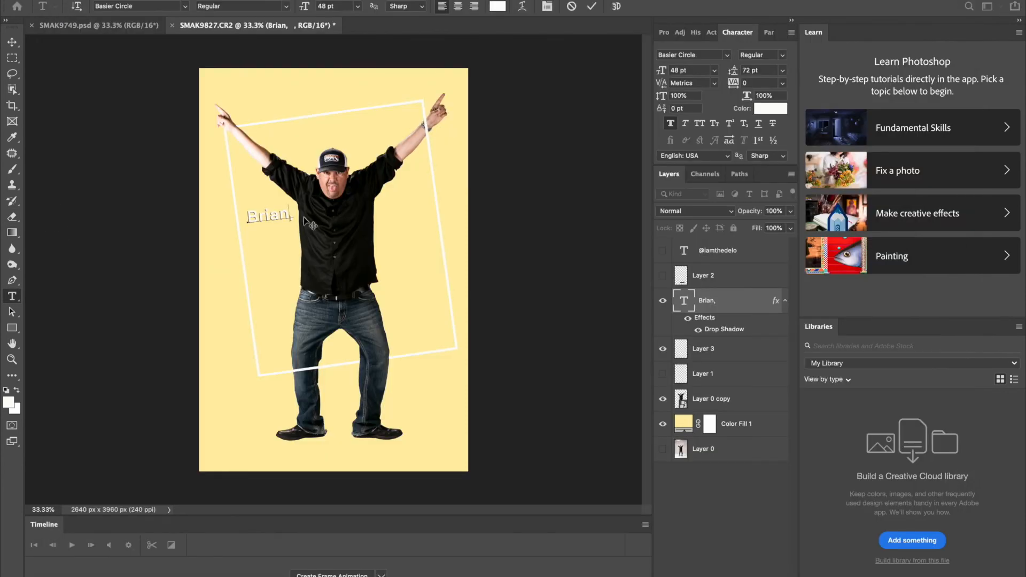
Step: Complete the bio with "Director Of Data Strategy. Computer geek. Lead generator. Mr. fixit. Techie. Hotdog eating champion 2 years in a row. Husband. Beer connoissuer & enthusiast."
key(super+Return)
key(super+Tab)
key(super+Tab)
click(427, 199)
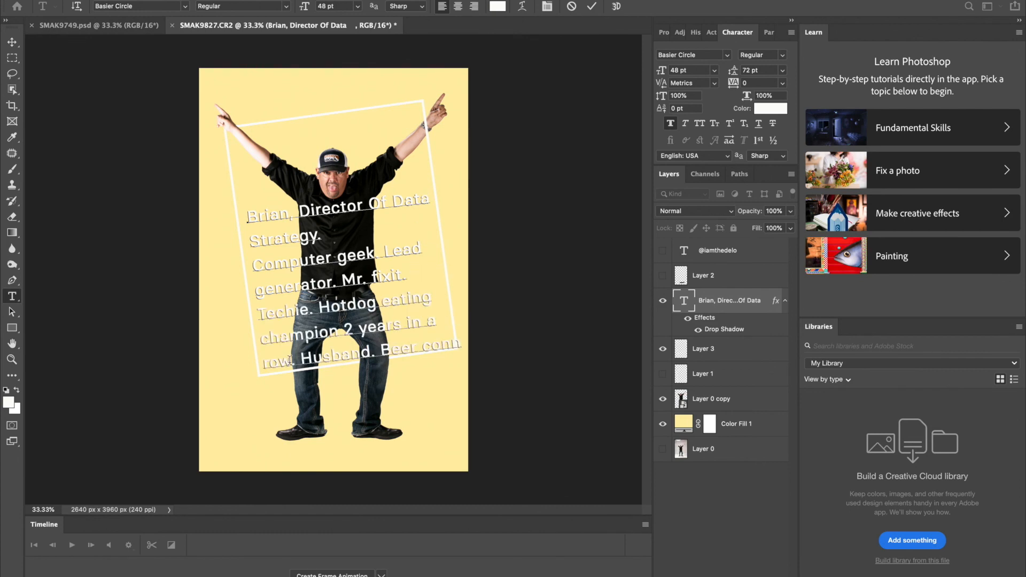
click(384, 376)
key(Return)
key(super+Return)
Step: Rotate the bio text about -2.8° to follow the frame's tilt and move it up inside the frame
key(super+t)
drag(481, 184, 477, 172)
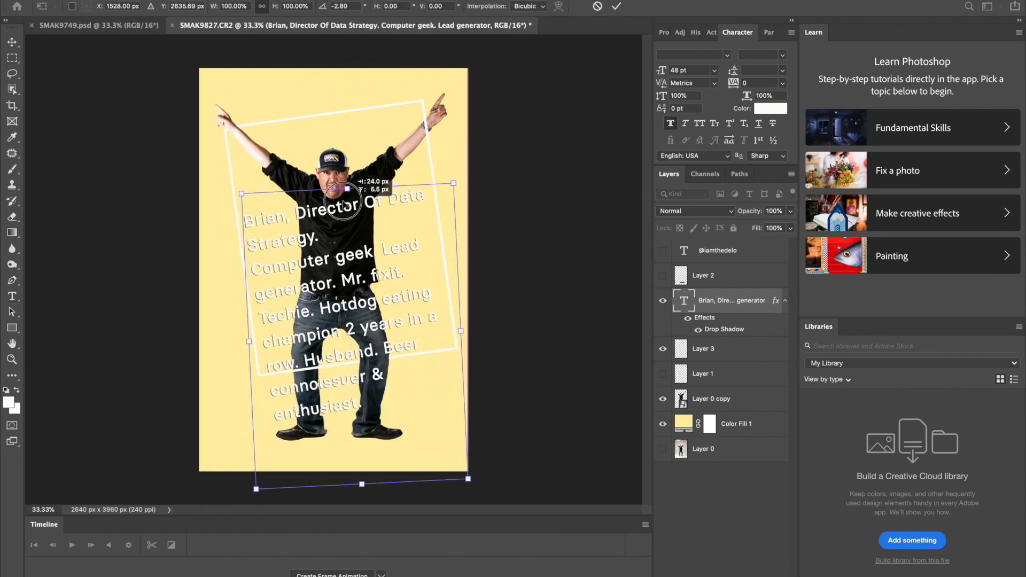
drag(348, 205, 341, 146)
key(Return)
Step: Shorten the bio by removing "2 years in a row" and "& enthusiast", ending it with "Beer connoissuer."
drag(335, 271, 300, 297)
text(.)
key(Return)
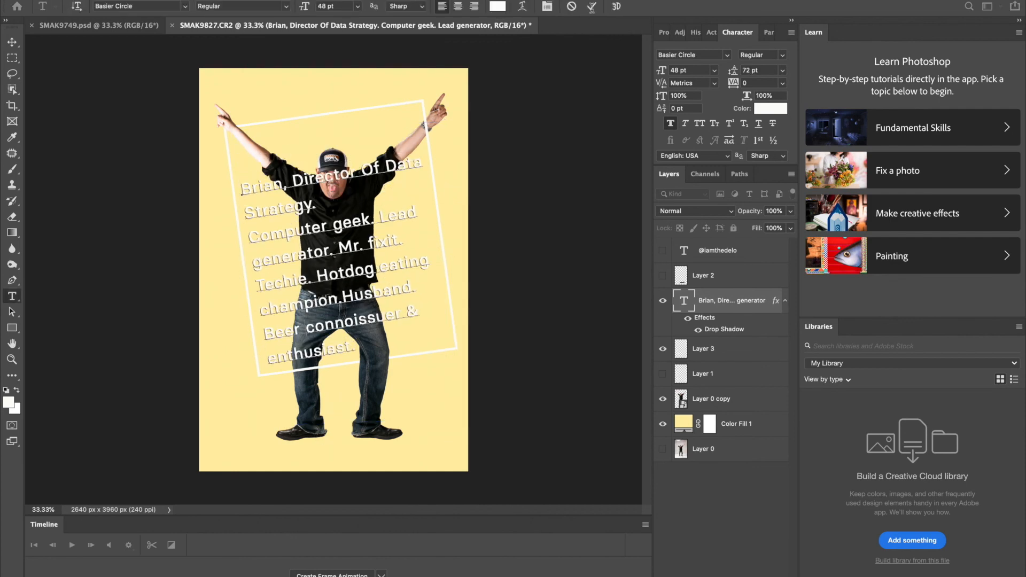
Step: Move the shortened bio text down within the frame and rotate it slightly to match the frame's tilt
drag(258, 366, 264, 393)
click(115, 0)
click(159, 245)
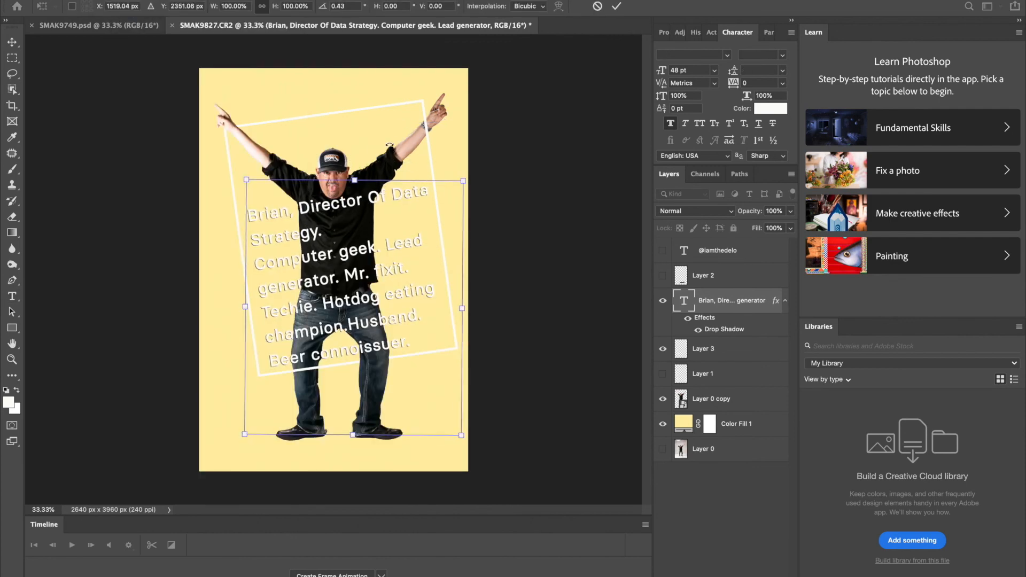
key(Return)
Step: Show the black handle label and its text and move both onto the frame's upper edge above the man's head
click(663, 275)
click(663, 251)
click(722, 276)
super+click(724, 254)
drag(393, 420, 308, 114)
Step: Rotate the black label and its handle text to match the tilt of the frame's upper edge
click(115, 0)
click(158, 245)
key(Return)
click(721, 251)
click(115, 0)
click(158, 245)
key(Return)
Step: Replace the label text with the man's Instagram handle
key(t)
key(BackSpace)
key(BackSpace)
key(BackSpace)
text(_phx)
click(115, 0)
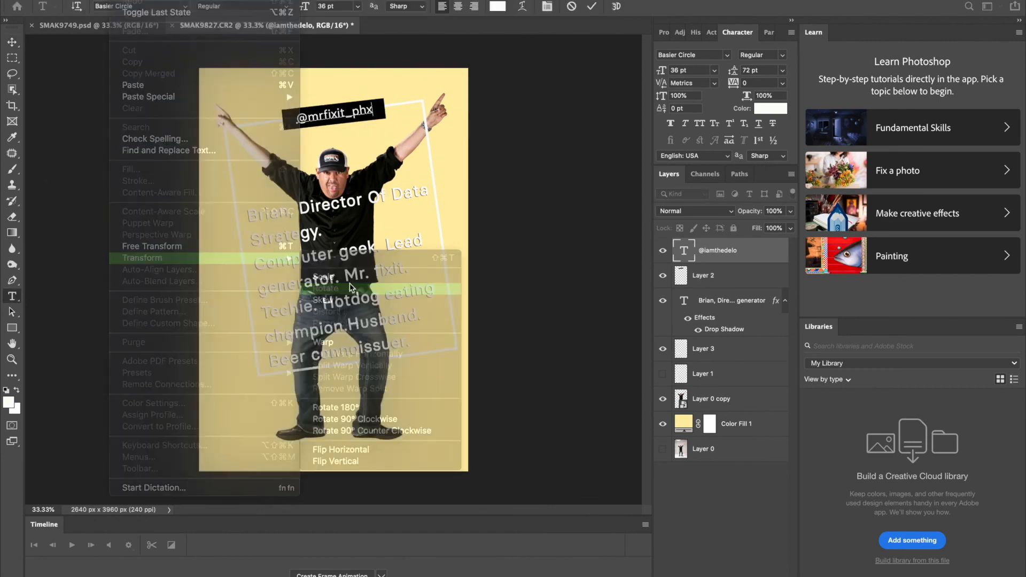
Step: Select the bio text layer and save the finished SMAK9827 poster as a new file
click(731, 301)
key(v)
key(shift+super+s)
key(Return)
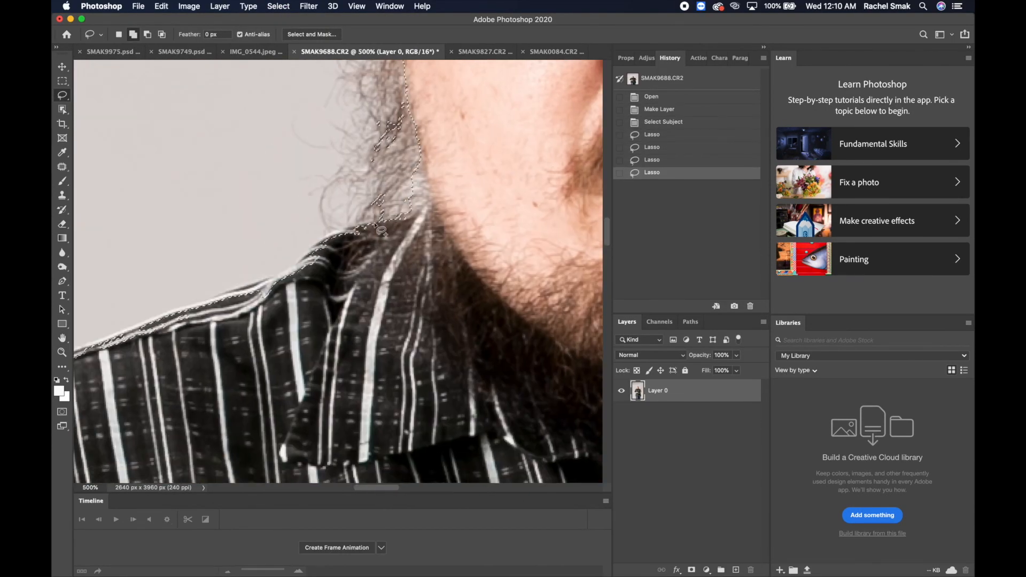
Step: Refine the lasso selection in the SMAK9688 photo along the bearded man's collar, striped shirt, arm and raised hand
mouse_move(381, 231)
mouse_down()
mouse_move(254, 289)
mouse_move(463, 200)
mouse_move(481, 206)
mouse_move(274, 293)
mouse_move(263, 205)
mouse_move(216, 362)
mouse_move(370, 135)
mouse_move(276, 326)
mouse_move(219, 357)
mouse_move(232, 475)
mouse_move(259, 372)
mouse_move(191, 293)
mouse_move(251, 354)
mouse_move(351, 301)
mouse_move(389, 351)
mouse_move(342, 233)
mouse_move(332, 146)
mouse_move(319, 302)
mouse_move(316, 295)
mouse_move(347, 244)
mouse_move(353, 310)
mouse_move(324, 286)
mouse_move(323, 315)
mouse_move(339, 299)
mouse_move(345, 258)
mouse_up()
scroll(345, 258, up, 15)
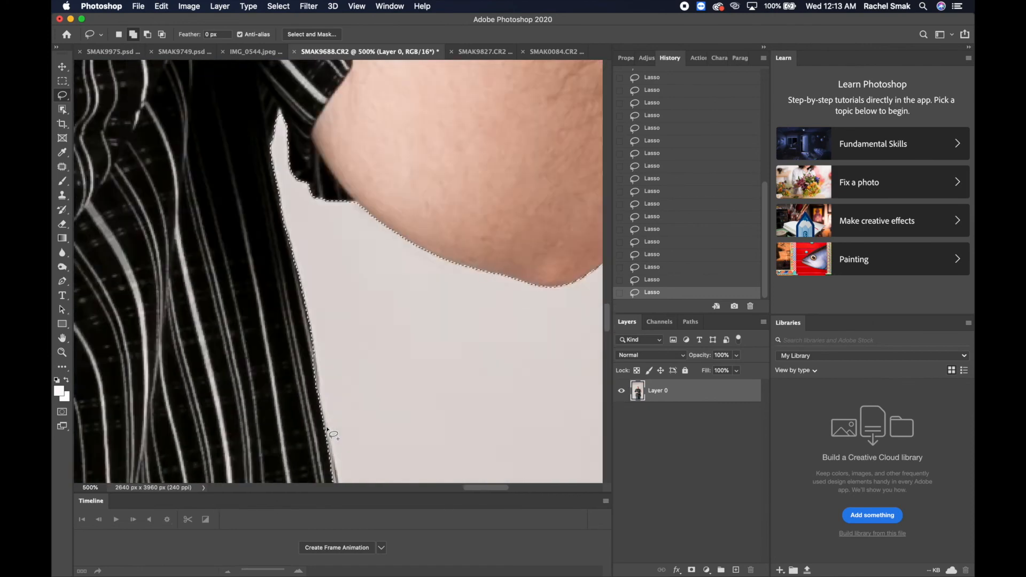
scroll(330, 431, up, 20)
drag(429, 273, 420, 217)
drag(375, 286, 395, 351)
scroll(395, 342, down, 4)
mouse_move(315, 288)
mouse_down()
mouse_move(213, 301)
mouse_move(241, 315)
mouse_up()
drag(184, 235, 141, 252)
scroll(176, 267, down, 8)
mouse_move(232, 276)
mouse_down()
mouse_move(217, 293)
mouse_move(229, 275)
mouse_up()
Step: Examine the selection edge around the man's raised hand, shoulders, beard and head
key(super+minus)
key(super+minus)
key(super+minus)
scroll(229, 275, left, 4)
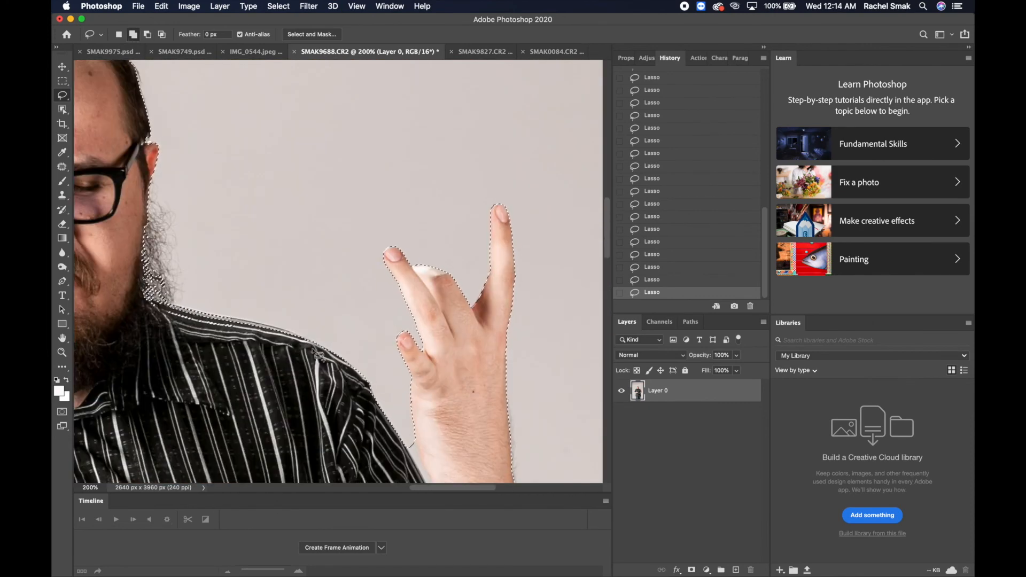
scroll(214, 320, up, 4)
scroll(199, 241, left, 4)
scroll(267, 124, down, 3)
scroll(267, 124, left, 1)
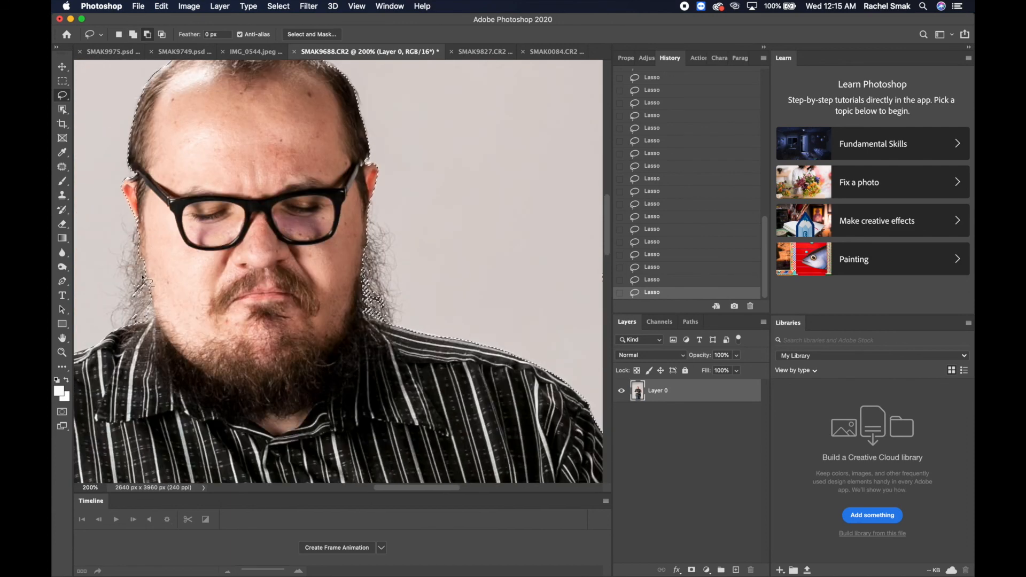
scroll(395, 298, up, 3)
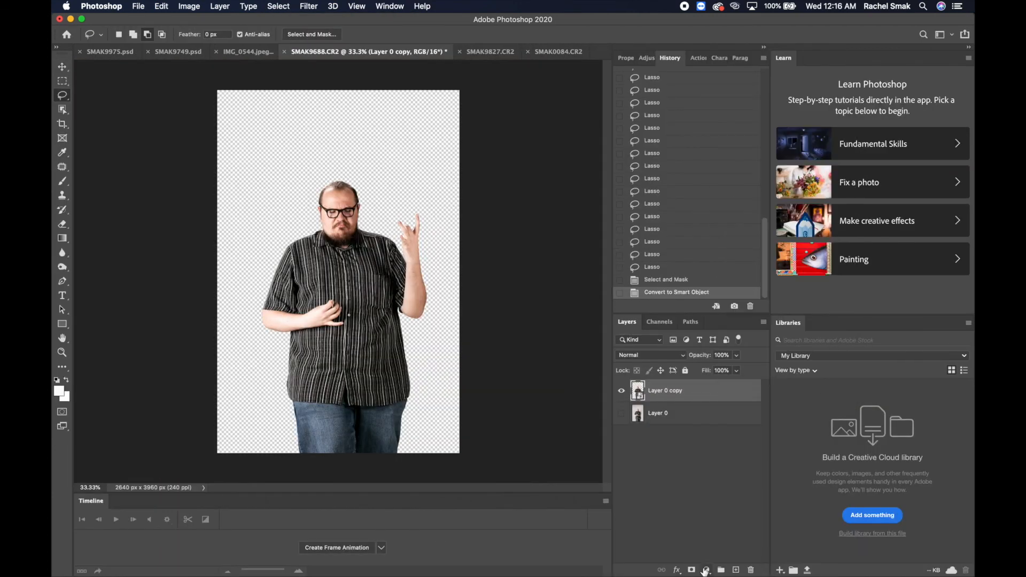
Step: Add a Solid Color fill layer to the bearded man's cutout document
click(706, 570)
click(722, 359)
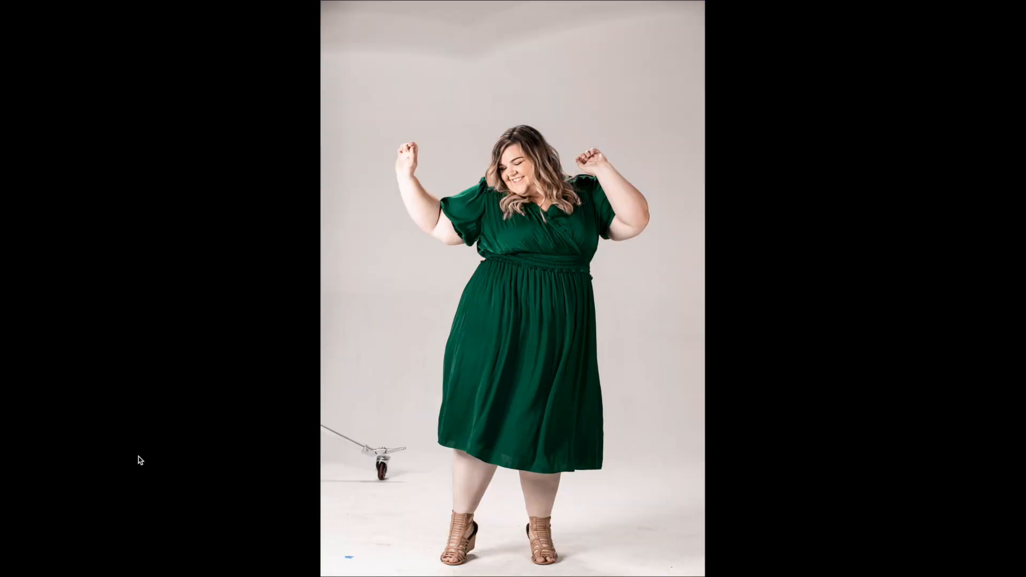